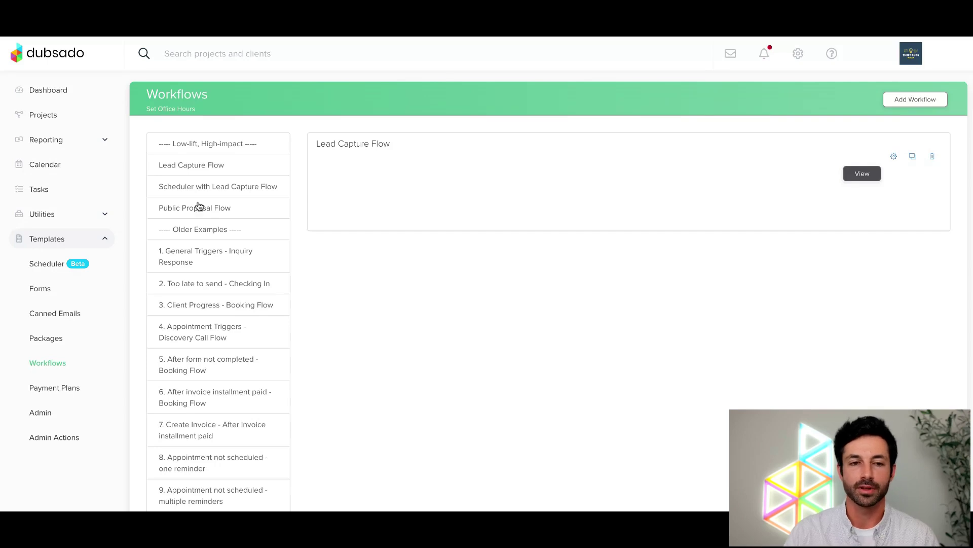
# - Open the Website Lead Capture Form template and inspect the settings and field mapping of its contact fields, including First Name and Email
pyautogui.click(41, 293)
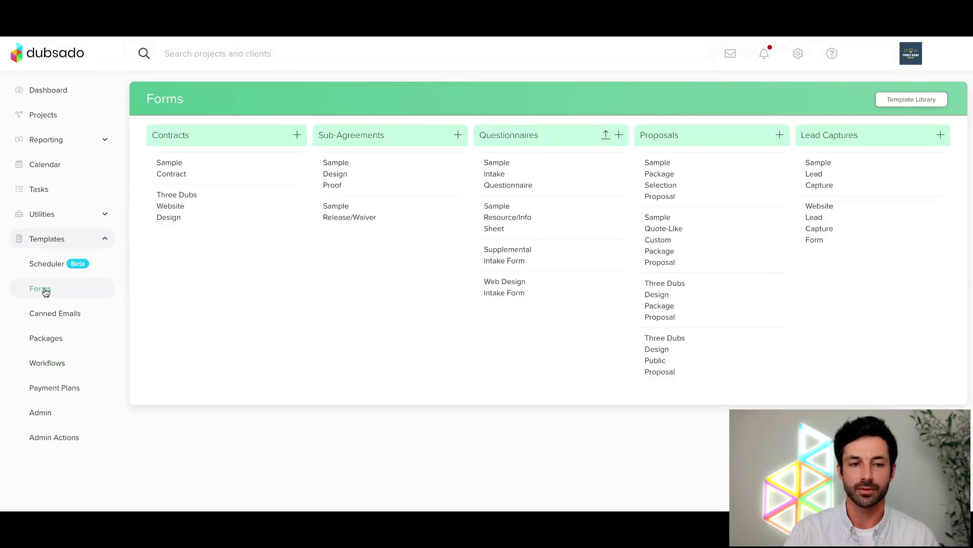
pyautogui.click(810, 223)
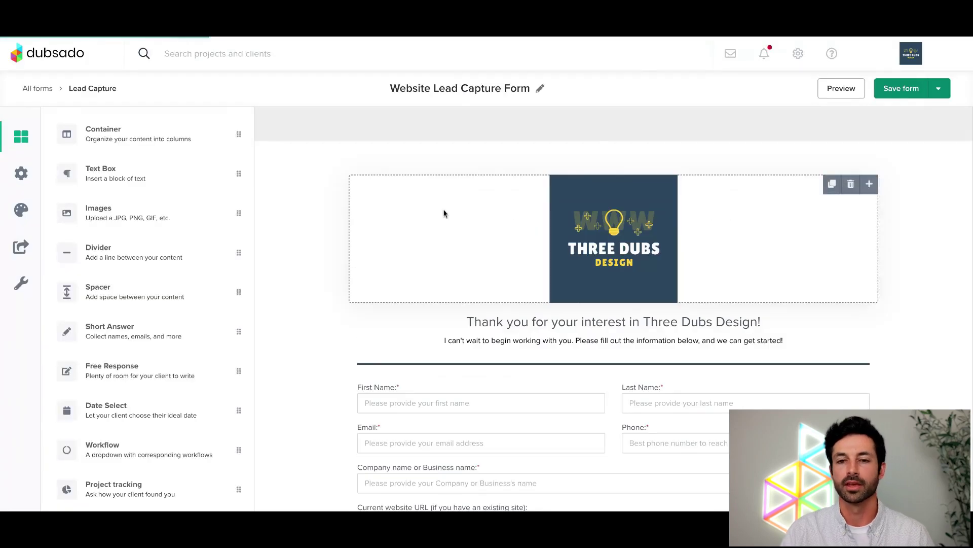
pyautogui.scroll(-2, 443, 208)
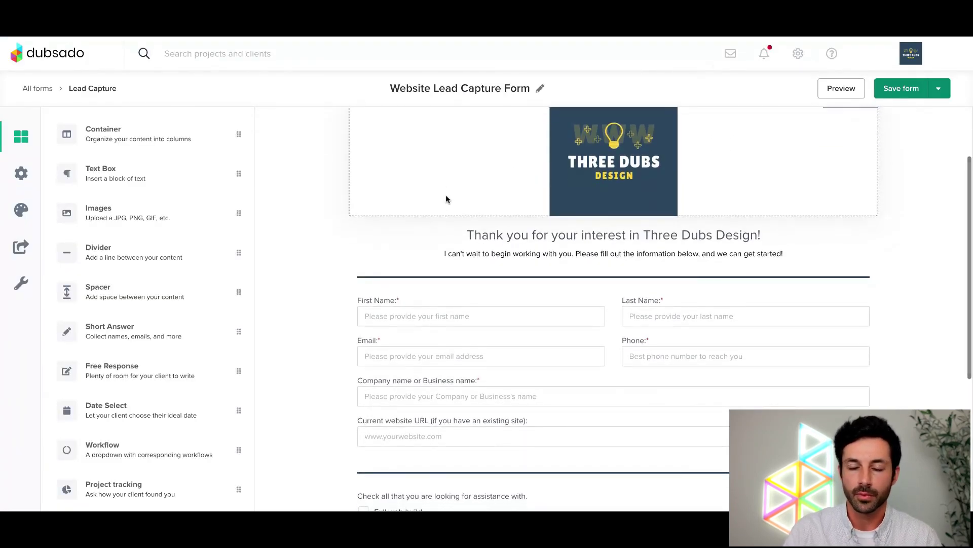
pyautogui.scroll(-2, 446, 199)
pyautogui.click(416, 229)
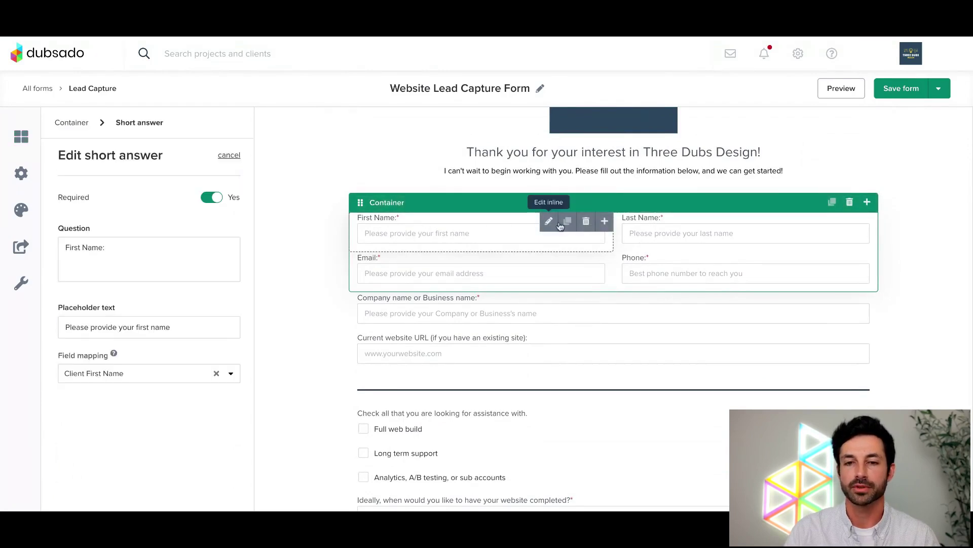
pyautogui.click(633, 226)
pyautogui.click(415, 270)
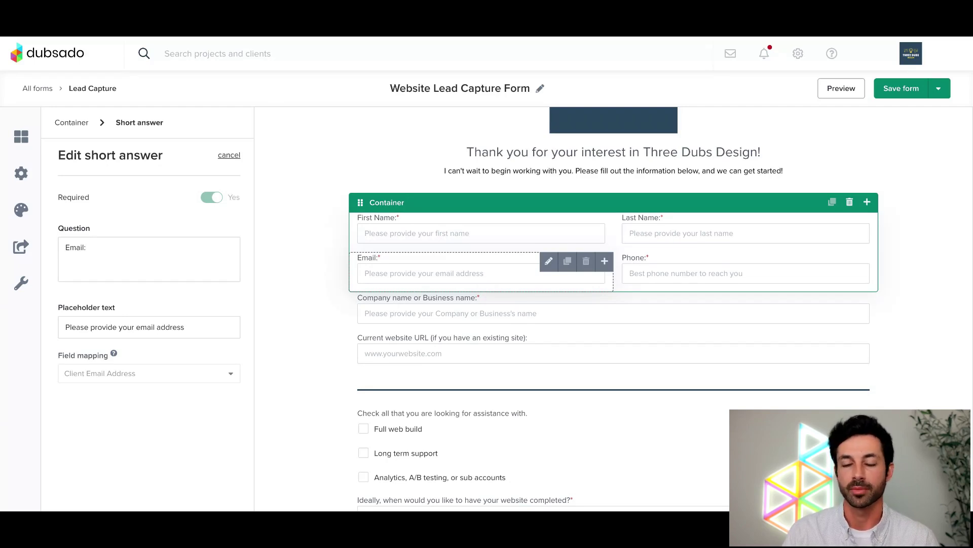
pyautogui.scroll(-2, 430, 274)
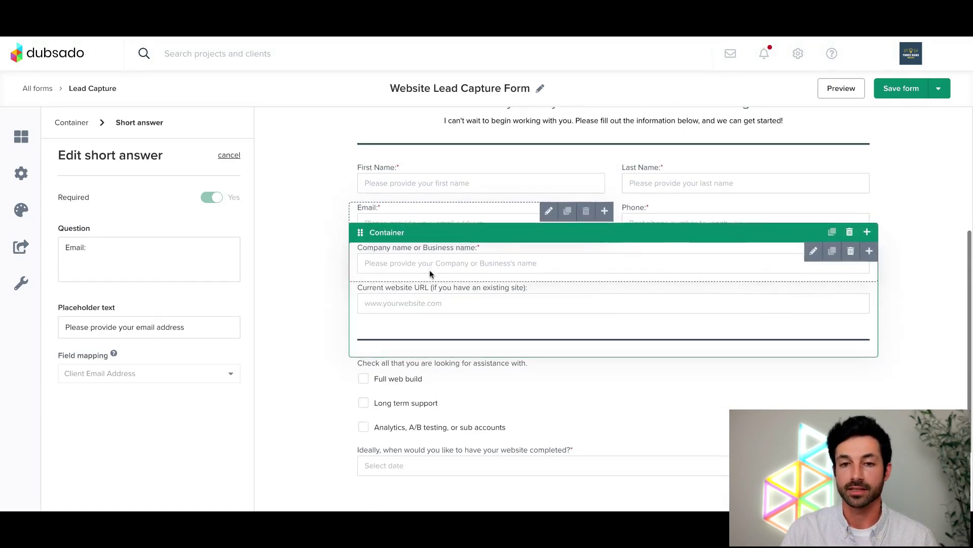
# - Review the form's public sharing embed code and the workflows available as its default workflow in the form settings
pyautogui.click(26, 257)
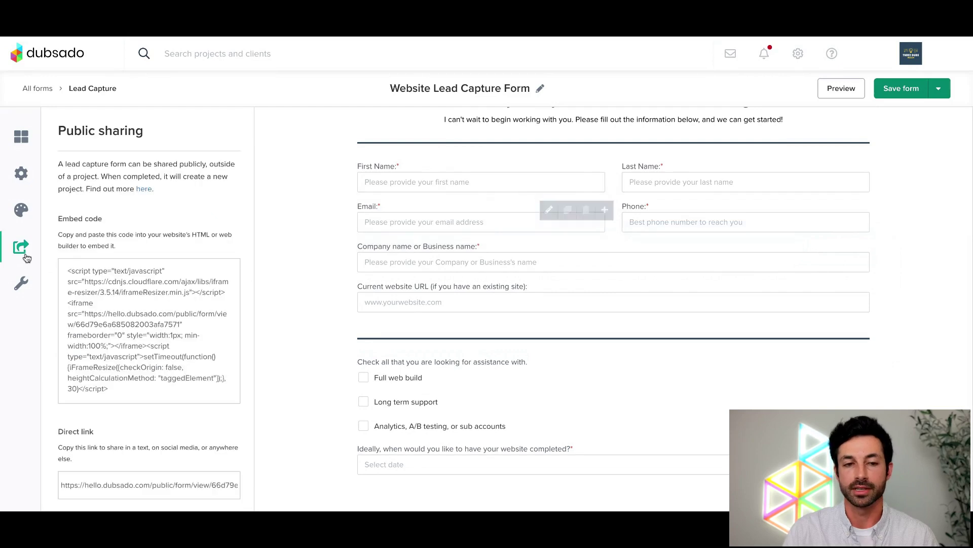
pyautogui.click(134, 293)
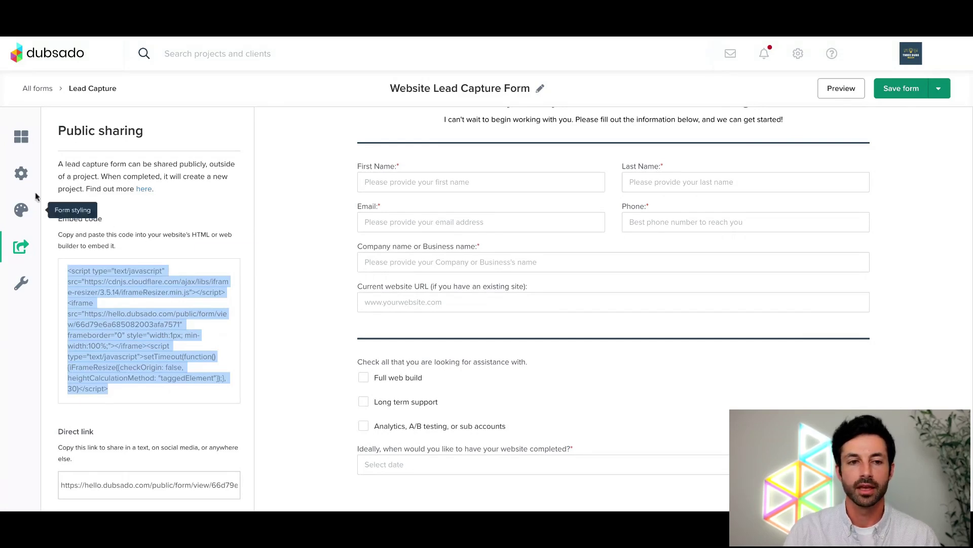
pyautogui.click(24, 178)
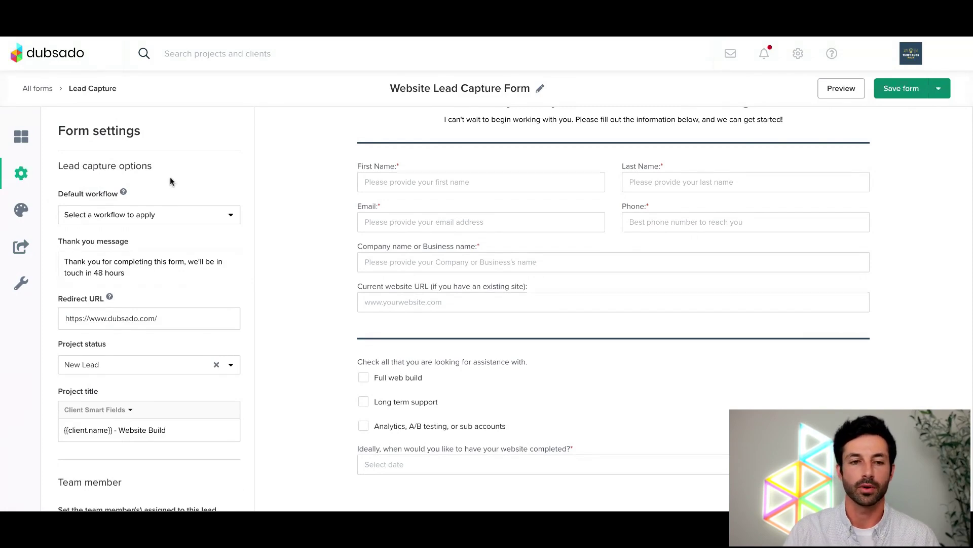
pyautogui.moveTo(56, 197); pyautogui.dragTo(116, 192)
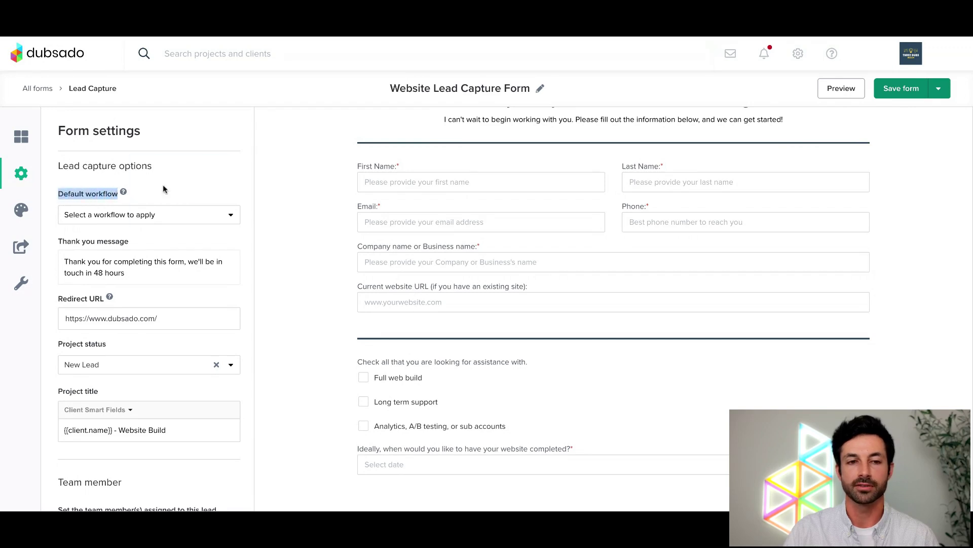
pyautogui.click(138, 216)
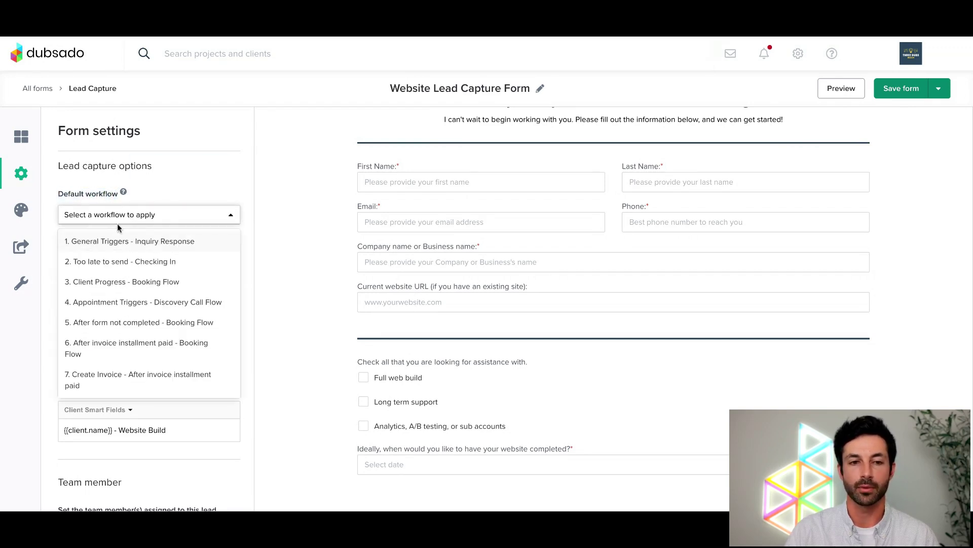
pyautogui.scroll(-3, 117, 260)
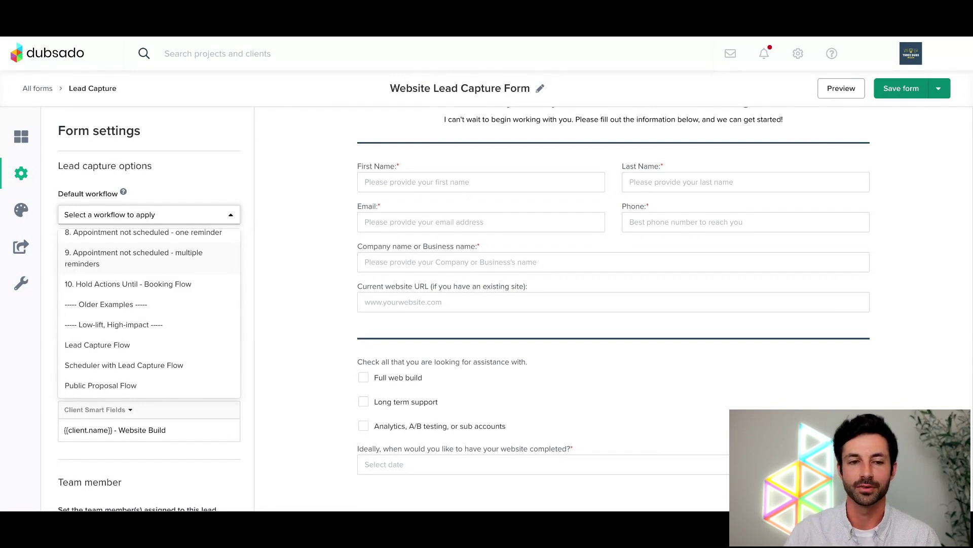
pyautogui.click(285, 169)
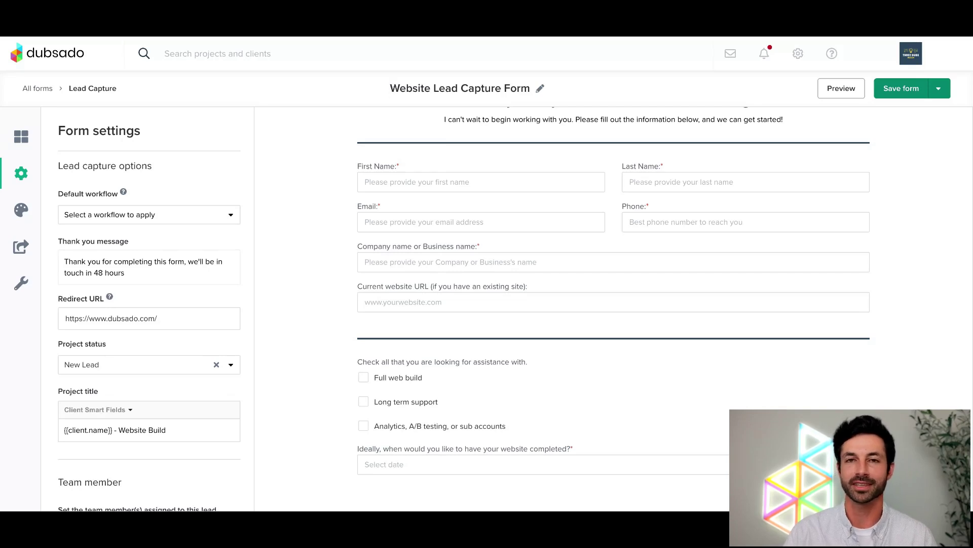
# - Leave the form editor discarding changes, and select Lead Capture Flow among the workflow templates
pyautogui.moveTo(361, 159)
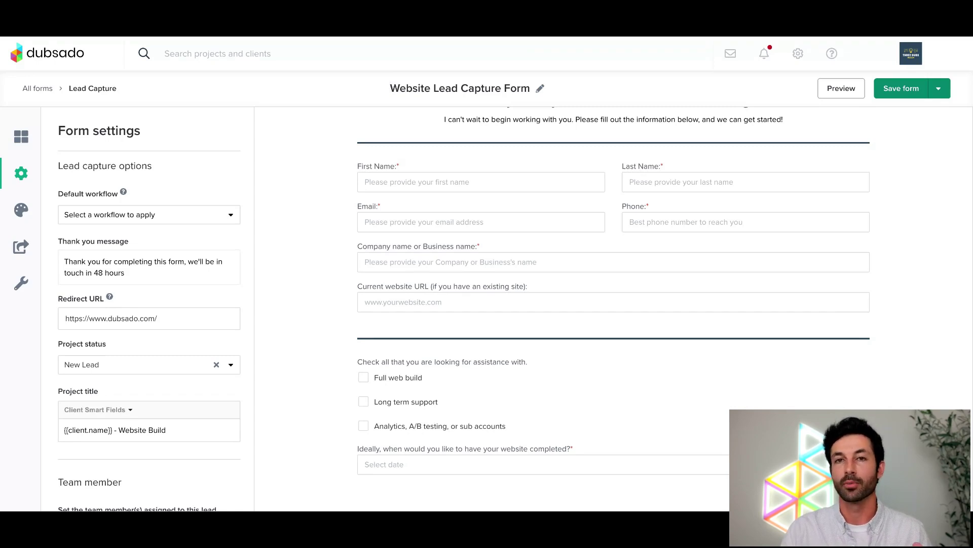
pyautogui.moveTo(411, 135)
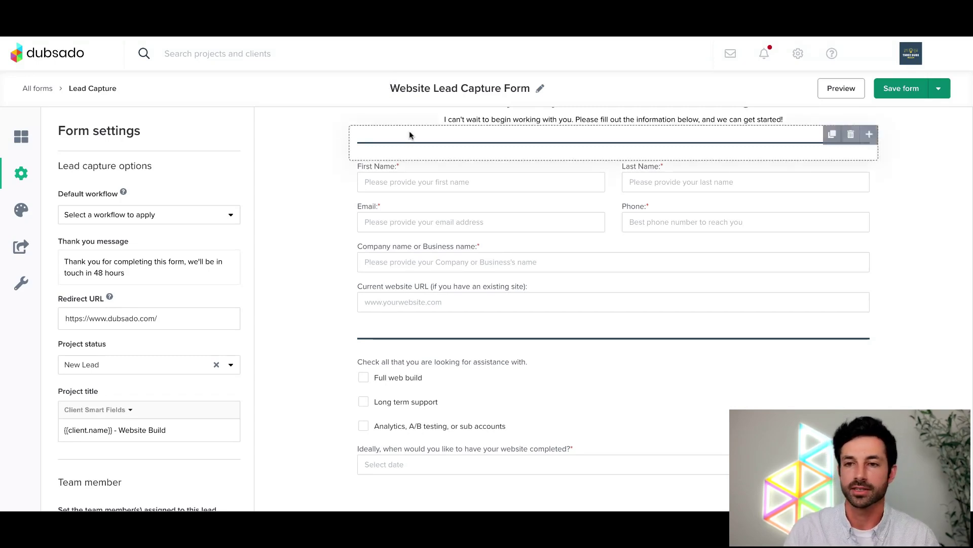
pyautogui.click(45, 91)
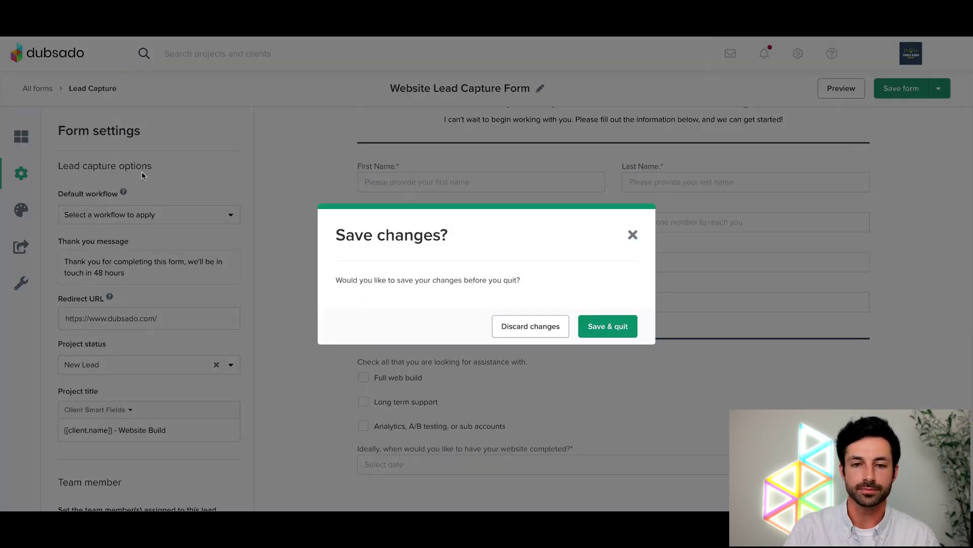
pyautogui.click(523, 321)
pyautogui.click(39, 362)
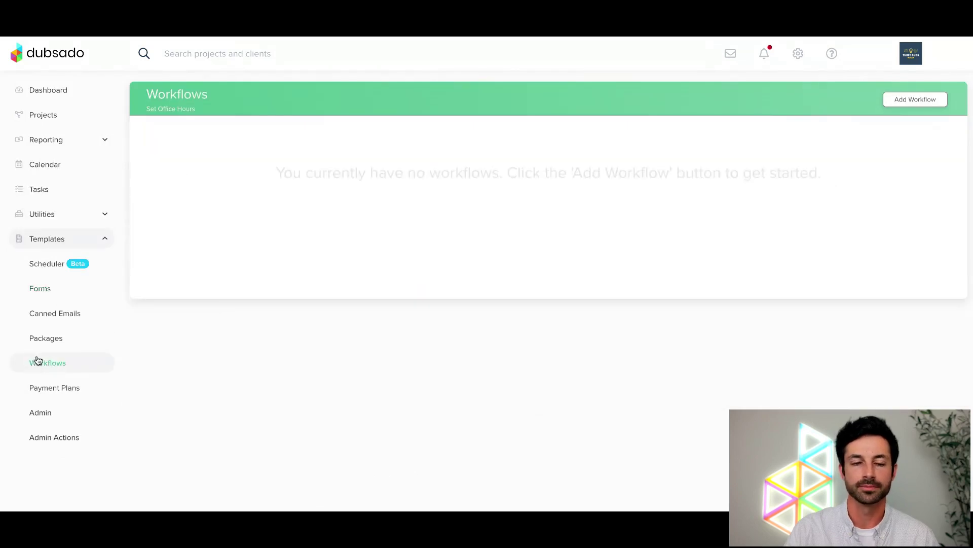
pyautogui.click(198, 169)
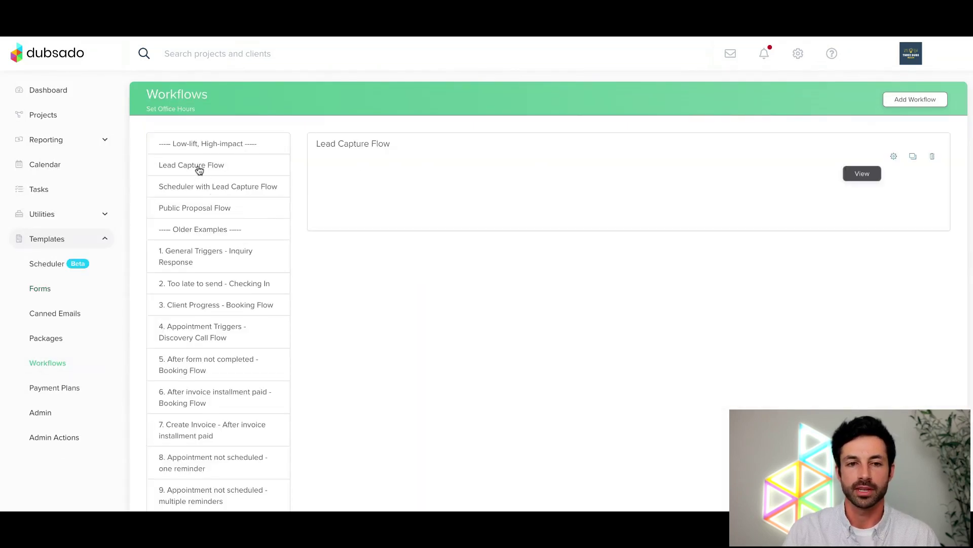
pyautogui.click(893, 158)
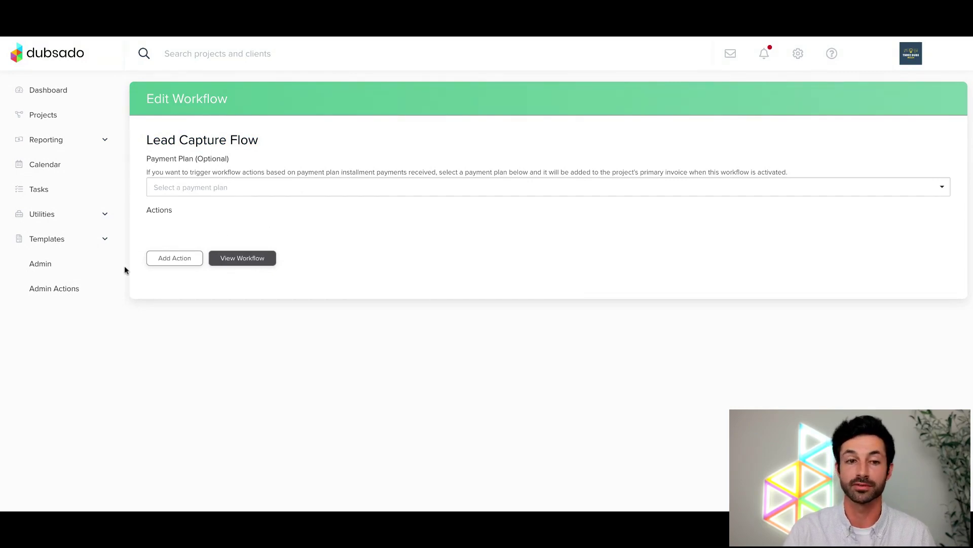
pyautogui.click(54, 239)
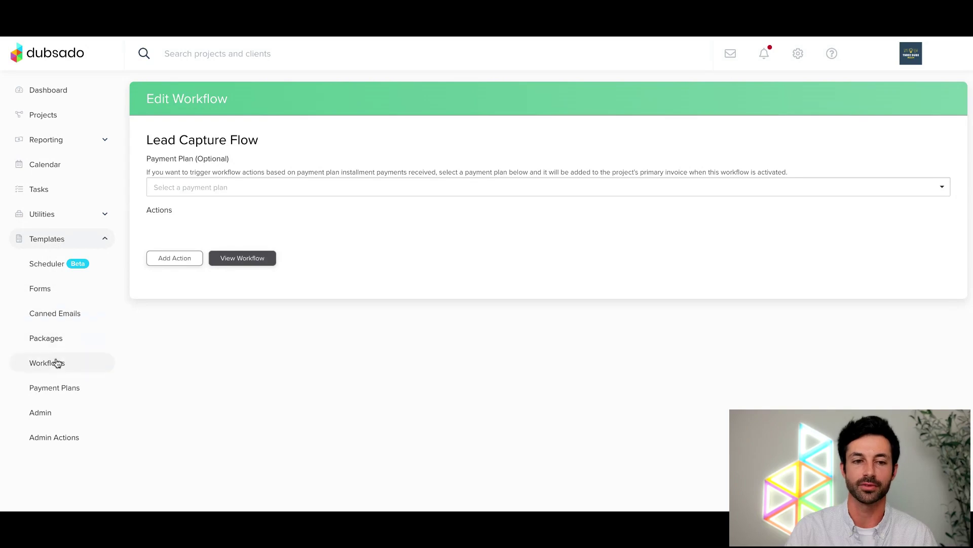
pyautogui.click(57, 363)
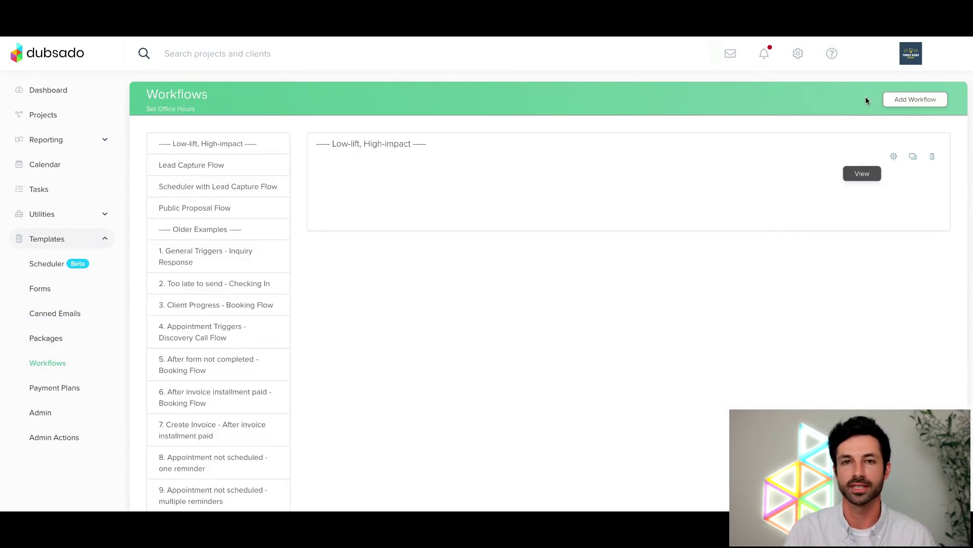
# - Open the Lead Capture Flow workflow for editing and start a new action of type Send Appointment Scheduler
pyautogui.click(190, 166)
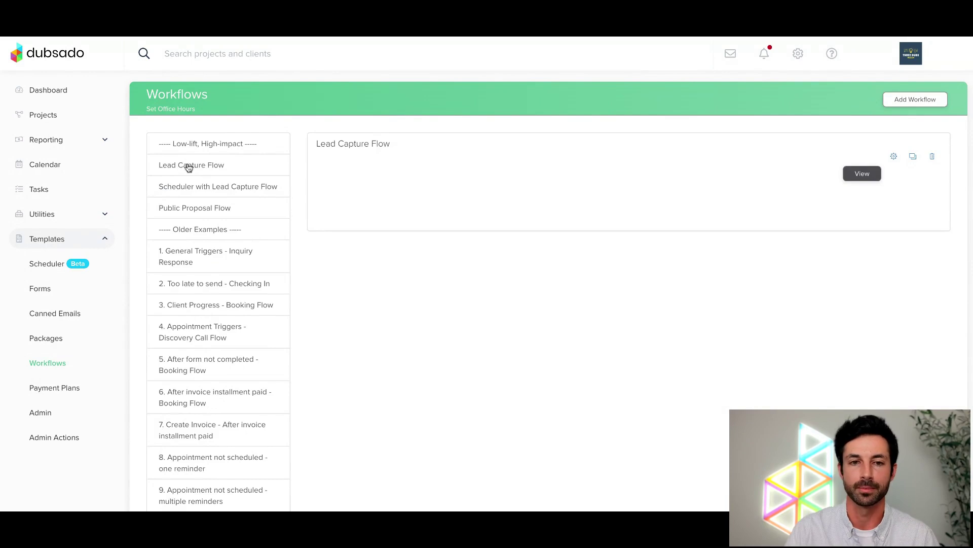
pyautogui.click(882, 156)
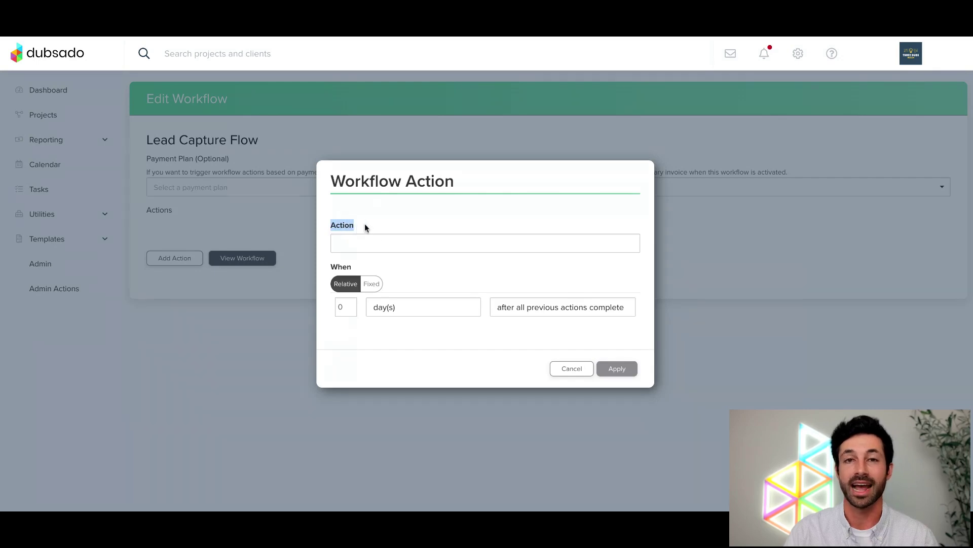
pyautogui.click(375, 248)
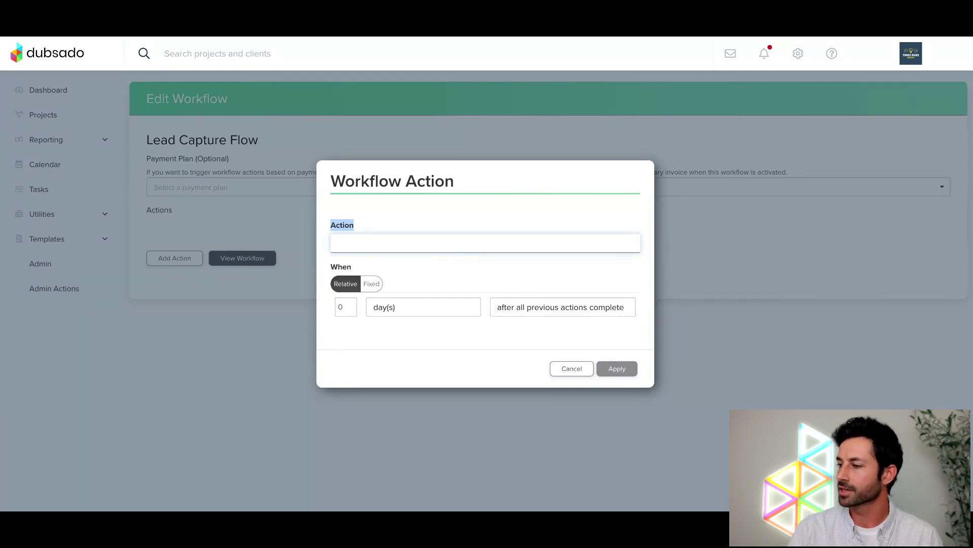
pyautogui.click(570, 369)
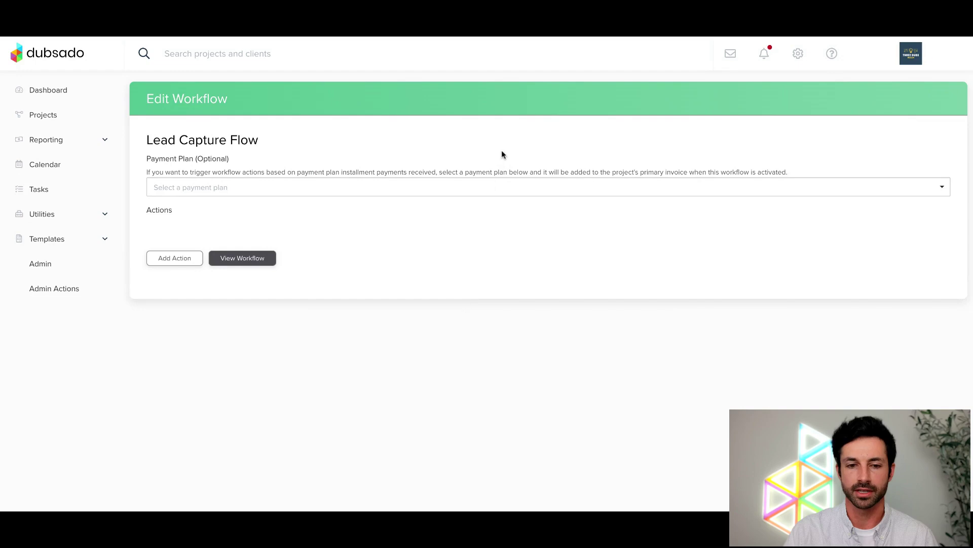
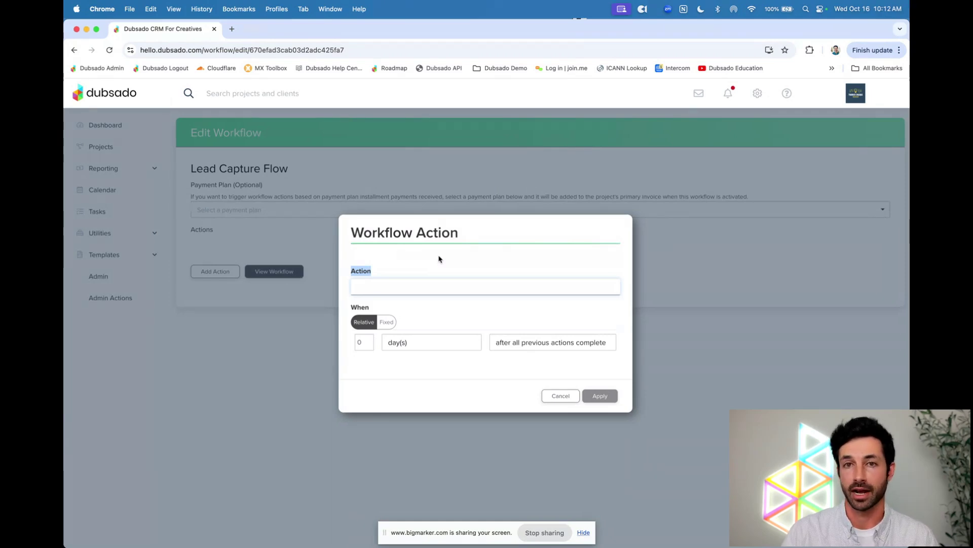
pyautogui.click(421, 288)
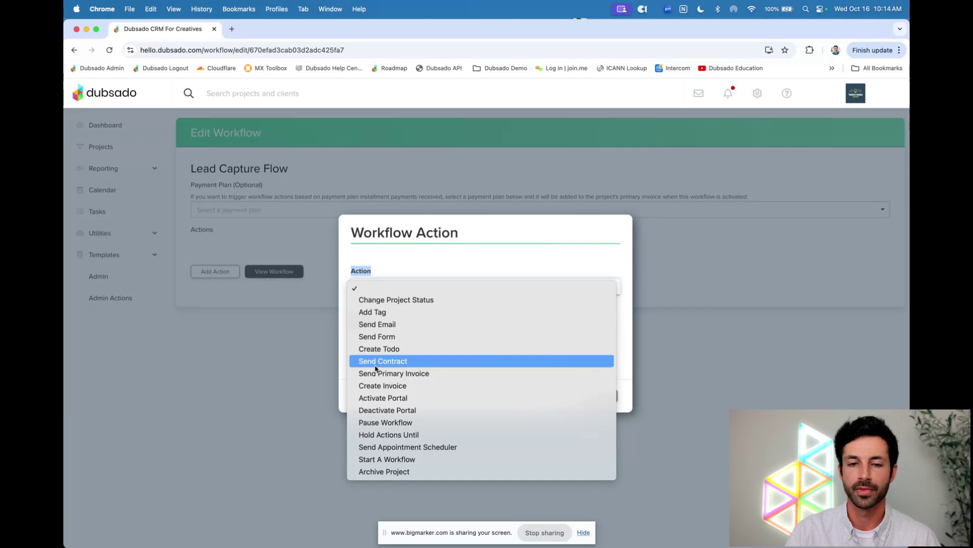
pyautogui.click(397, 446)
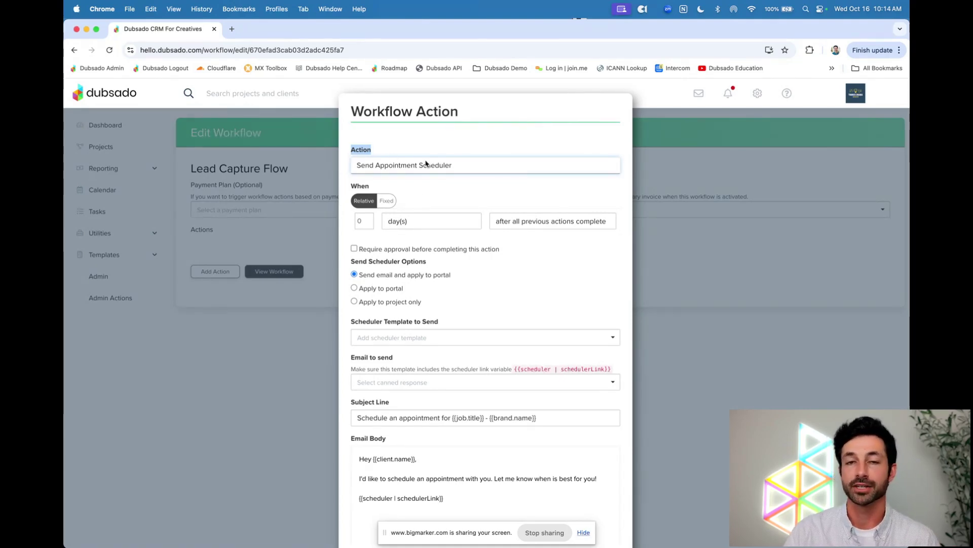
# - Review the trigger options, keep "after all previous actions complete", and try a delay of 1 hour for the scheduler action
pyautogui.moveTo(353, 186); pyautogui.dragTo(374, 186)
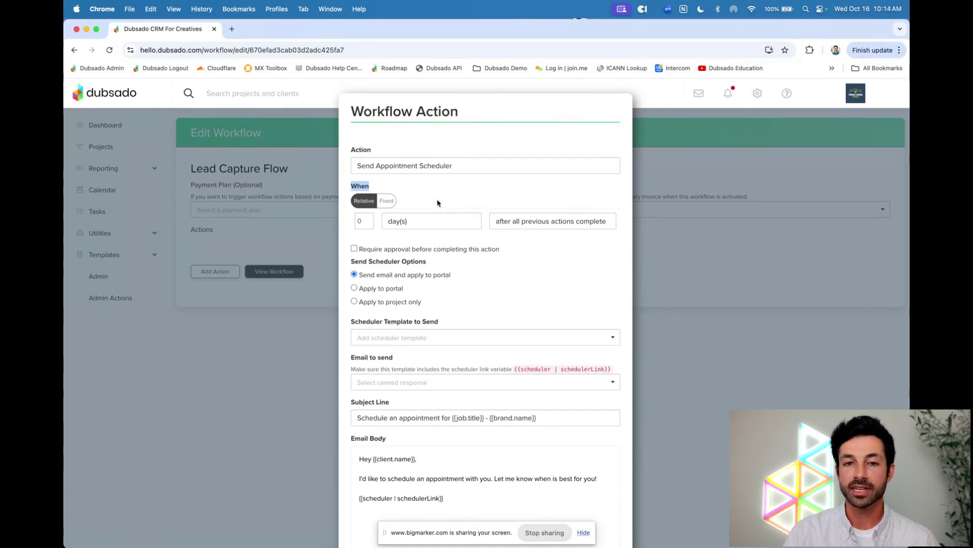
pyautogui.click(545, 232)
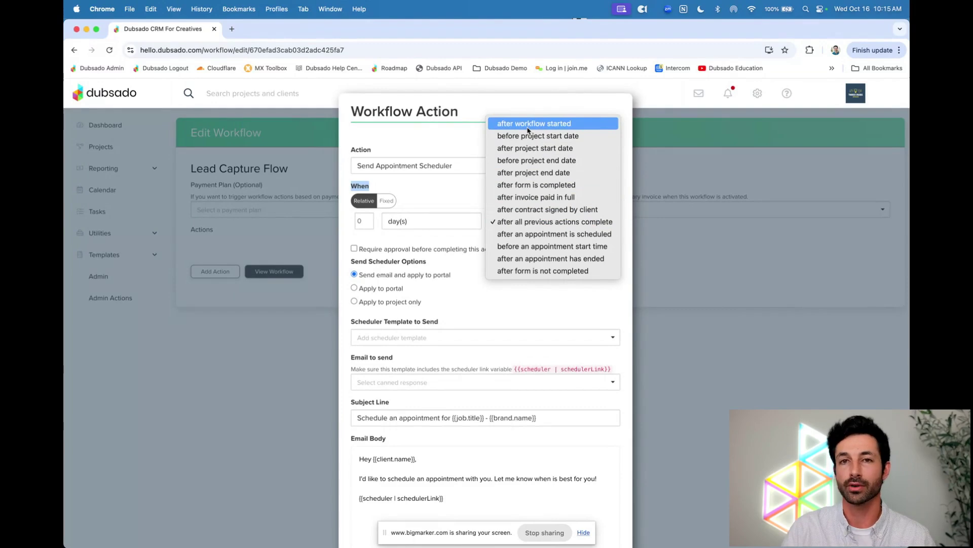
pyautogui.click(522, 222)
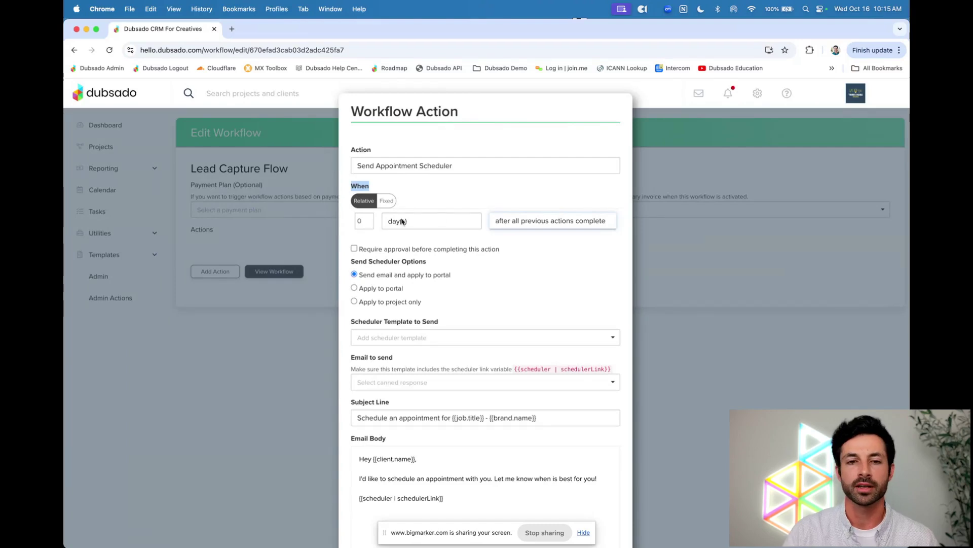
pyautogui.click(369, 219)
pyautogui.click(394, 221)
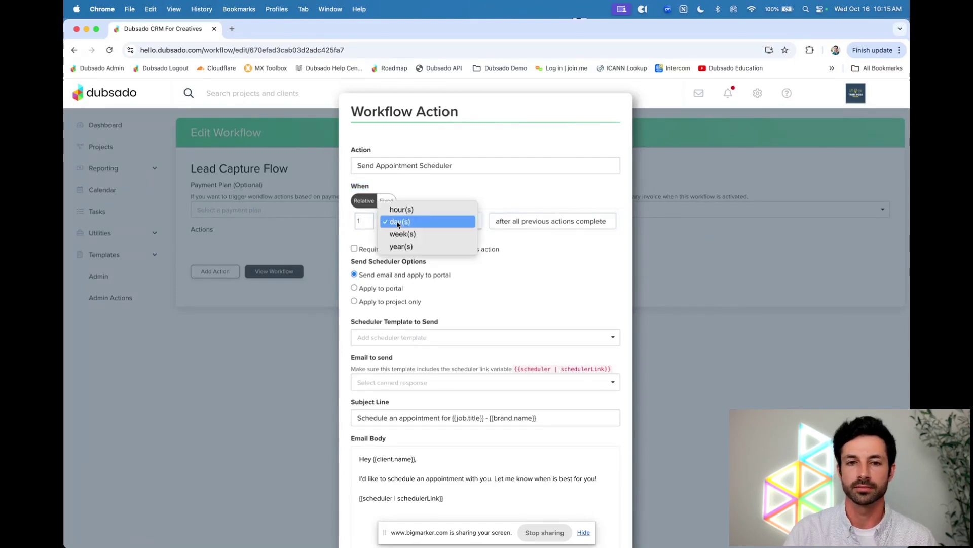
pyautogui.click(434, 206)
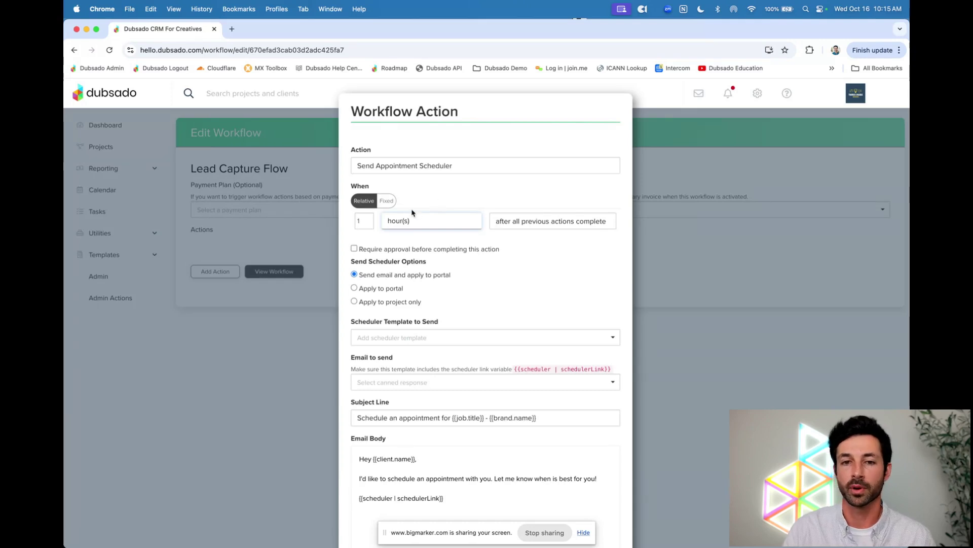
# - Set the scheduler action's relative delay to 0 days
pyautogui.click(368, 224)
pyautogui.click(403, 223)
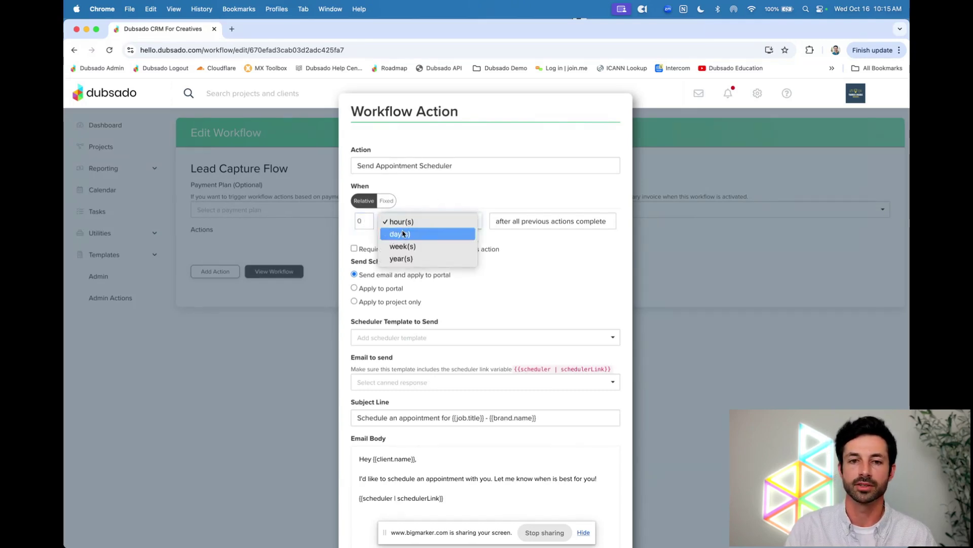
pyautogui.click(401, 232)
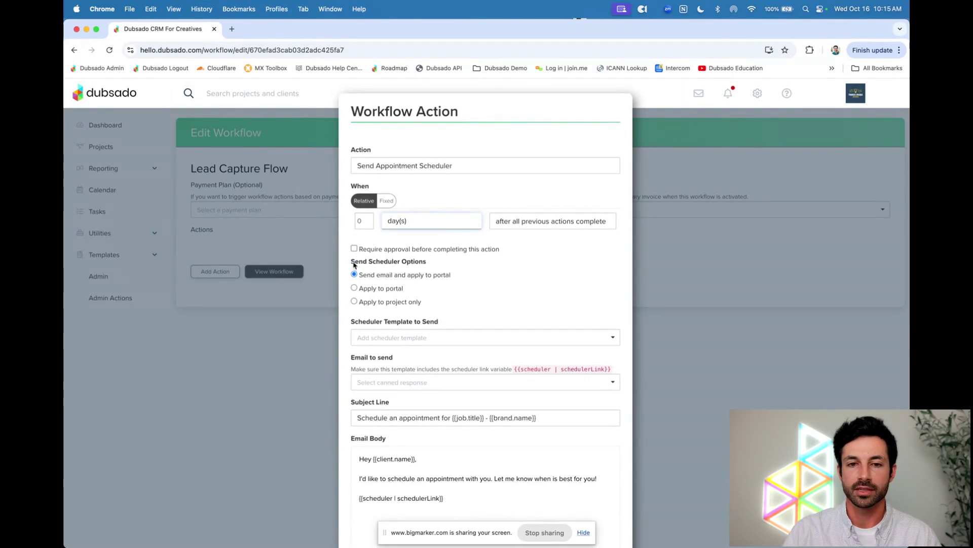
# - Review the scheduler action's approval requirement, send options, action type and timing settings
pyautogui.moveTo(351, 262); pyautogui.dragTo(428, 265)
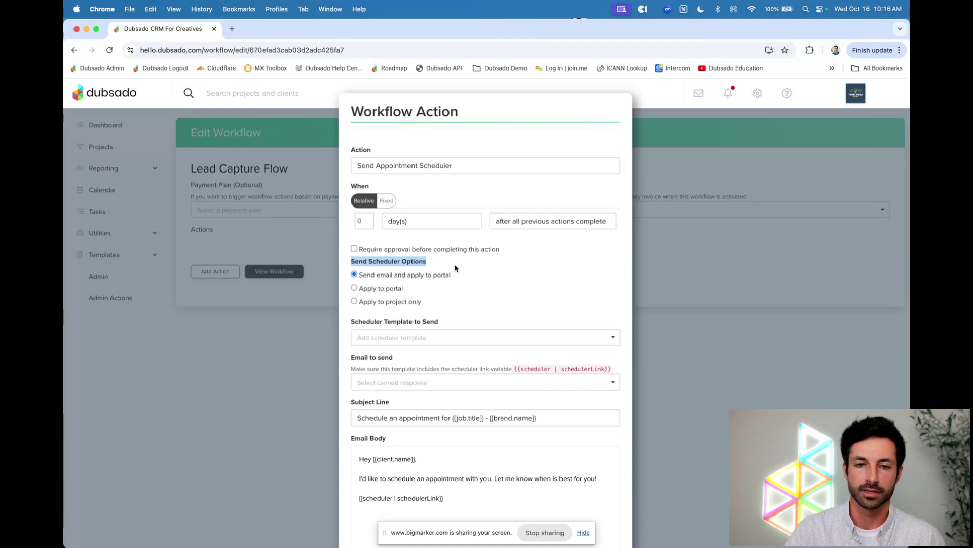
pyautogui.moveTo(497, 249); pyautogui.dragTo(400, 247)
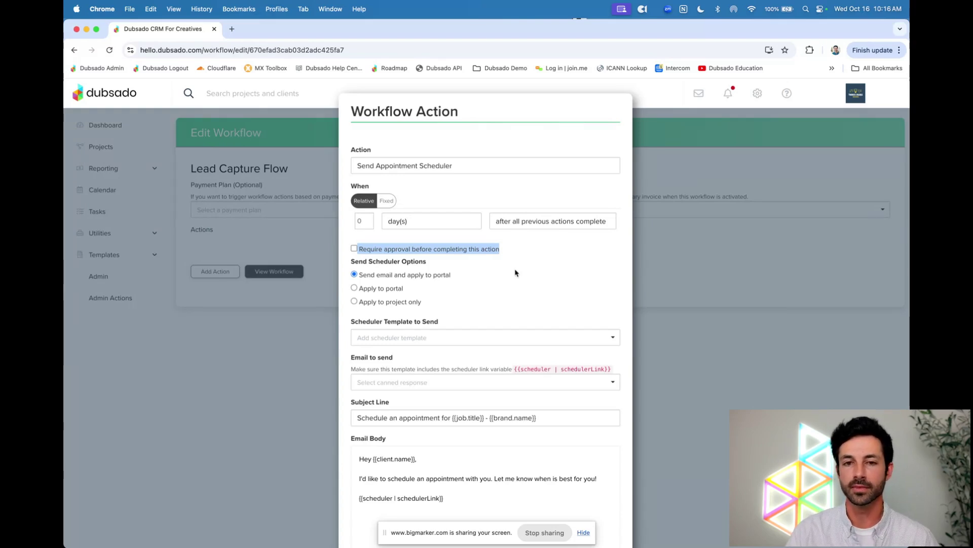
pyautogui.click(516, 272)
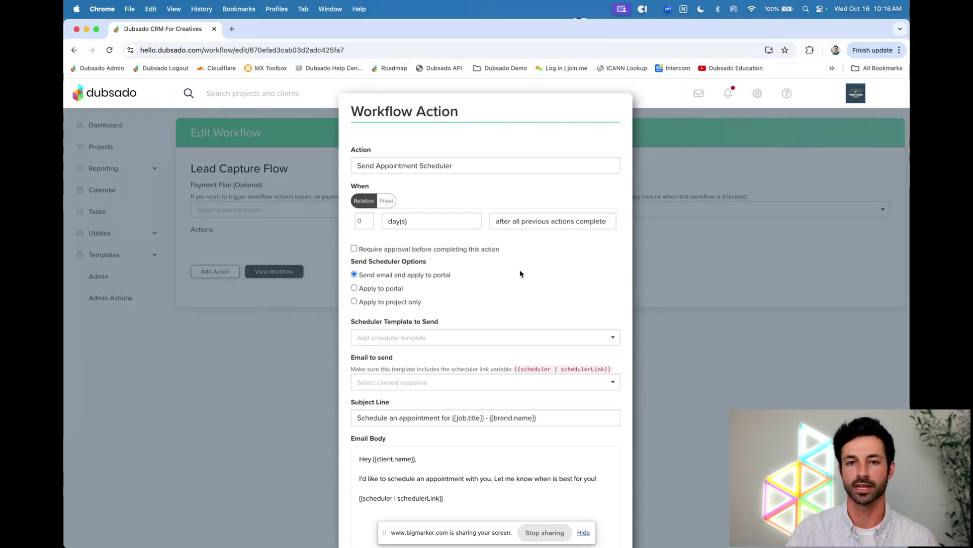
pyautogui.moveTo(350, 153); pyautogui.dragTo(379, 153)
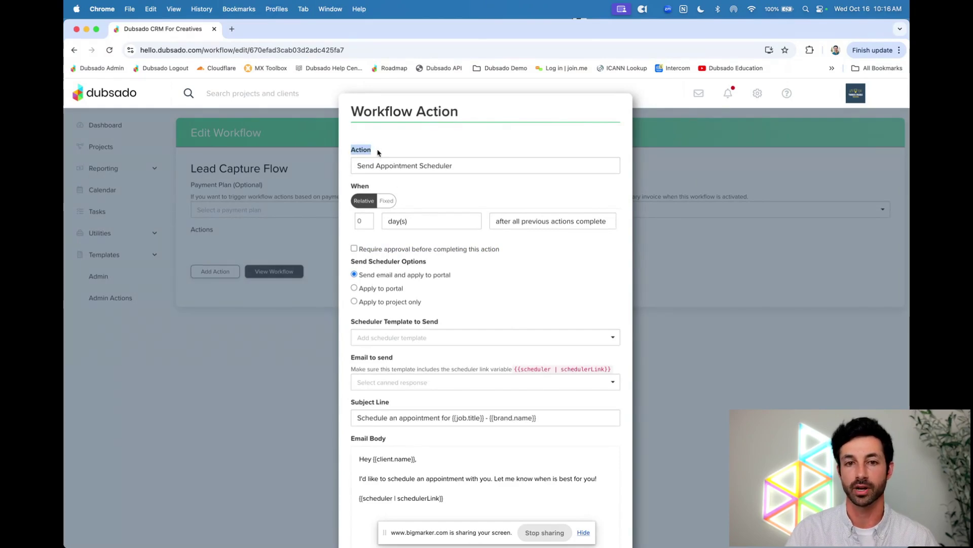
pyautogui.moveTo(351, 191); pyautogui.dragTo(371, 191)
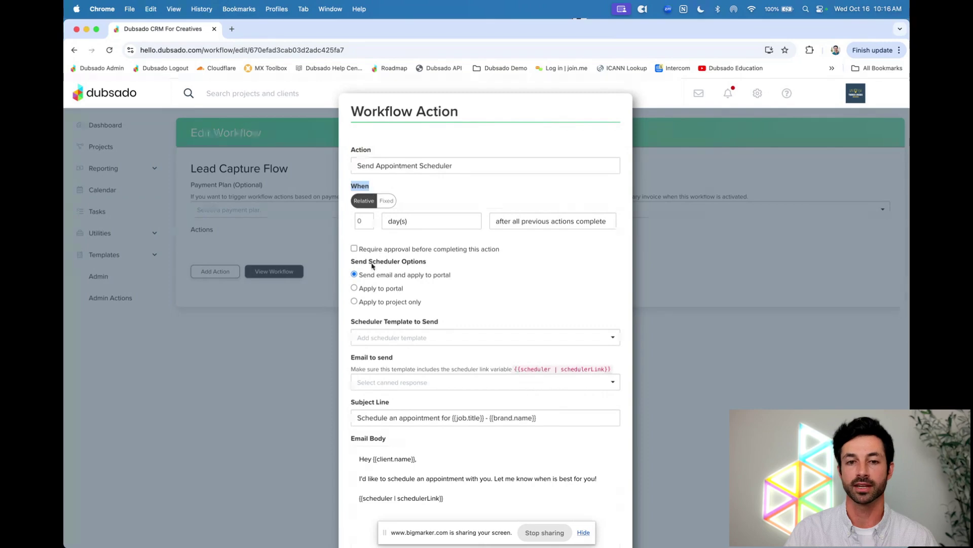
# - Choose Discovery Call as the scheduler template to send
pyautogui.moveTo(351, 324); pyautogui.dragTo(438, 324)
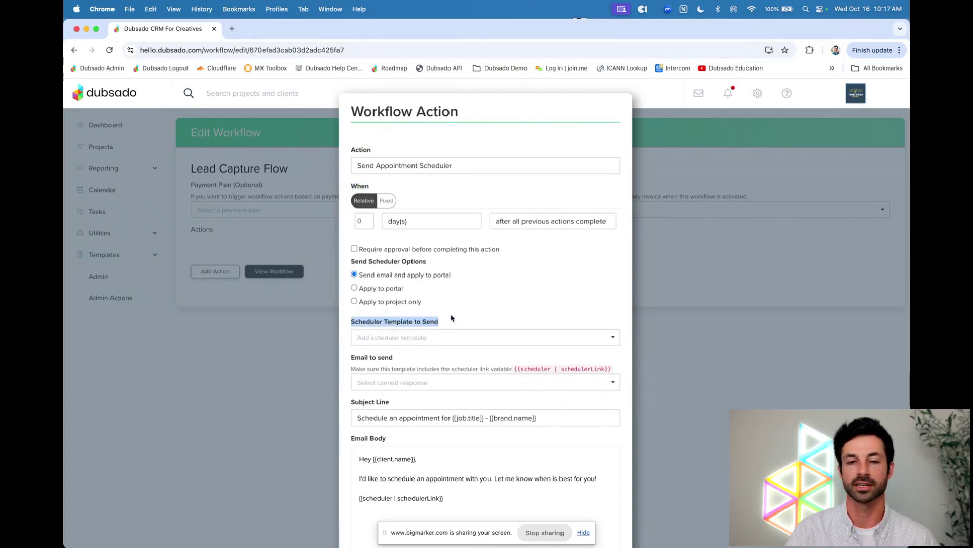
pyautogui.scroll(-1, 457, 311)
pyautogui.scroll(-2, 458, 309)
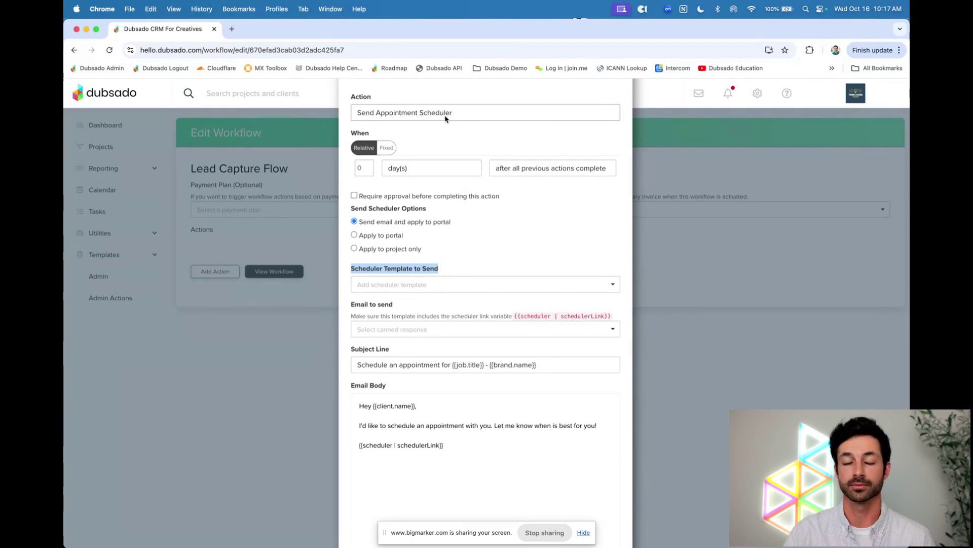
pyautogui.click(416, 285)
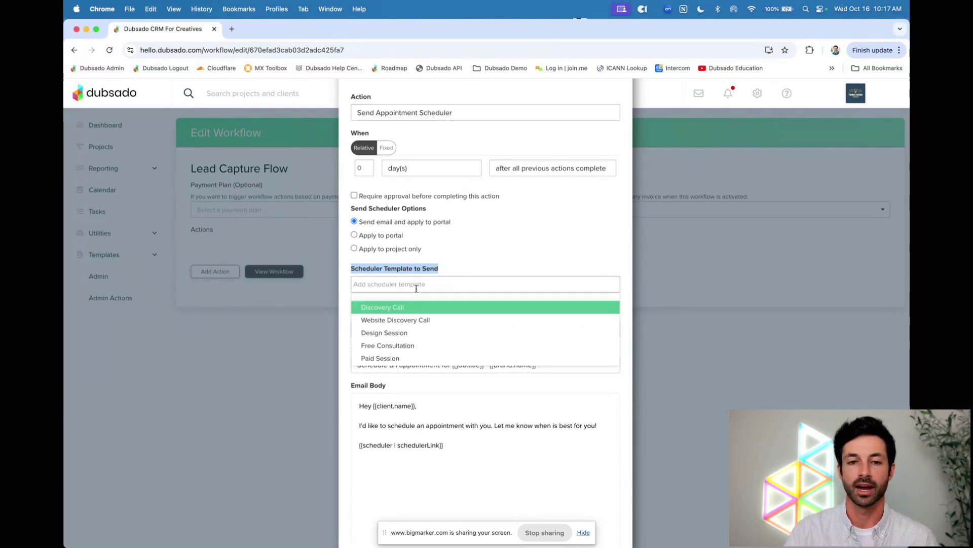
pyautogui.click(384, 308)
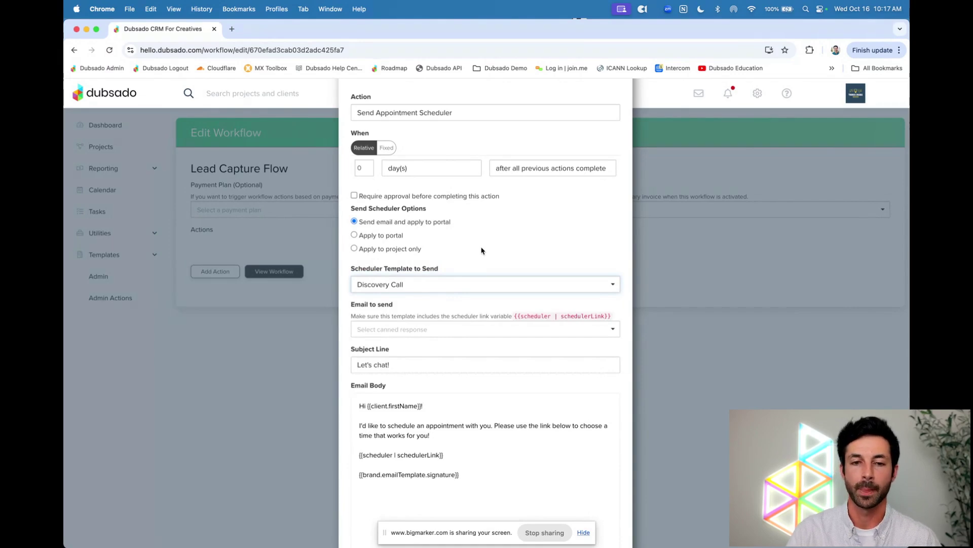
# - Review the canned responses available for the email to send and the note about including the scheduler link variable
pyautogui.scroll(-2, 481, 251)
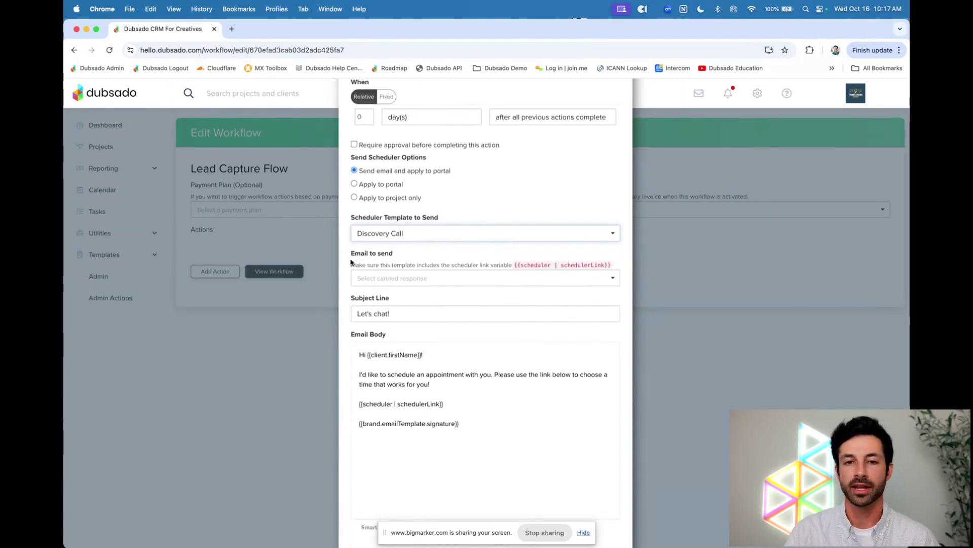
pyautogui.moveTo(351, 254); pyautogui.dragTo(403, 255)
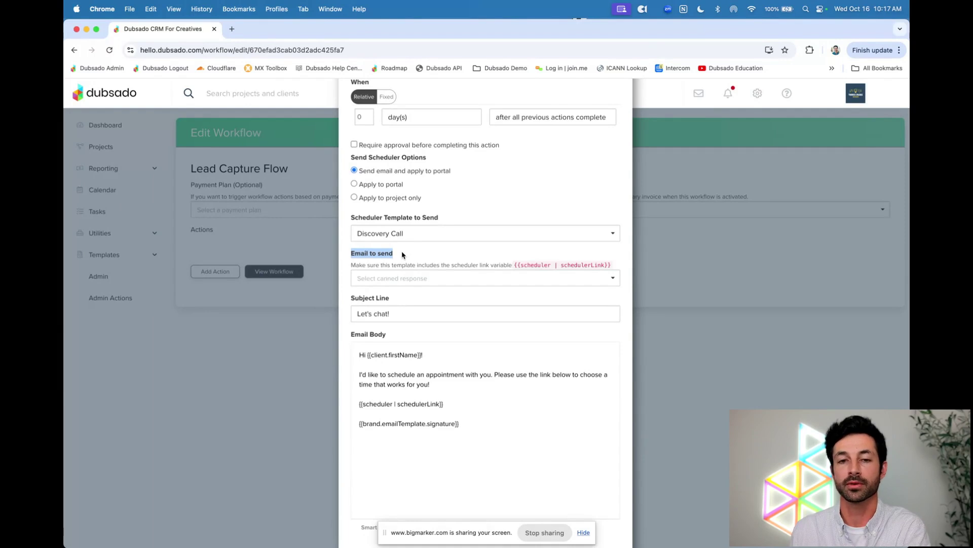
pyautogui.click(403, 279)
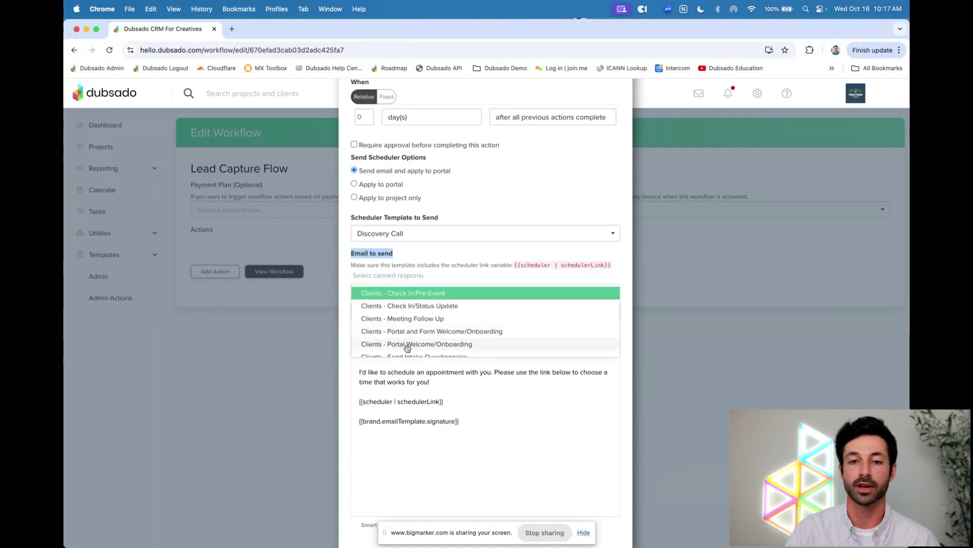
pyautogui.click(435, 381)
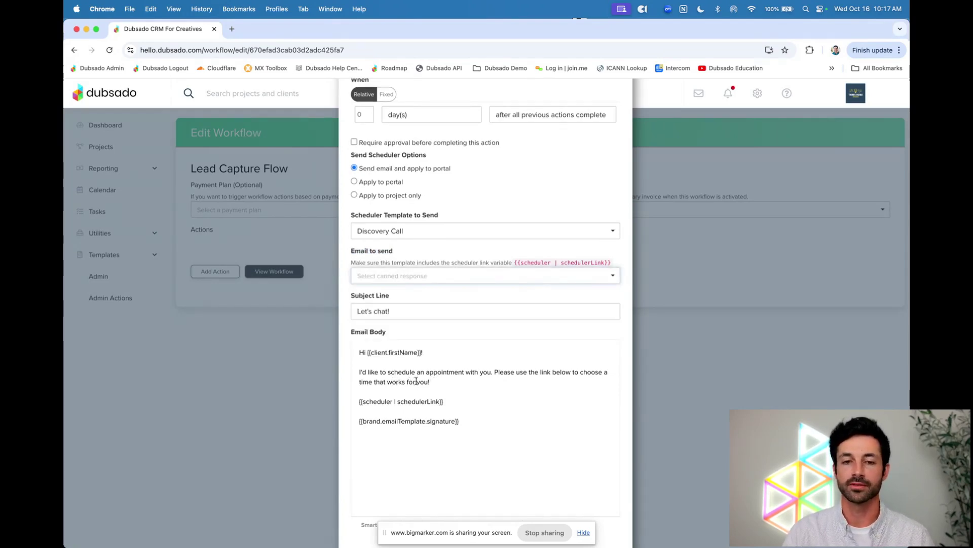
pyautogui.scroll(-1, 416, 380)
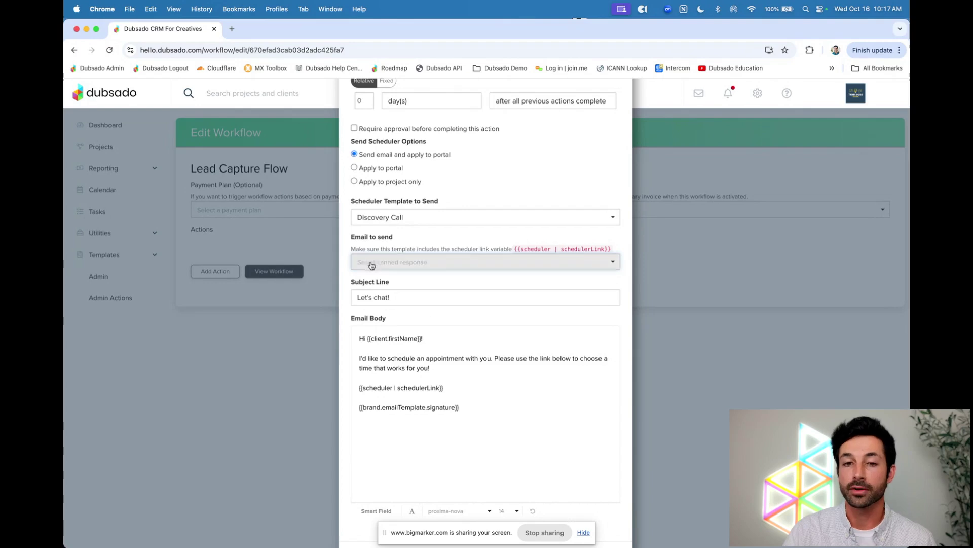
pyautogui.moveTo(351, 249); pyautogui.dragTo(610, 250)
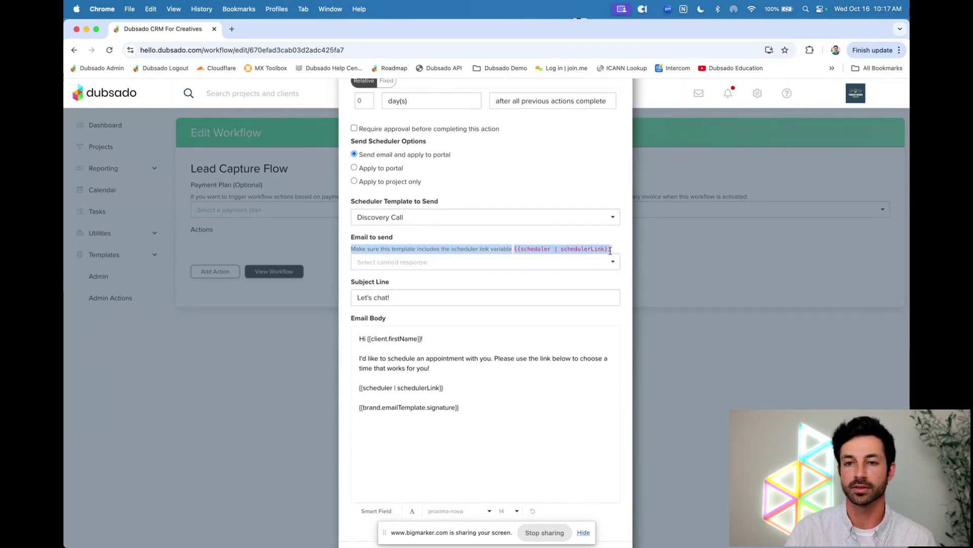
pyautogui.click(513, 233)
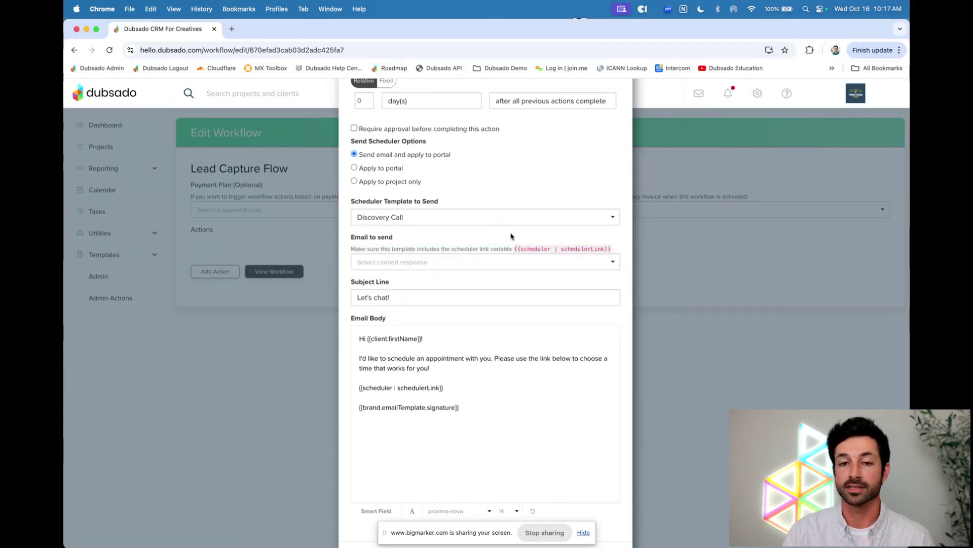
pyautogui.moveTo(452, 246); pyautogui.dragTo(612, 248)
pyautogui.click(490, 246)
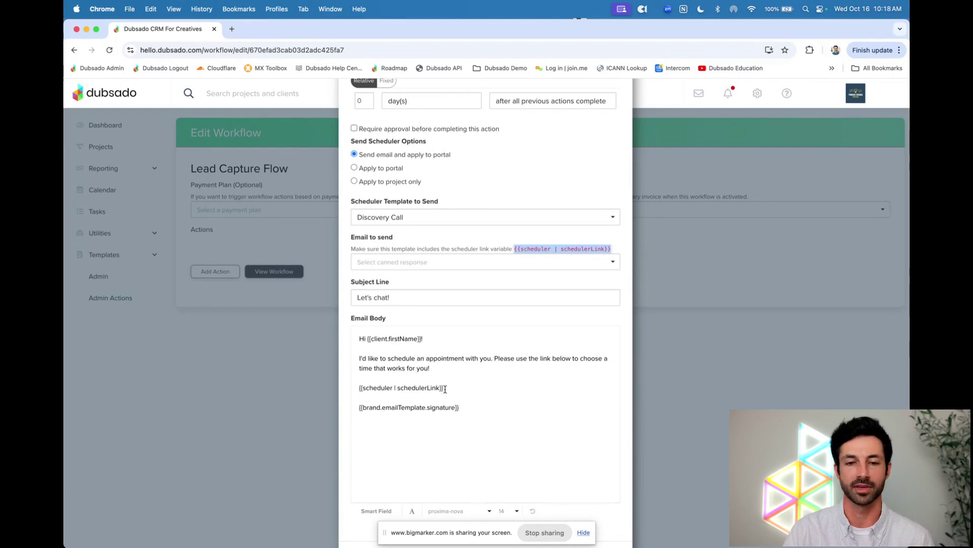
# - Copy and delete the {{scheduler | schedulerLink}} variable in the email body, and paste it back in the same place
pyautogui.moveTo(445, 388); pyautogui.dragTo(359, 387)
pyautogui.press('super+c')
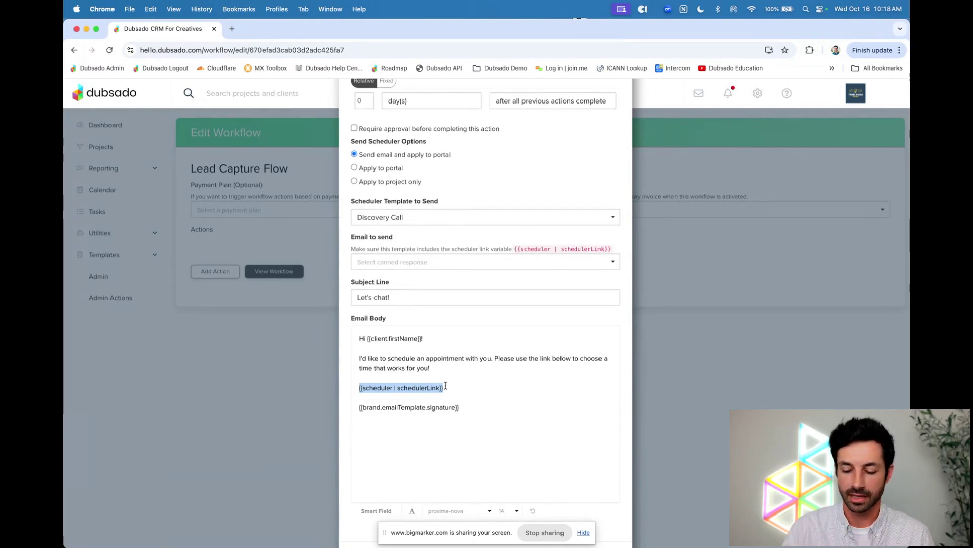
pyautogui.press('BackSpace')
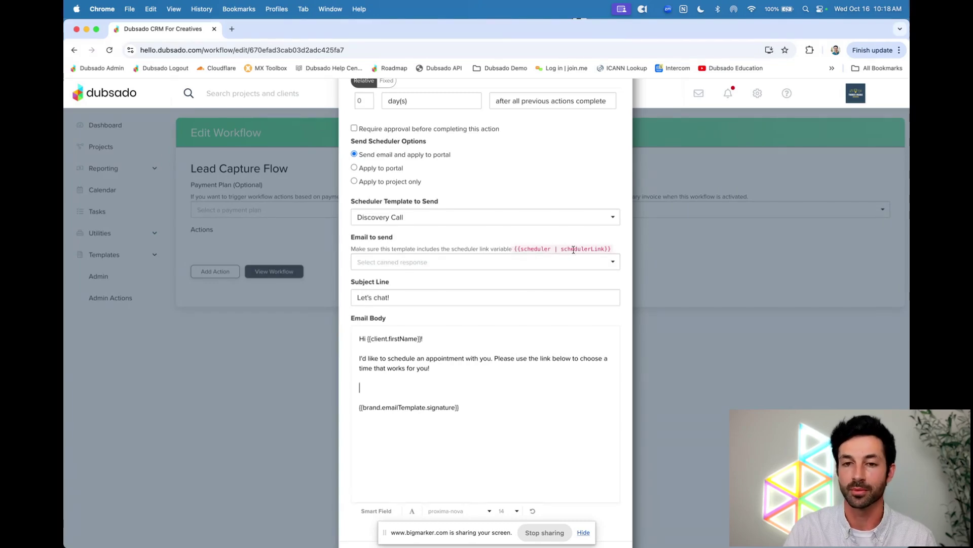
pyautogui.click(422, 381)
pyautogui.press('super+v')
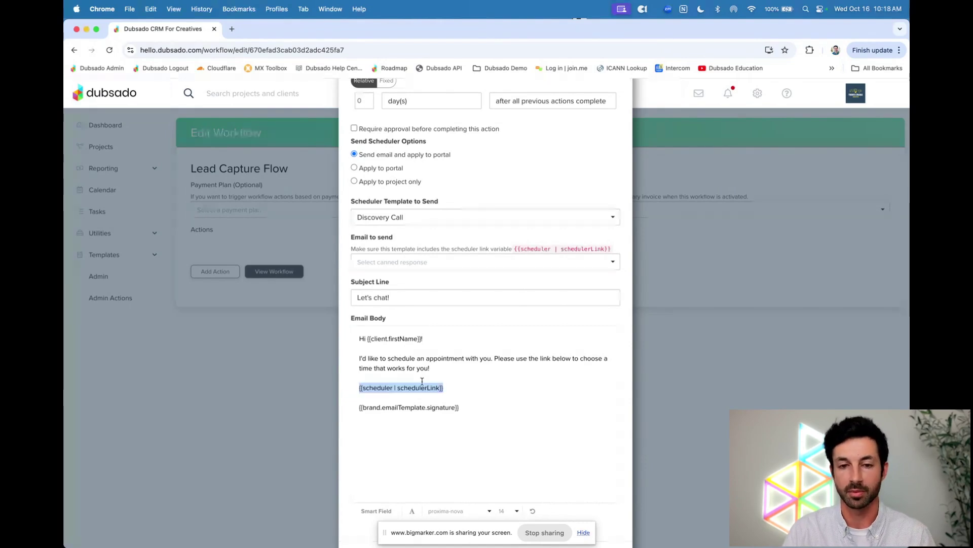
pyautogui.click(437, 367)
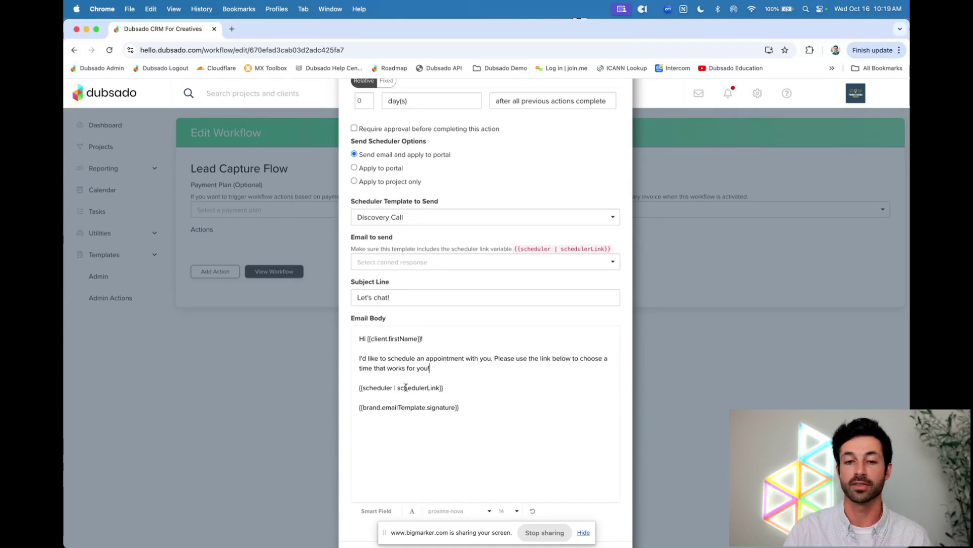
# - Examine the link smart fields available for the email body
pyautogui.scroll(-1, 426, 383)
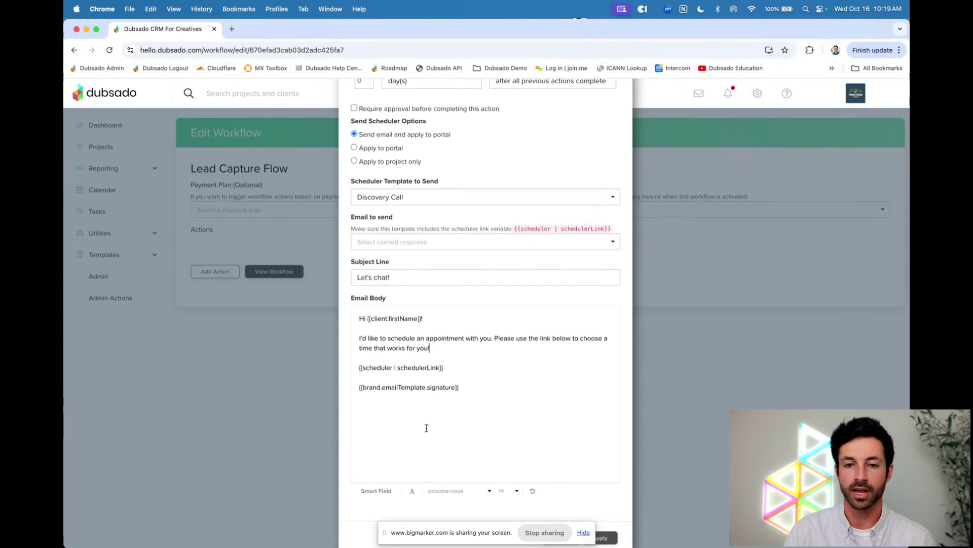
pyautogui.click(377, 493)
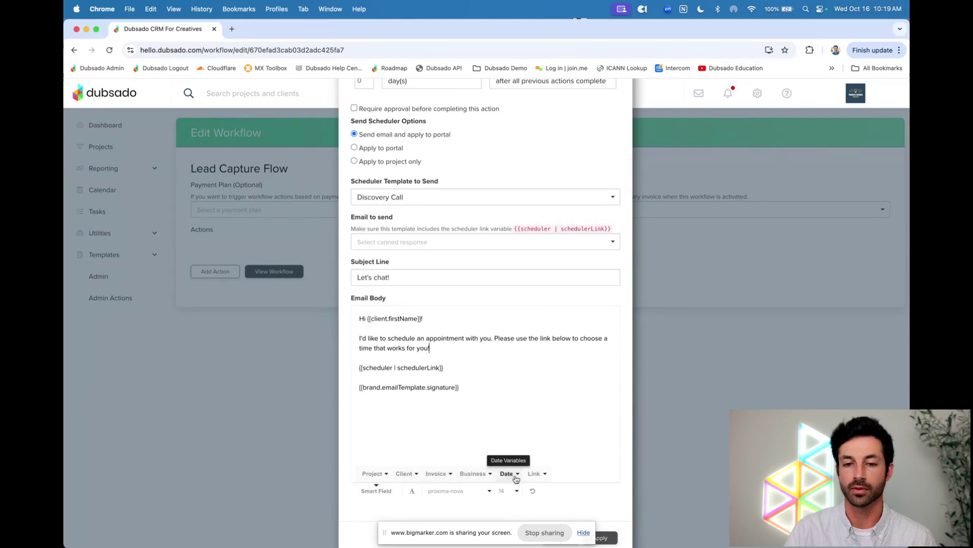
pyautogui.click(535, 476)
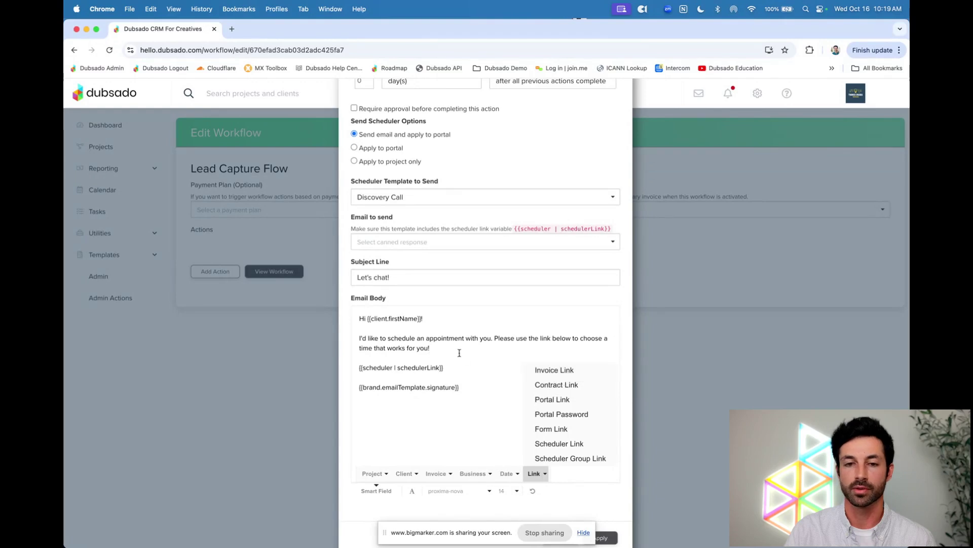
pyautogui.click(487, 362)
# - Check over the Discovery Call scheduler action's settings and email, and apply the action to the workflow
pyautogui.scroll(3, 487, 364)
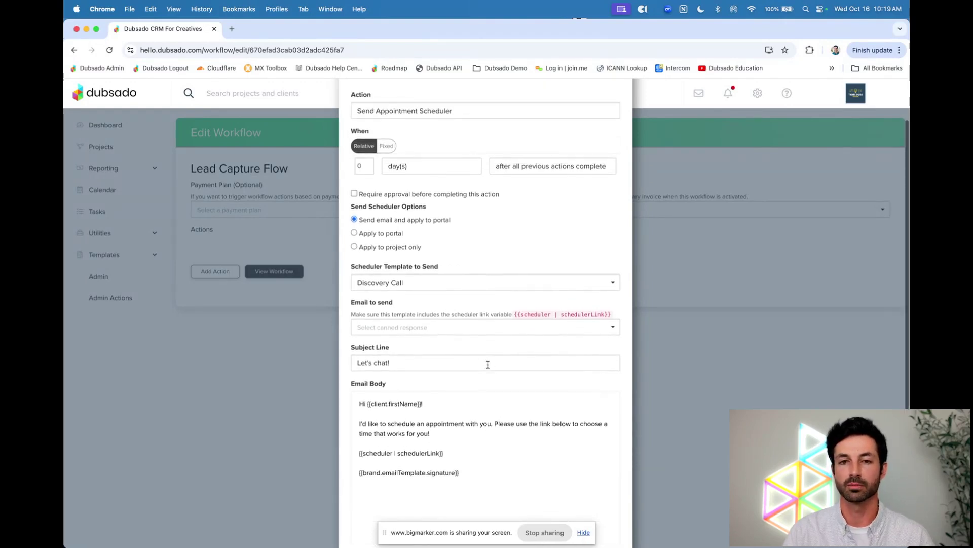
pyautogui.scroll(2, 487, 365)
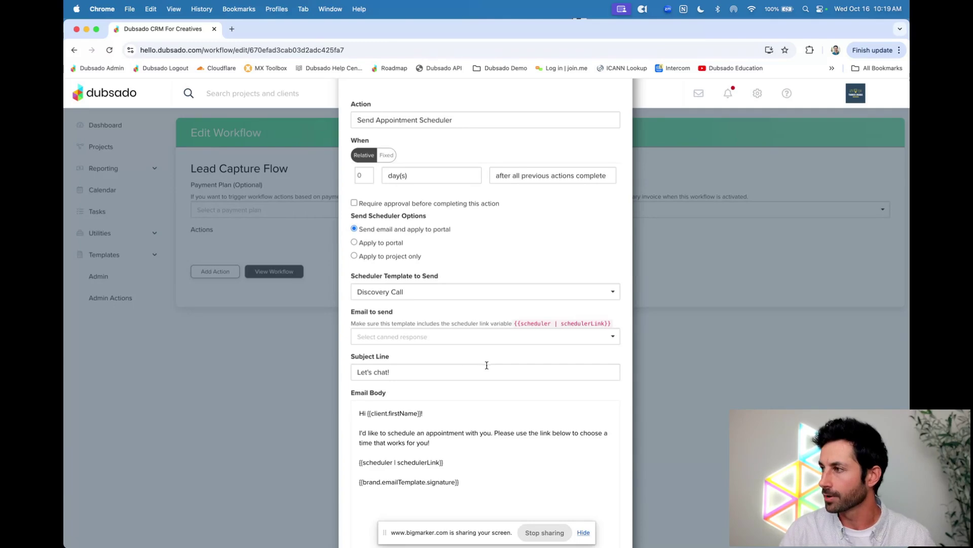
pyautogui.scroll(-1, 408, 391)
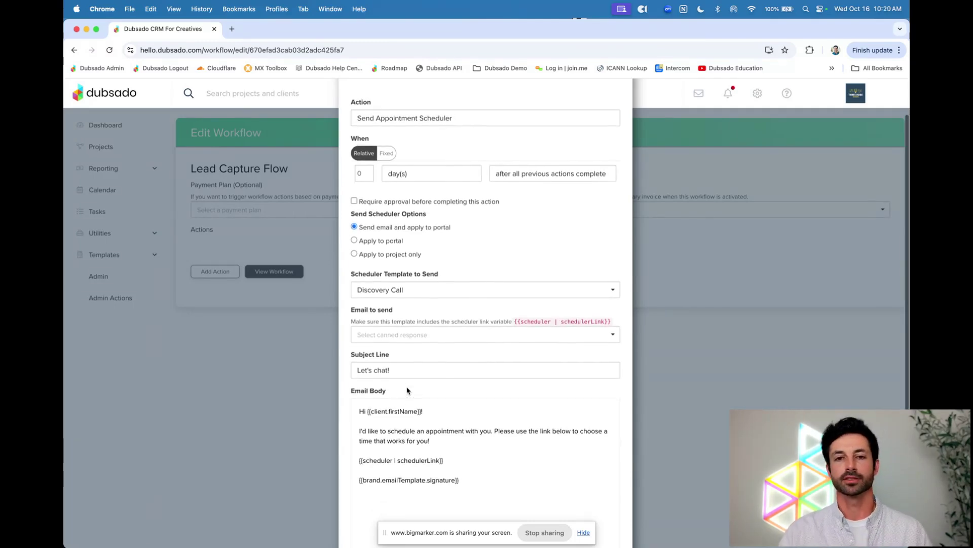
pyautogui.scroll(2, 408, 388)
pyautogui.scroll(-3, 411, 387)
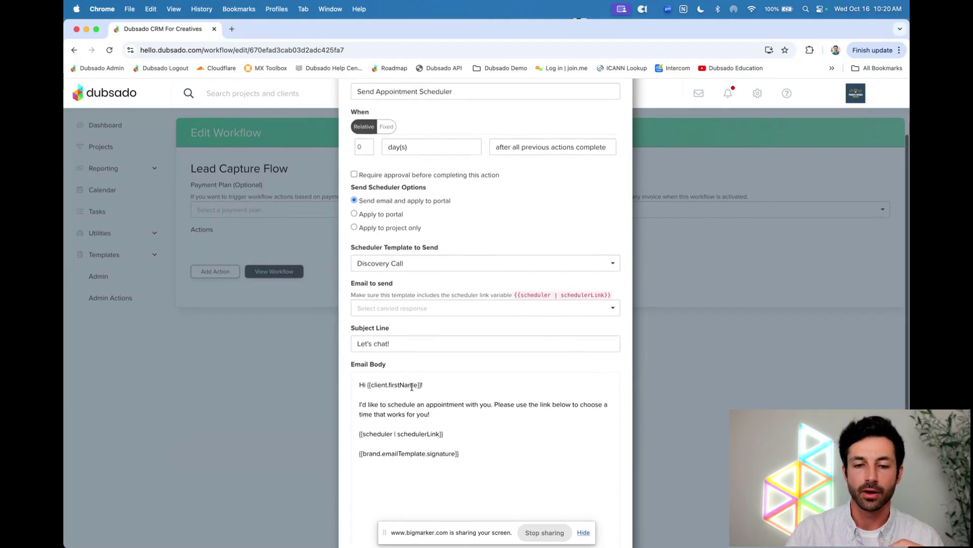
pyautogui.scroll(-4, 412, 386)
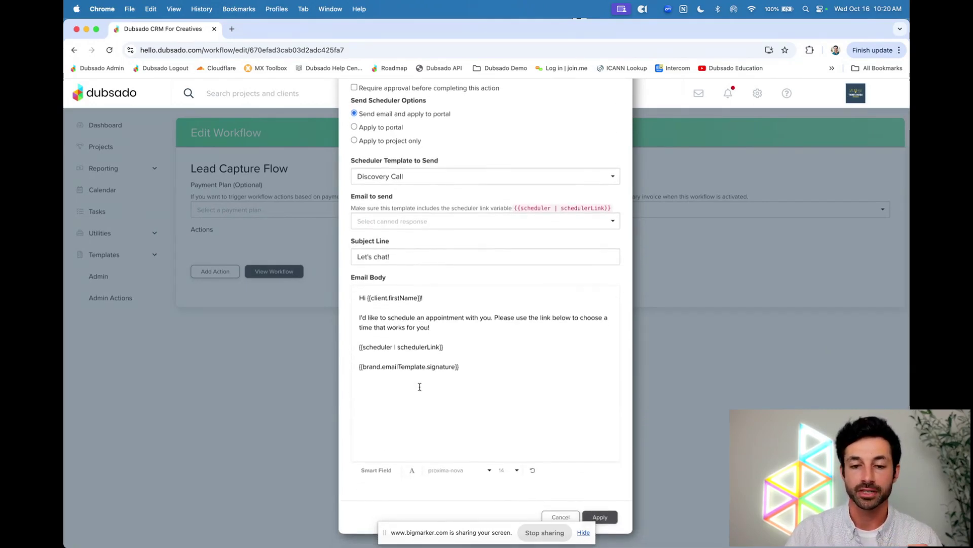
pyautogui.click(600, 517)
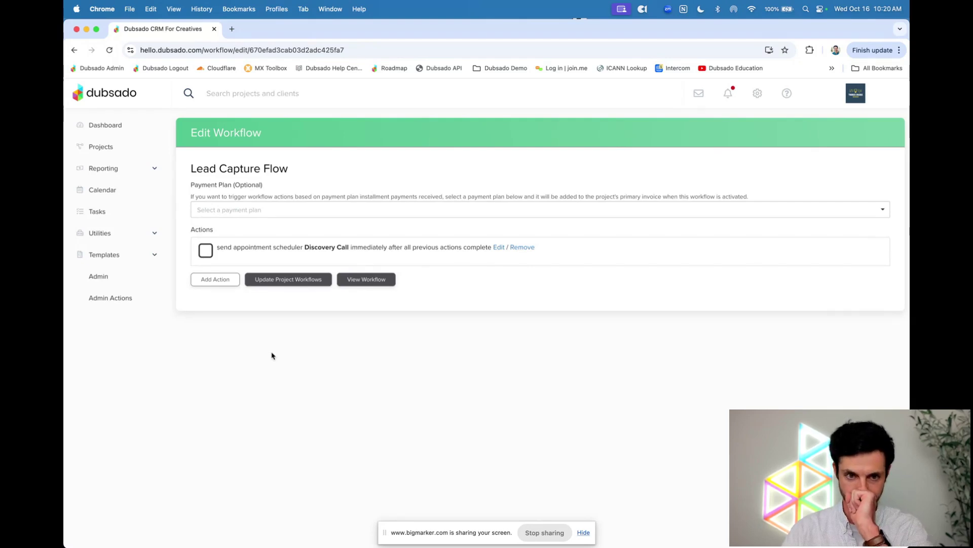
# - Add a second action to the Lead Capture Flow workflow with the type Change Project Status
pyautogui.click(215, 281)
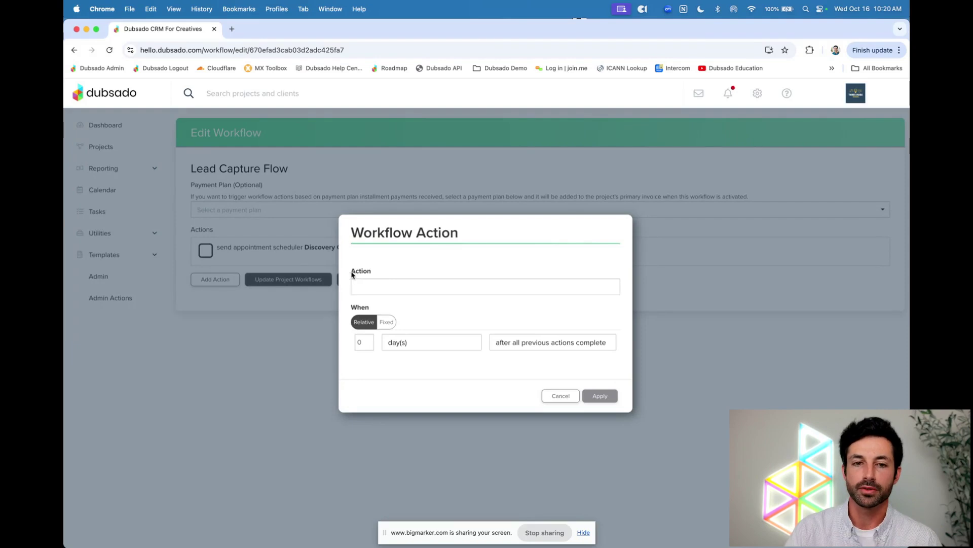
pyautogui.moveTo(351, 272); pyautogui.dragTo(371, 274)
pyautogui.click(398, 287)
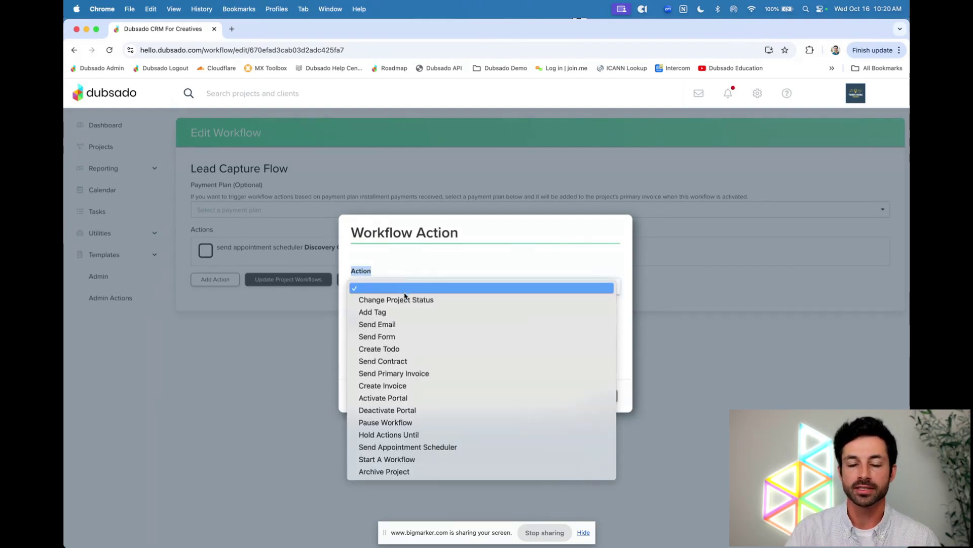
pyautogui.click(404, 300)
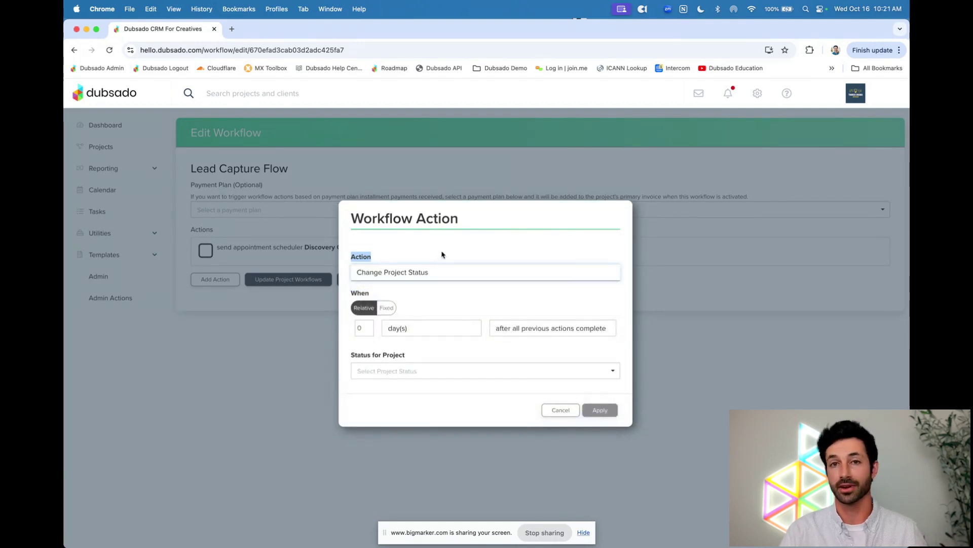
# - Trigger the status change after an appointment is scheduled, with Discovery Call as the scheduler to watch
pyautogui.doubleClick(364, 294)
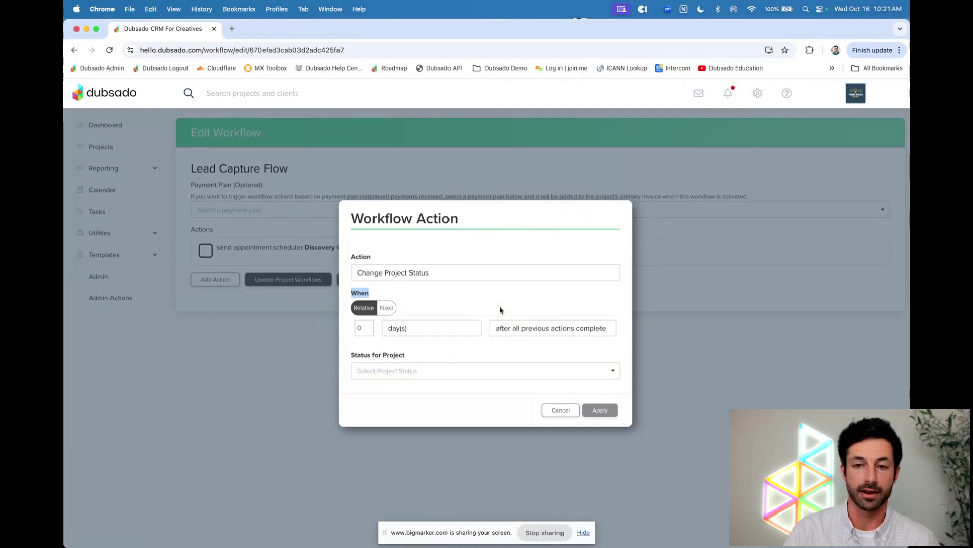
pyautogui.click(527, 329)
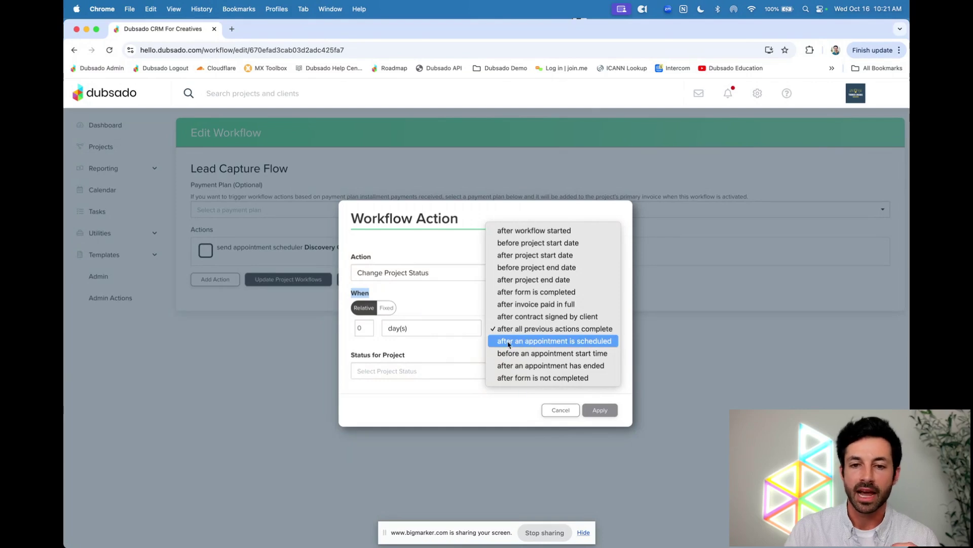
pyautogui.click(545, 341)
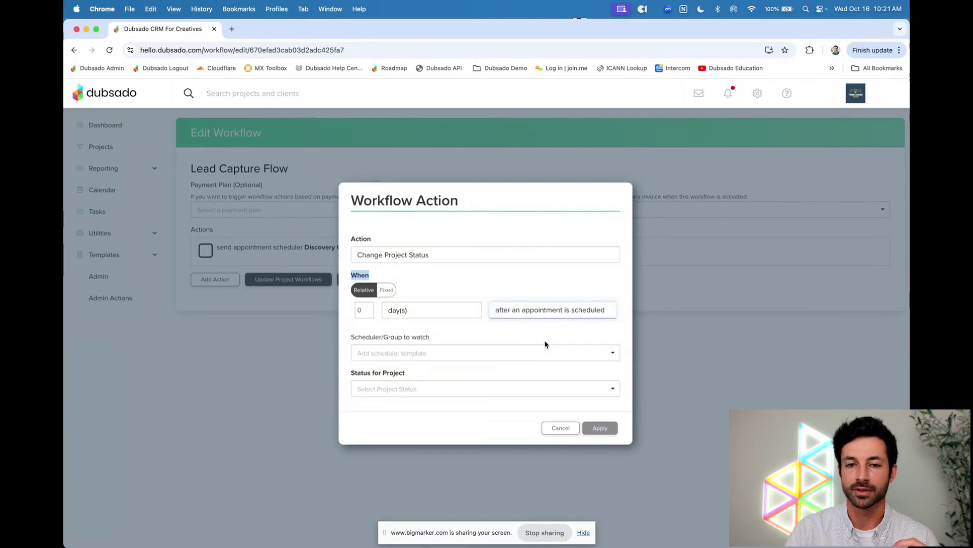
pyautogui.moveTo(351, 340); pyautogui.dragTo(450, 339)
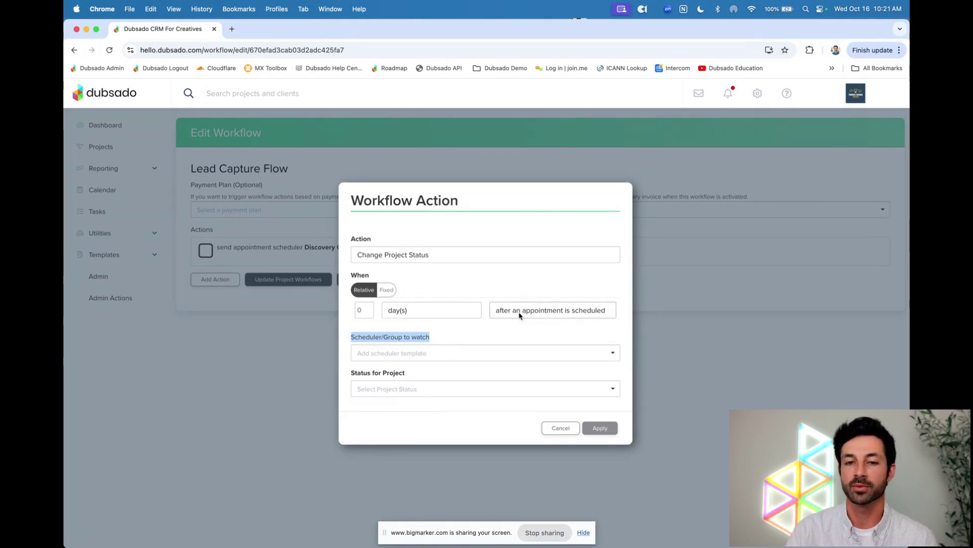
pyautogui.click(435, 352)
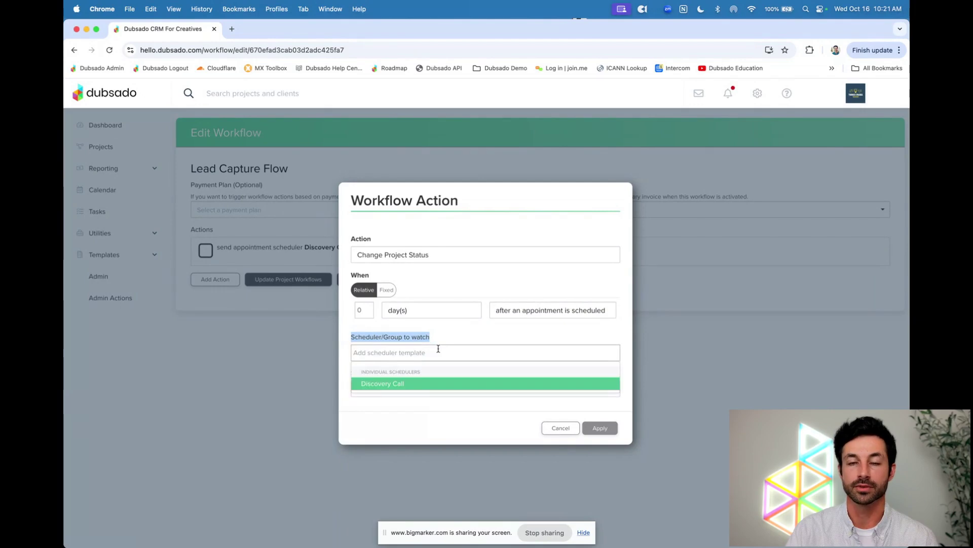
pyautogui.click(388, 385)
pyautogui.click(388, 386)
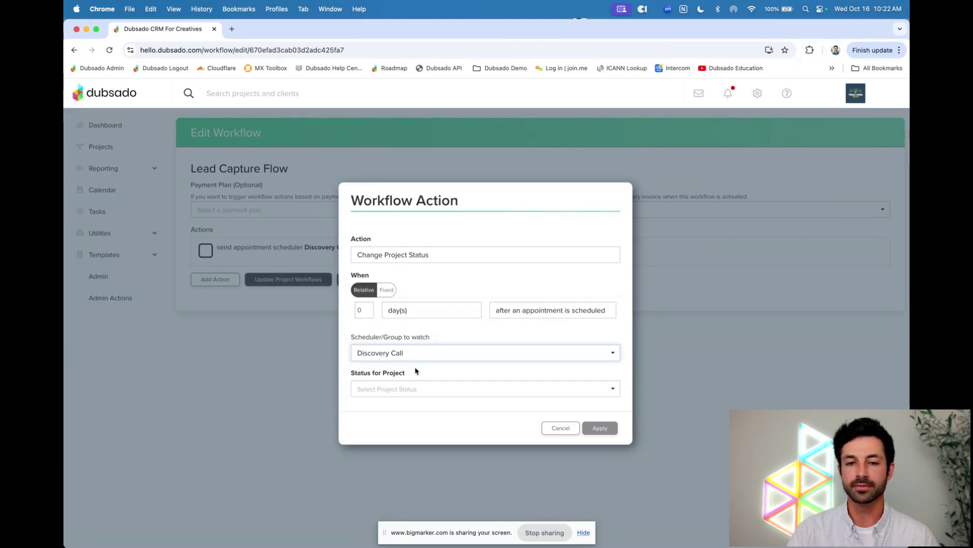
# - Choose Discovery Call Booked as the new project status and apply the action to the workflow
pyautogui.click(398, 389)
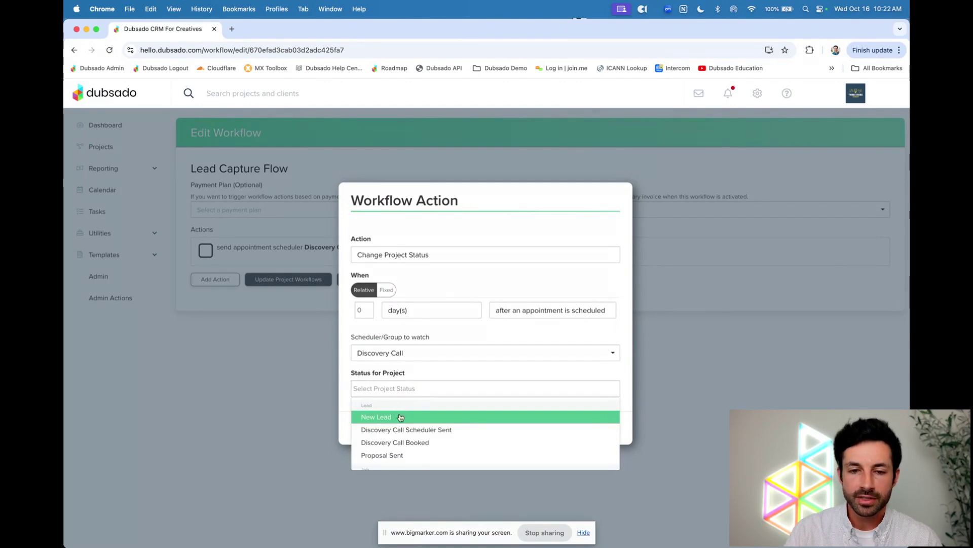
pyautogui.click(397, 443)
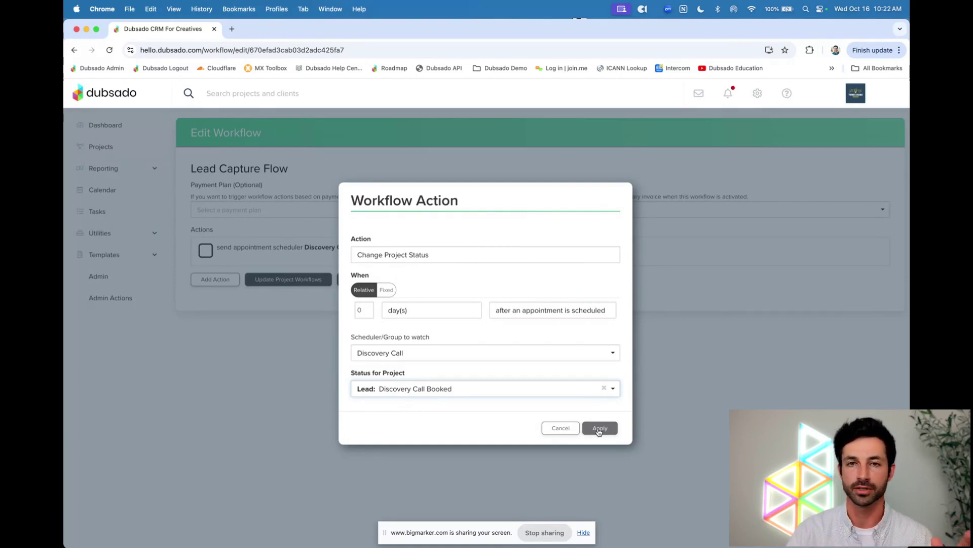
pyautogui.click(473, 389)
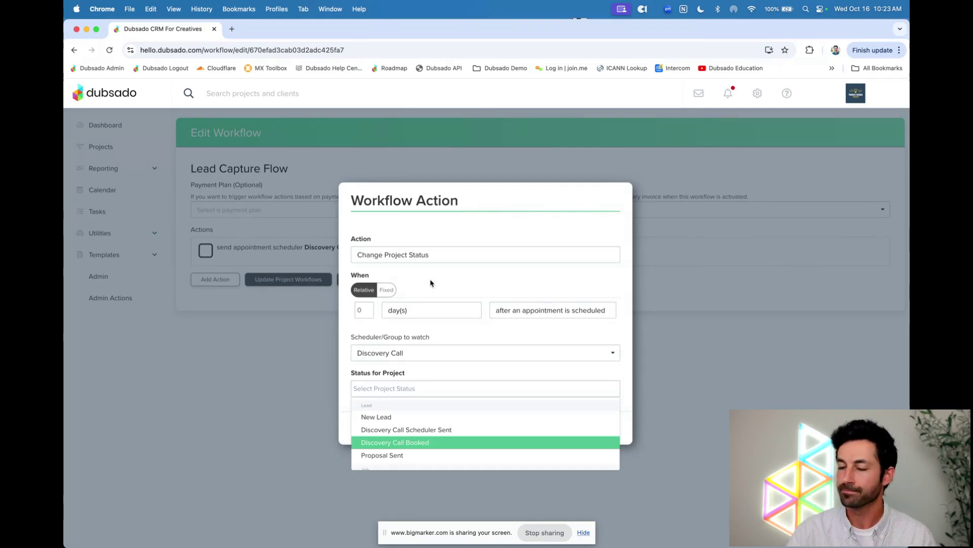
pyautogui.press('Return')
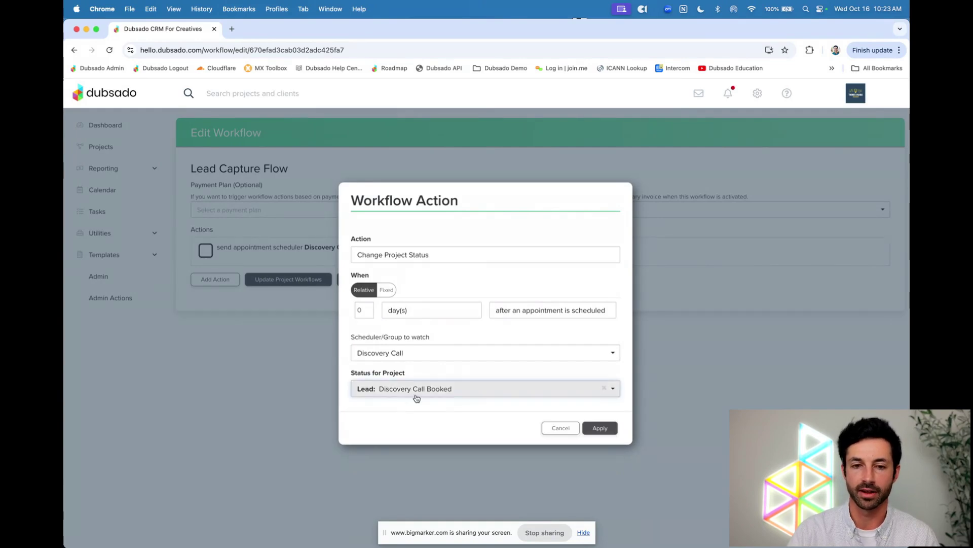
pyautogui.click(561, 428)
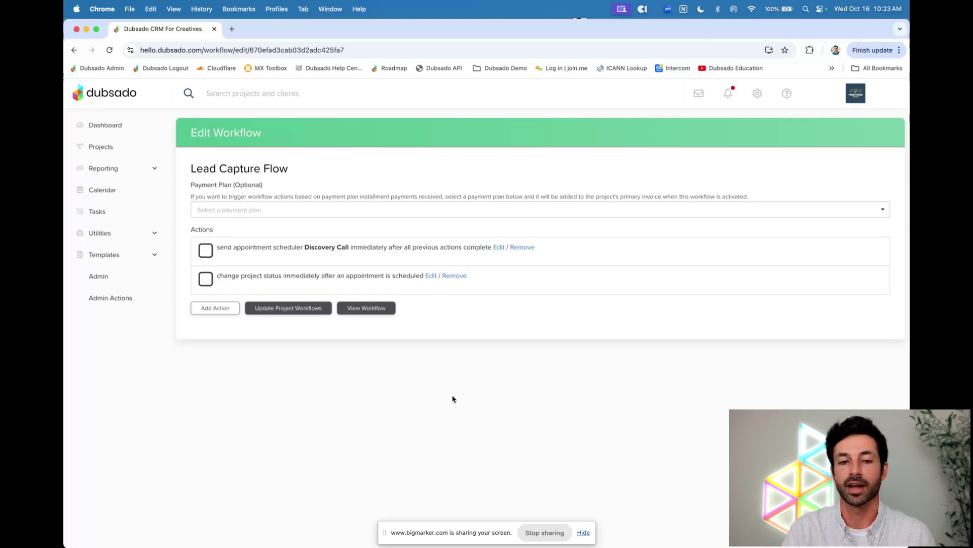
# - Add a third action to the workflow with the type Send Form
pyautogui.click(217, 310)
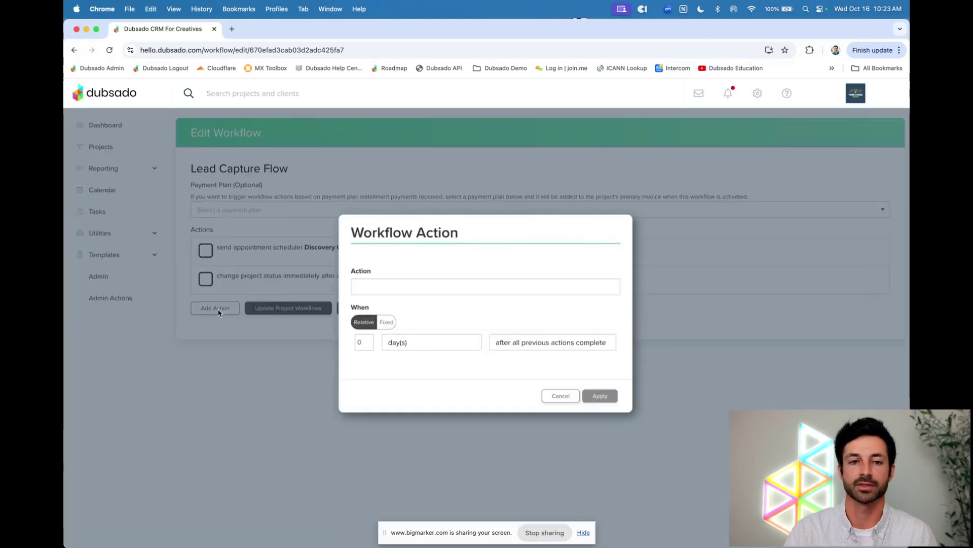
pyautogui.click(375, 290)
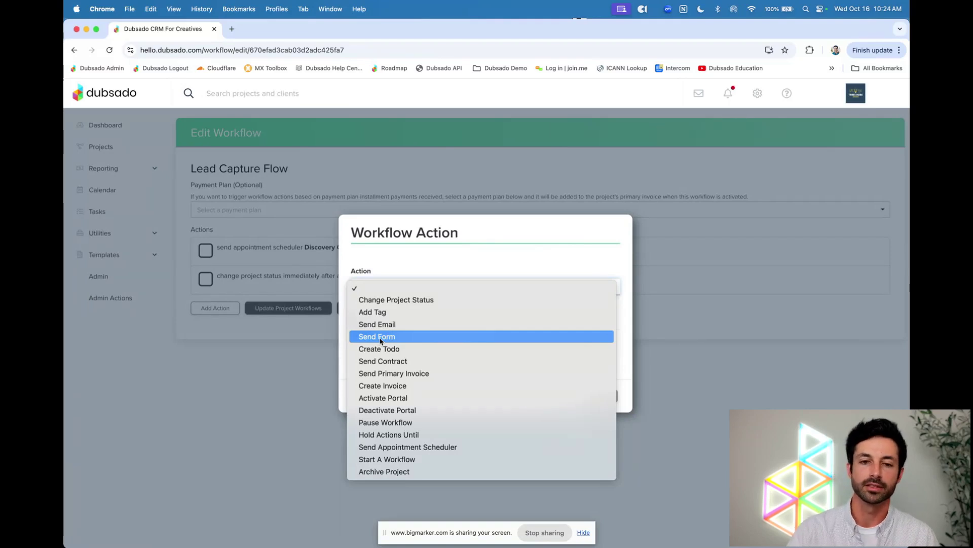
pyautogui.click(379, 337)
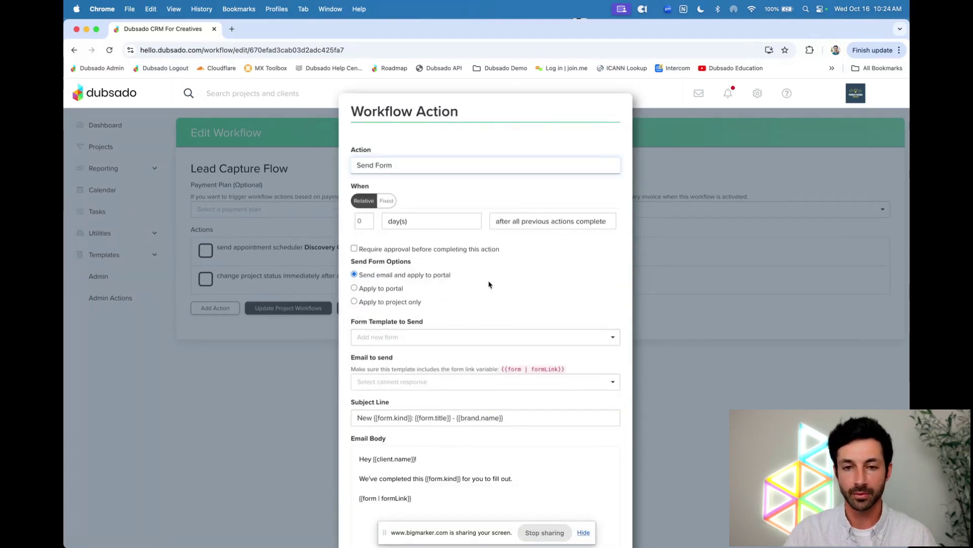
pyautogui.scroll(-1, 490, 285)
pyautogui.scroll(1, 489, 285)
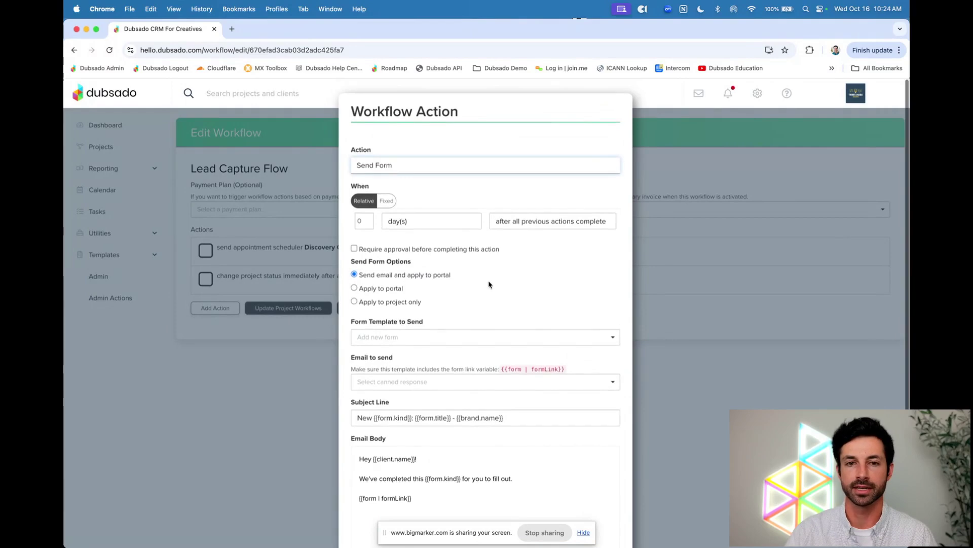
# - Trigger the form after a Discovery Call appointment has ended, and require approval before the action completes
pyautogui.moveTo(354, 188); pyautogui.dragTo(416, 189)
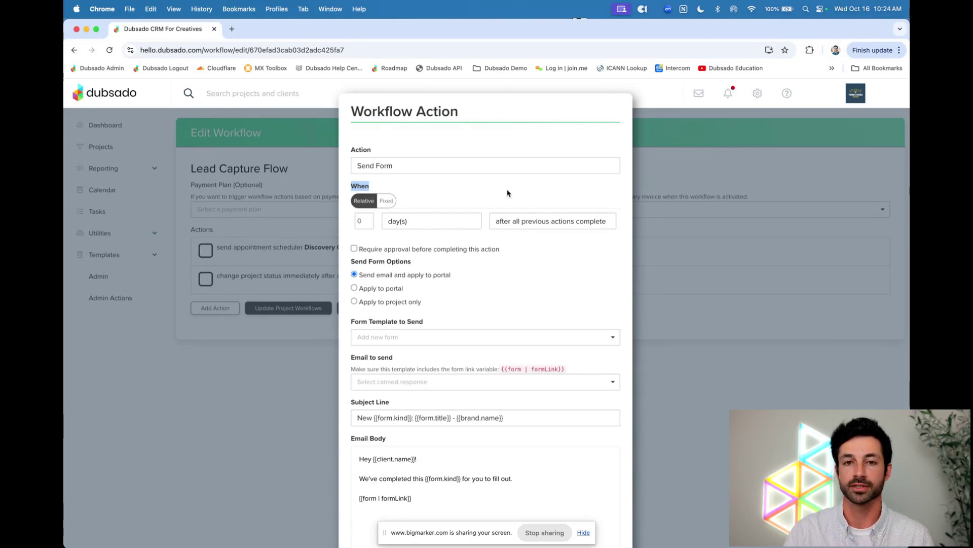
pyautogui.click(527, 221)
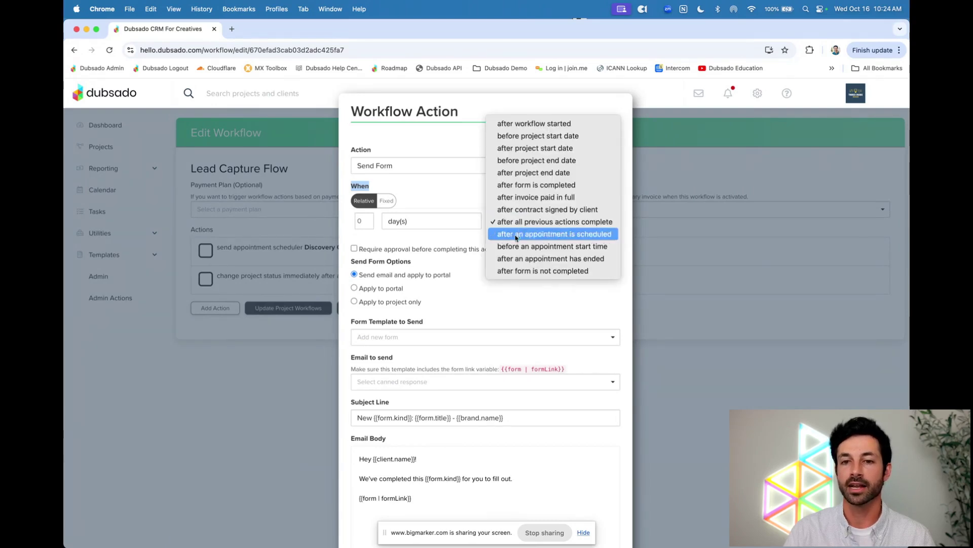
pyautogui.click(524, 260)
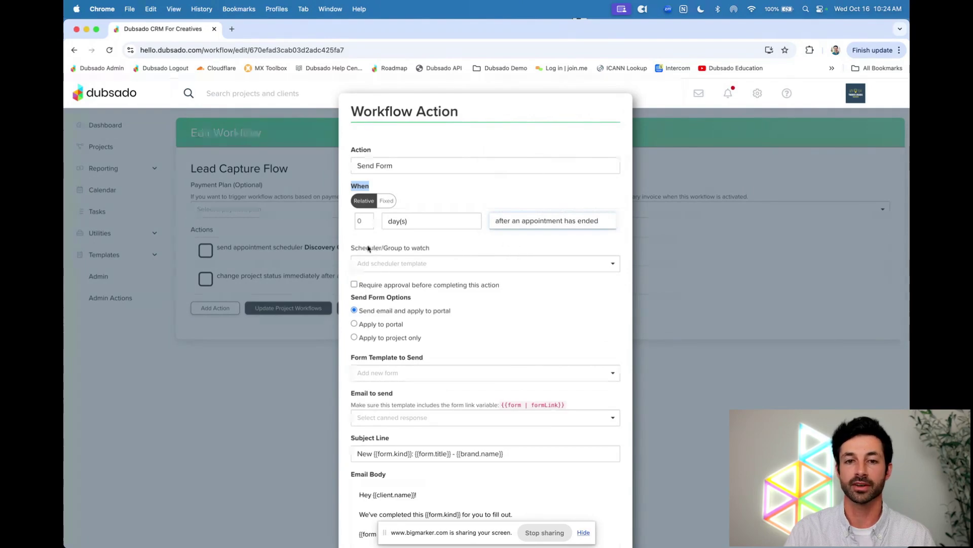
pyautogui.moveTo(352, 248); pyautogui.dragTo(429, 250)
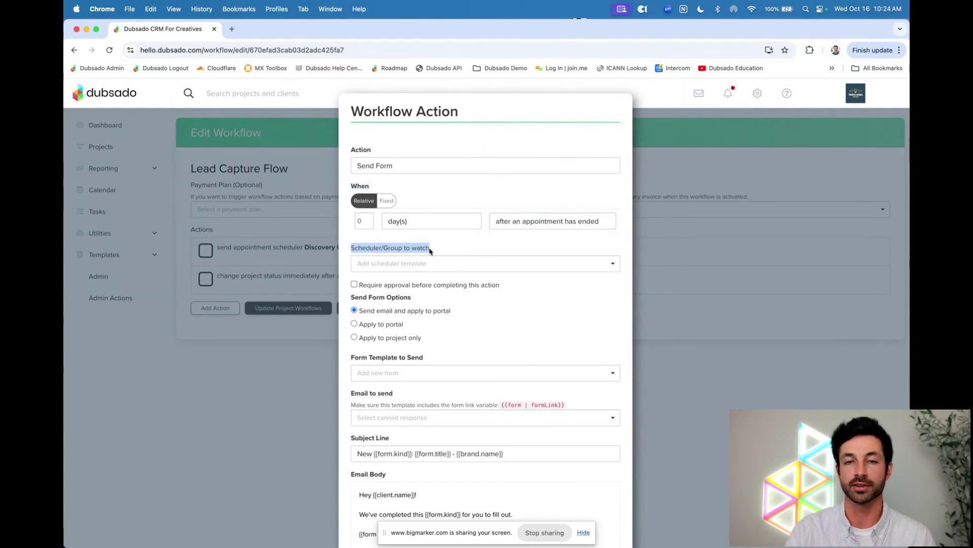
pyautogui.click(419, 264)
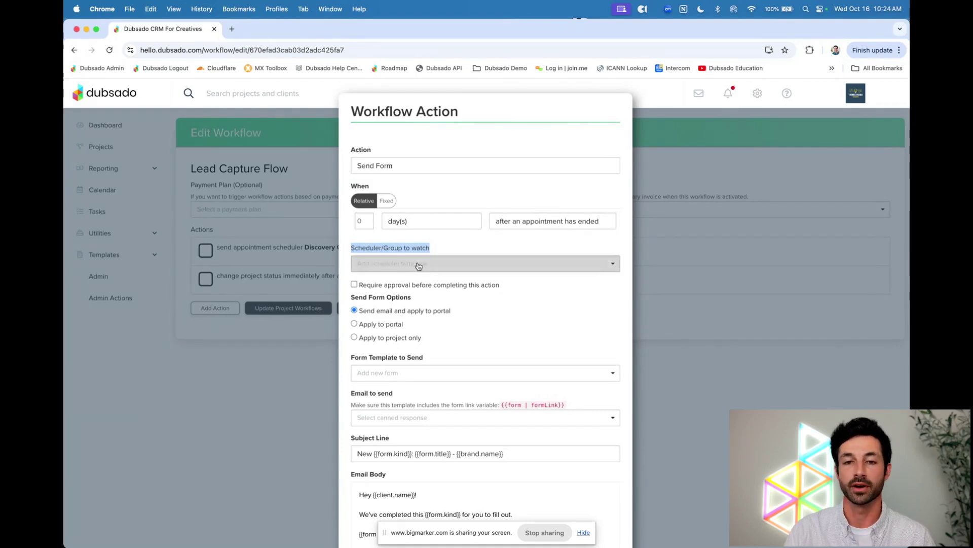
pyautogui.click(395, 299)
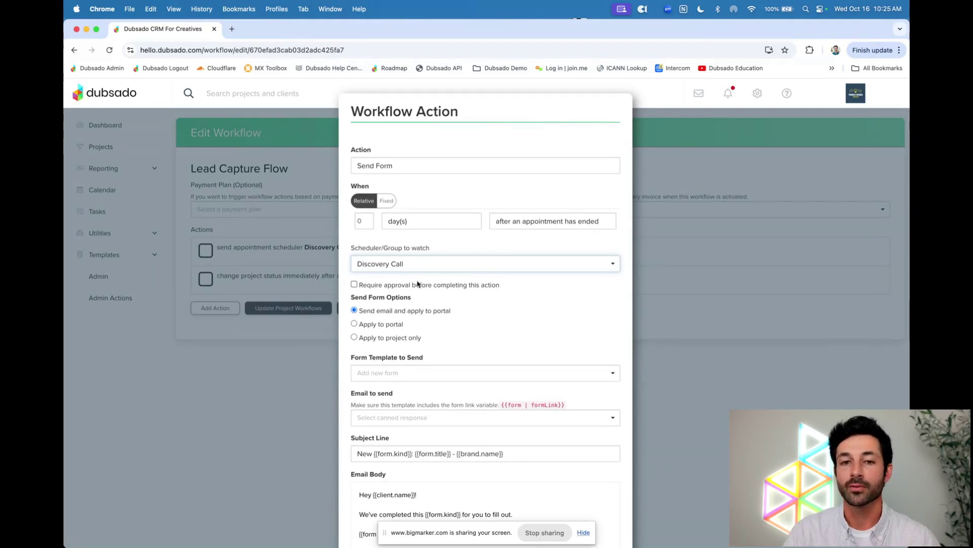
pyautogui.click(354, 285)
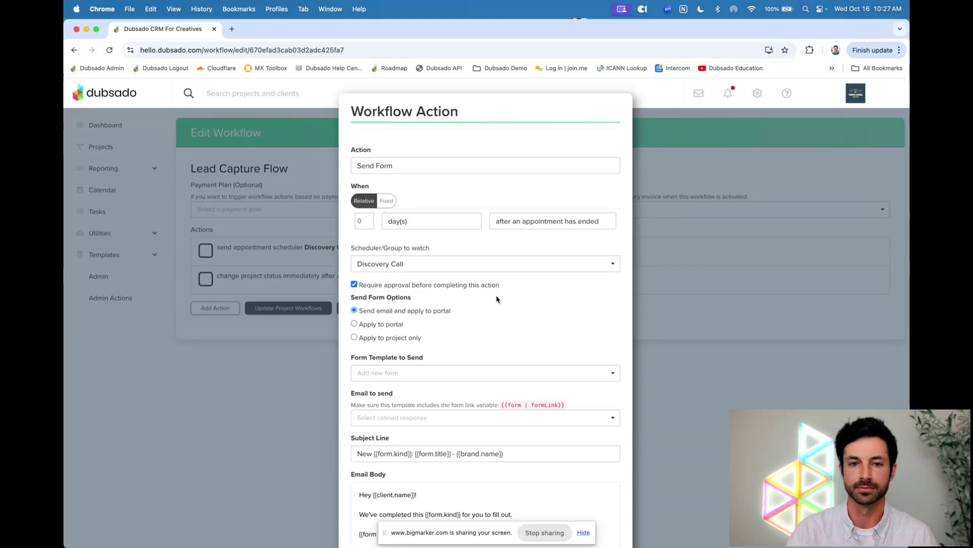
# - Review the Send Form action's settings and compare the required form link variable with the one in the email body
pyautogui.scroll(-1, 496, 294)
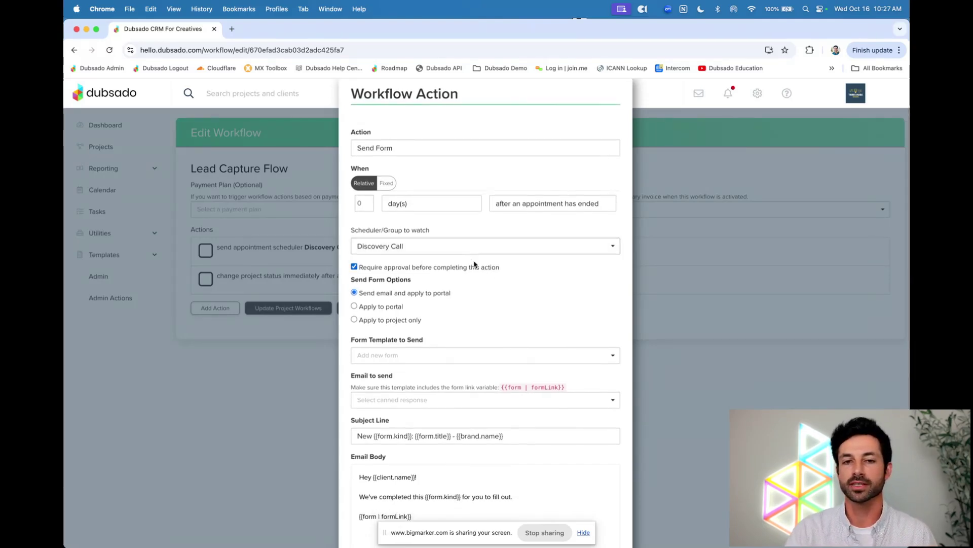
pyautogui.scroll(-5, 474, 262)
pyautogui.scroll(4, 475, 266)
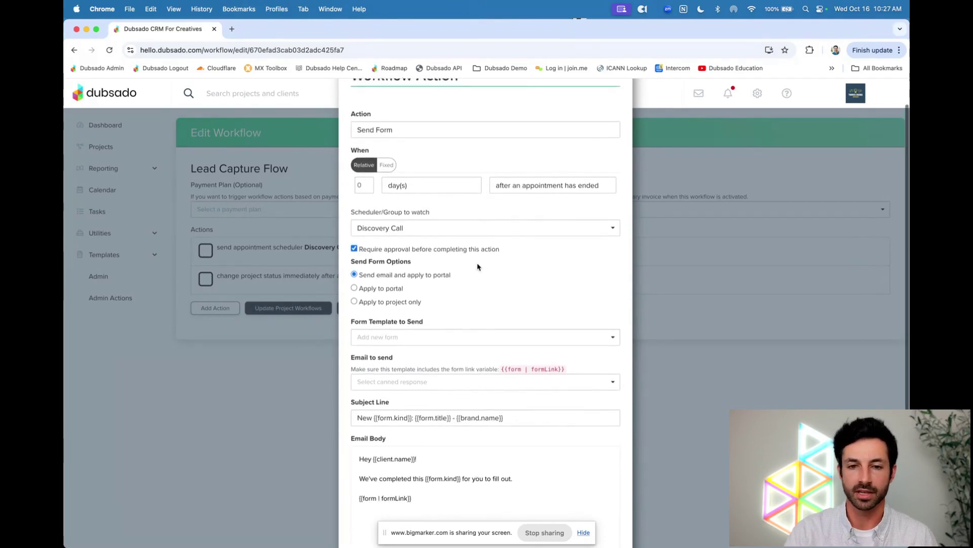
pyautogui.scroll(-3, 475, 266)
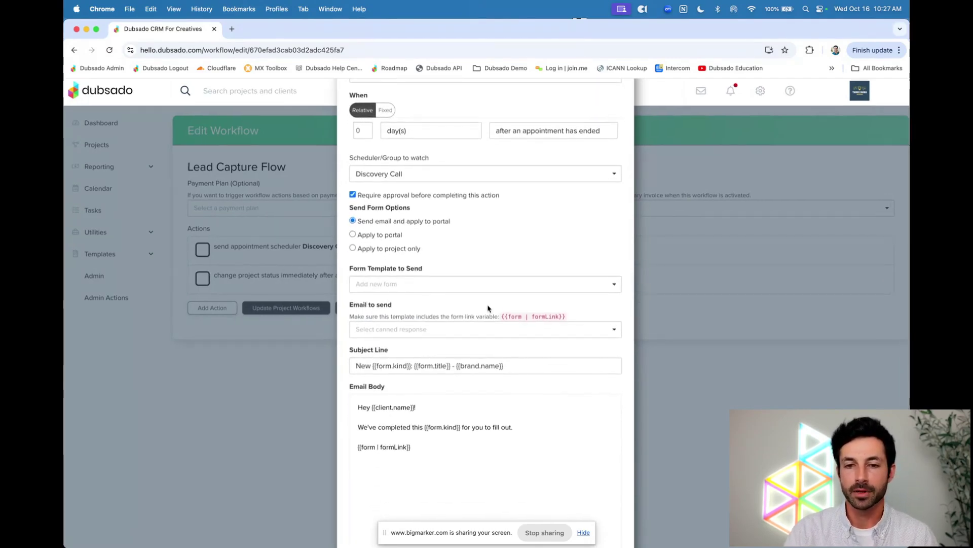
pyautogui.scroll(5, 491, 308)
pyautogui.scroll(-5, 503, 313)
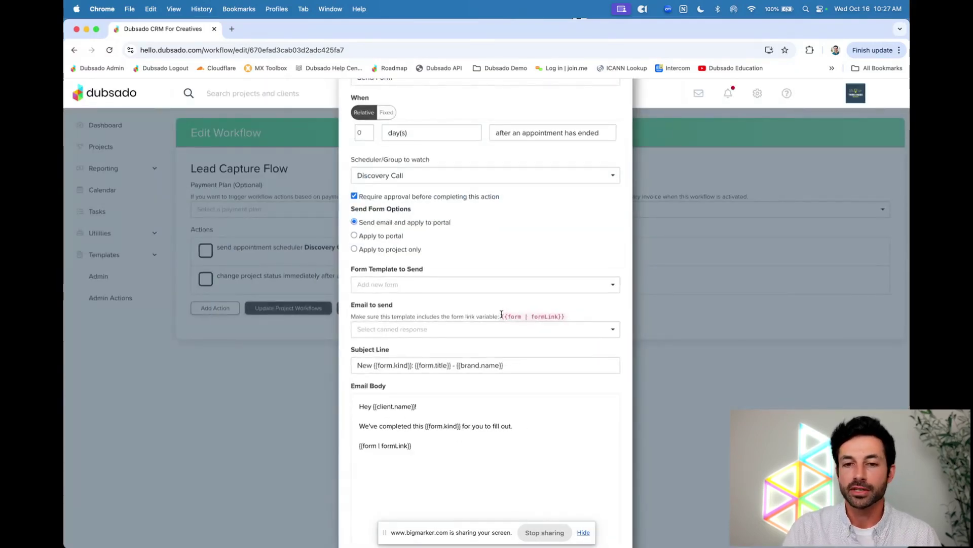
pyautogui.moveTo(500, 315); pyautogui.dragTo(565, 316)
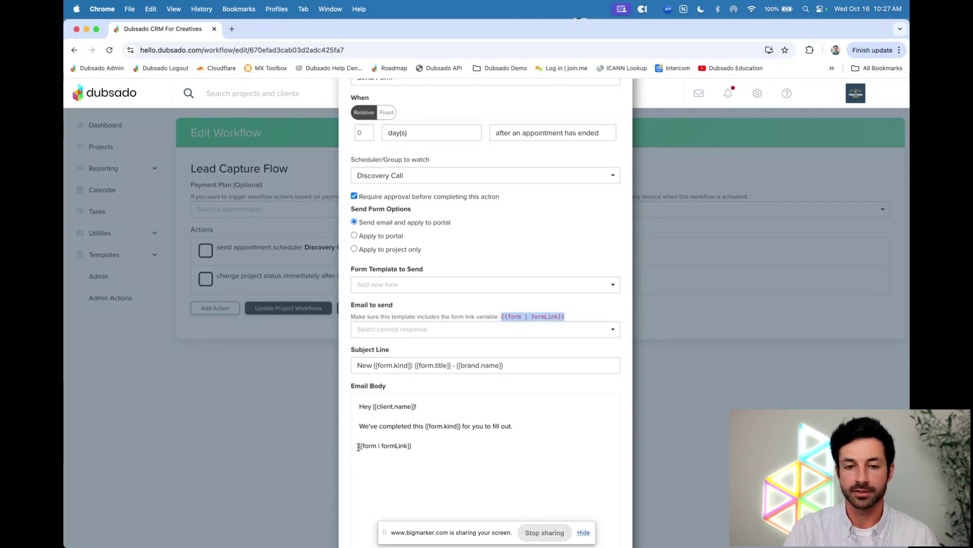
pyautogui.moveTo(358, 445); pyautogui.dragTo(413, 447)
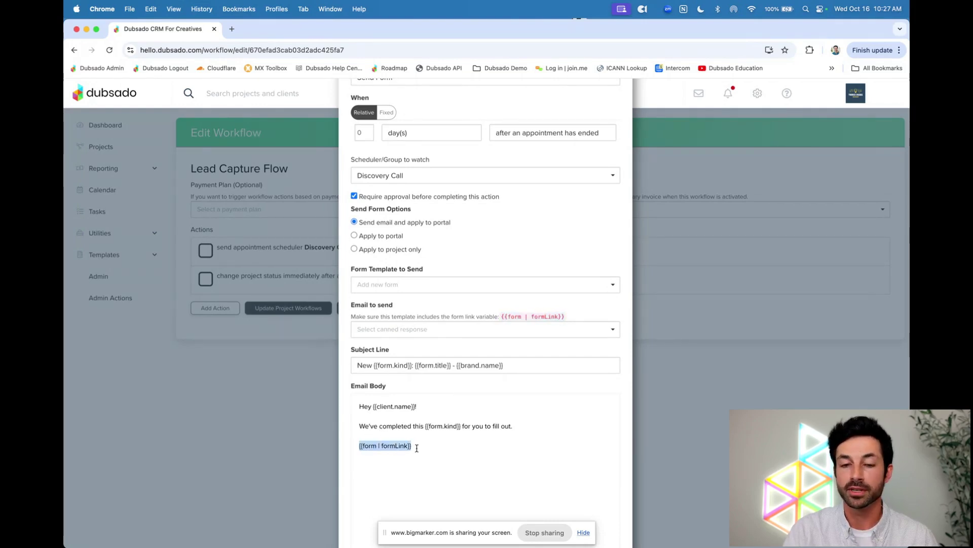
pyautogui.click(426, 435)
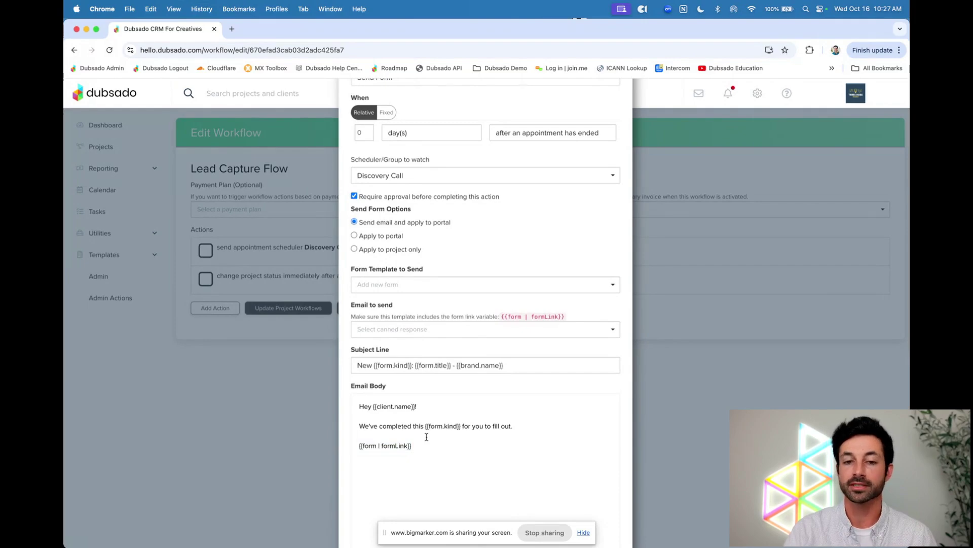
# - Check the rest of the form email and show the text formatting options for its body
pyautogui.scroll(-1, 426, 437)
pyautogui.click(427, 437)
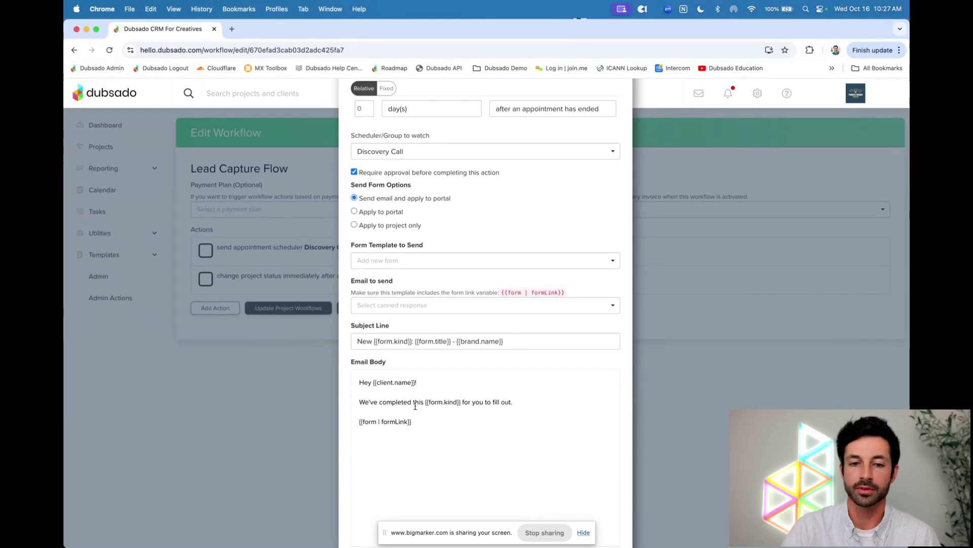
pyautogui.scroll(-3, 415, 405)
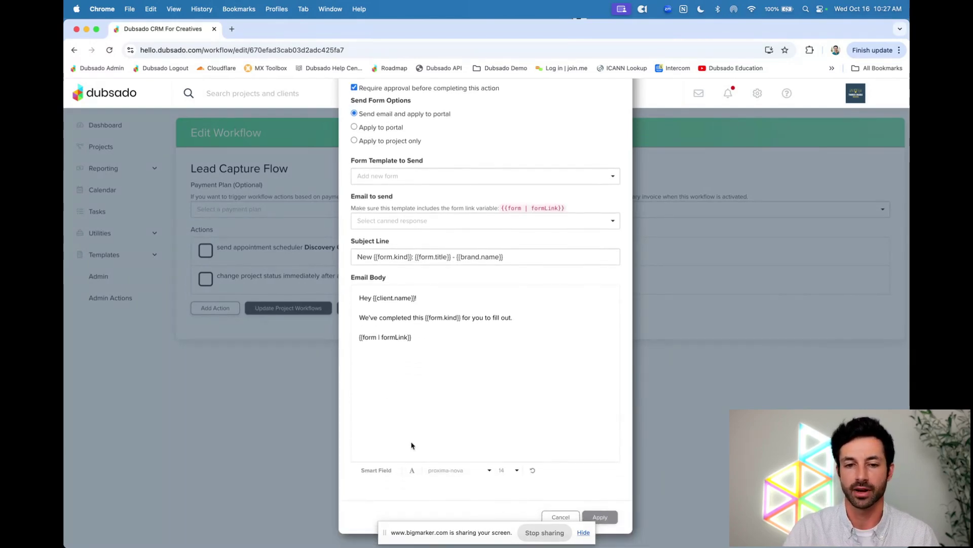
pyautogui.click(412, 473)
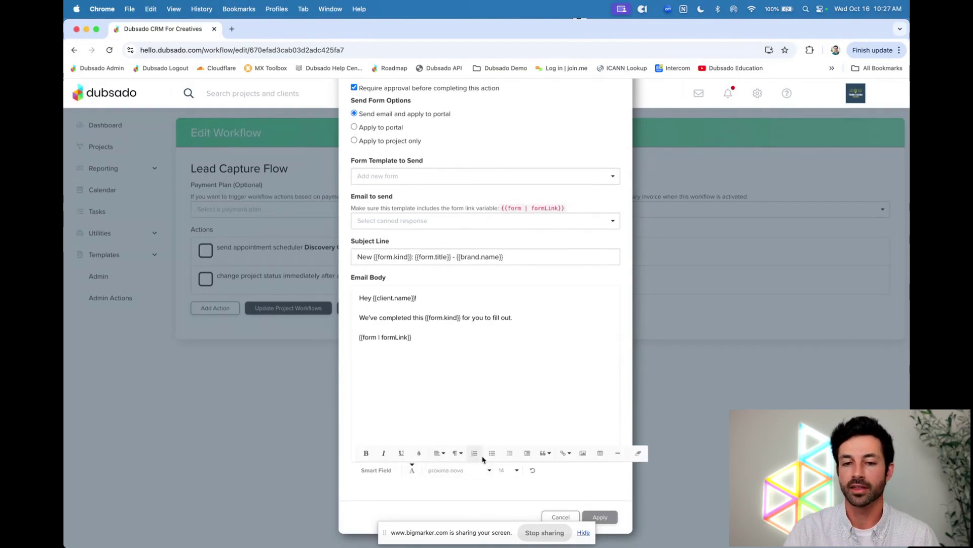
# - Insert a button labelled Google Drive below the form link in the email body, with URL "google drive link" and opening in a new tab
pyautogui.click(563, 454)
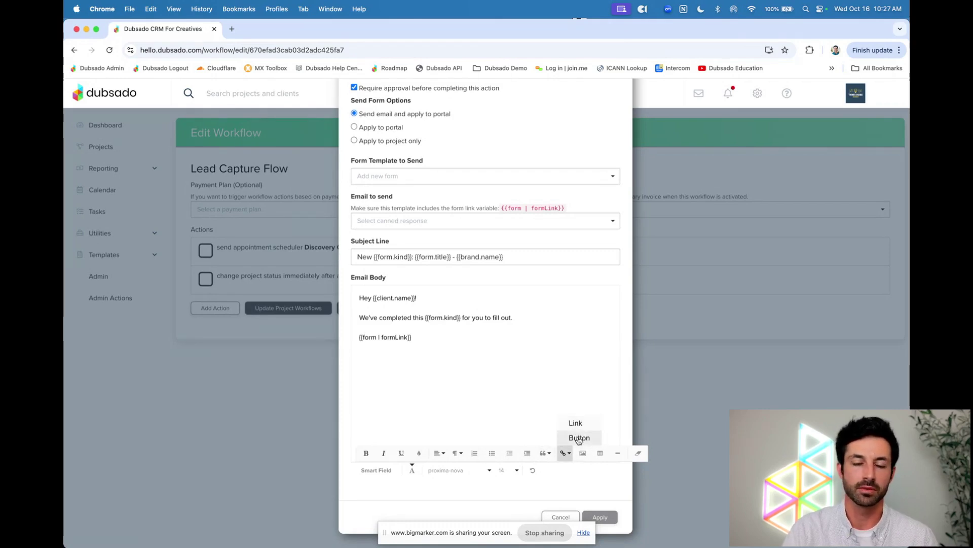
pyautogui.click(579, 439)
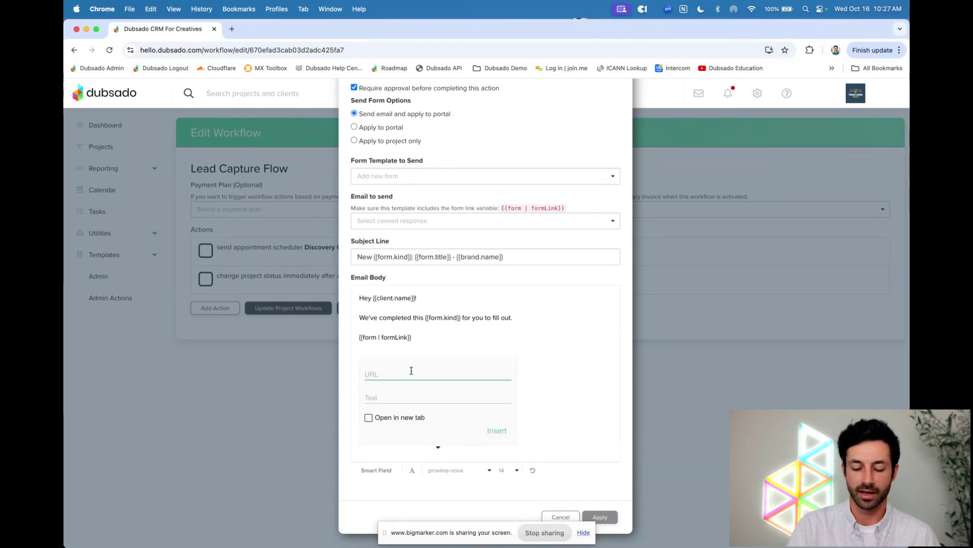
pyautogui.write('googl')
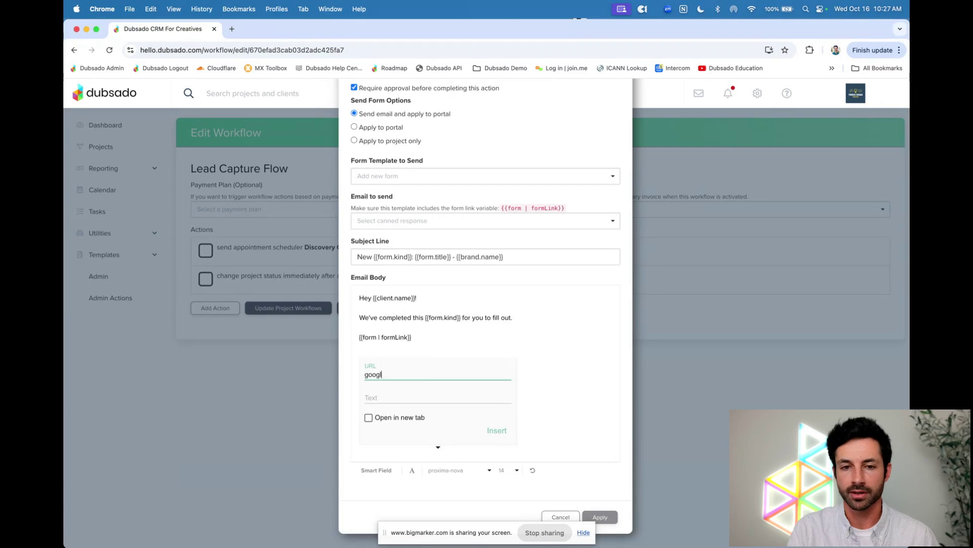
pyautogui.write('e drive link')
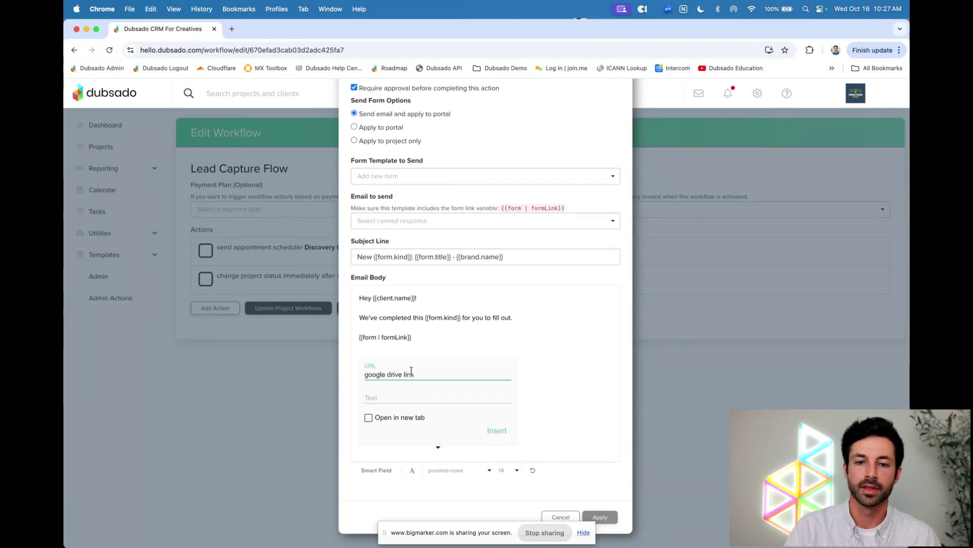
pyautogui.click(402, 396)
pyautogui.write('Googl')
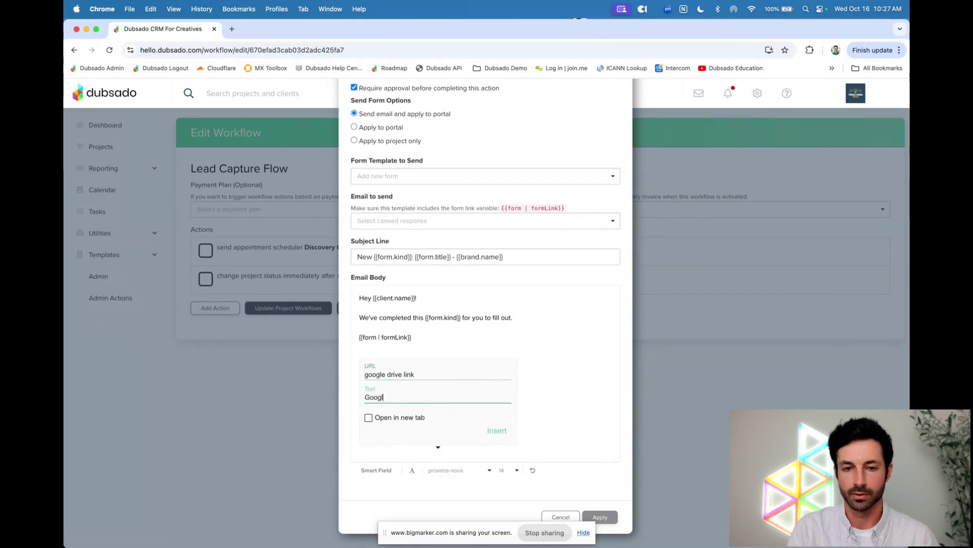
pyautogui.write('e Drive')
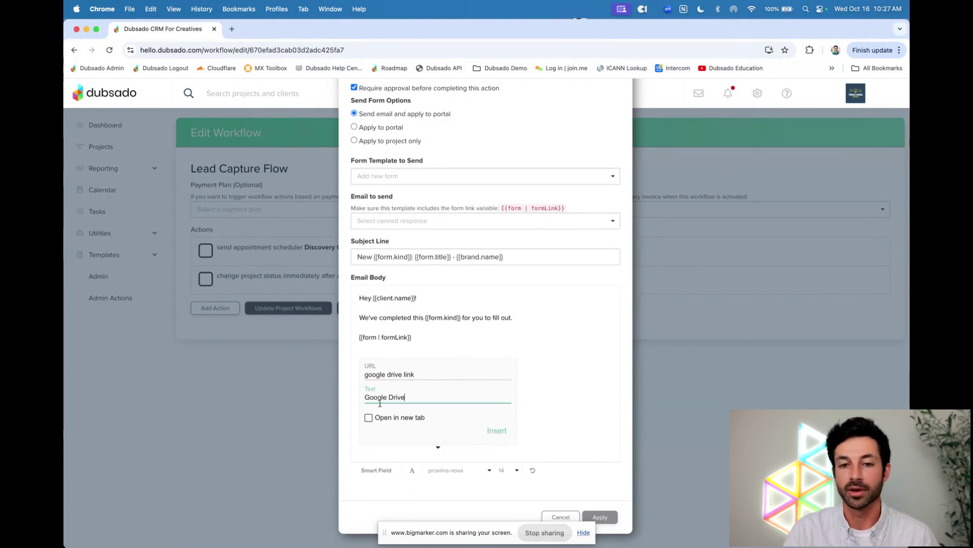
pyautogui.click(368, 419)
pyautogui.click(495, 430)
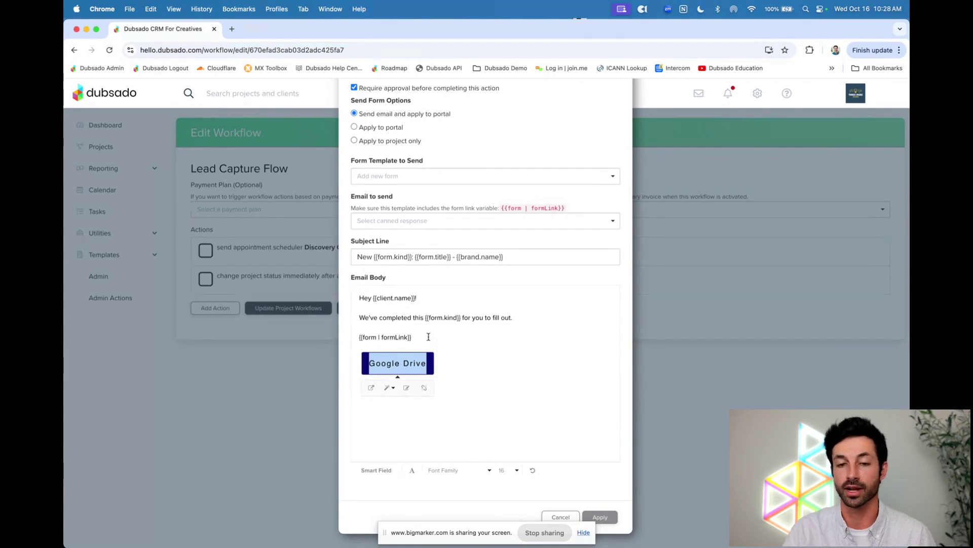
# - Remove the Google Drive button from the email body, keeping the form link variable
pyautogui.moveTo(428, 337); pyautogui.dragTo(361, 337)
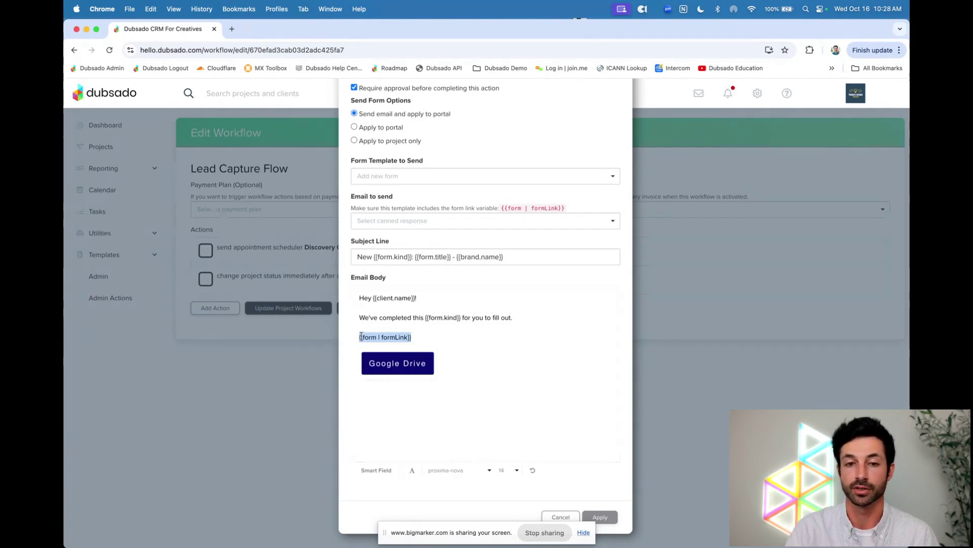
pyautogui.click(426, 334)
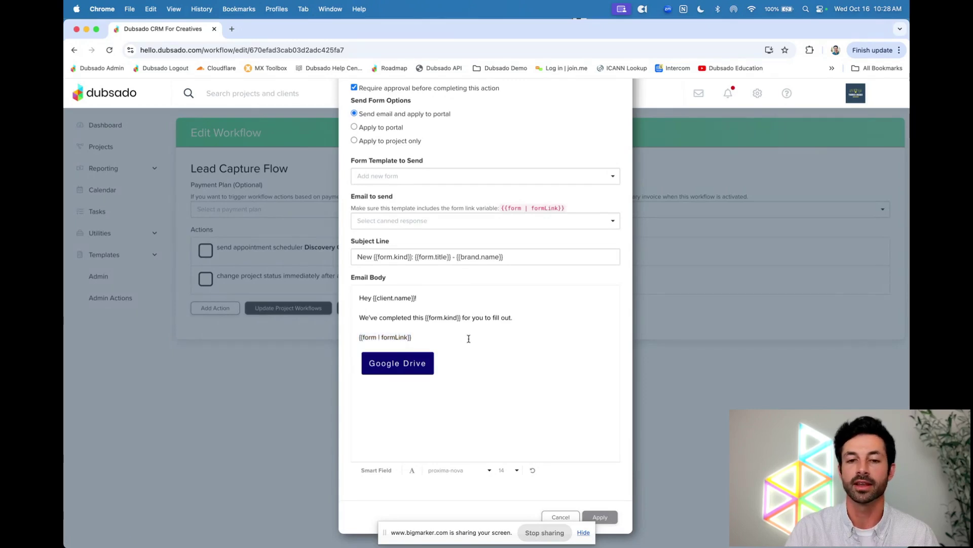
pyautogui.scroll(3, 469, 338)
pyautogui.scroll(1, 469, 339)
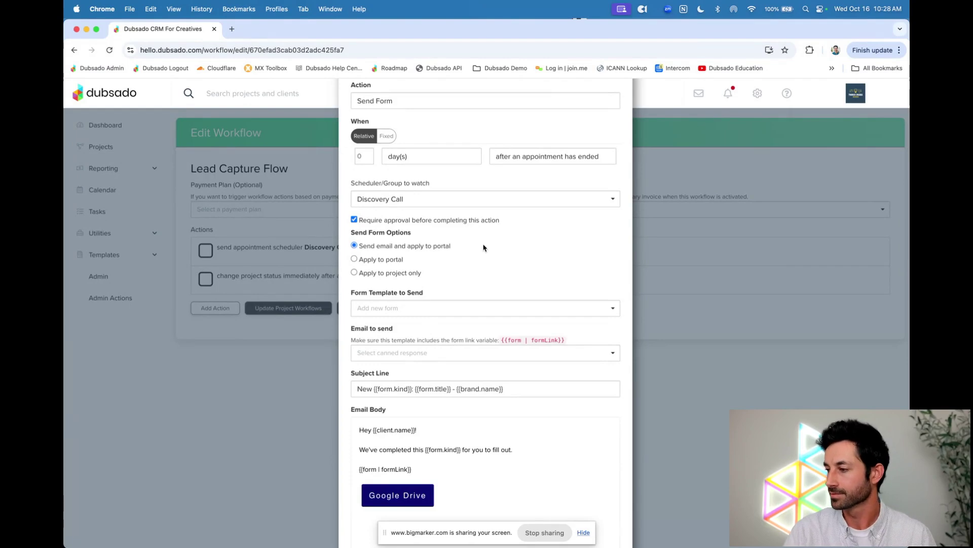
pyautogui.scroll(-3, 483, 248)
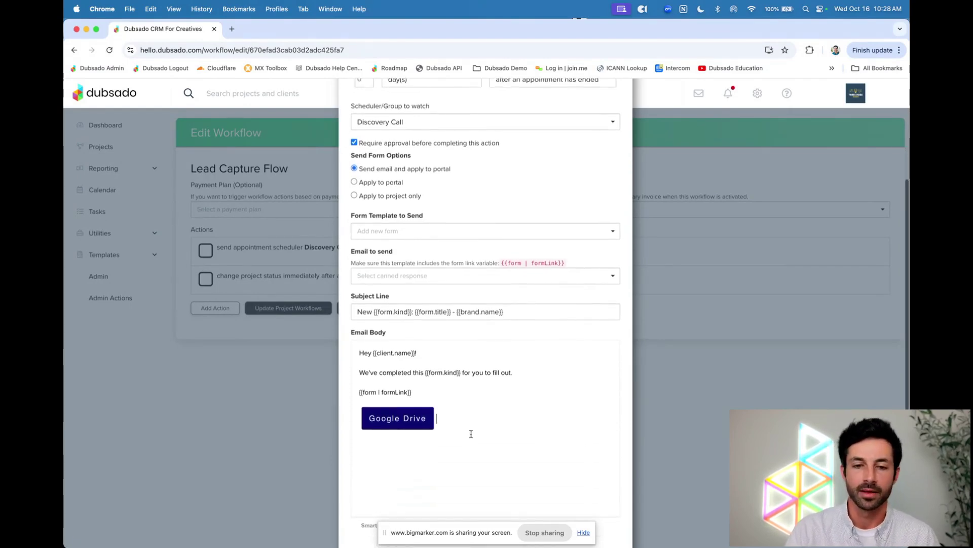
pyautogui.moveTo(435, 416); pyautogui.dragTo(363, 418)
pyautogui.press('BackSpace')
pyautogui.press('BackSpace')
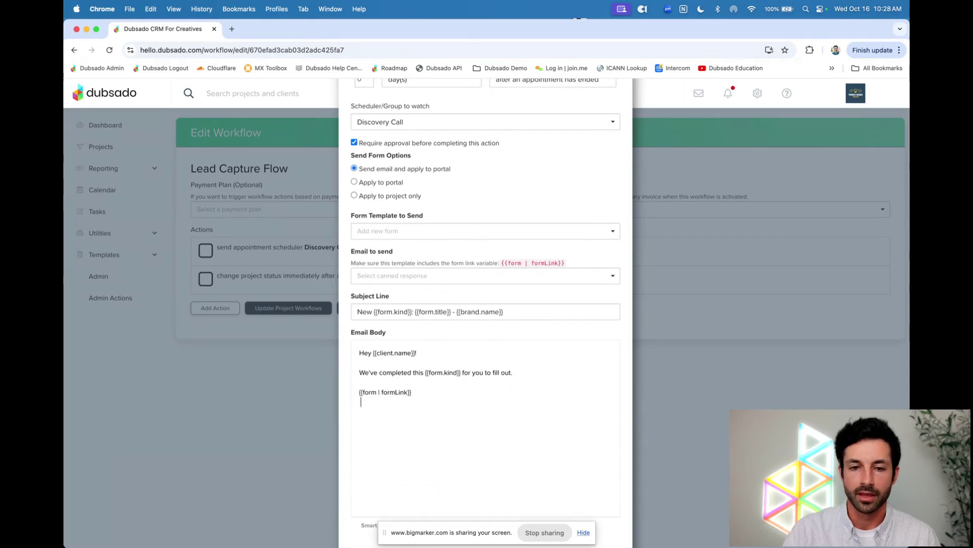
pyautogui.scroll(-1, 399, 411)
pyautogui.scroll(-1, 399, 412)
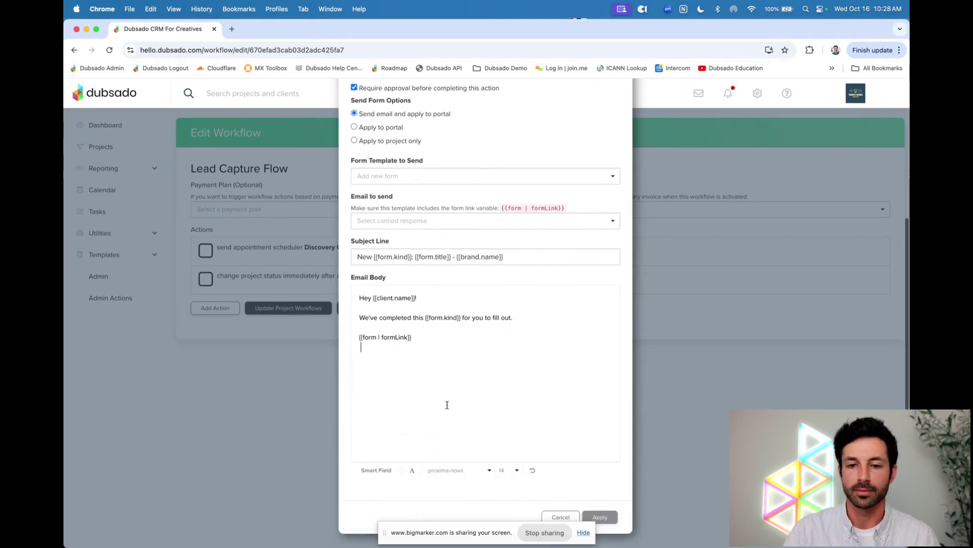
pyautogui.click(431, 339)
# - Choose Three Dubs Design Package Proposal as the form template to send
pyautogui.scroll(1, 431, 340)
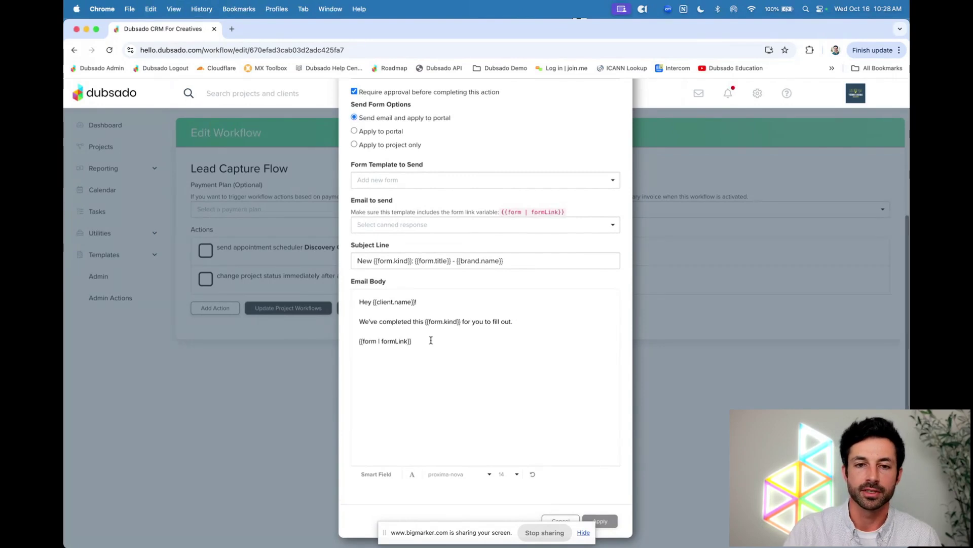
pyautogui.scroll(2, 431, 340)
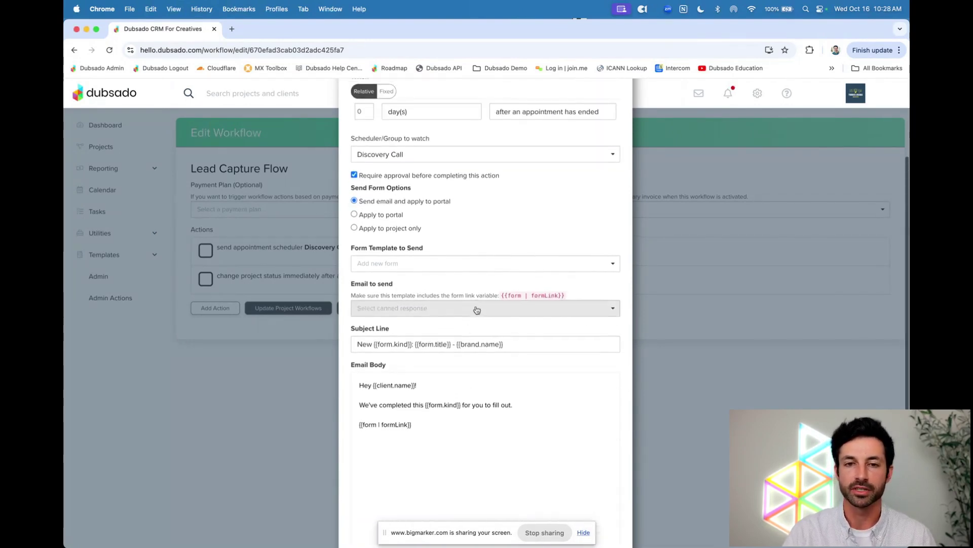
pyautogui.scroll(1, 459, 297)
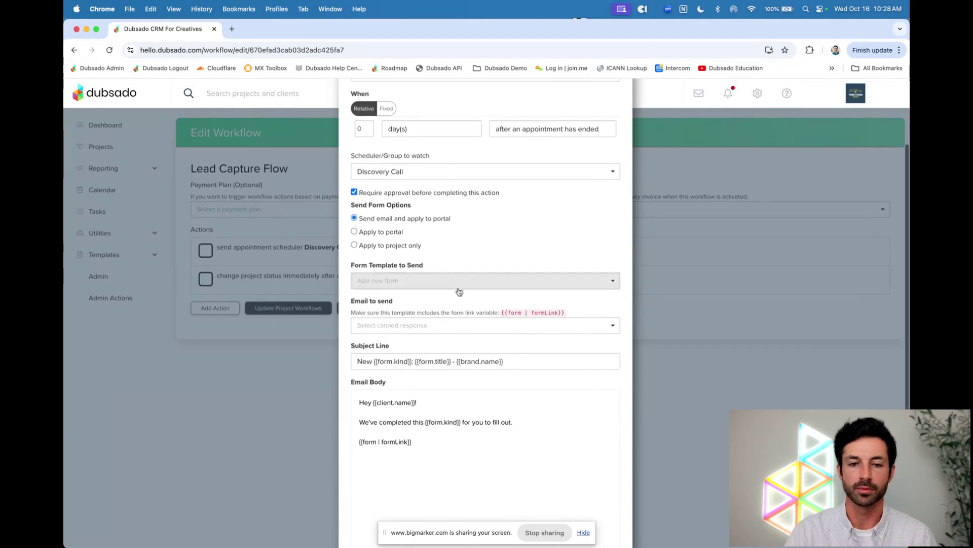
pyautogui.moveTo(347, 277); pyautogui.dragTo(441, 272)
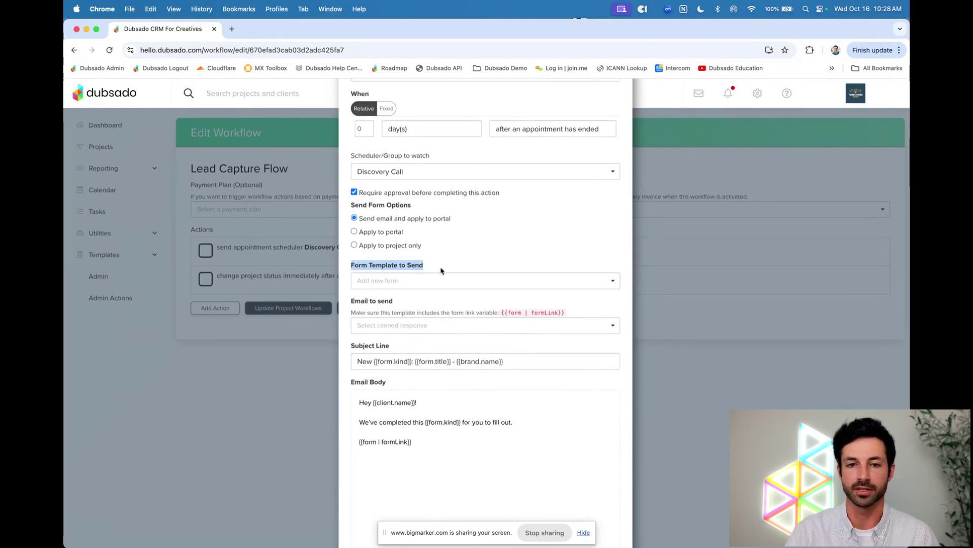
pyautogui.scroll(1, 441, 269)
pyautogui.scroll(-6, 441, 270)
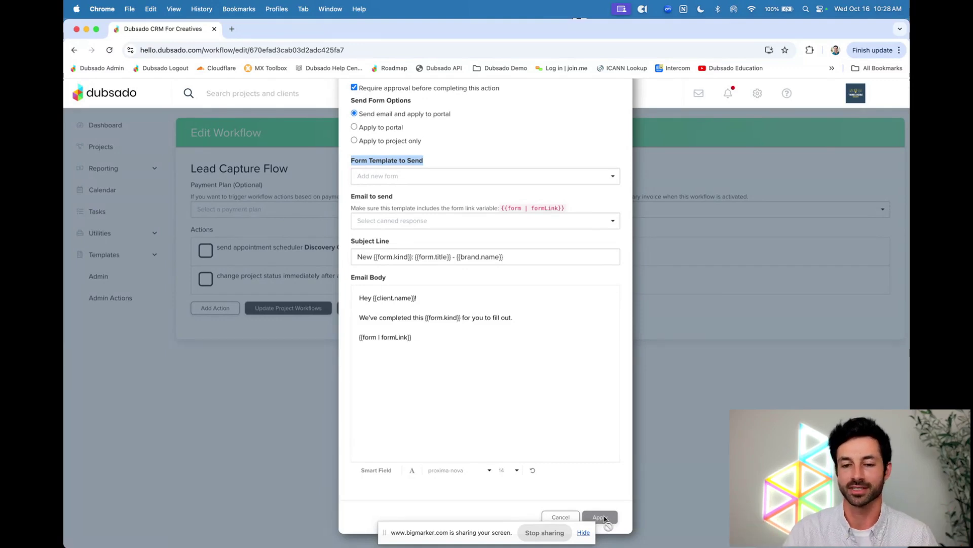
pyautogui.scroll(3, 539, 436)
pyautogui.scroll(3, 539, 436)
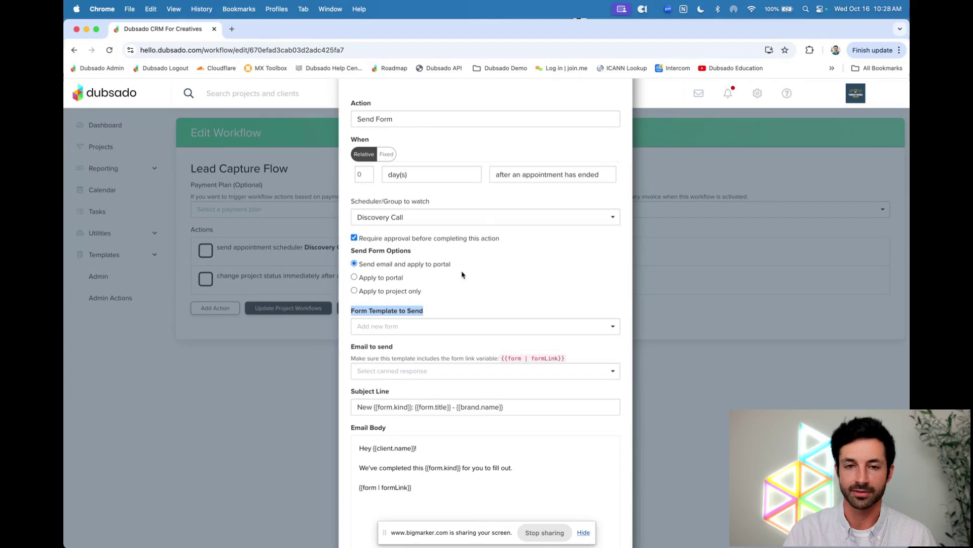
pyautogui.click(380, 326)
pyautogui.scroll(-3, 410, 353)
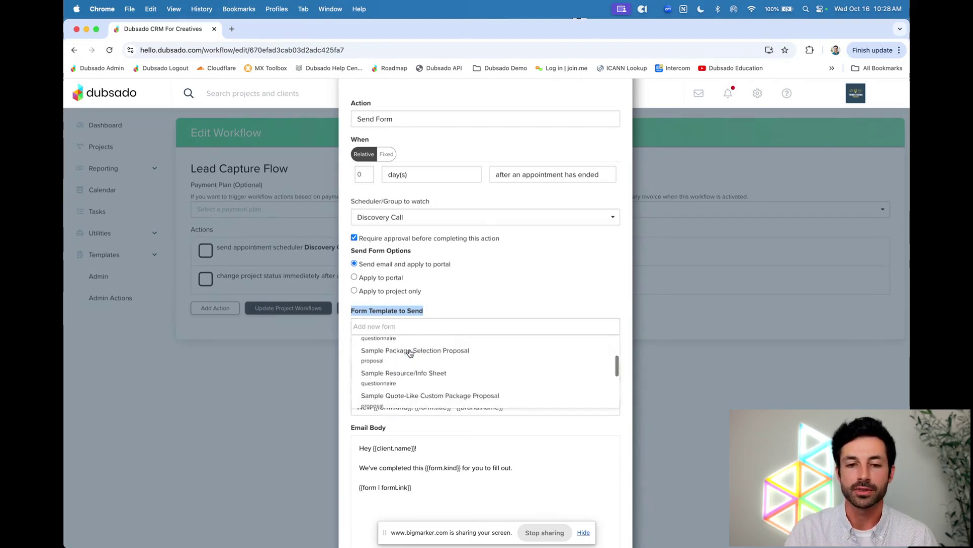
pyautogui.scroll(-1, 411, 353)
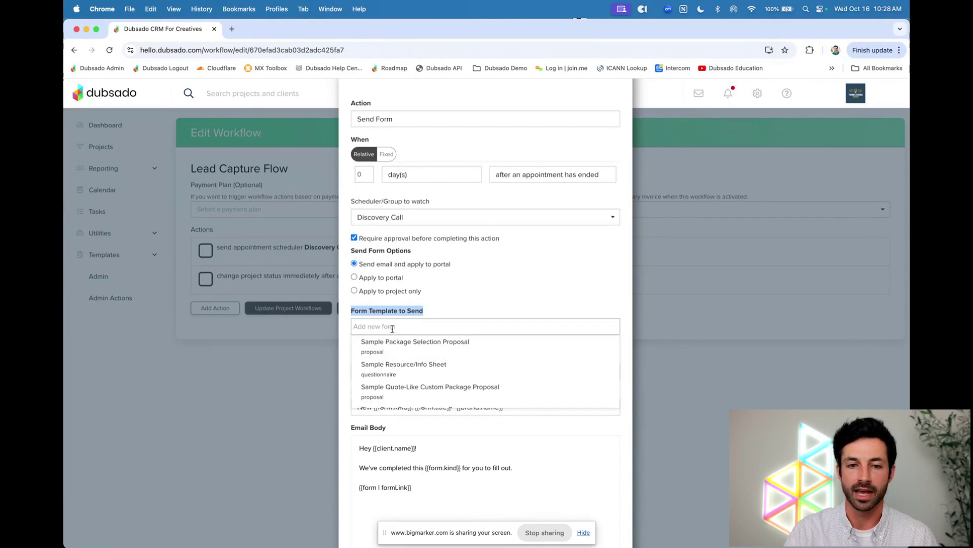
pyautogui.scroll(-3, 400, 353)
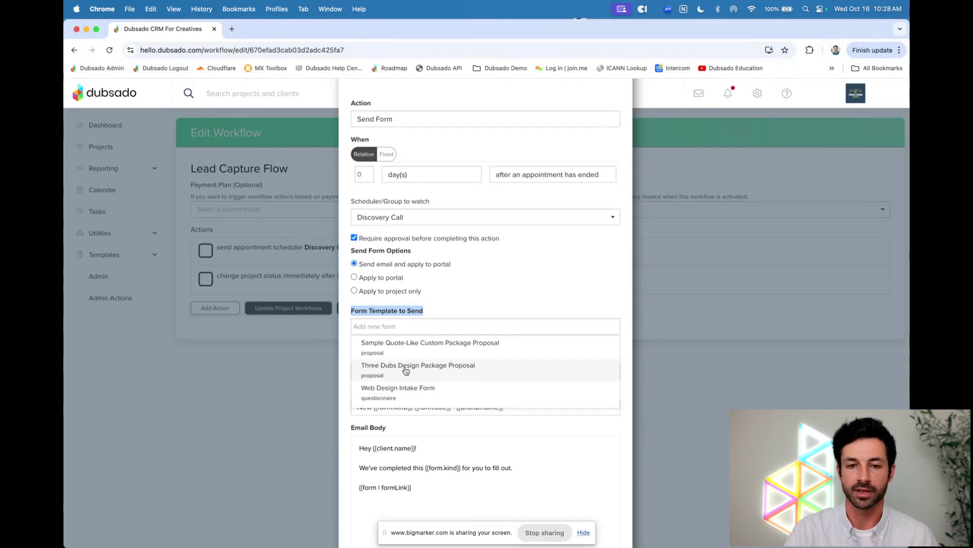
pyautogui.click(407, 370)
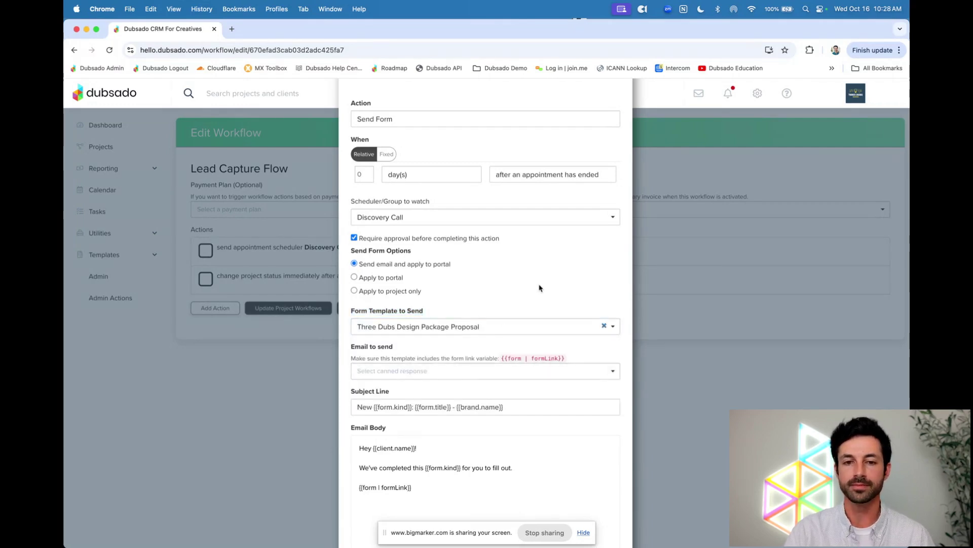
# - Recheck the Send Form action's timing, watched scheduler and form template, and apply the action to the workflow
pyautogui.scroll(1, 541, 289)
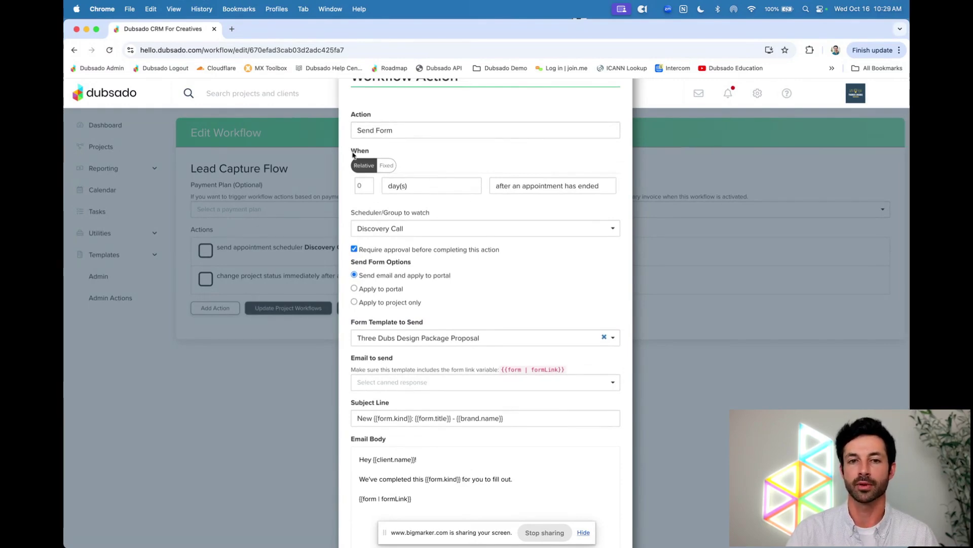
pyautogui.moveTo(353, 153); pyautogui.dragTo(377, 155)
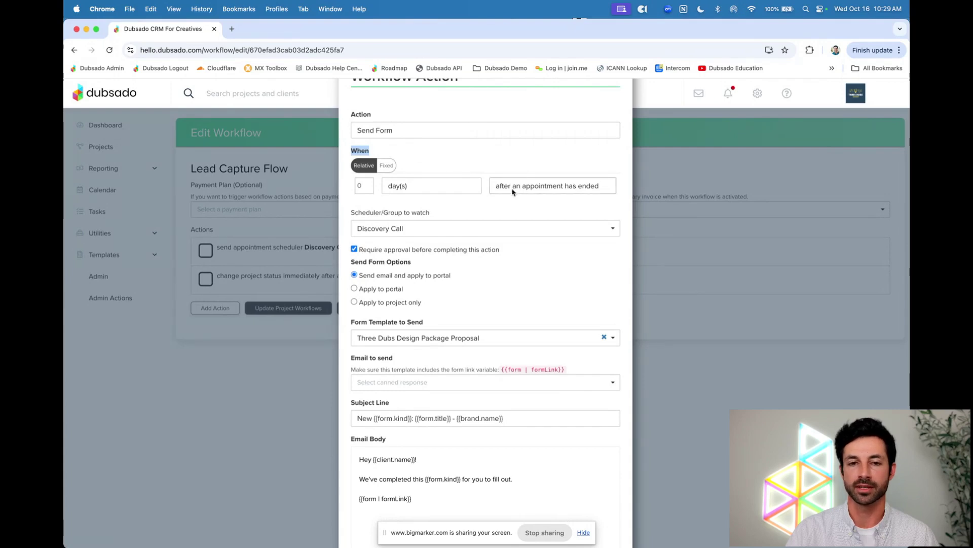
pyautogui.moveTo(349, 215); pyautogui.dragTo(431, 214)
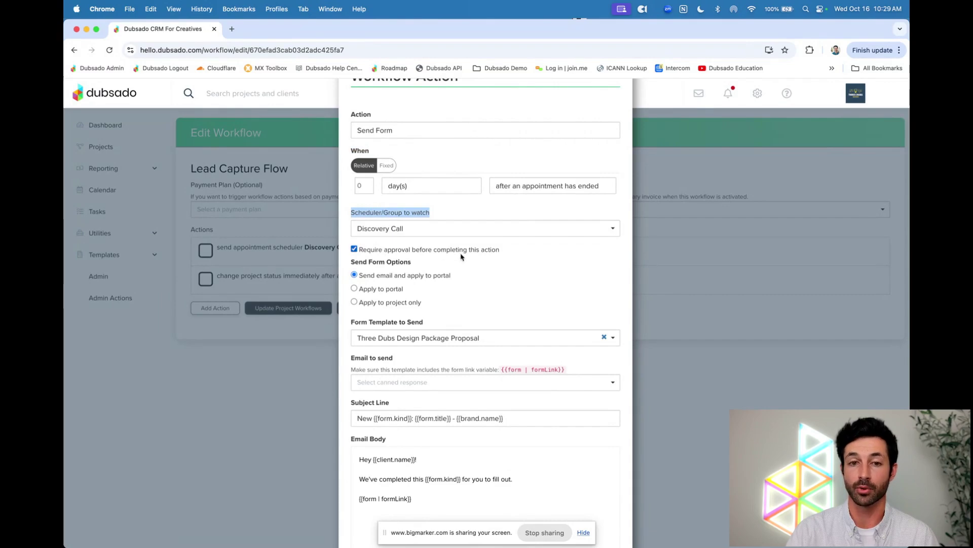
pyautogui.scroll(-2, 463, 256)
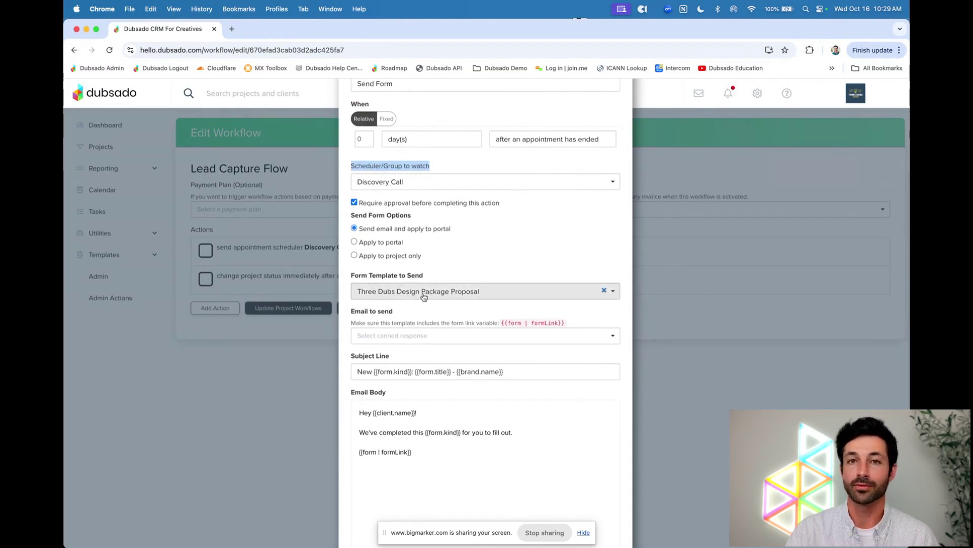
pyautogui.scroll(-4, 455, 277)
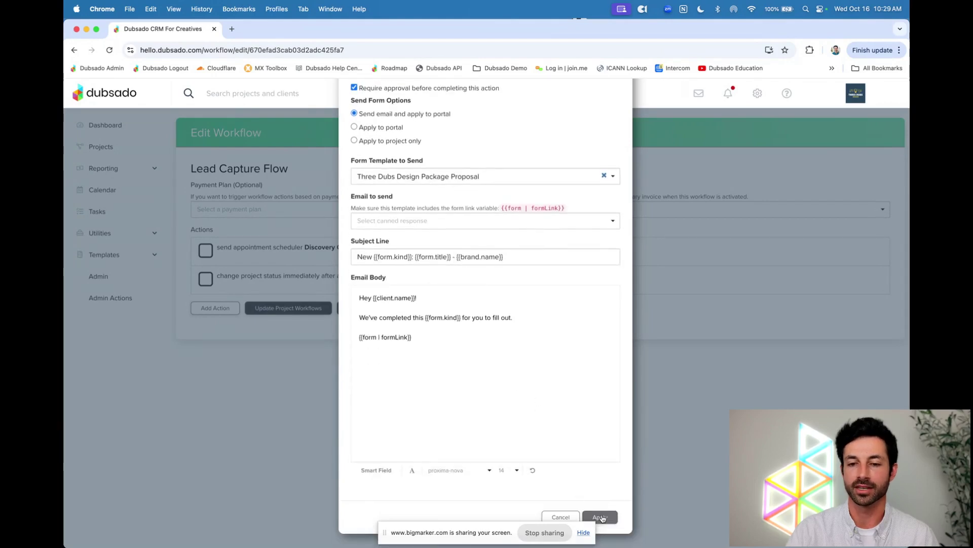
pyautogui.click(600, 514)
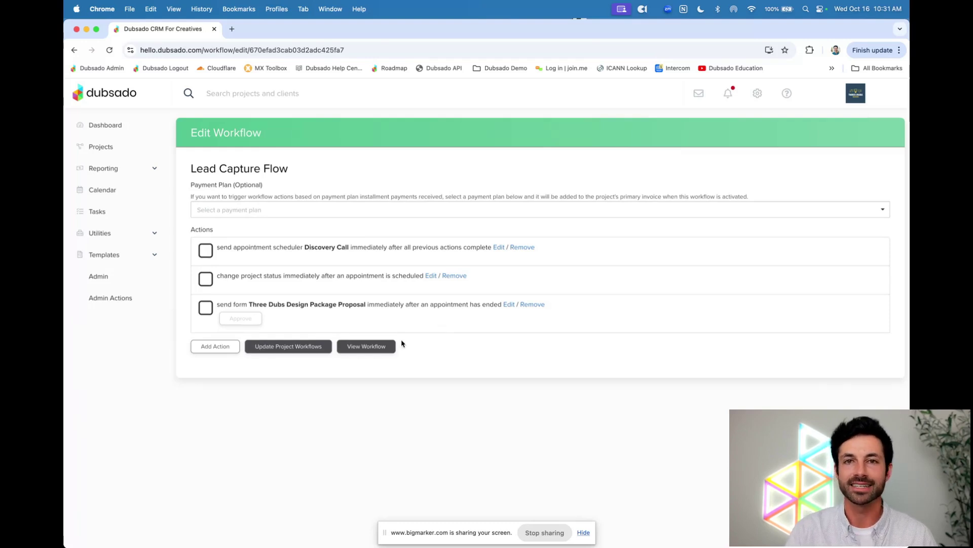
# - Open the workflow templates and look at the Lead Capture Flow and Scheduler with Lead Capture Flow entries
pyautogui.click(113, 259)
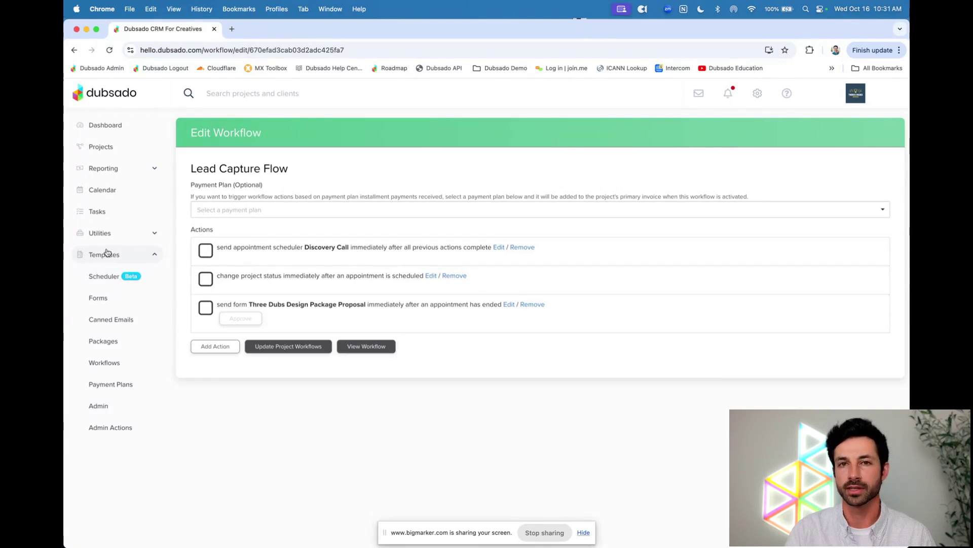
pyautogui.click(104, 362)
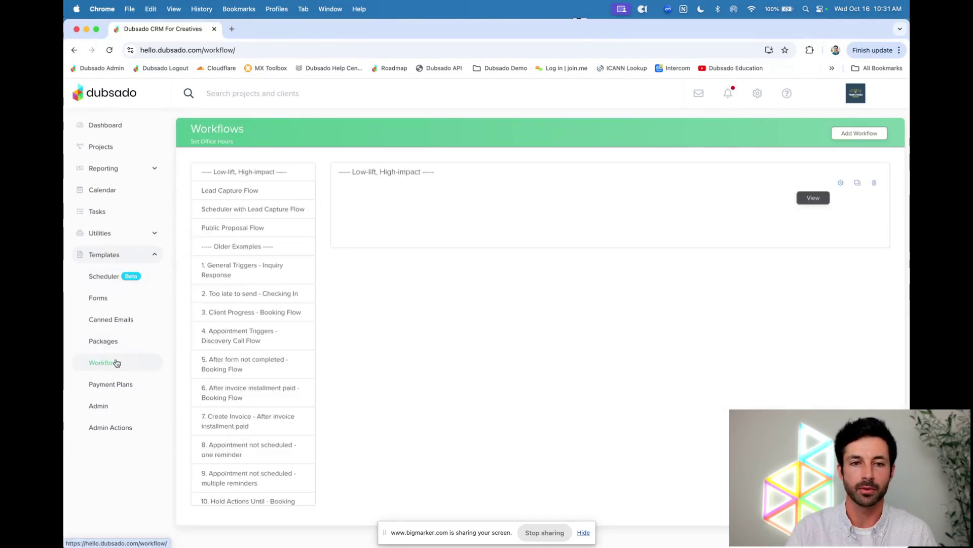
pyautogui.click(228, 213)
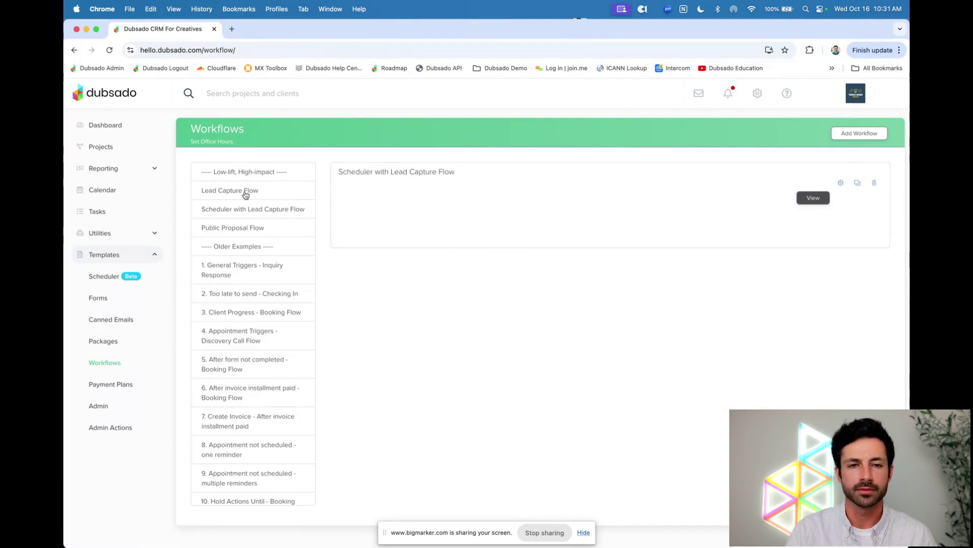
pyautogui.click(244, 193)
pyautogui.click(244, 212)
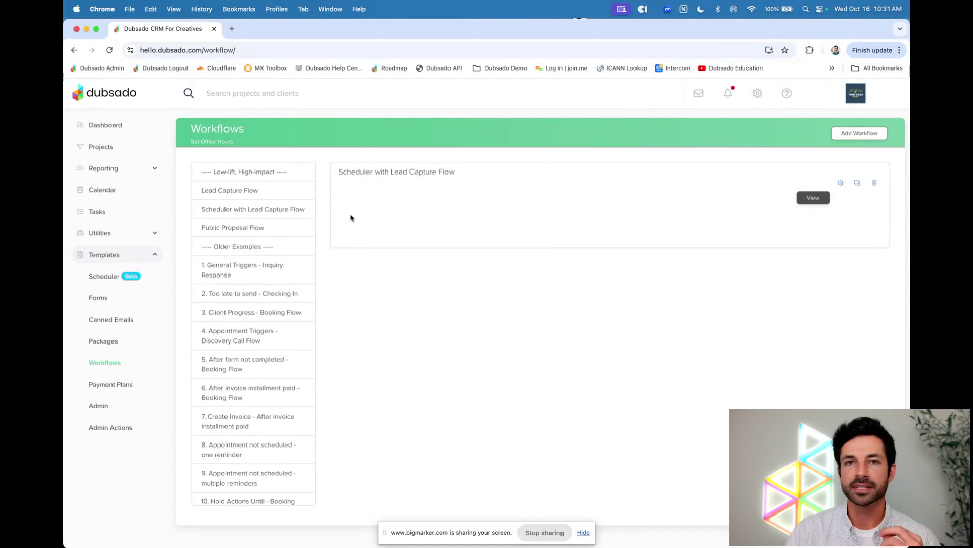
# - Open the scheduler templates and show the settings of the Website Discovery Call scheduler
pyautogui.click(96, 274)
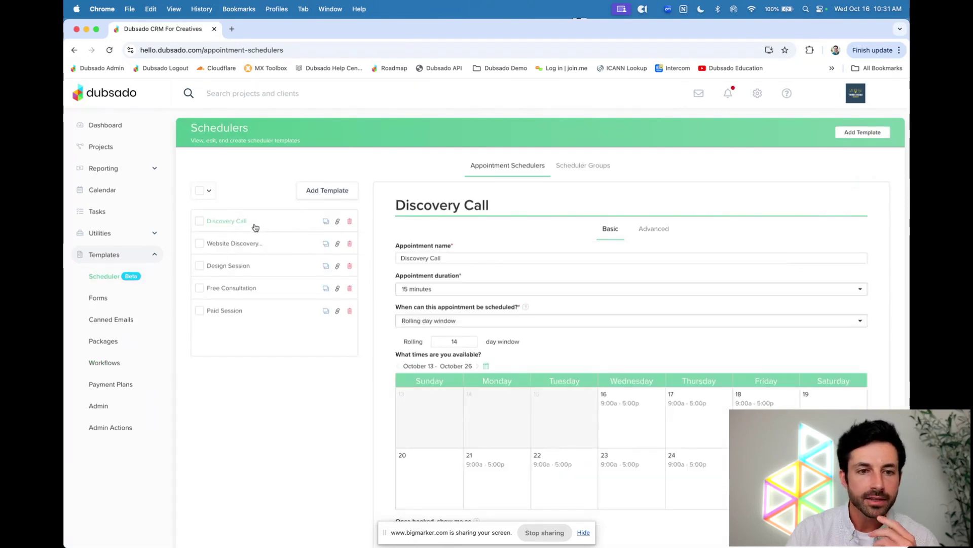
pyautogui.click(242, 243)
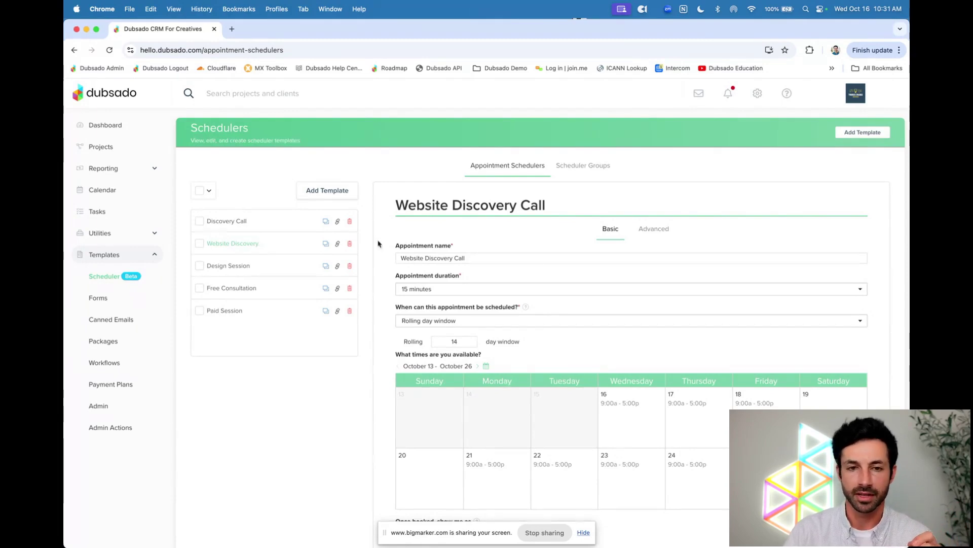
# - Open the sharing options of the Website Discovery Call scheduler, look at its iframe code and direct link, and close them
pyautogui.click(337, 246)
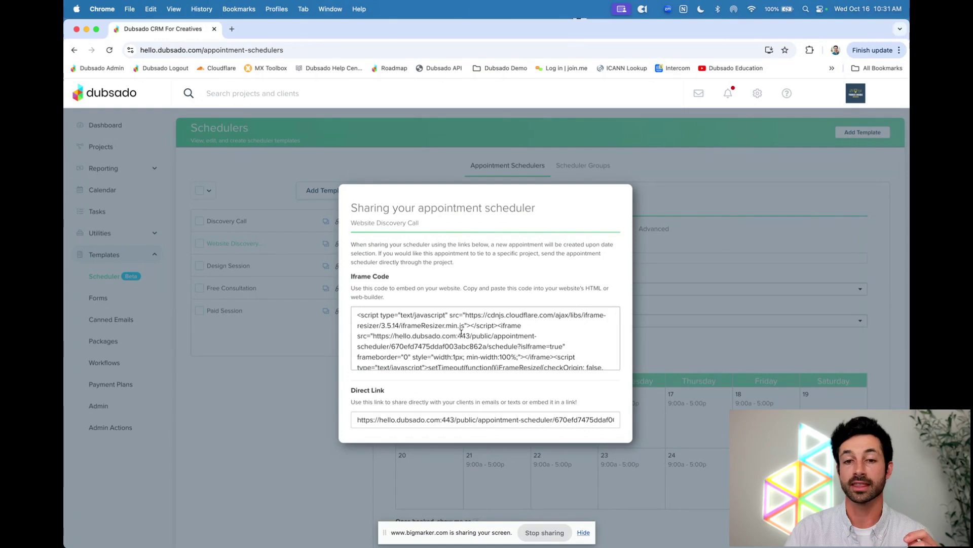
pyautogui.tripleClick(430, 328)
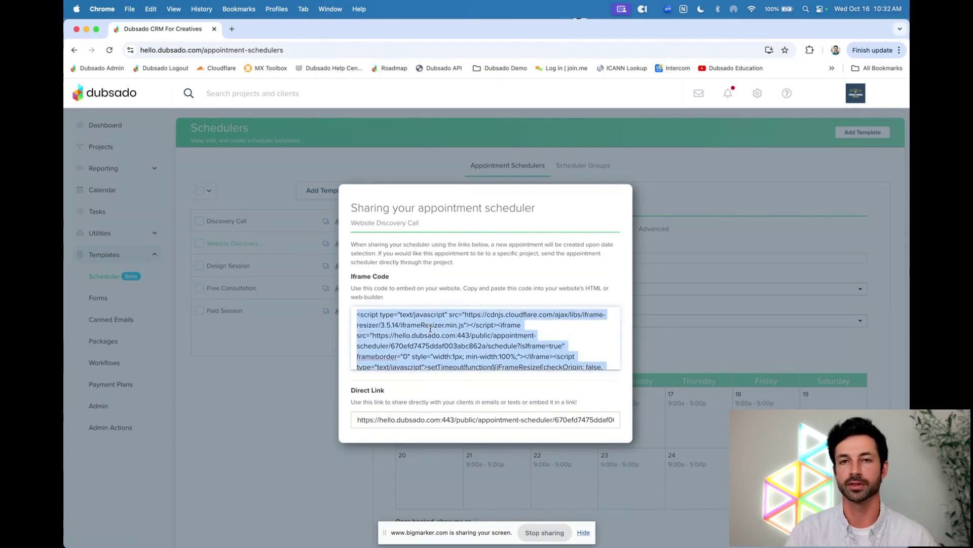
pyautogui.scroll(-2, 431, 328)
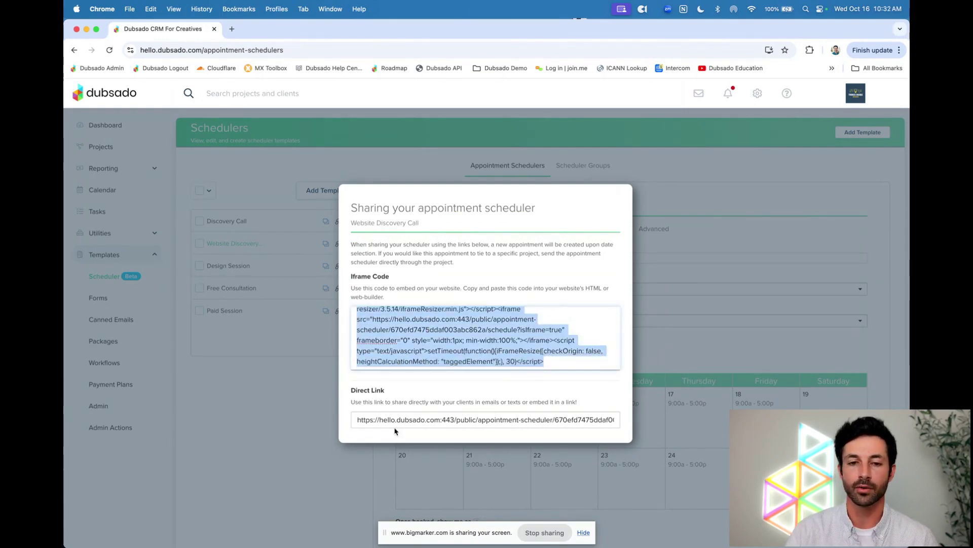
pyautogui.tripleClick(371, 418)
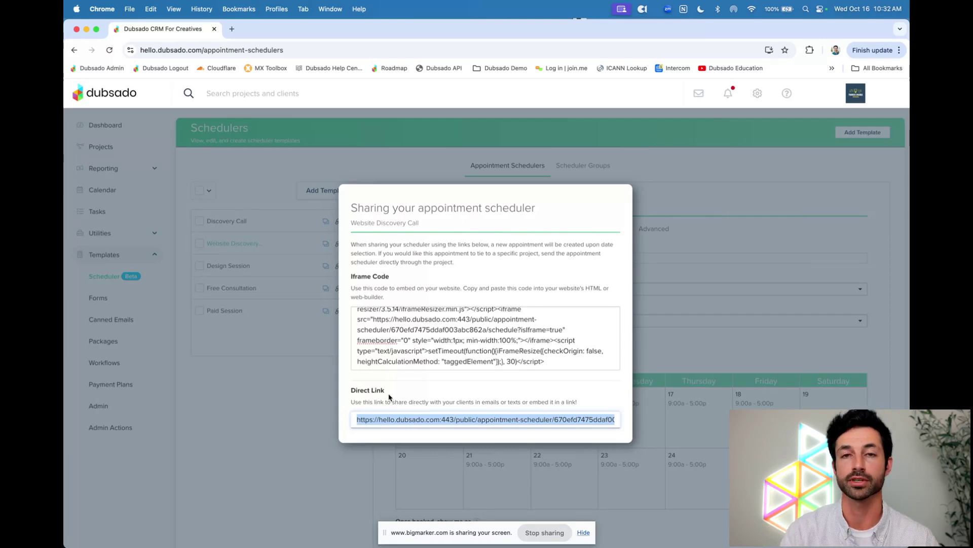
pyautogui.click(323, 390)
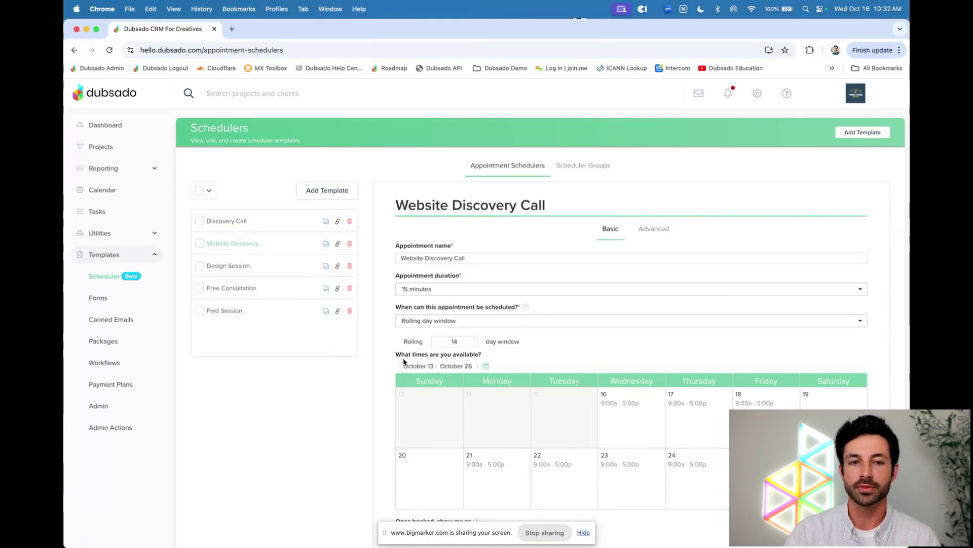
# - Show the advanced settings of the Website Discovery Call scheduler and examine which additional form is attached
pyautogui.click(652, 232)
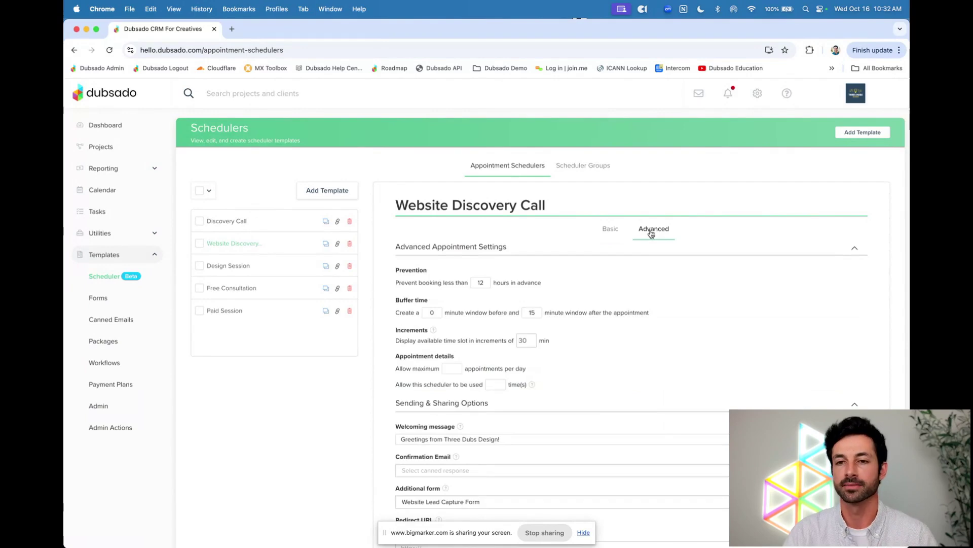
pyautogui.scroll(-5, 641, 262)
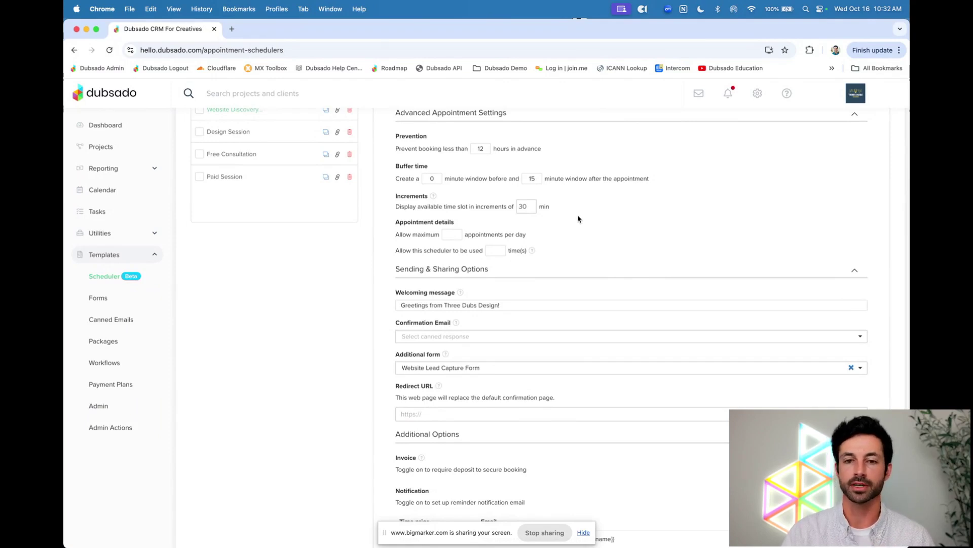
pyautogui.scroll(-2, 578, 218)
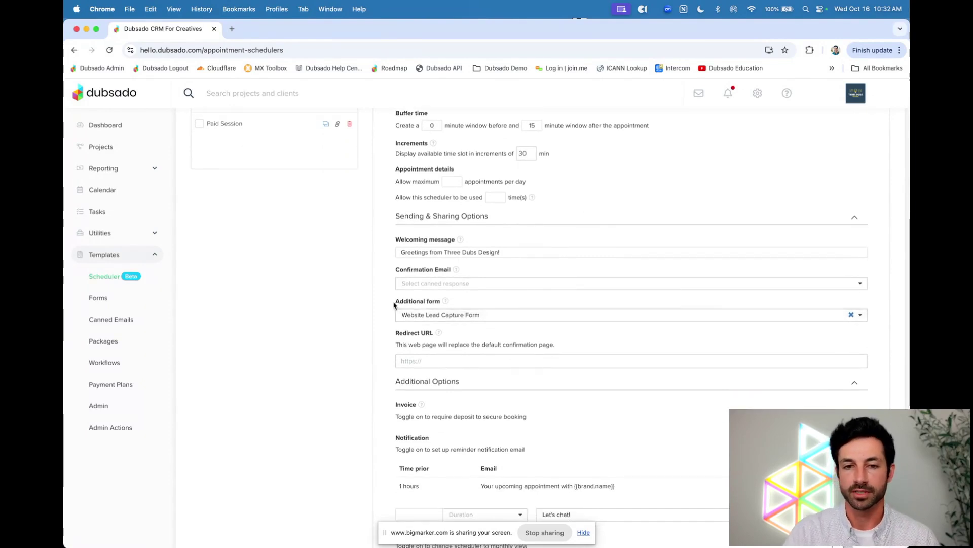
pyautogui.moveTo(395, 302); pyautogui.dragTo(439, 306)
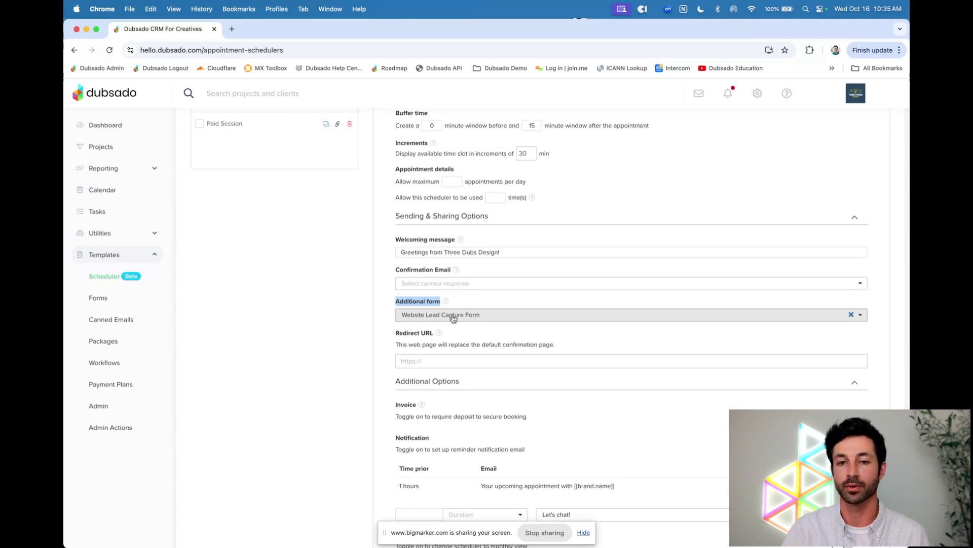
pyautogui.click(388, 306)
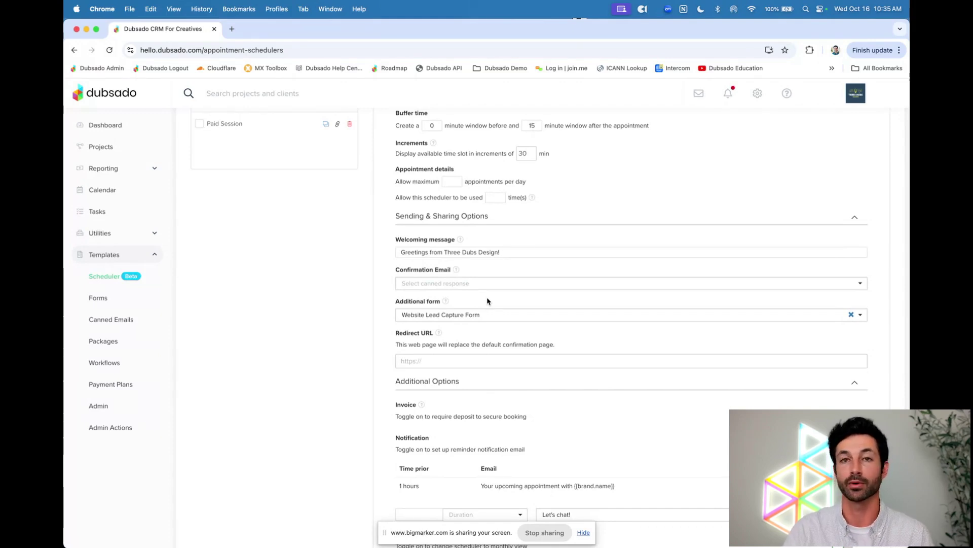
# - Copy the direct link of the Website Discovery Call scheduler and open it in a new browser tab
pyautogui.scroll(4, 487, 301)
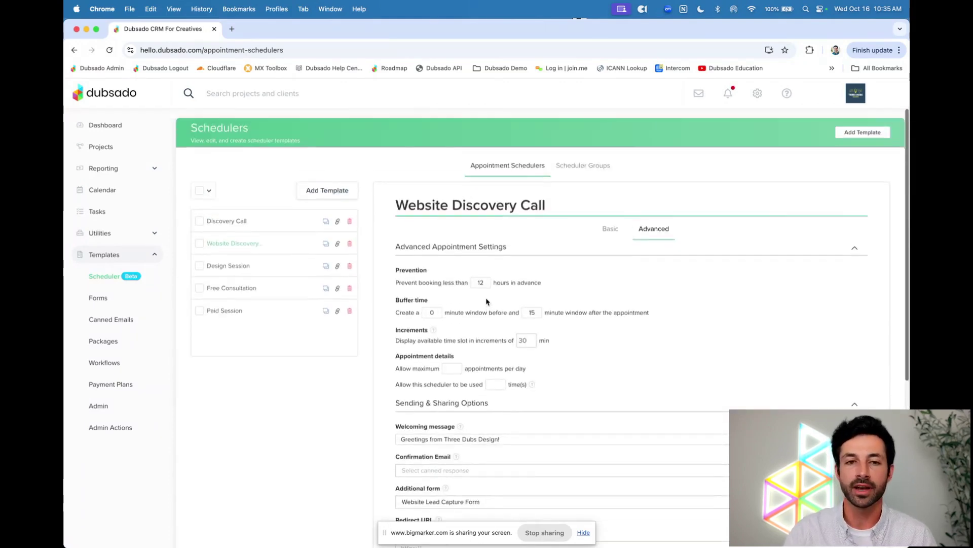
pyautogui.click(337, 244)
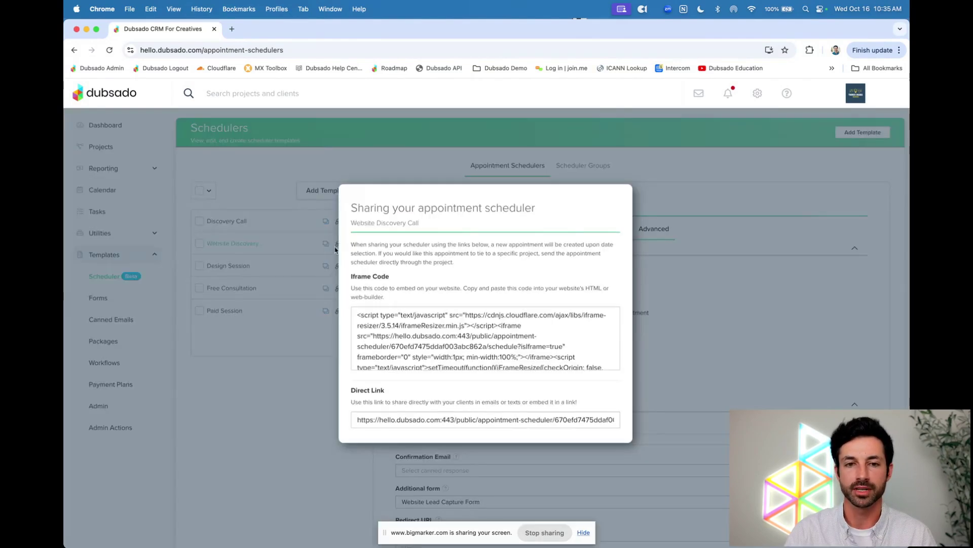
pyautogui.tripleClick(413, 419)
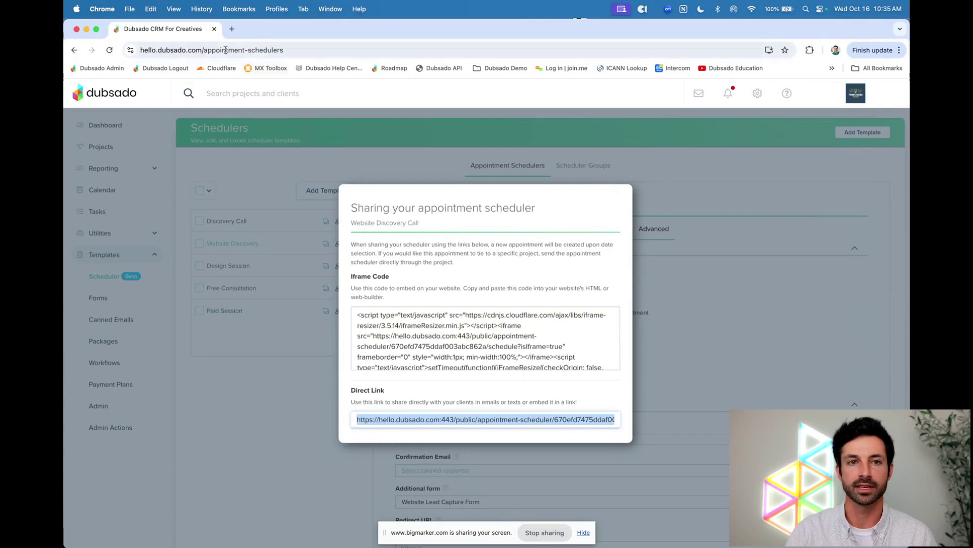
pyautogui.click(232, 30)
pyautogui.press('super+v')
pyautogui.press('Return')
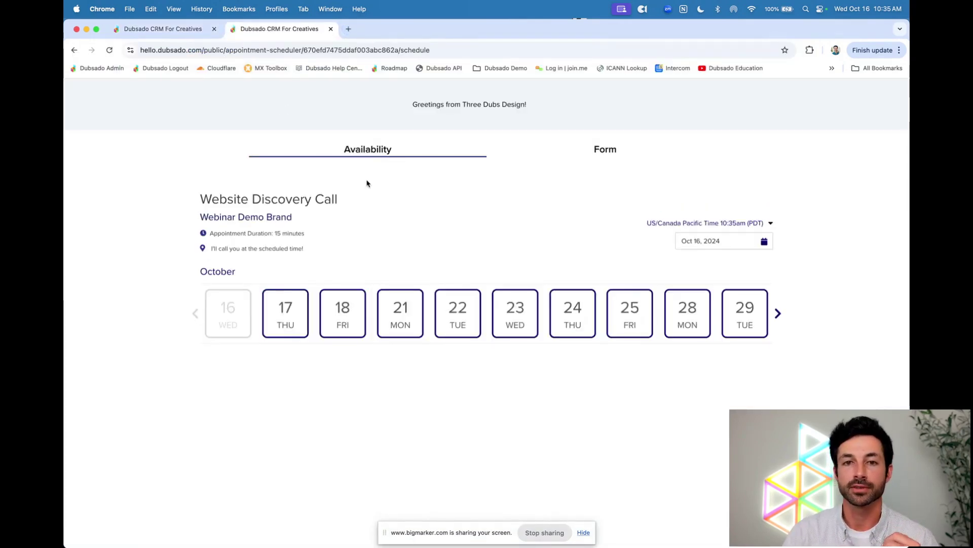
# - Choose Friday, October 18 at 09:00 AM on the public scheduler and continue to its form
pyautogui.click(342, 302)
pyautogui.click(360, 379)
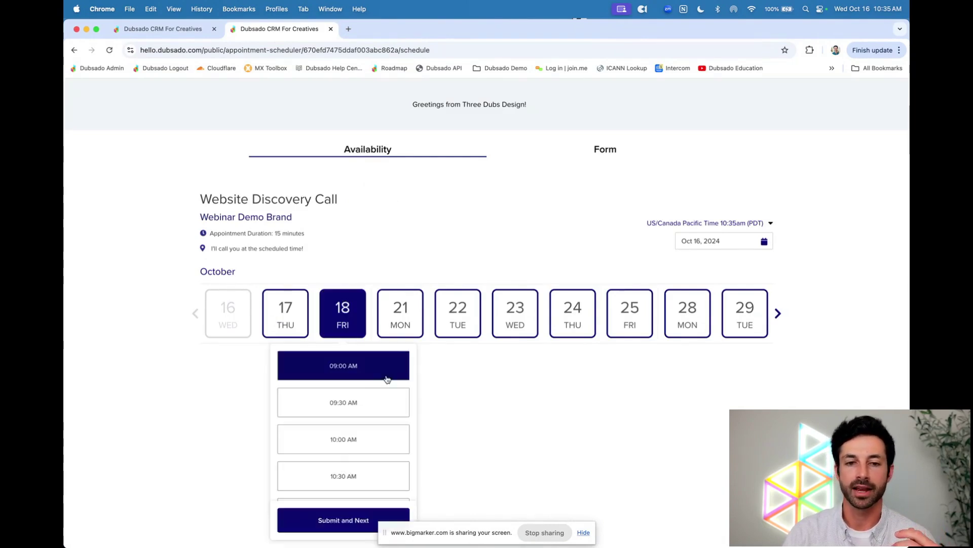
pyautogui.click(348, 516)
# - Review the lead capture form in the public scheduler, from the contact fields to the desired website completion date
pyautogui.scroll(-5, 580, 288)
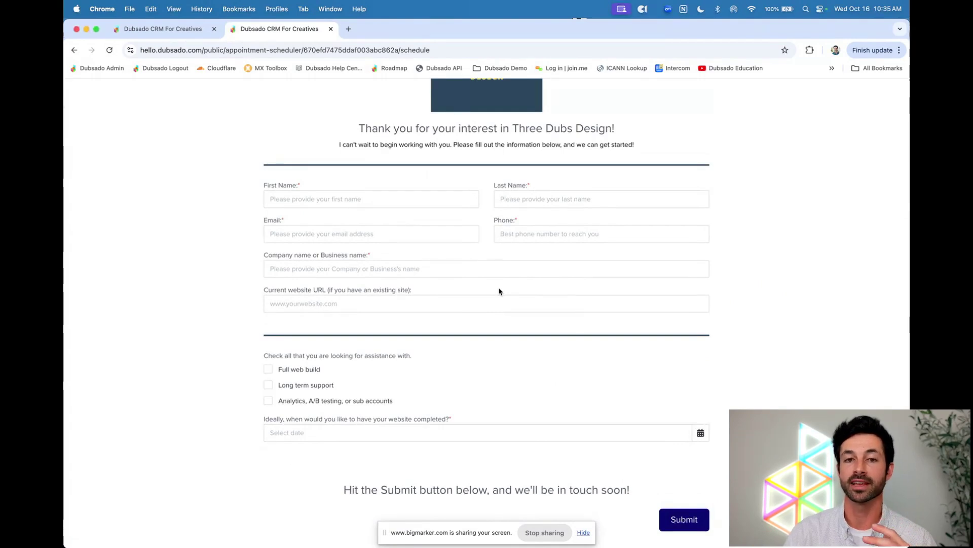
pyautogui.scroll(4, 499, 291)
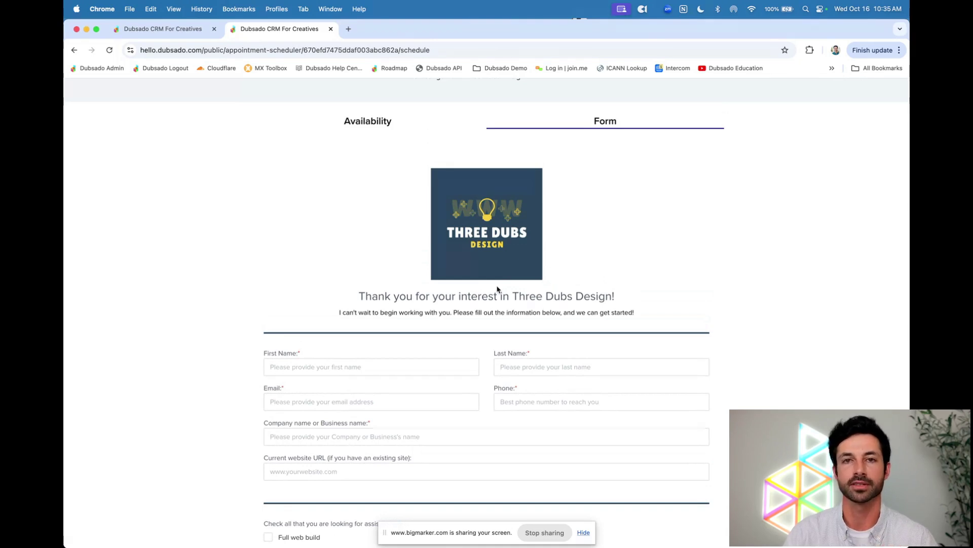
pyautogui.scroll(-2, 499, 289)
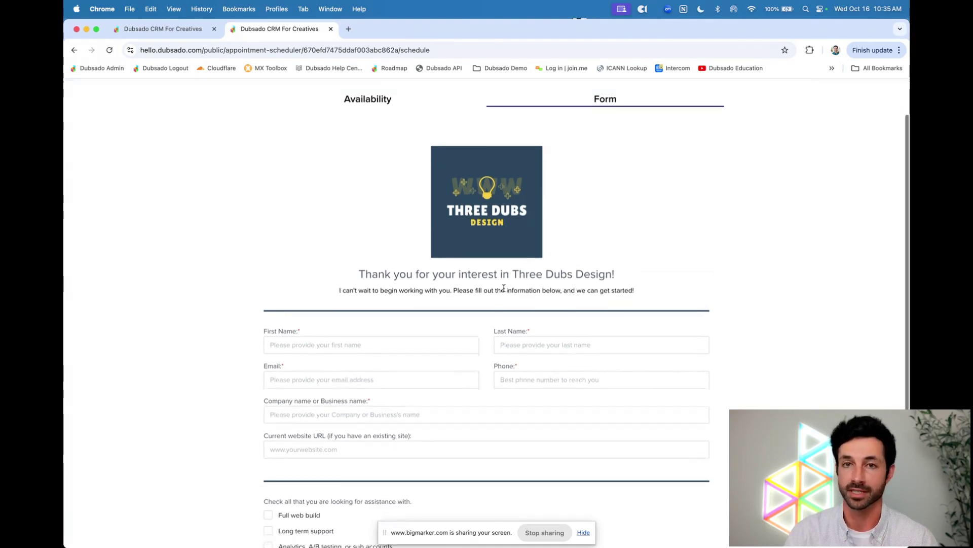
pyautogui.scroll(-1, 504, 287)
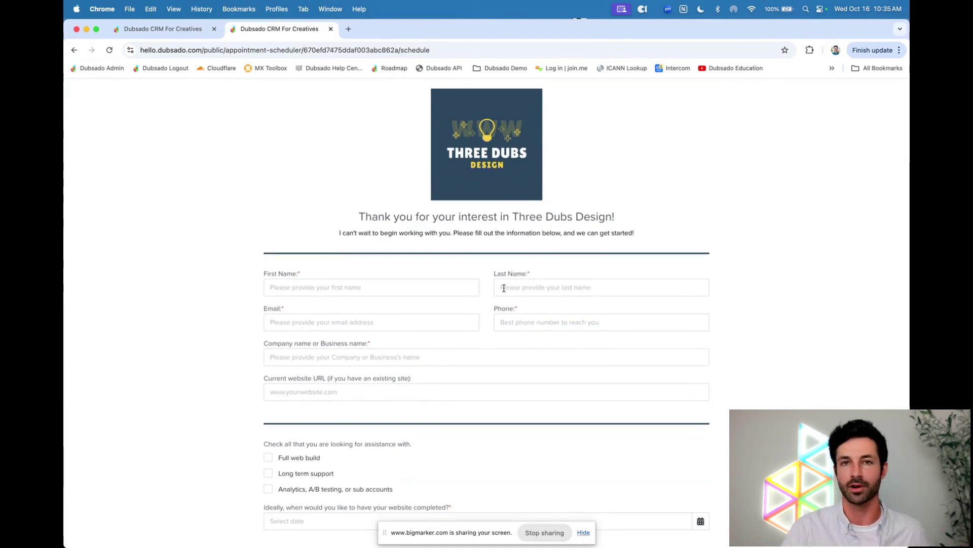
pyautogui.scroll(-1, 504, 288)
pyautogui.scroll(-2, 504, 288)
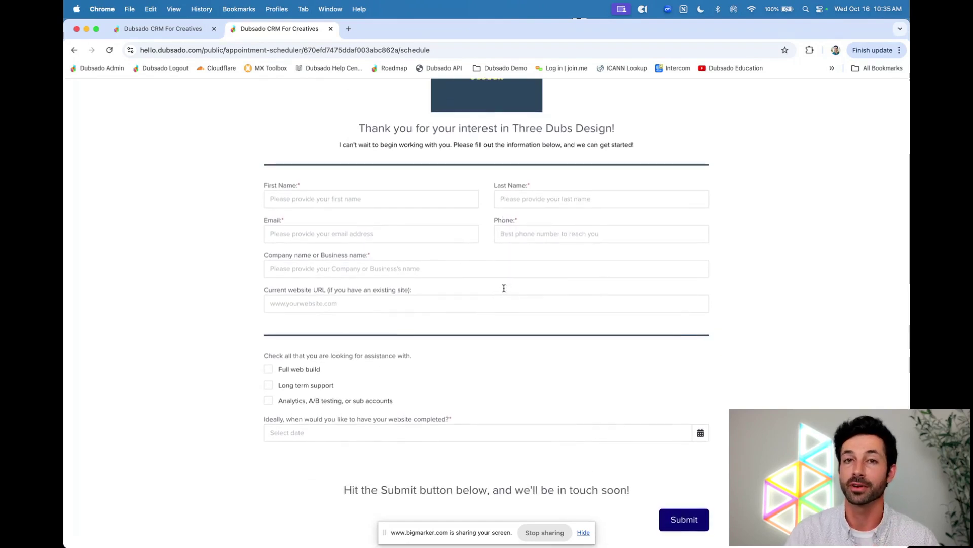
pyautogui.scroll(2, 504, 291)
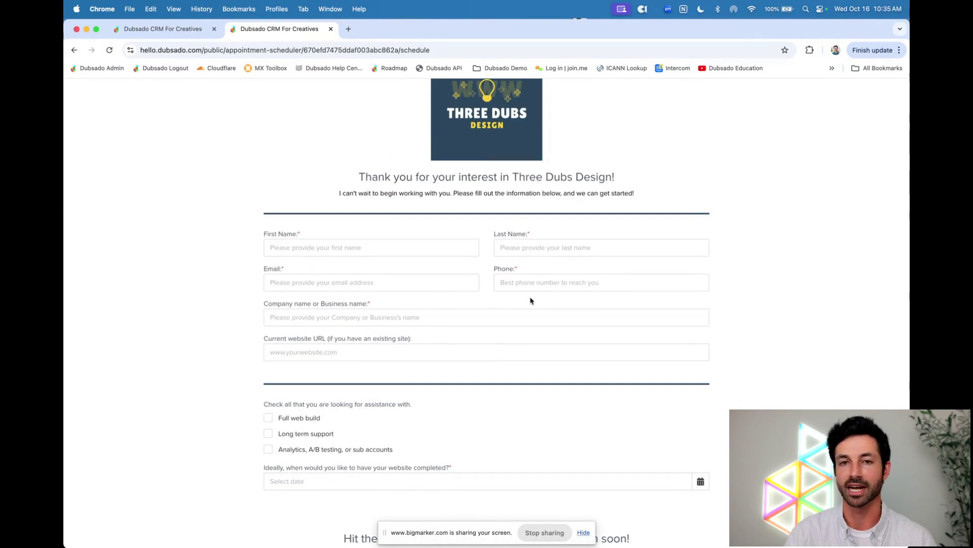
pyautogui.scroll(1, 531, 300)
pyautogui.scroll(-1, 530, 299)
pyautogui.scroll(1, 530, 298)
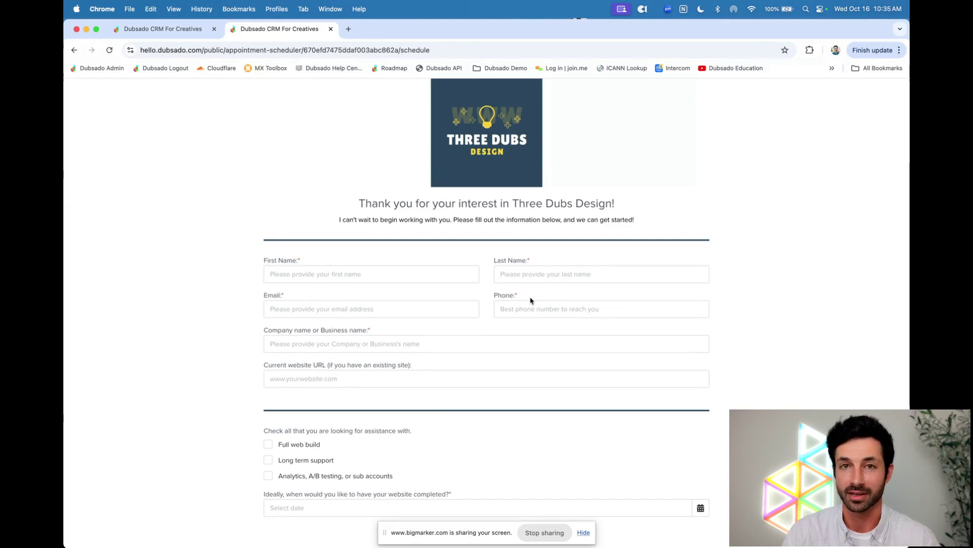
pyautogui.scroll(-4, 531, 300)
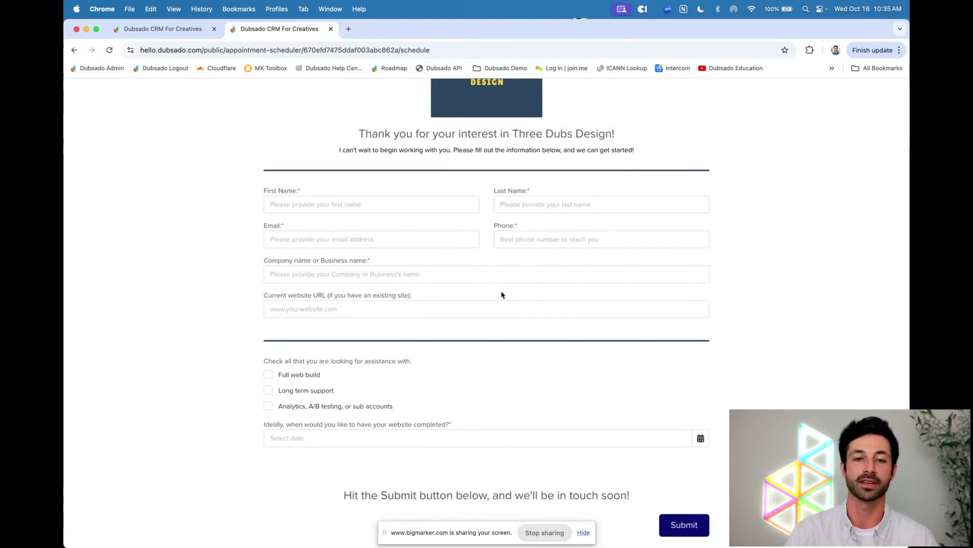
pyautogui.scroll(1, 435, 322)
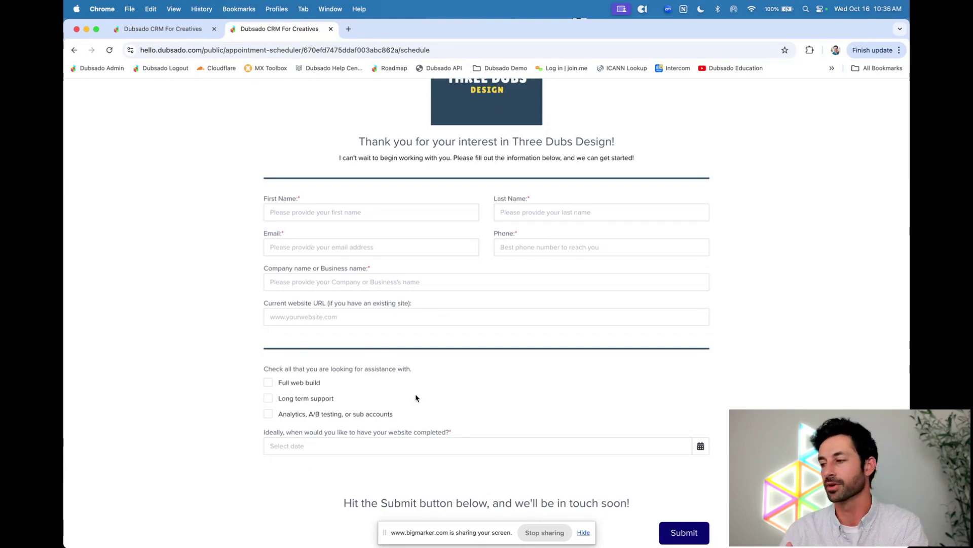
pyautogui.scroll(5, 415, 397)
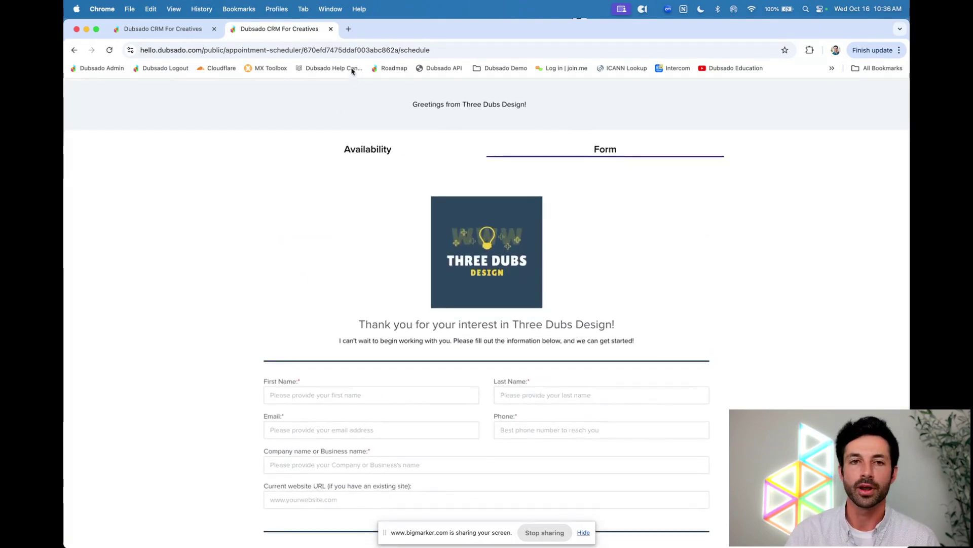
# - Close the public scheduler page and recheck the additional form in the Website Discovery Call's sending and sharing options
pyautogui.click(331, 29)
pyautogui.click(278, 326)
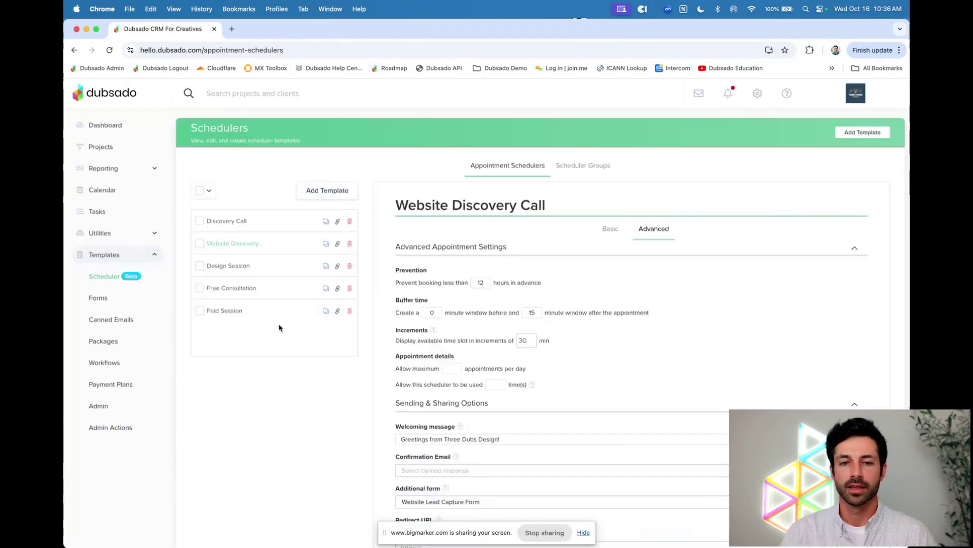
pyautogui.scroll(-1, 354, 322)
pyautogui.scroll(-3, 376, 318)
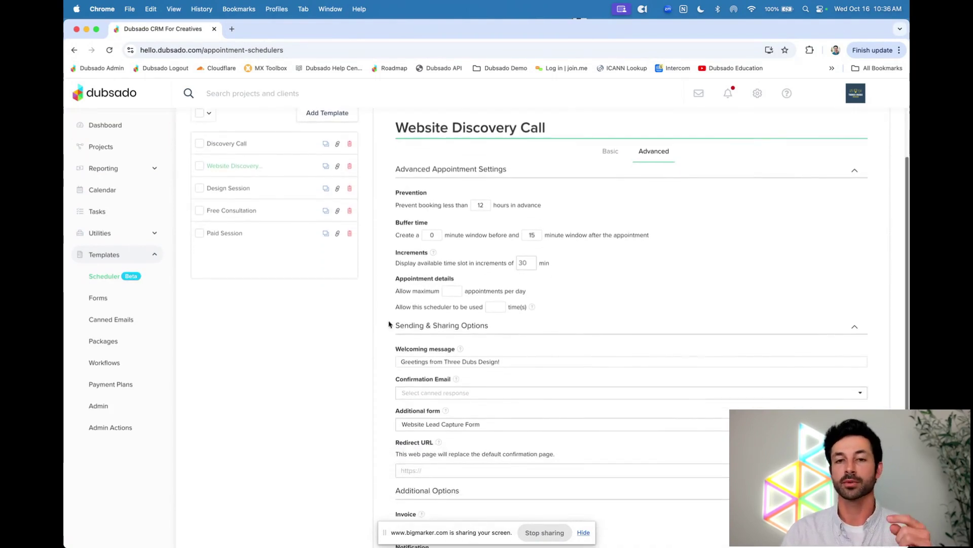
pyautogui.moveTo(397, 414); pyautogui.dragTo(438, 411)
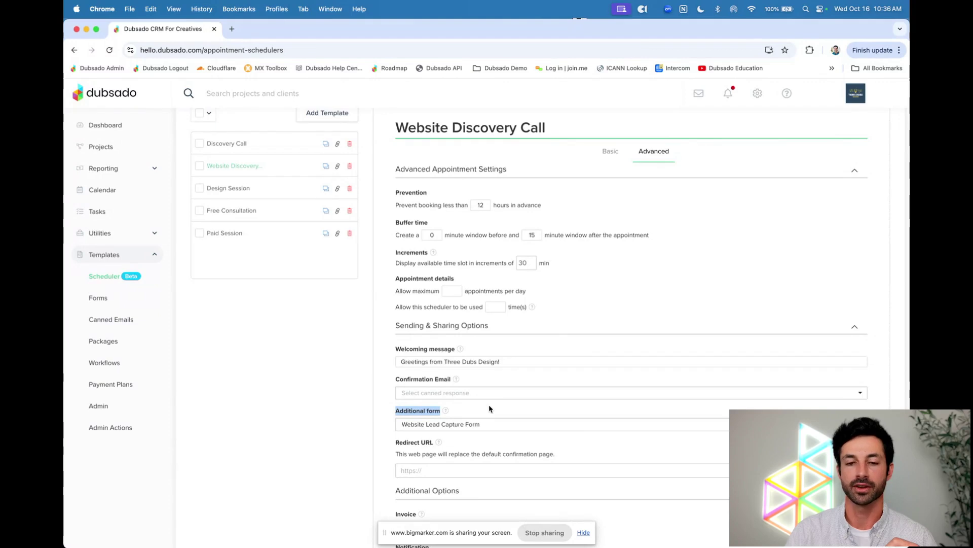
pyautogui.scroll(-1, 489, 404)
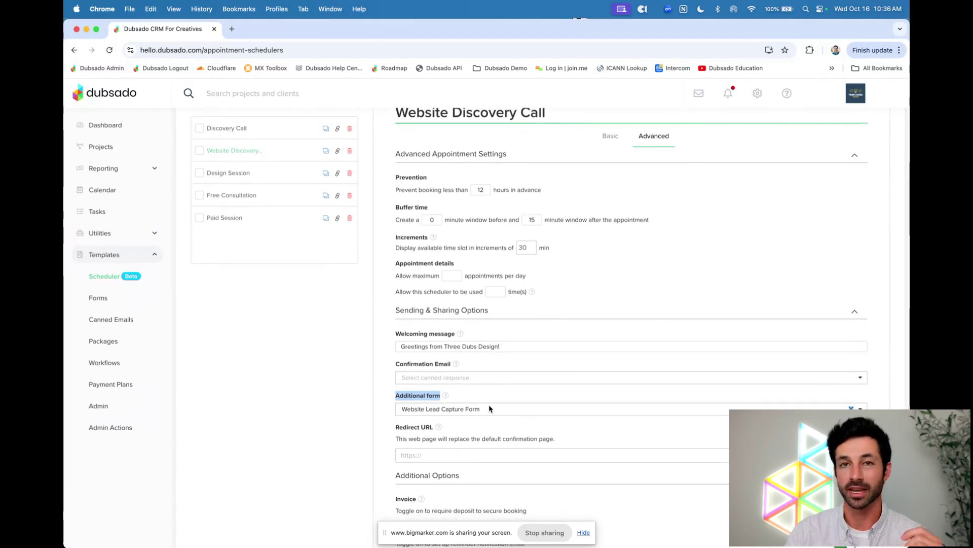
# - Open the Website Lead Capture Form's settings, look through the default workflow choices, and return to the forms list
pyautogui.click(113, 302)
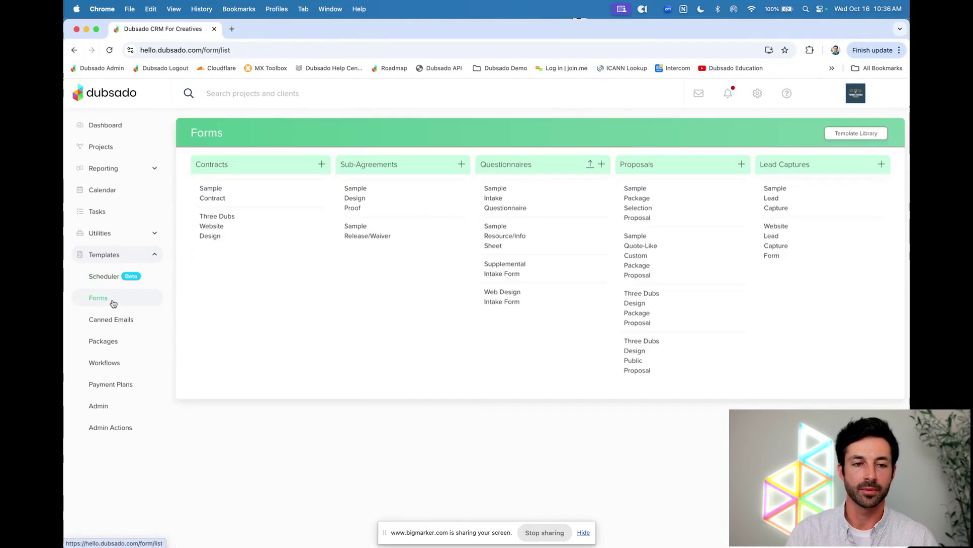
pyautogui.click(775, 248)
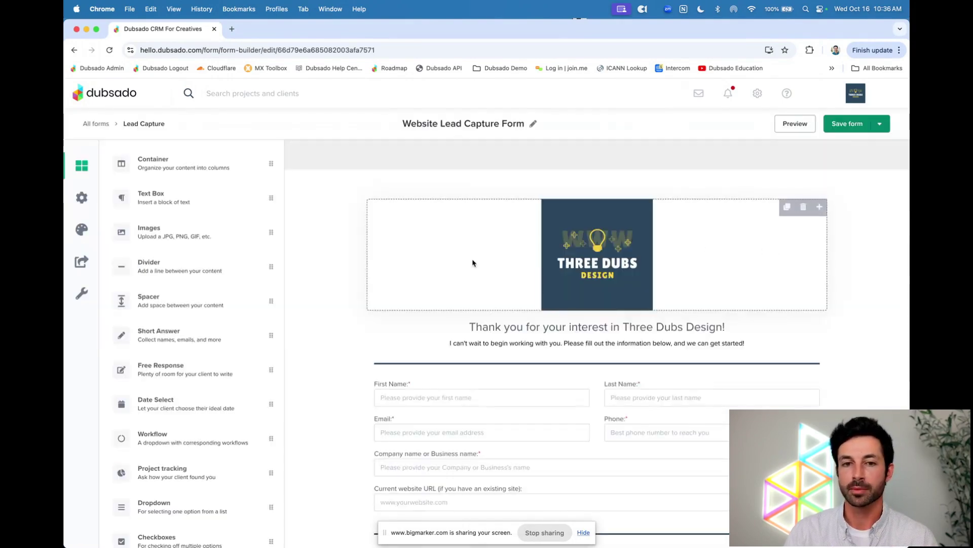
pyautogui.click(84, 201)
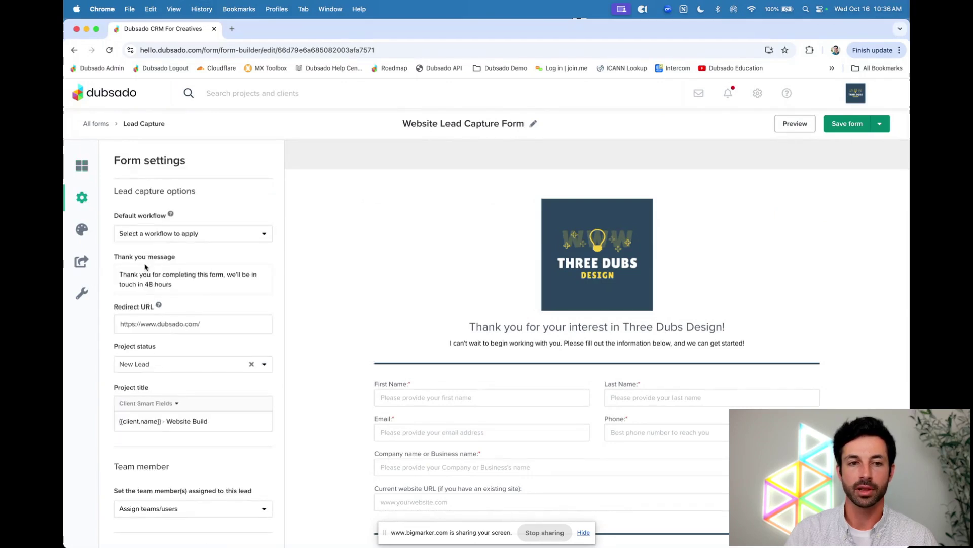
pyautogui.click(146, 239)
pyautogui.scroll(-5, 162, 319)
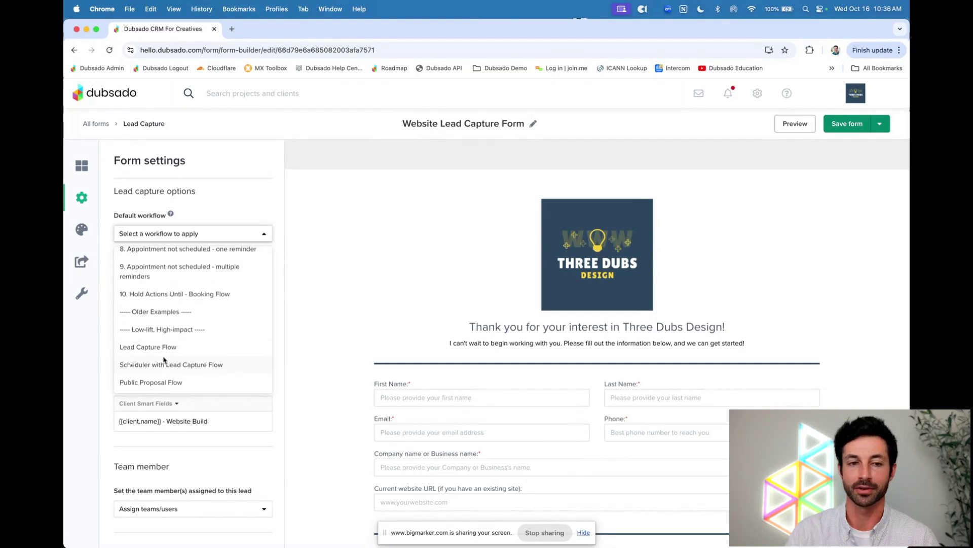
pyautogui.click(95, 124)
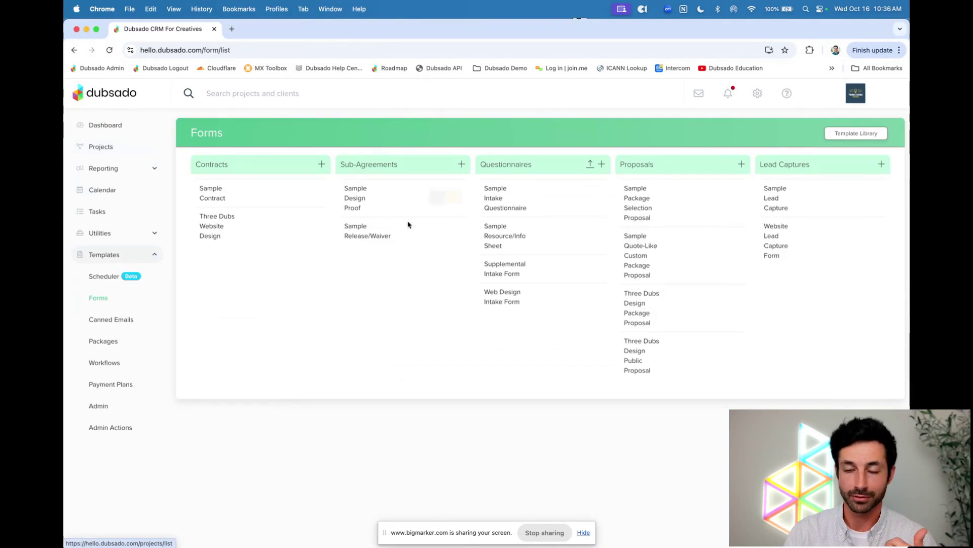
pyautogui.moveTo(852, 241)
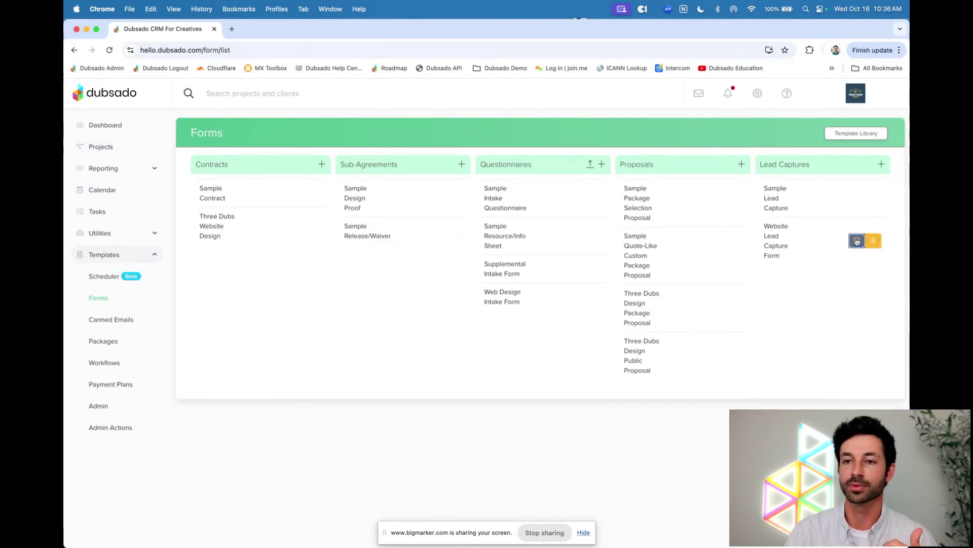
# - Duplicate the Website Lead Capture Form in the lead captures list and delete the copy
pyautogui.click(857, 240)
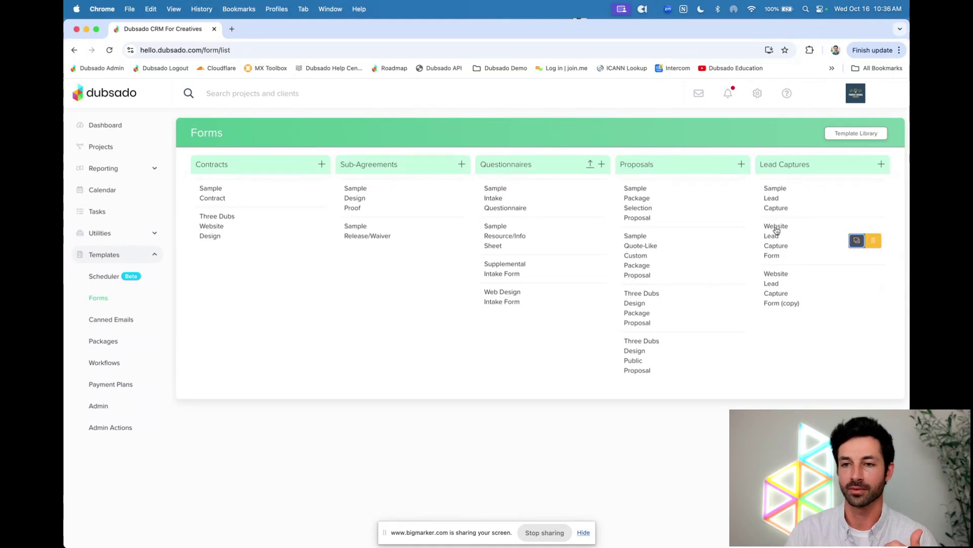
pyautogui.moveTo(765, 302)
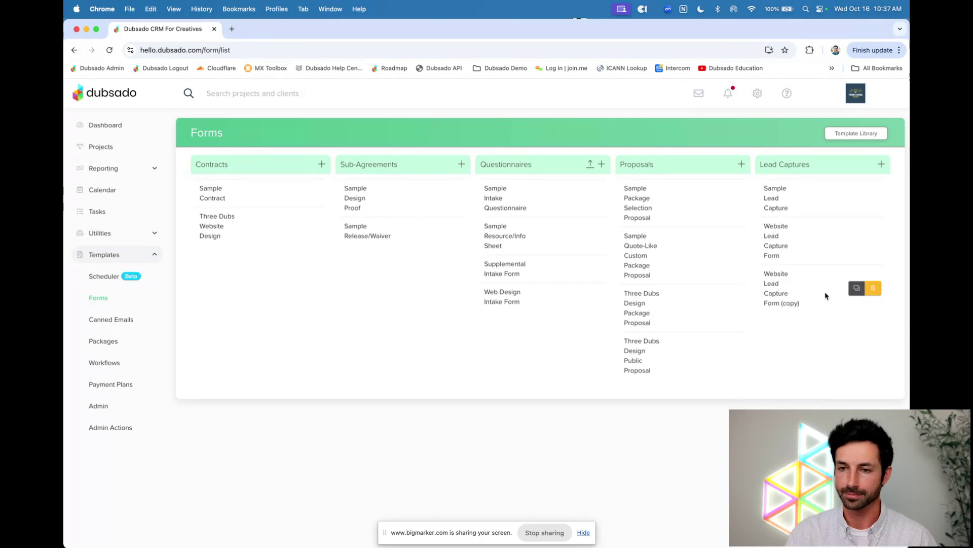
pyautogui.click(872, 289)
pyautogui.click(541, 374)
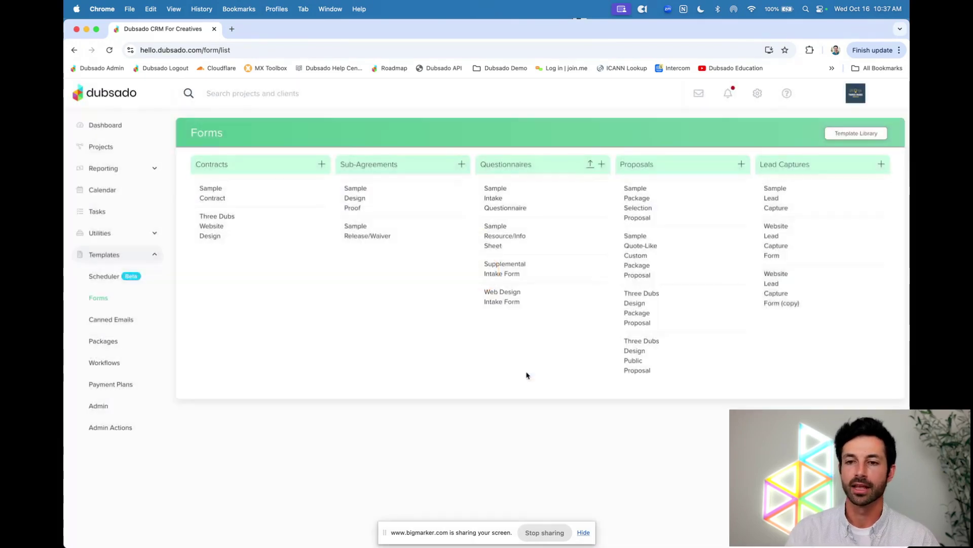
# - Open the Scheduler with Lead Capture Flow workflow for editing
pyautogui.click(109, 363)
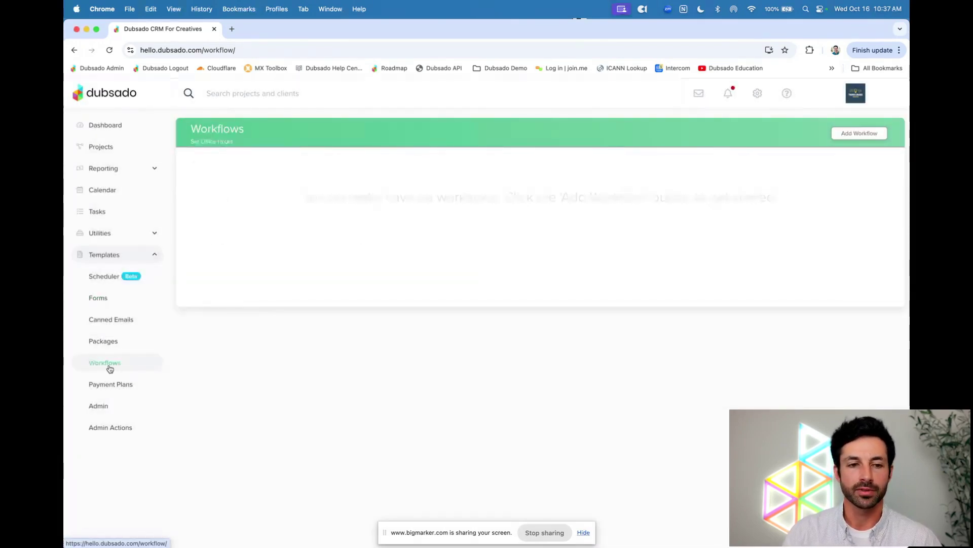
pyautogui.click(259, 209)
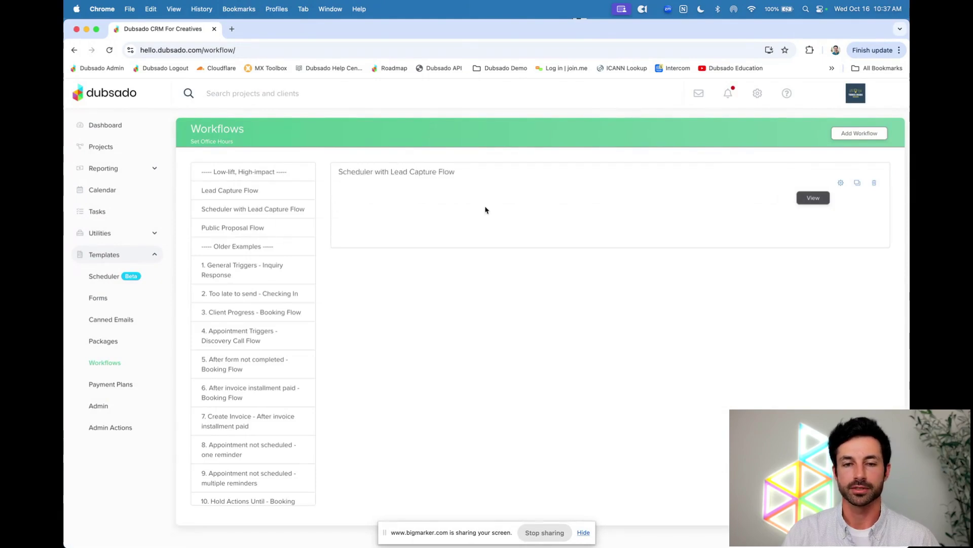
pyautogui.click(841, 184)
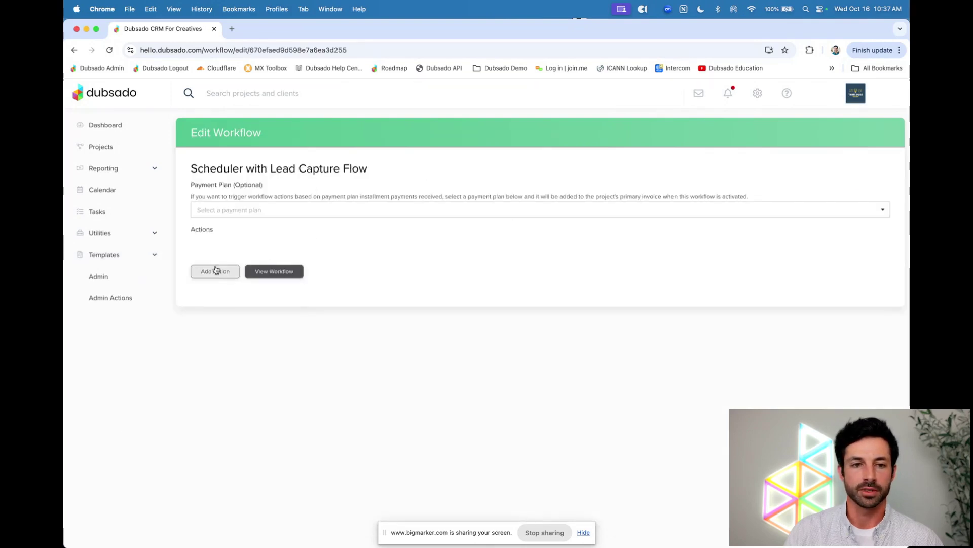
# - Add a Send Form action to the workflow, timed 0 days after all previous actions complete
pyautogui.click(217, 272)
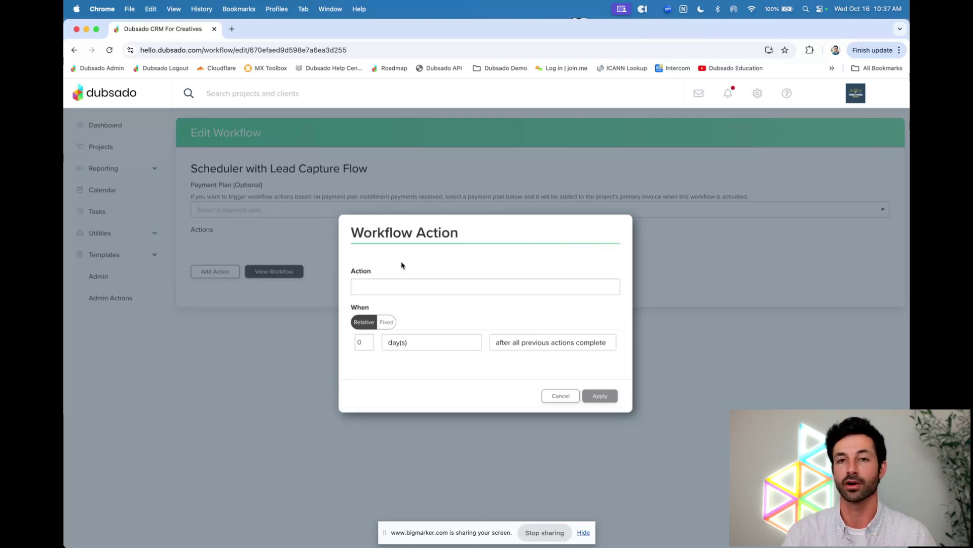
pyautogui.click(383, 288)
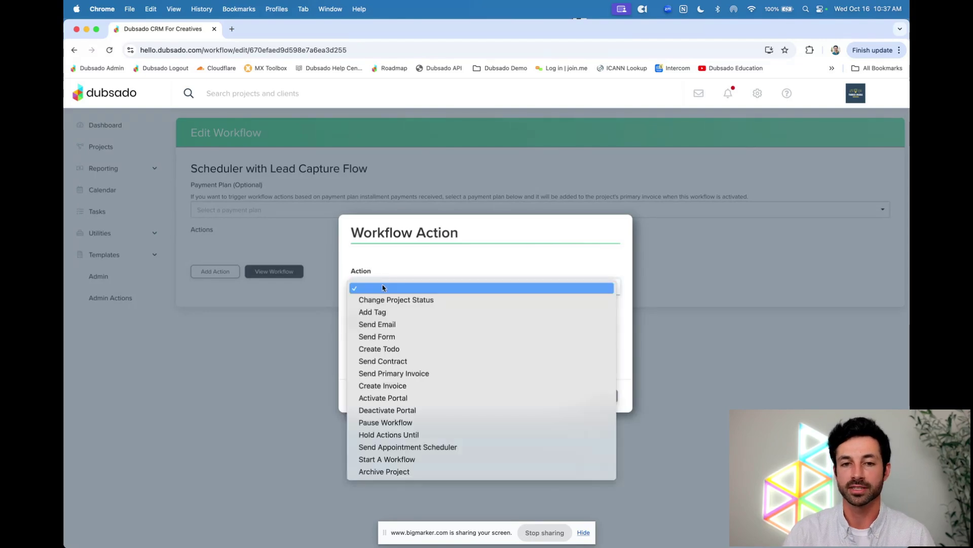
pyautogui.click(393, 339)
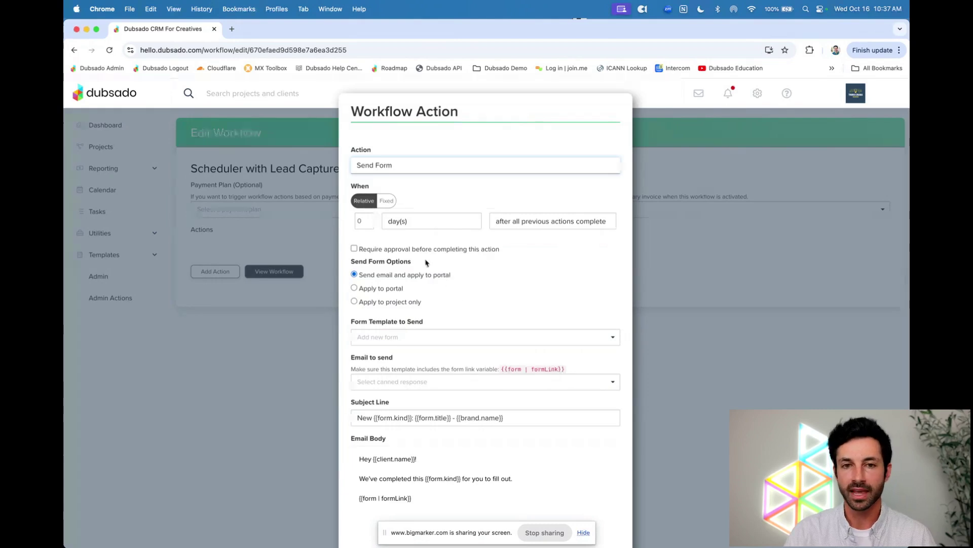
pyautogui.moveTo(352, 187); pyautogui.dragTo(370, 188)
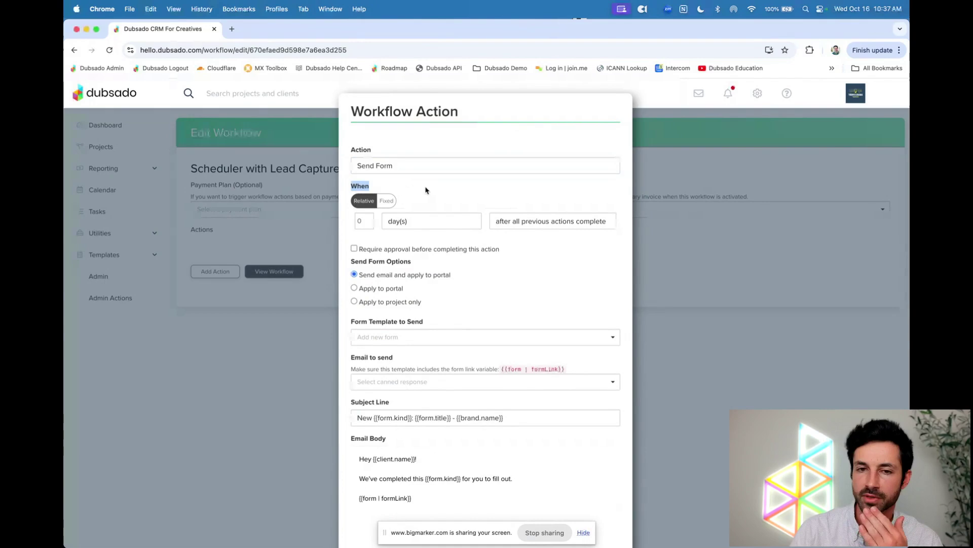
pyautogui.click(368, 217)
pyautogui.click(368, 223)
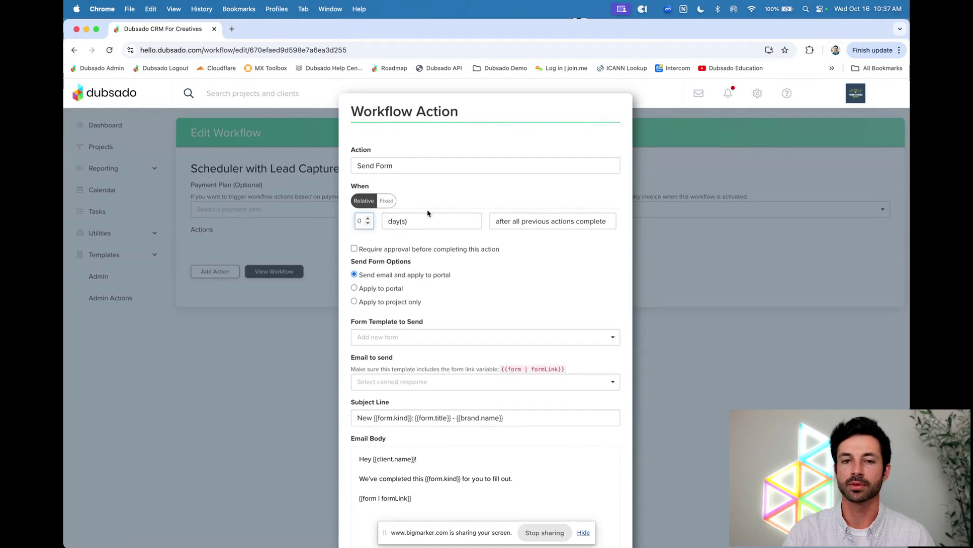
# - Choose Web Design Intake Form as the form template that the Send Form action sends
pyautogui.scroll(-2, 477, 205)
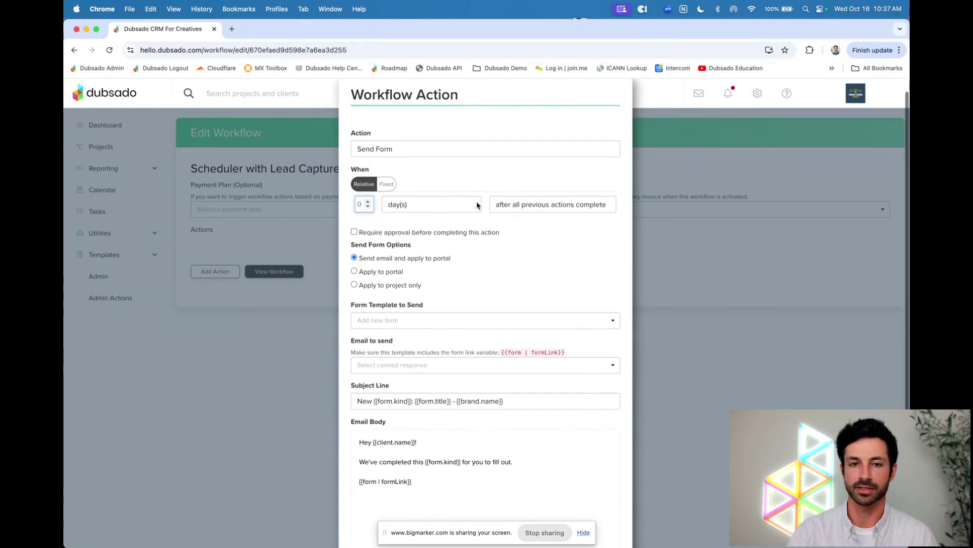
pyautogui.scroll(-1, 477, 204)
pyautogui.moveTo(349, 259); pyautogui.dragTo(429, 259)
pyautogui.click(446, 273)
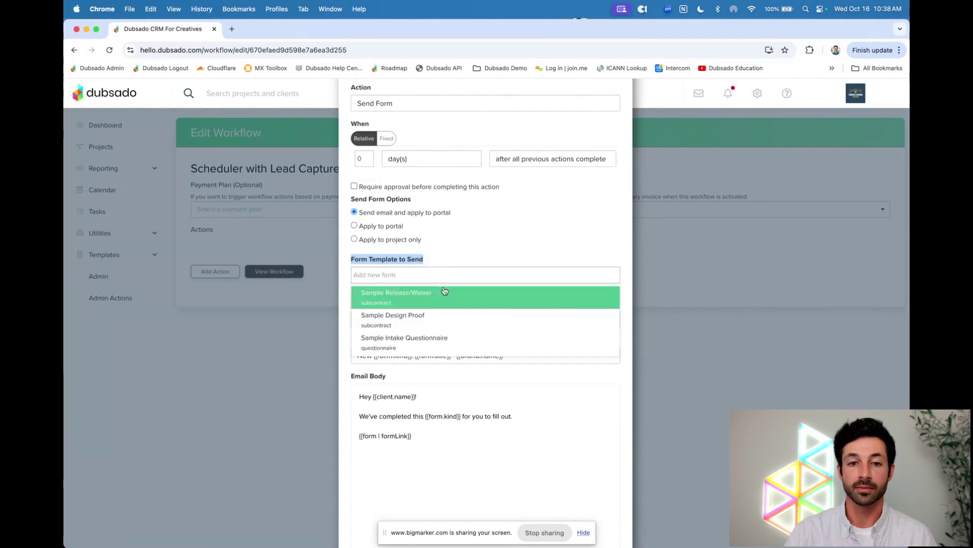
pyautogui.scroll(-5, 445, 291)
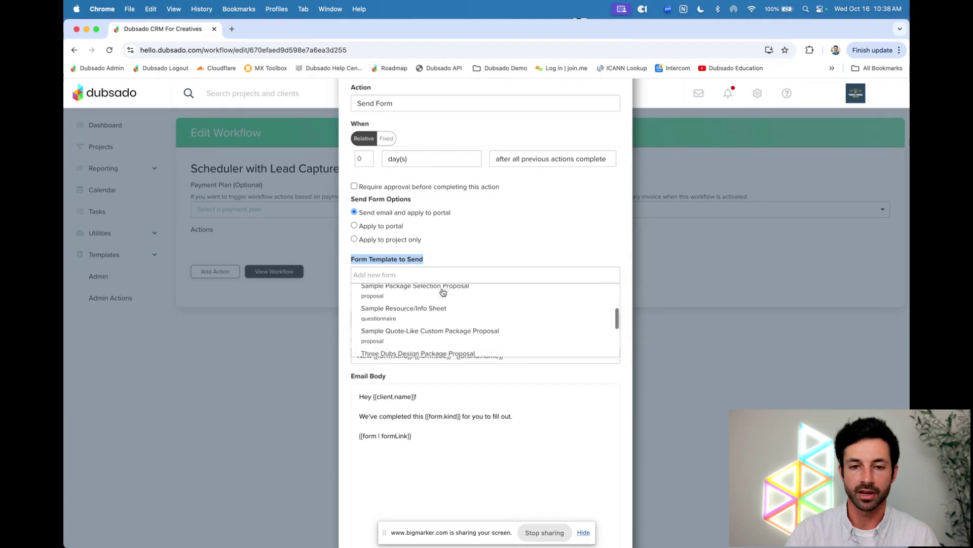
pyautogui.scroll(-3, 442, 292)
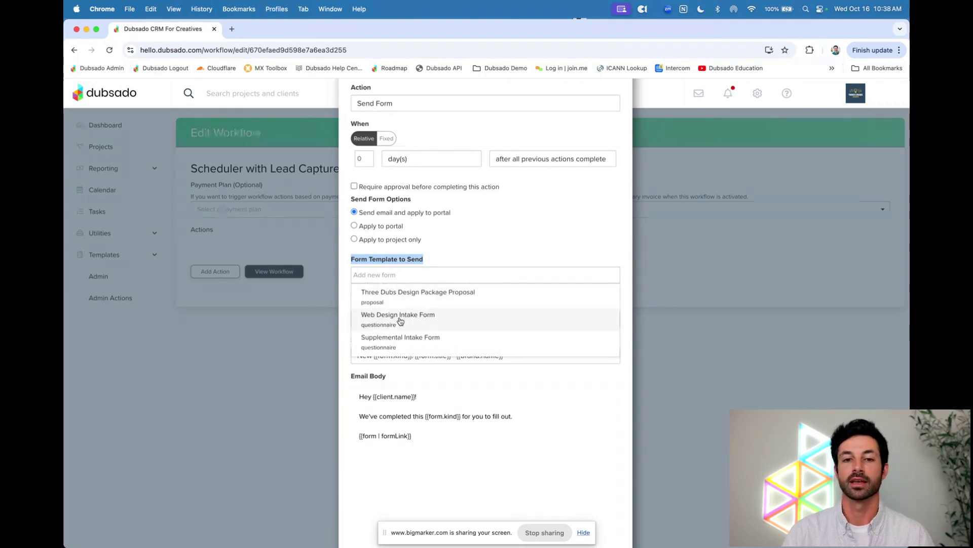
pyautogui.scroll(-1, 401, 343)
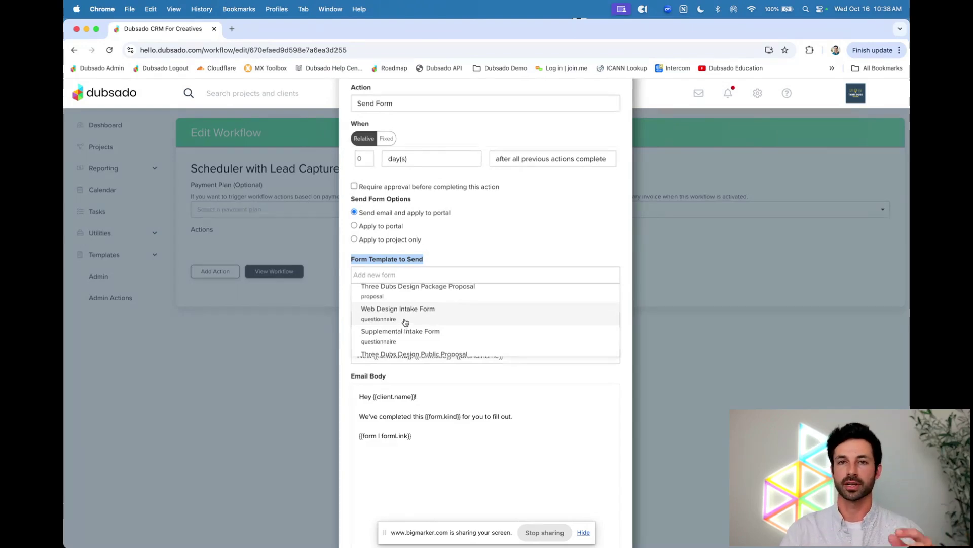
pyautogui.click(406, 322)
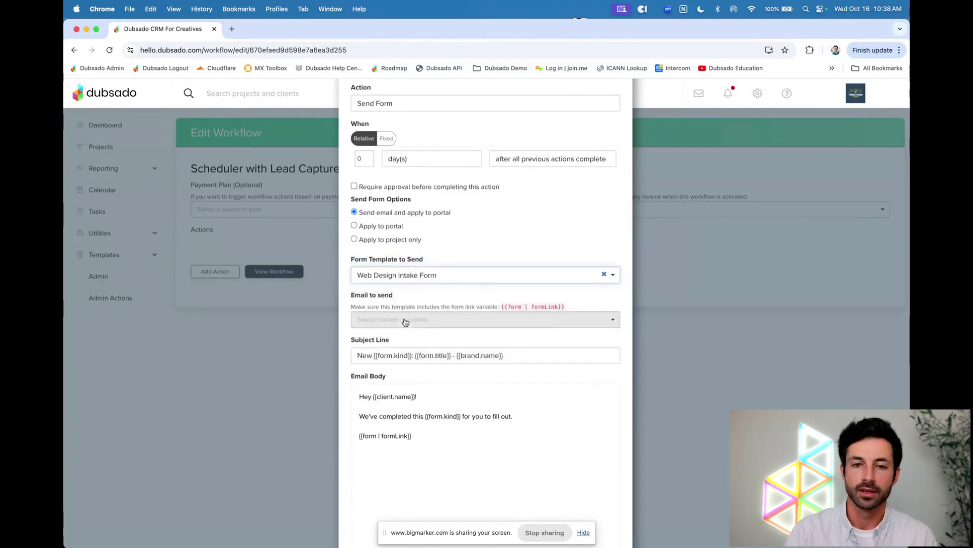
# - Check the form link variable in the Send Form action's email body and apply the action to the workflow
pyautogui.scroll(-1, 480, 251)
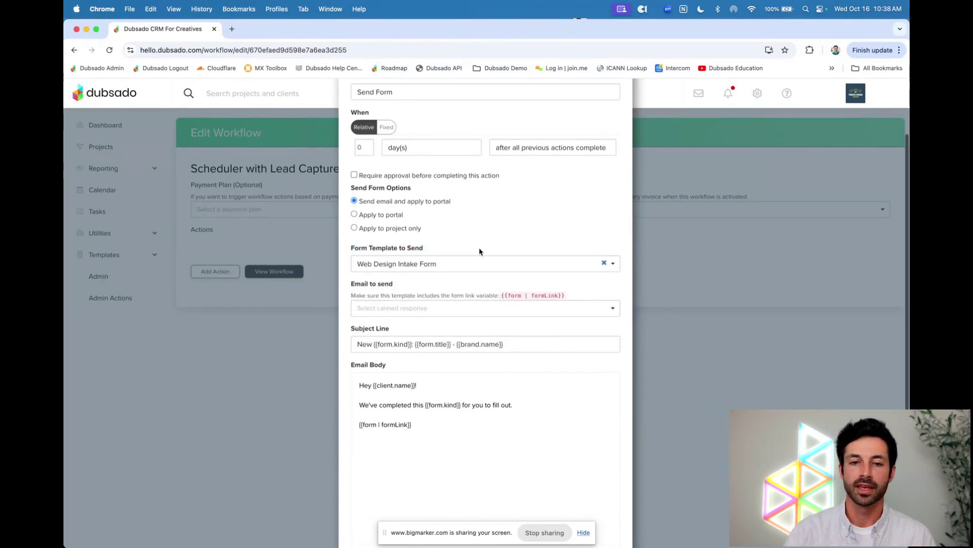
pyautogui.scroll(-1, 450, 384)
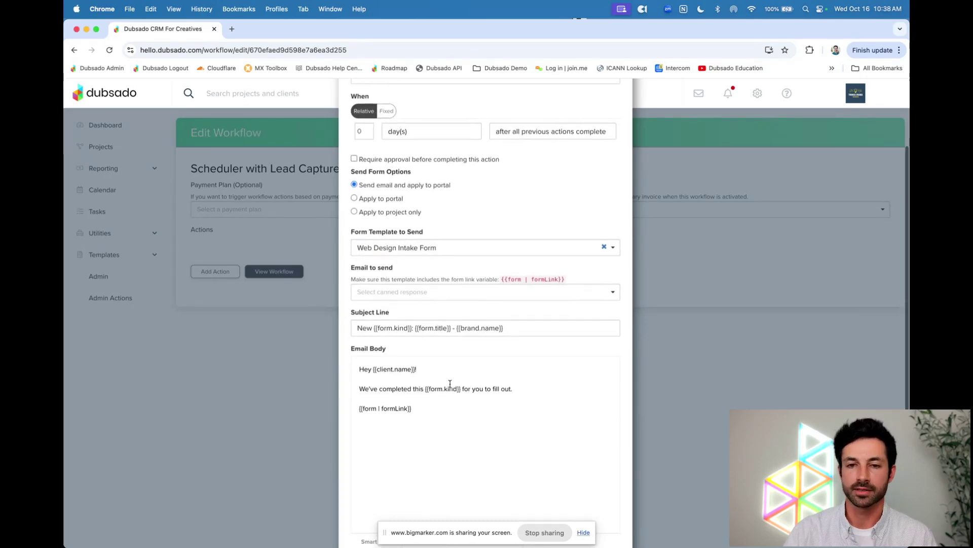
pyautogui.scroll(-1, 450, 384)
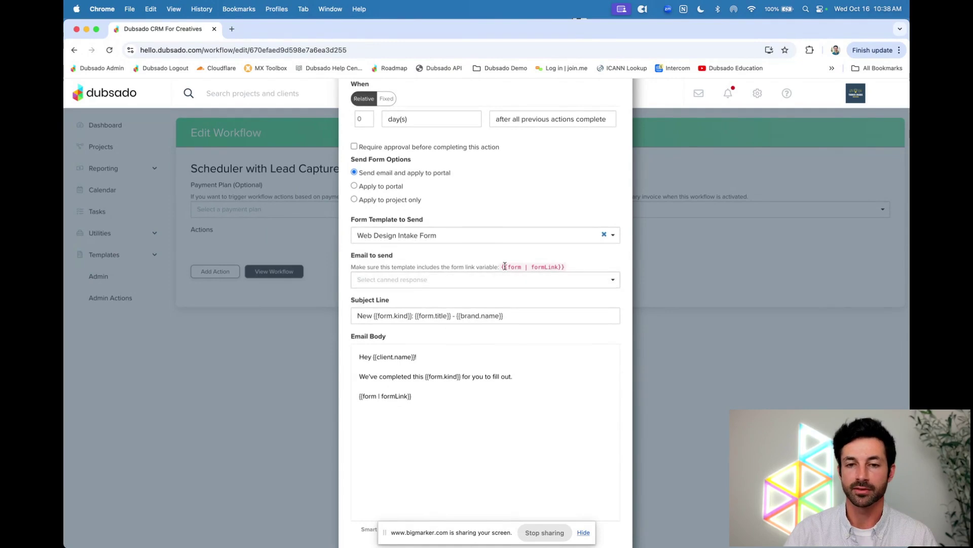
pyautogui.moveTo(501, 266); pyautogui.dragTo(558, 265)
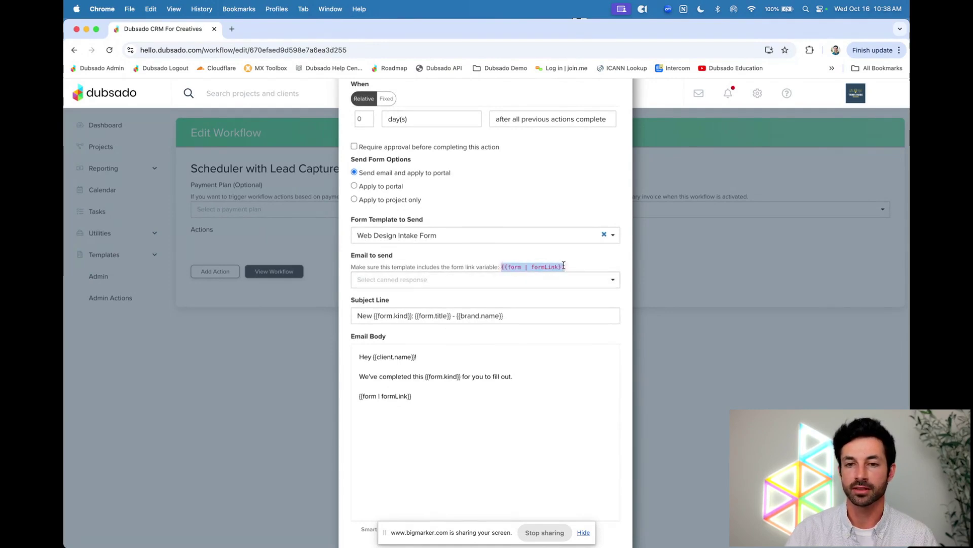
pyautogui.moveTo(414, 396); pyautogui.dragTo(360, 397)
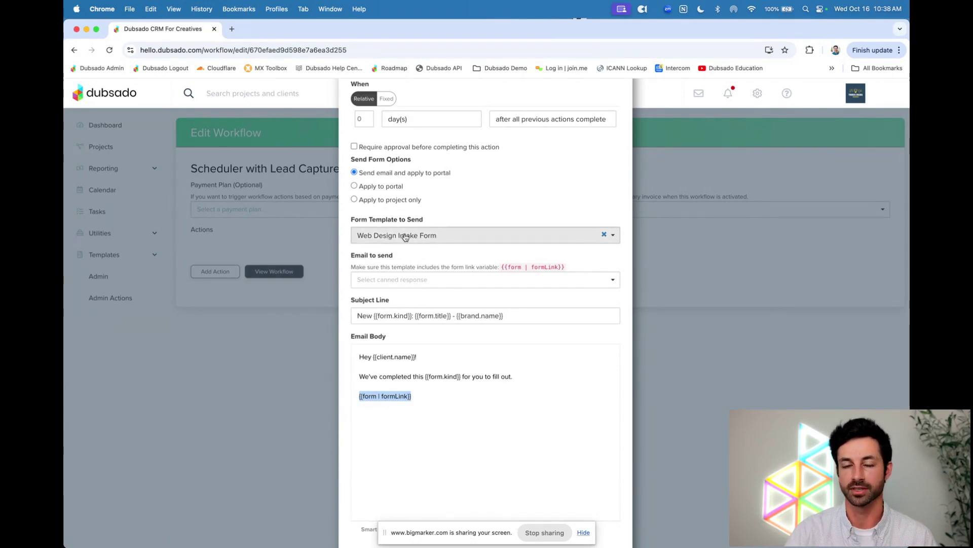
pyautogui.scroll(-3, 479, 214)
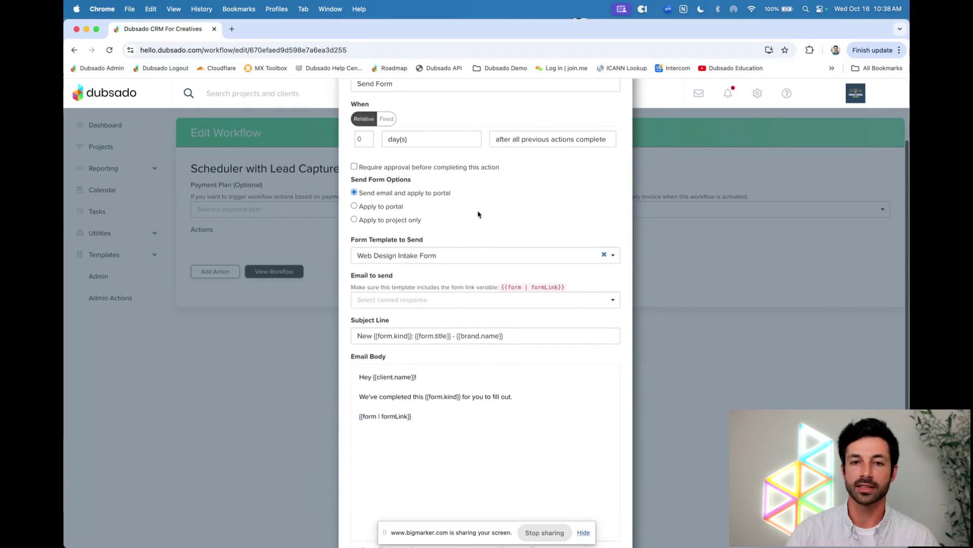
pyautogui.click(600, 517)
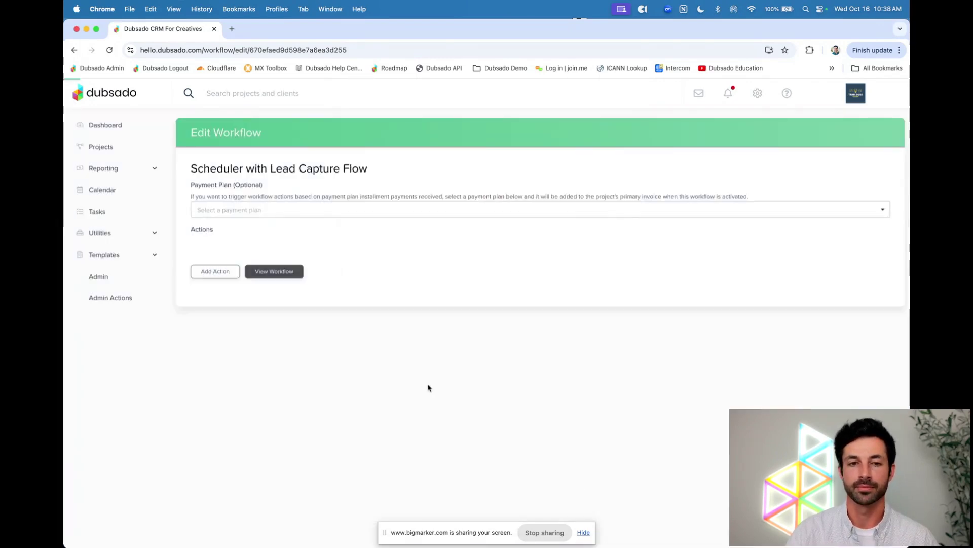
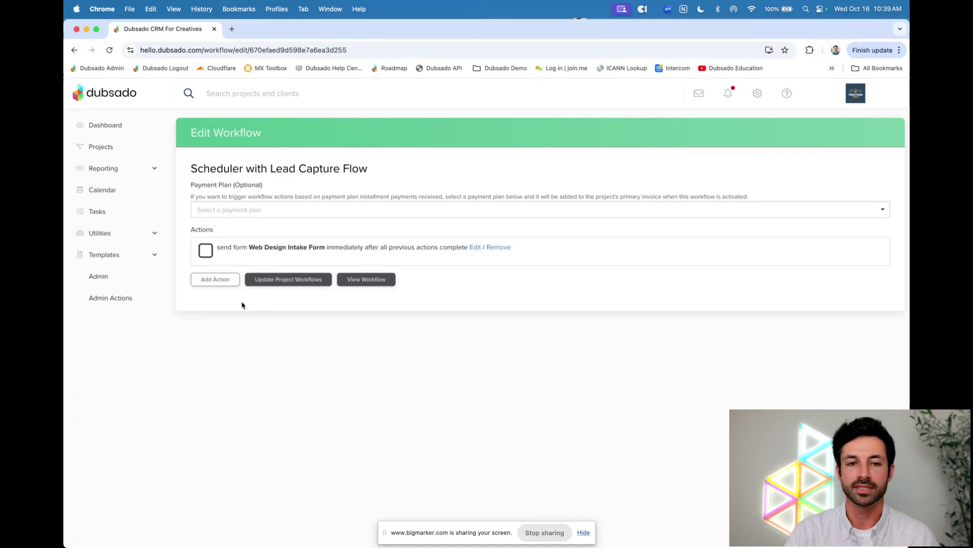
# - Start a Send Contract workflow action and review its timing triggers, keeping it after all previous actions complete
pyautogui.click(221, 284)
pyautogui.click(354, 288)
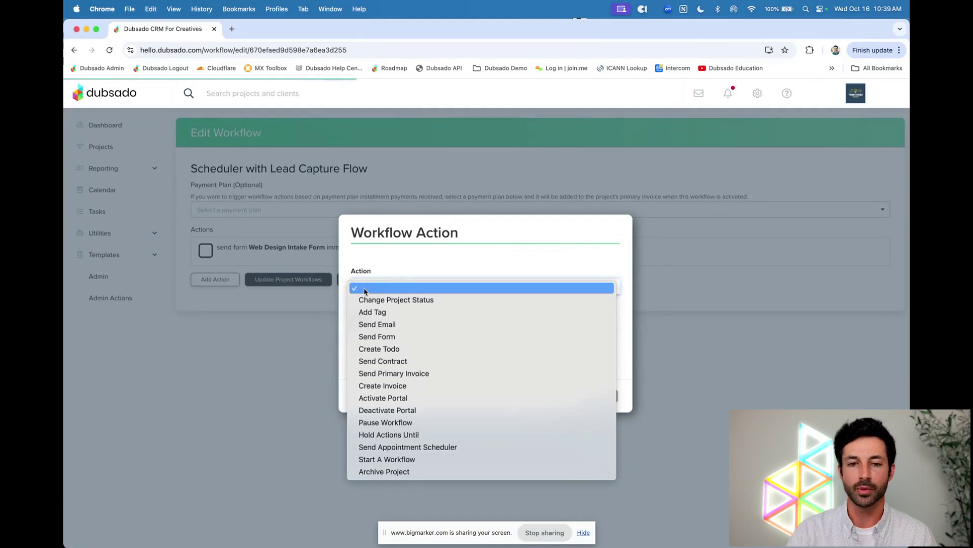
pyautogui.click(384, 361)
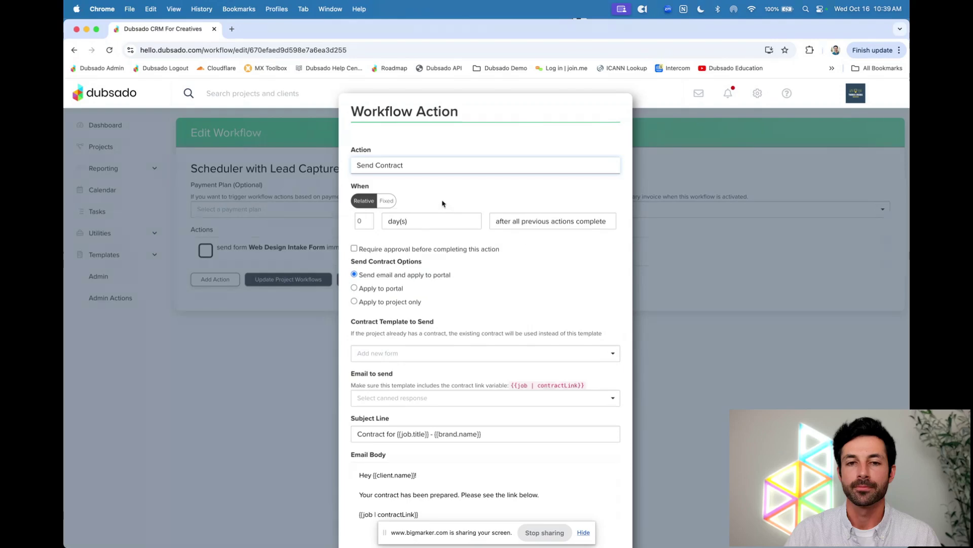
pyautogui.moveTo(353, 187); pyautogui.dragTo(369, 187)
pyautogui.click(409, 187)
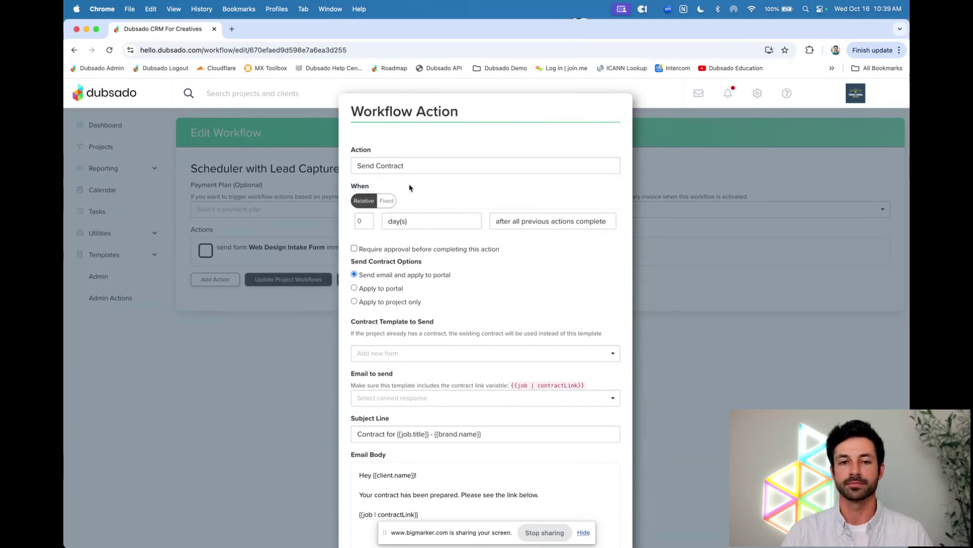
pyautogui.click(524, 226)
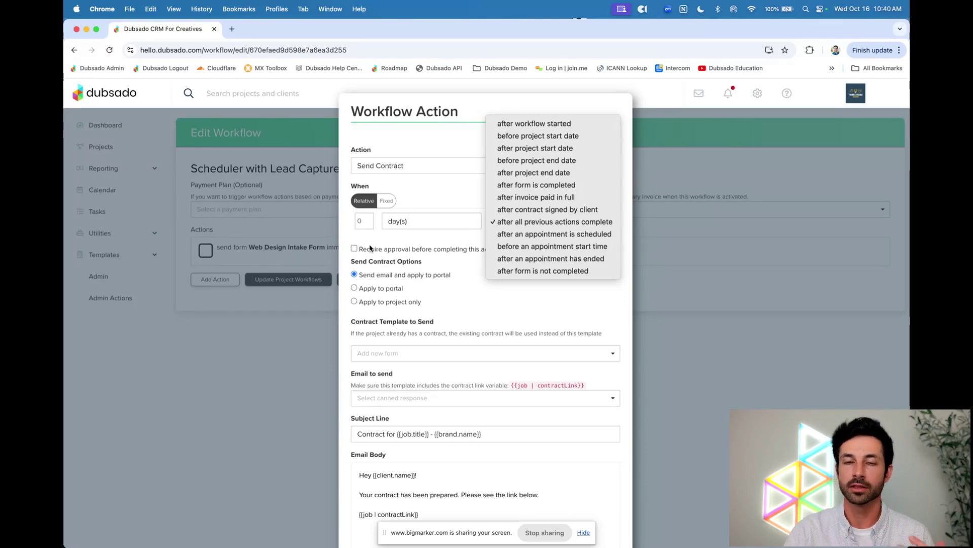
pyautogui.click(446, 201)
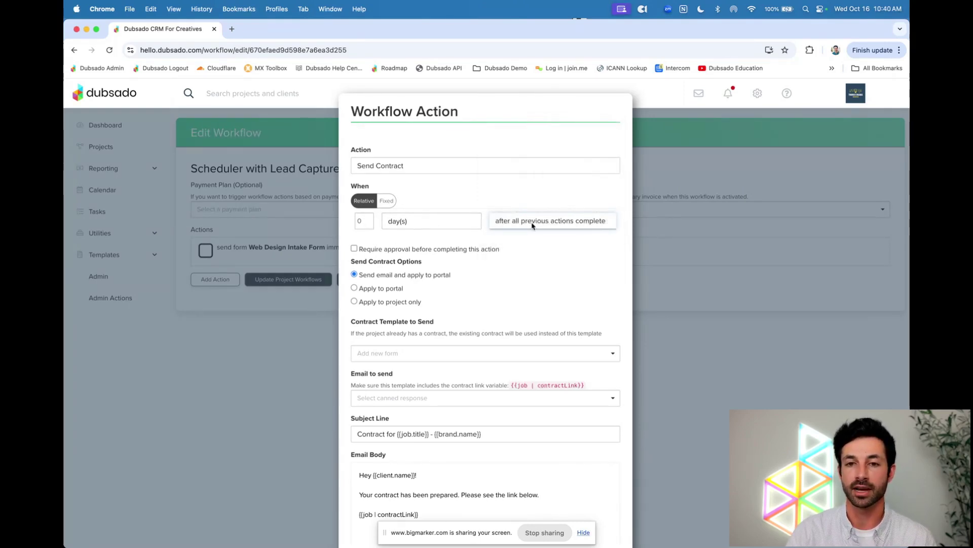
# - Require approval before completing the Send Contract action and choose Three Dubs Website Design as its contract template
pyautogui.click(359, 249)
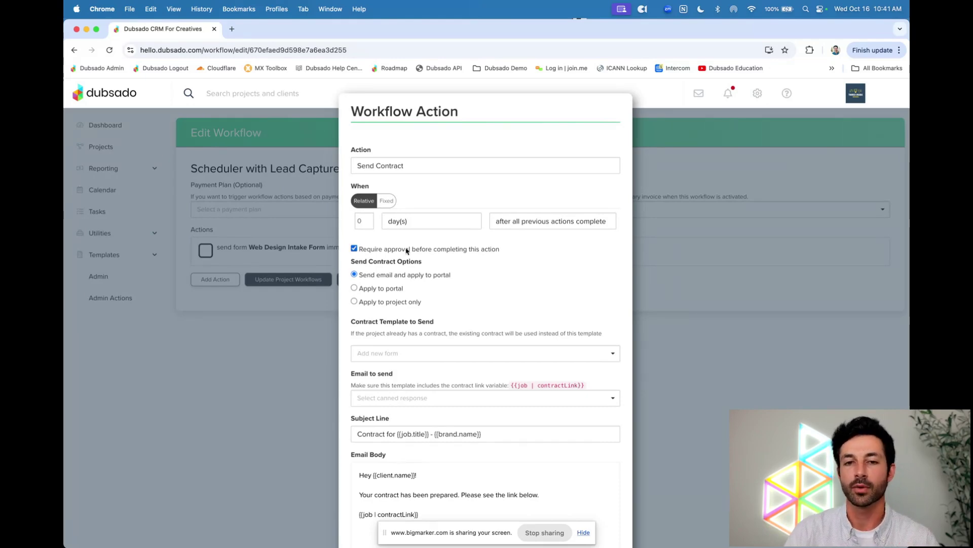
pyautogui.scroll(-1, 472, 248)
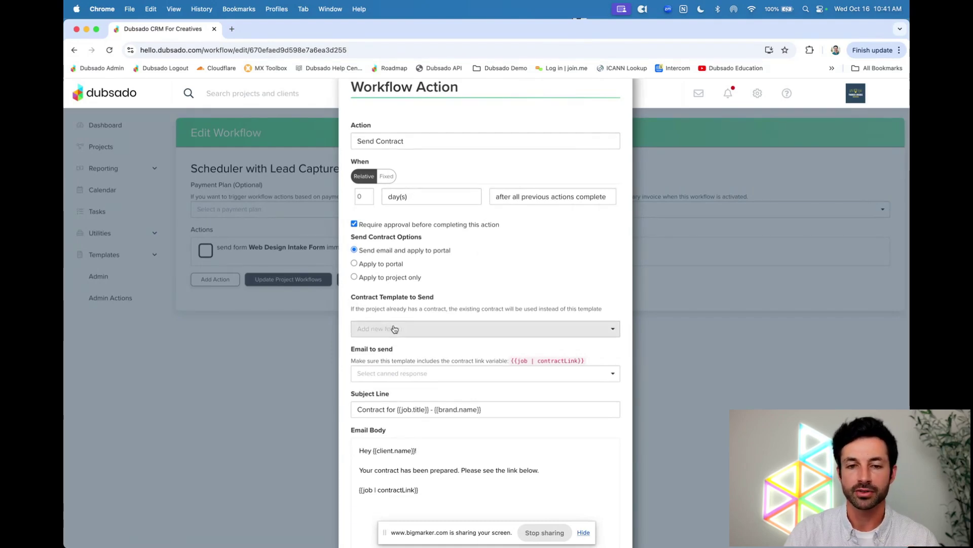
pyautogui.moveTo(351, 297); pyautogui.dragTo(460, 299)
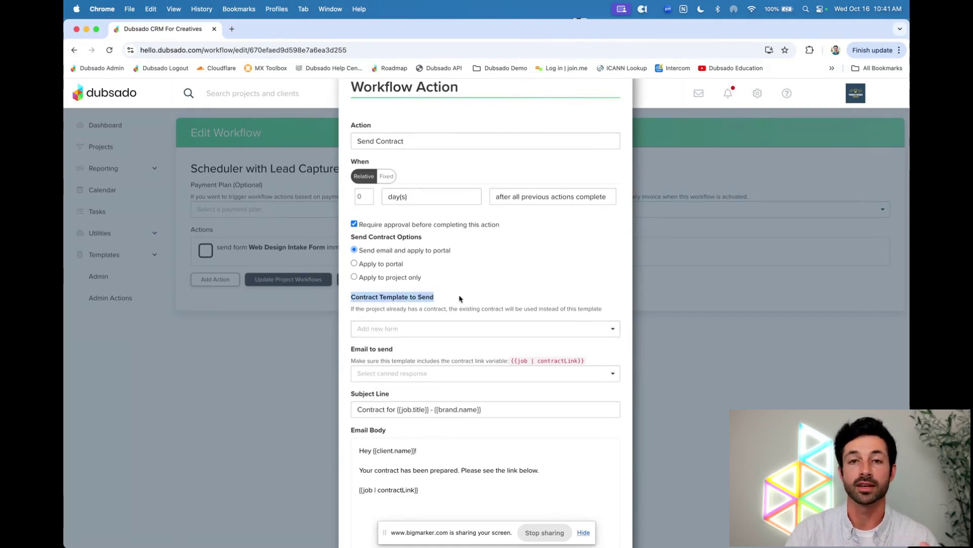
pyautogui.click(440, 328)
pyautogui.scroll(-2, 450, 351)
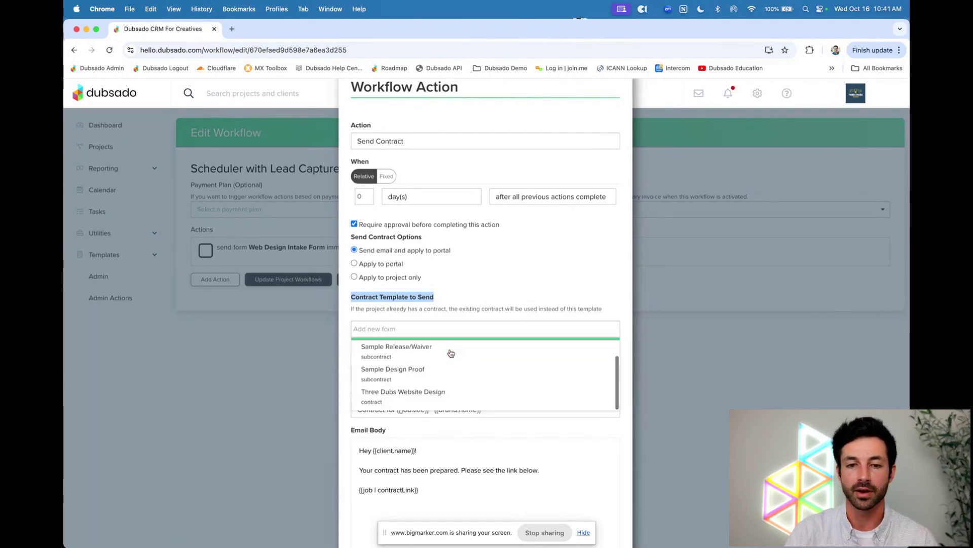
pyautogui.click(416, 394)
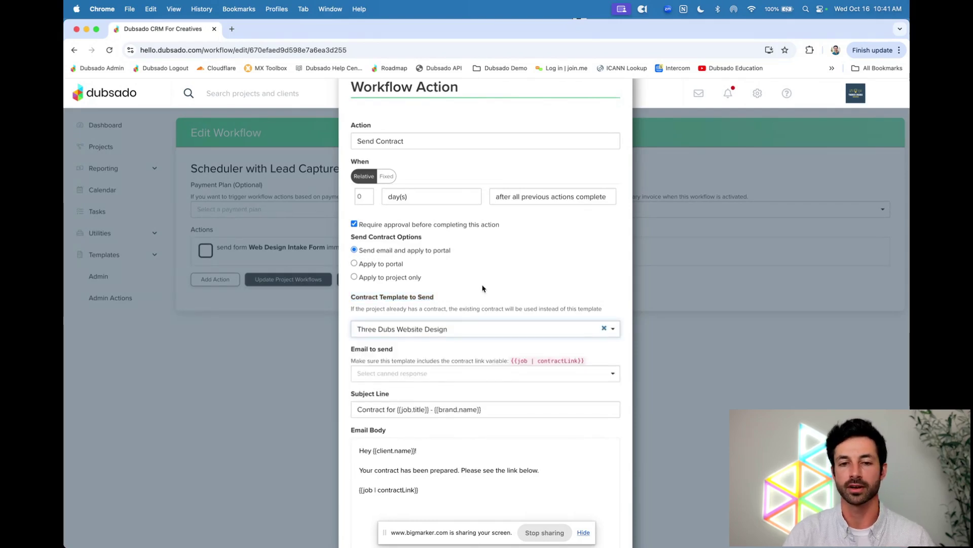
# - Check that the Send Contract action's email body includes the contract link variable {{job | contractLink}}
pyautogui.scroll(-3, 484, 291)
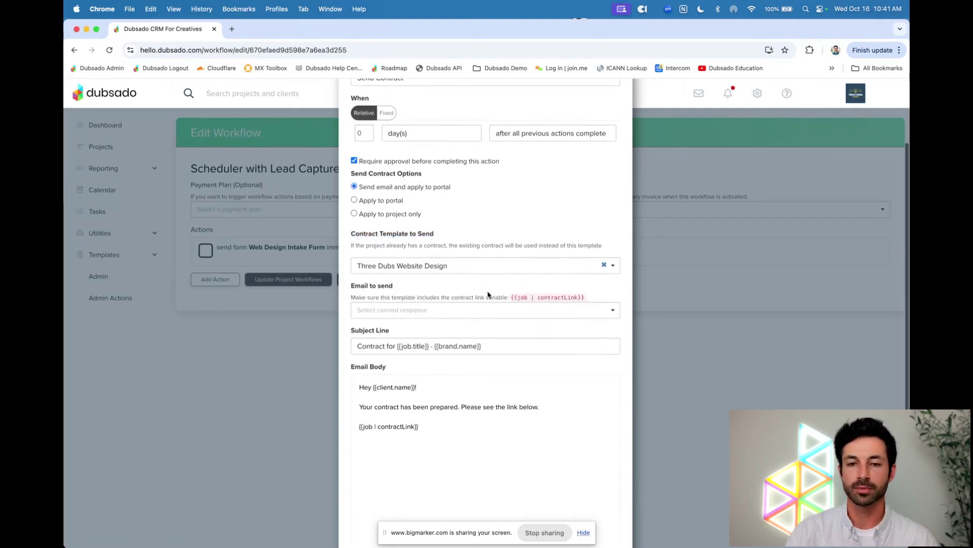
pyautogui.moveTo(350, 285); pyautogui.dragTo(424, 291)
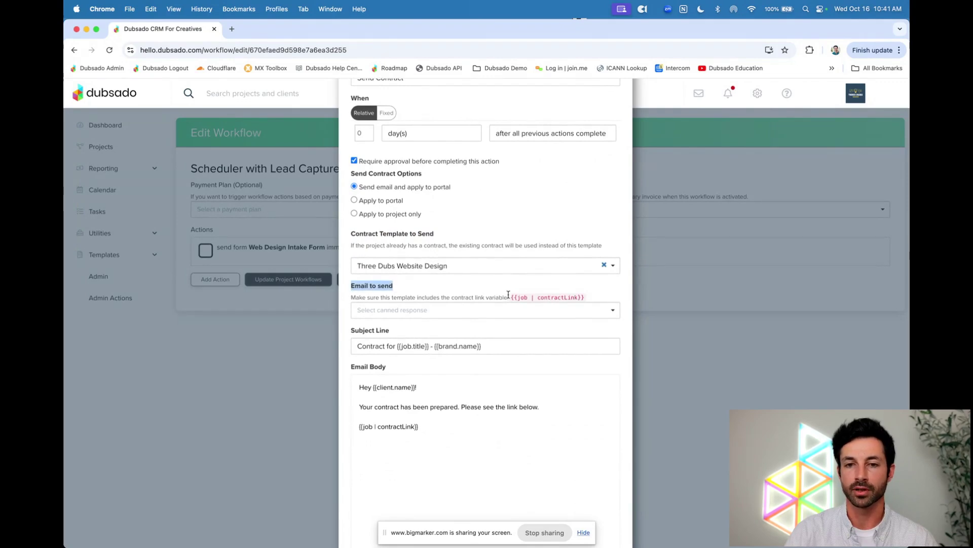
pyautogui.moveTo(508, 294); pyautogui.dragTo(584, 295)
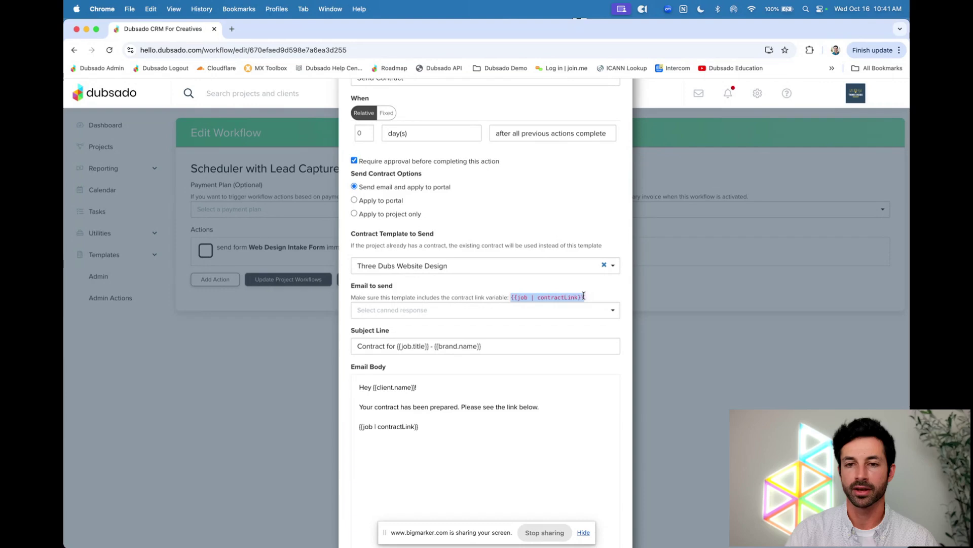
pyautogui.scroll(-1, 546, 287)
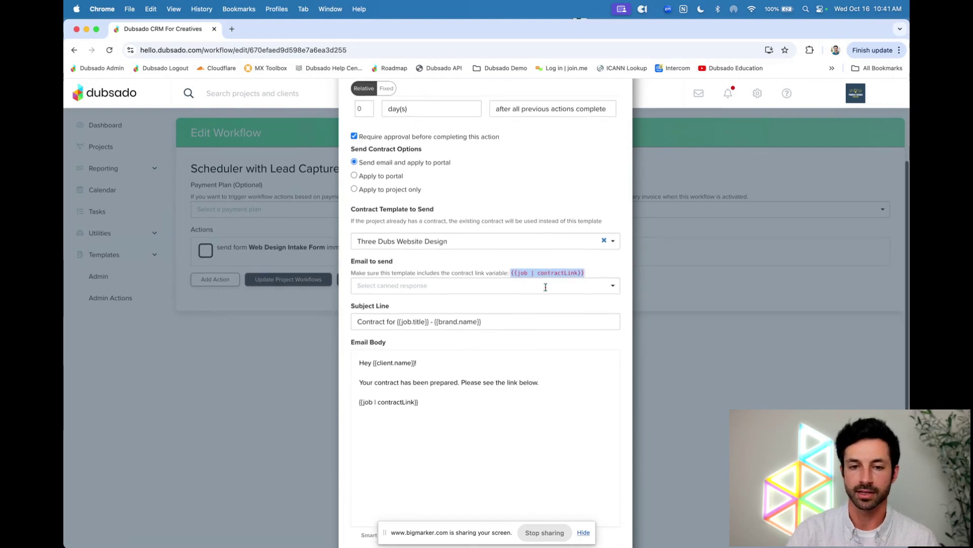
pyautogui.moveTo(419, 398); pyautogui.dragTo(358, 398)
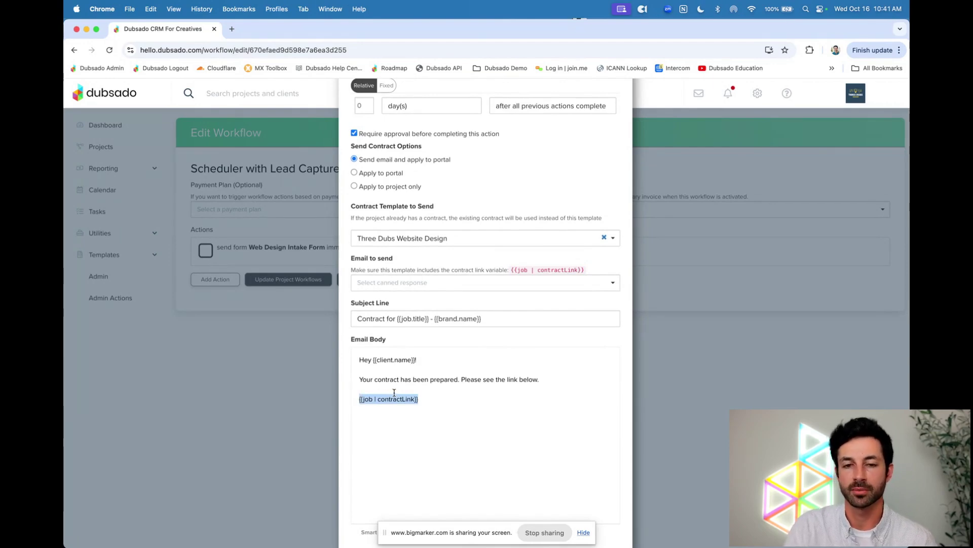
pyautogui.click(421, 400)
pyautogui.moveTo(421, 400); pyautogui.dragTo(357, 397)
# - Review the link smart fields available for the Send Contract email body, including Contract Link, without inserting one
pyautogui.scroll(-3, 406, 389)
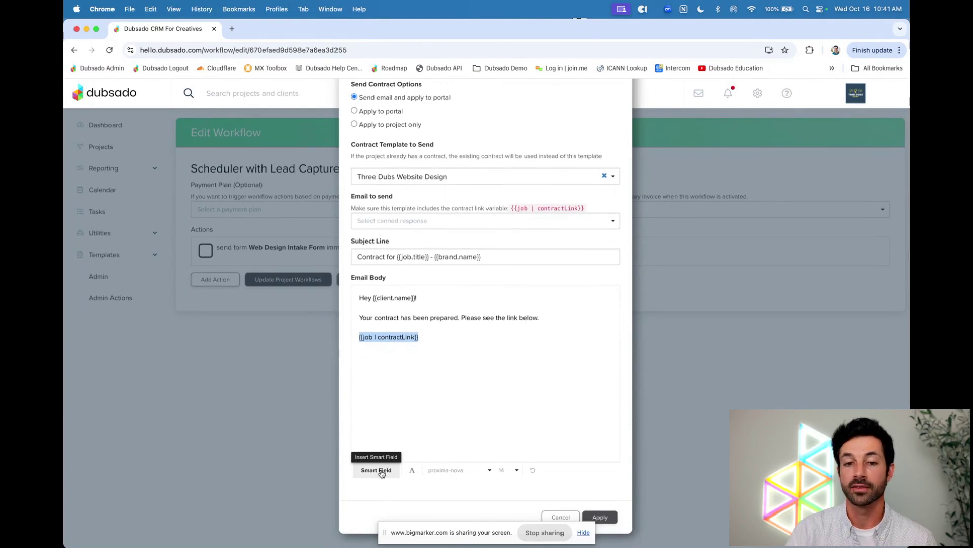
pyautogui.click(381, 472)
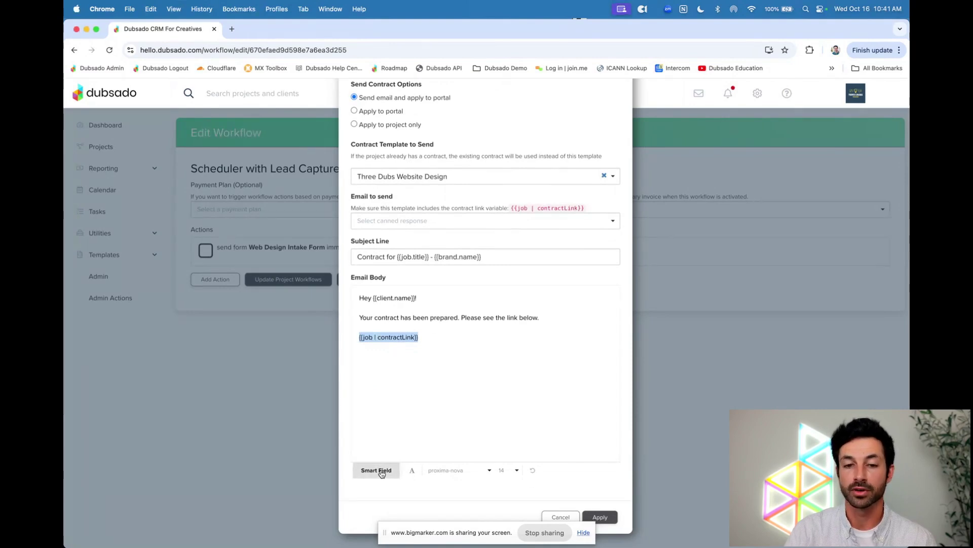
pyautogui.click(530, 454)
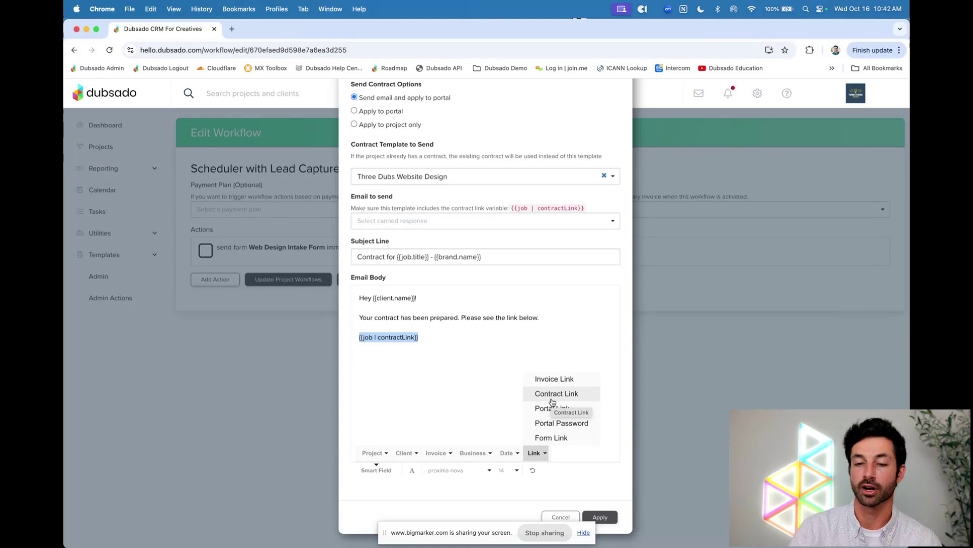
pyautogui.click(497, 389)
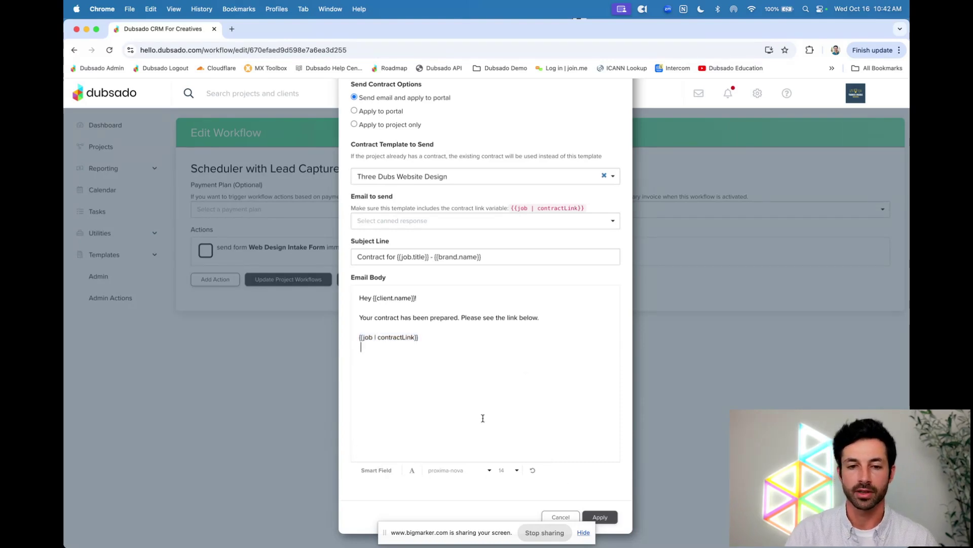
# - Recheck the Send Contract action's settings and apply the action to the workflow
pyautogui.scroll(5, 496, 330)
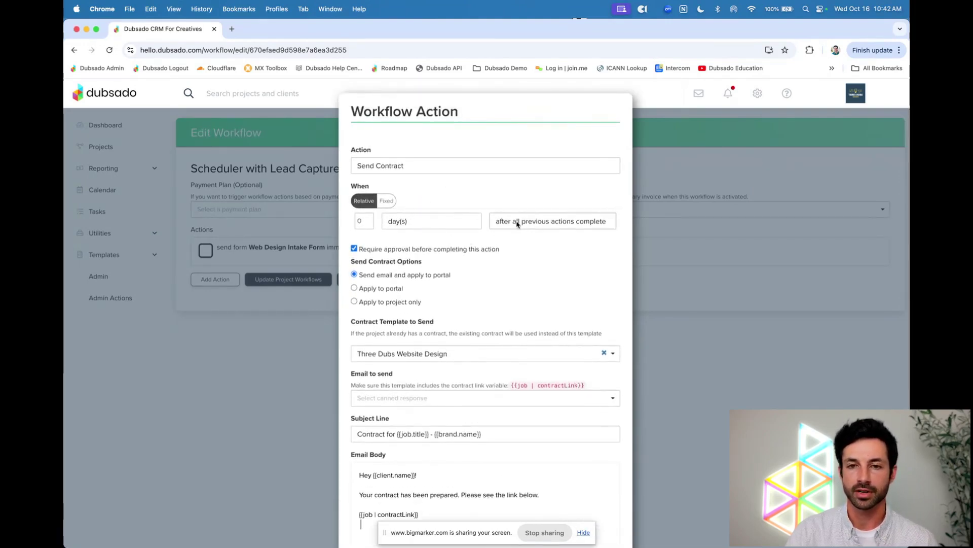
pyautogui.scroll(-3, 496, 262)
pyautogui.scroll(-5, 554, 390)
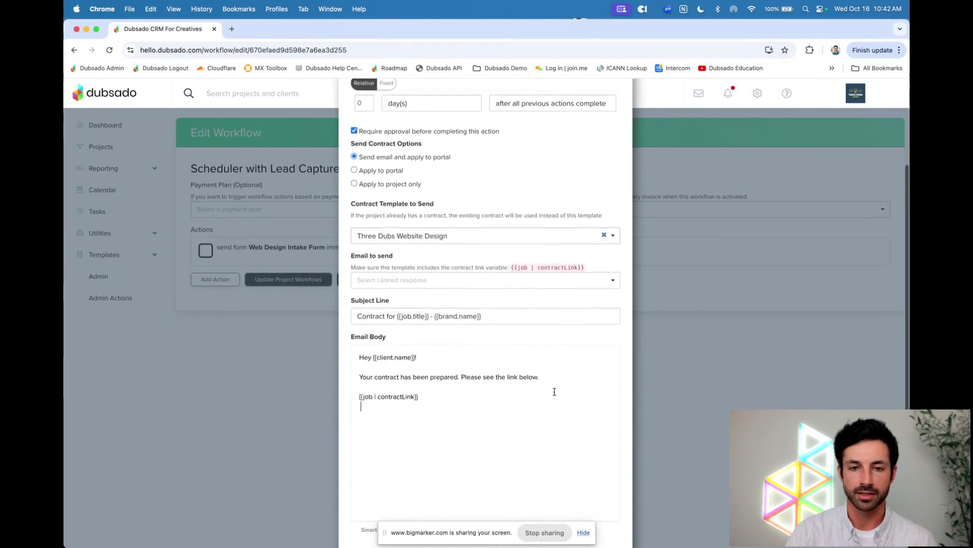
pyautogui.click(604, 515)
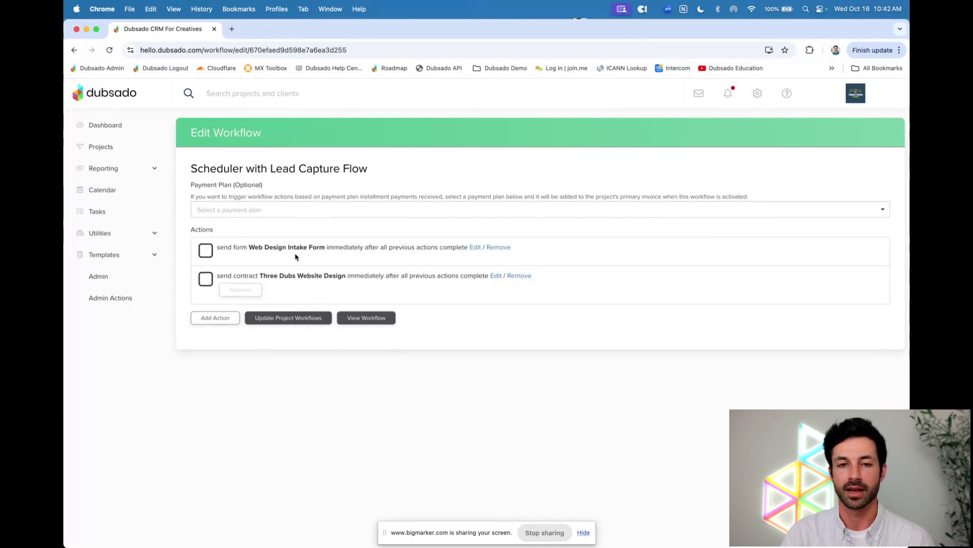
# - Start another Send Form workflow action and choose Web Design Intake Form as its form template
pyautogui.click(208, 318)
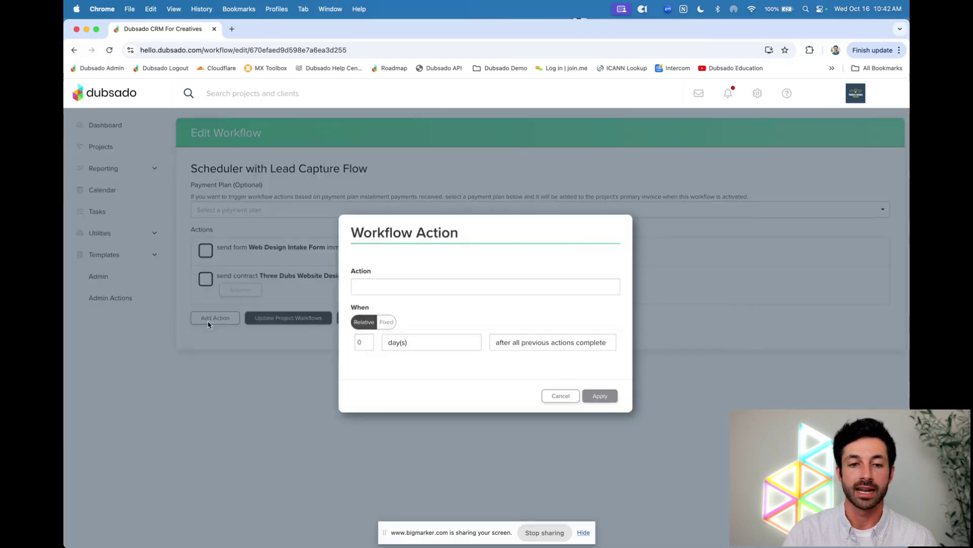
pyautogui.click(368, 293)
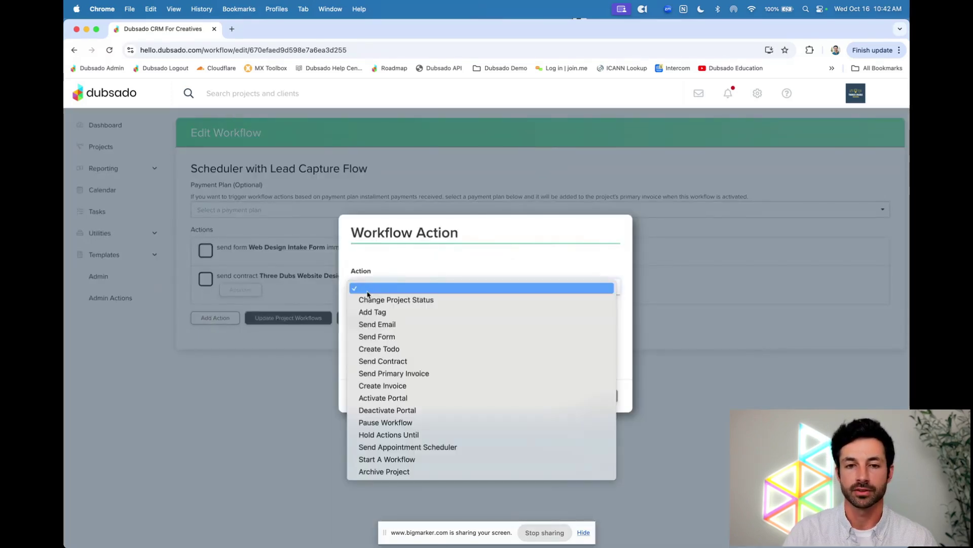
pyautogui.click(381, 337)
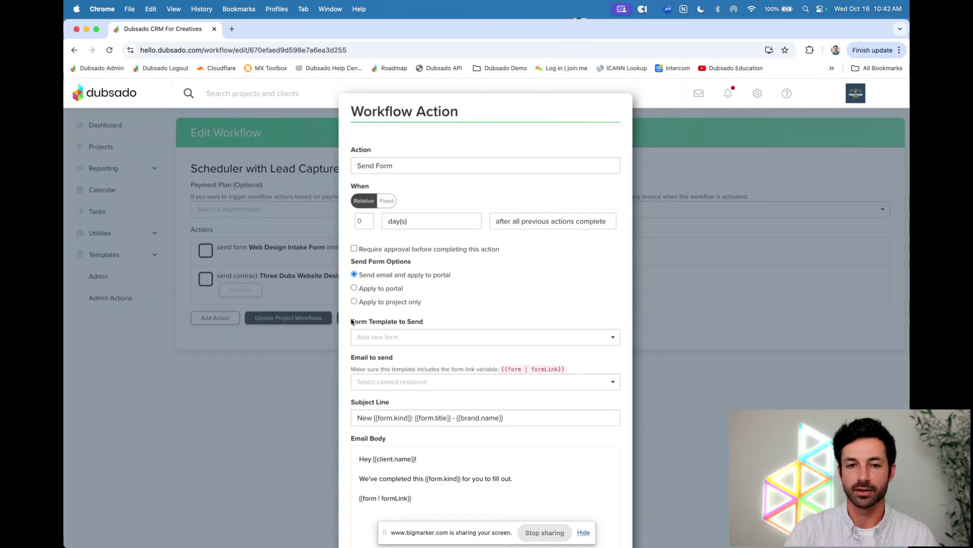
pyautogui.moveTo(352, 322); pyautogui.dragTo(435, 322)
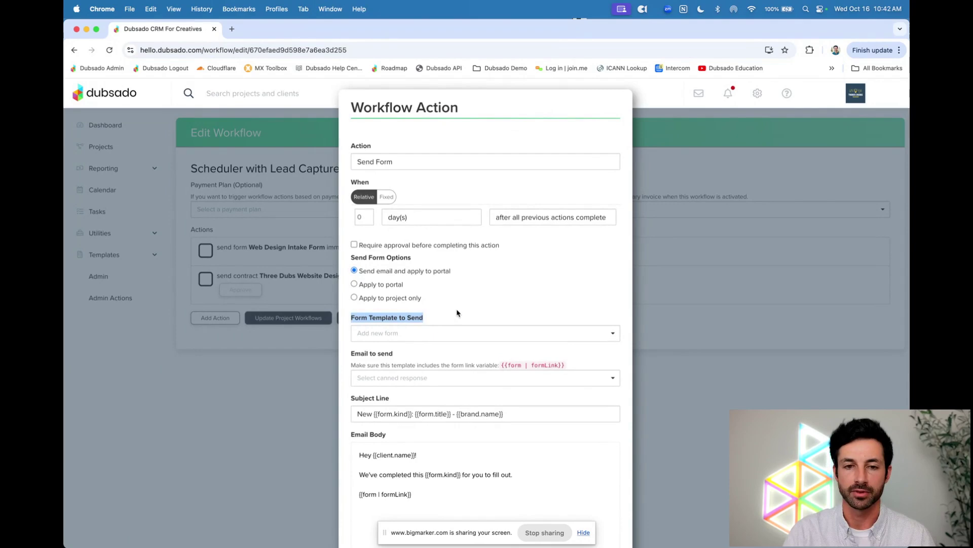
pyautogui.click(456, 313)
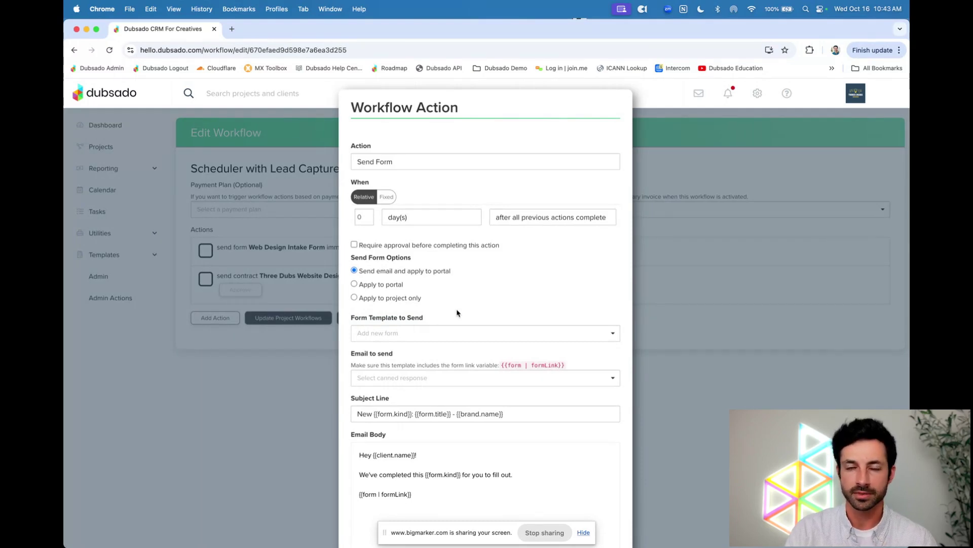
pyautogui.click(398, 333)
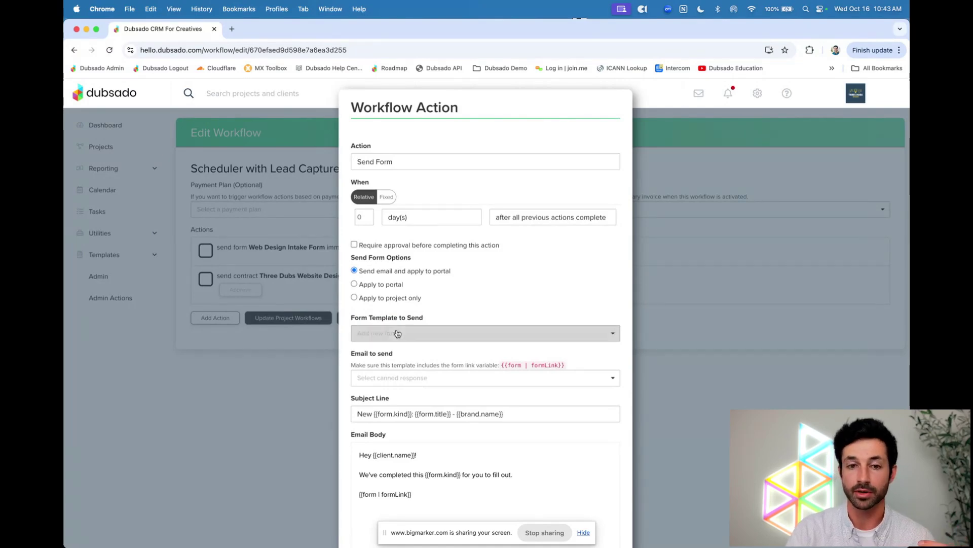
pyautogui.scroll(-3, 422, 360)
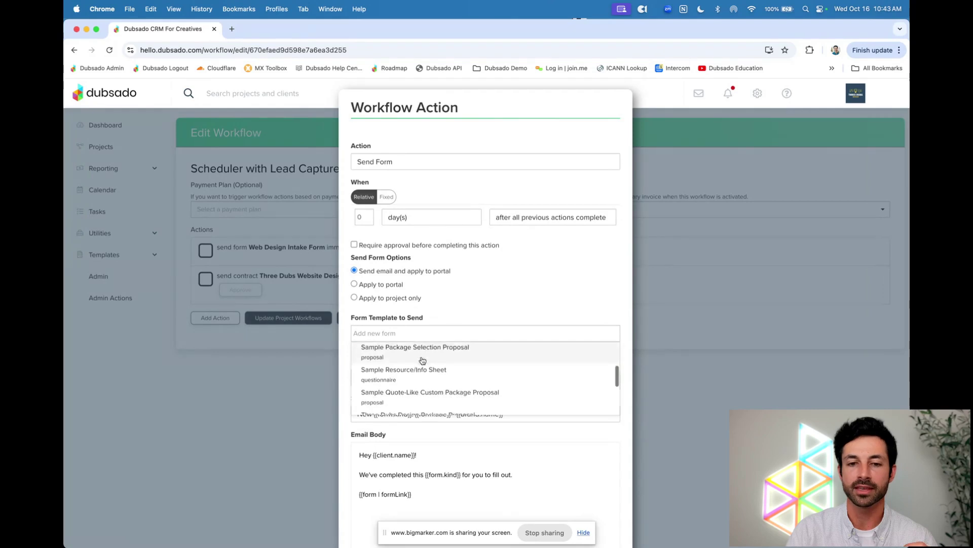
pyautogui.scroll(-5, 422, 360)
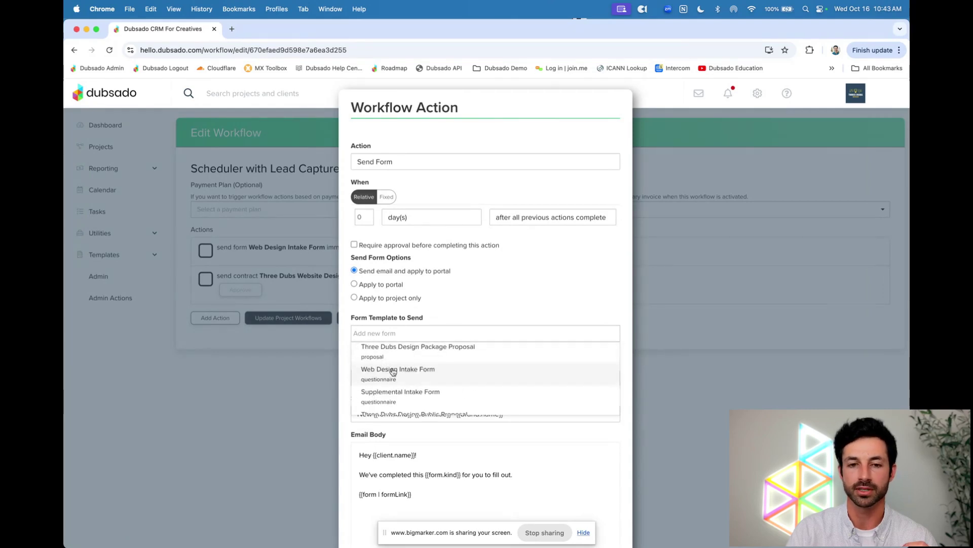
pyautogui.click(397, 372)
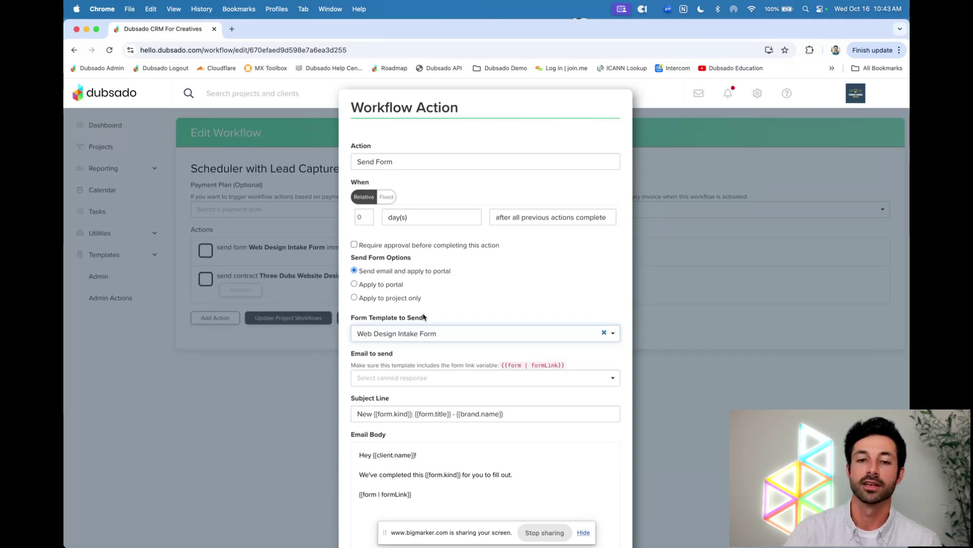
# - Set the new Send Form action's timing to 3 days after form is not completed
pyautogui.moveTo(350, 318); pyautogui.dragTo(442, 325)
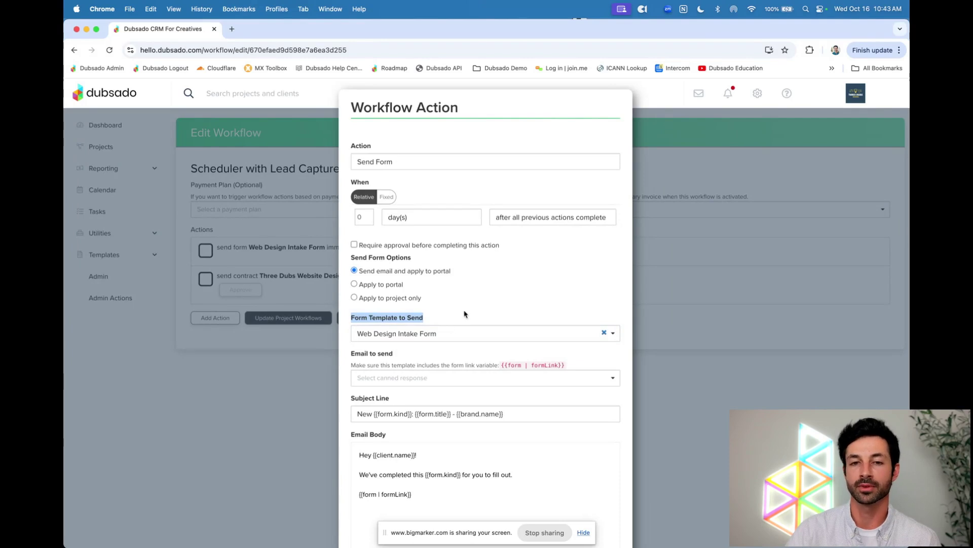
pyautogui.moveTo(351, 186); pyautogui.dragTo(370, 186)
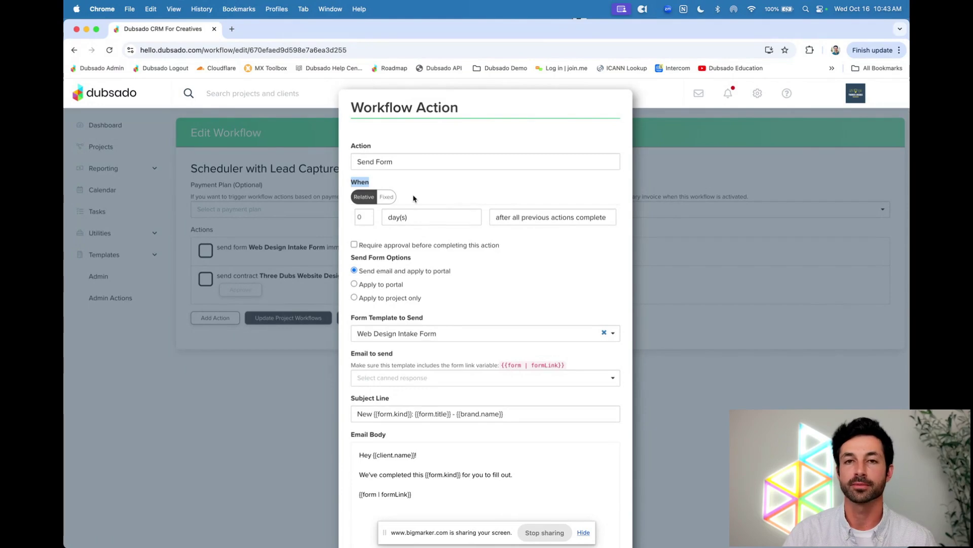
pyautogui.doubleClick(368, 215)
pyautogui.click(368, 215)
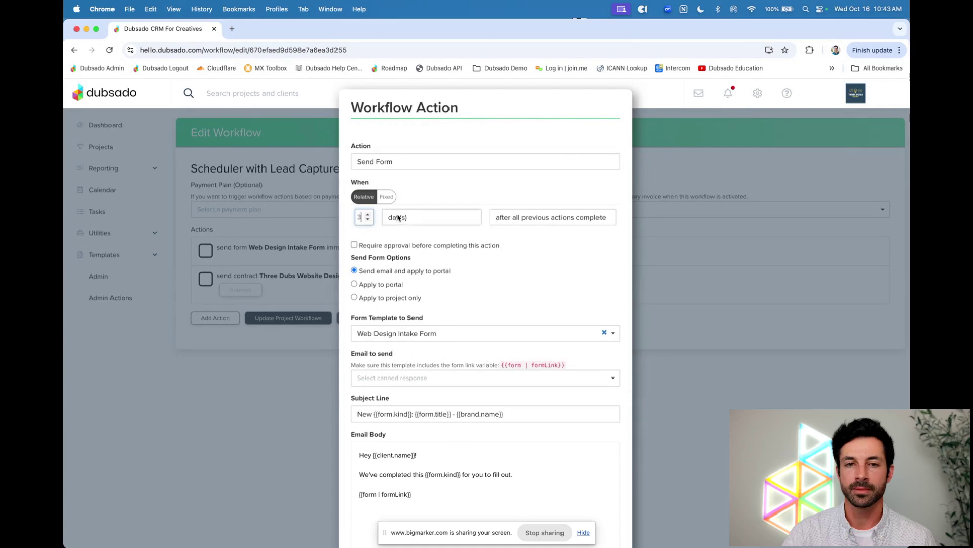
pyautogui.click(515, 222)
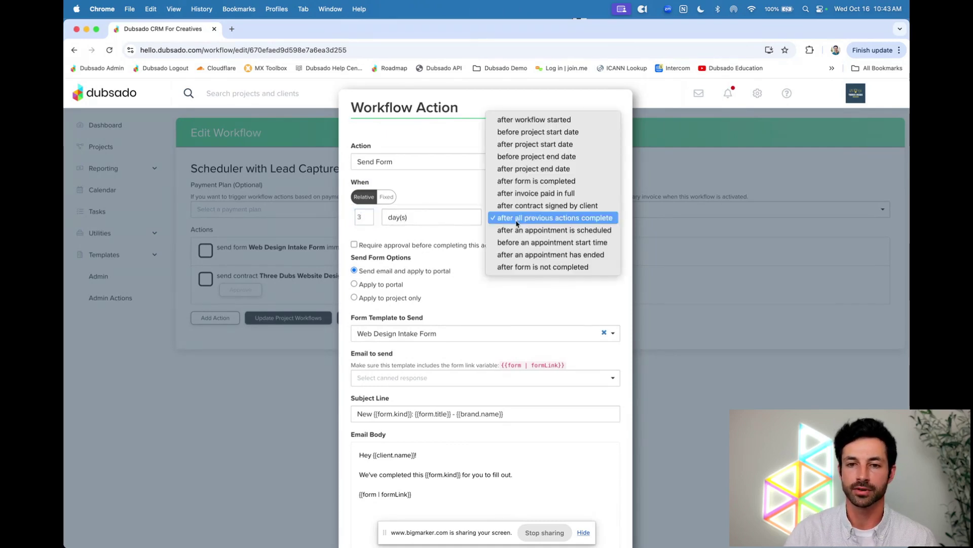
pyautogui.click(521, 268)
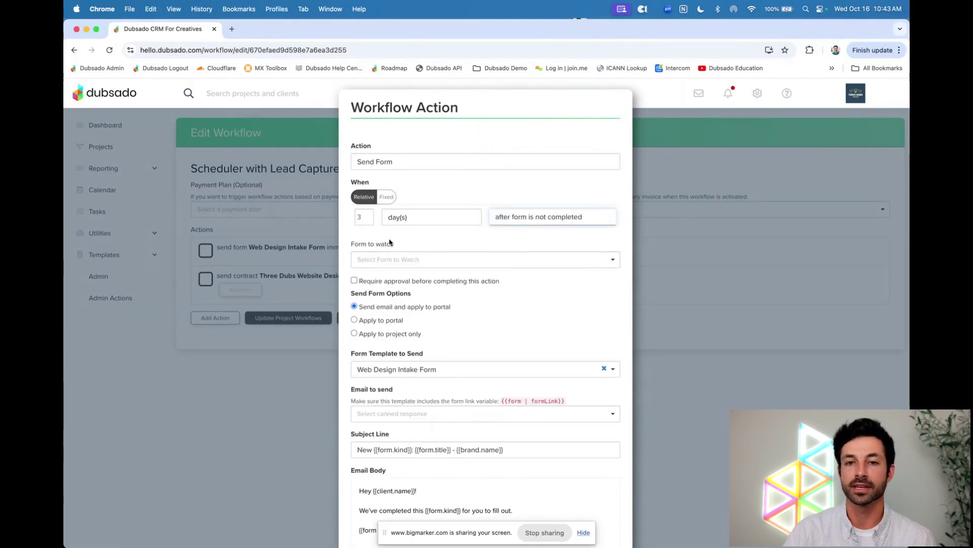
# - Choose Web Design Intake Form as the form to watch for the new Send Form action's trigger
pyautogui.moveTo(351, 244); pyautogui.dragTo(393, 245)
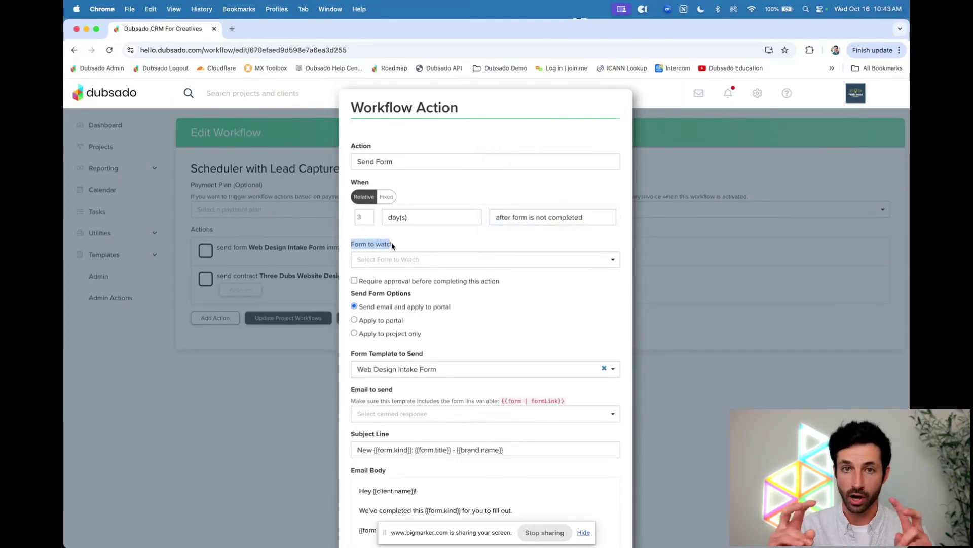
pyautogui.click(411, 259)
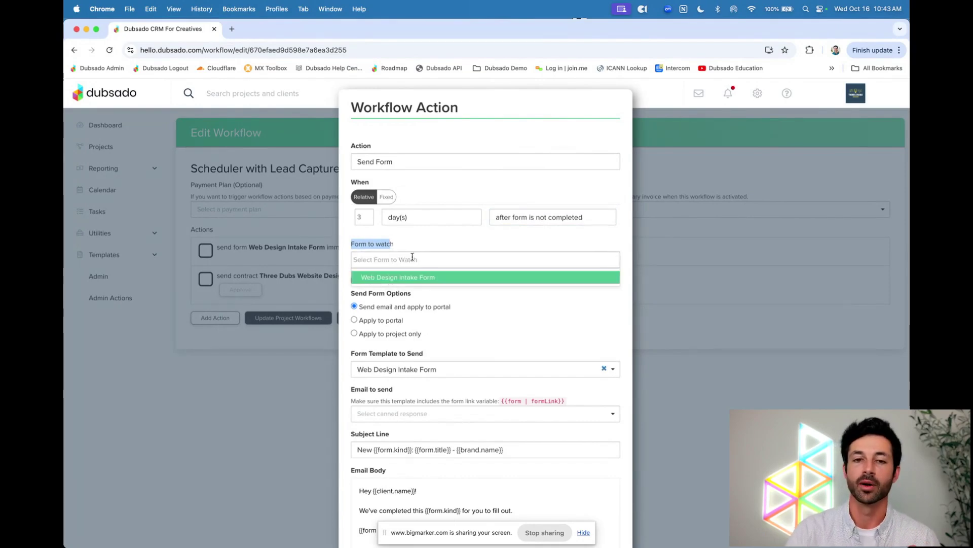
pyautogui.click(395, 282)
pyautogui.scroll(-2, 453, 238)
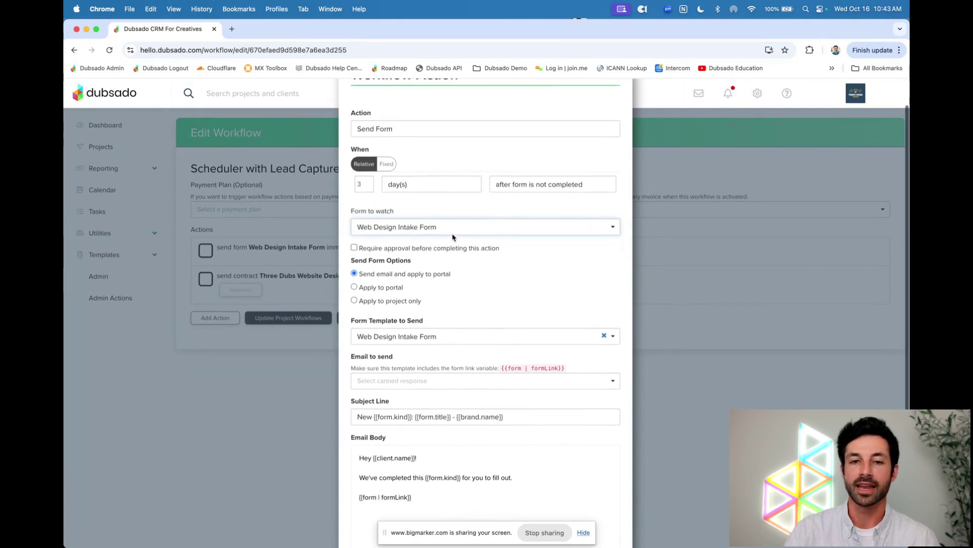
pyautogui.scroll(1, 454, 238)
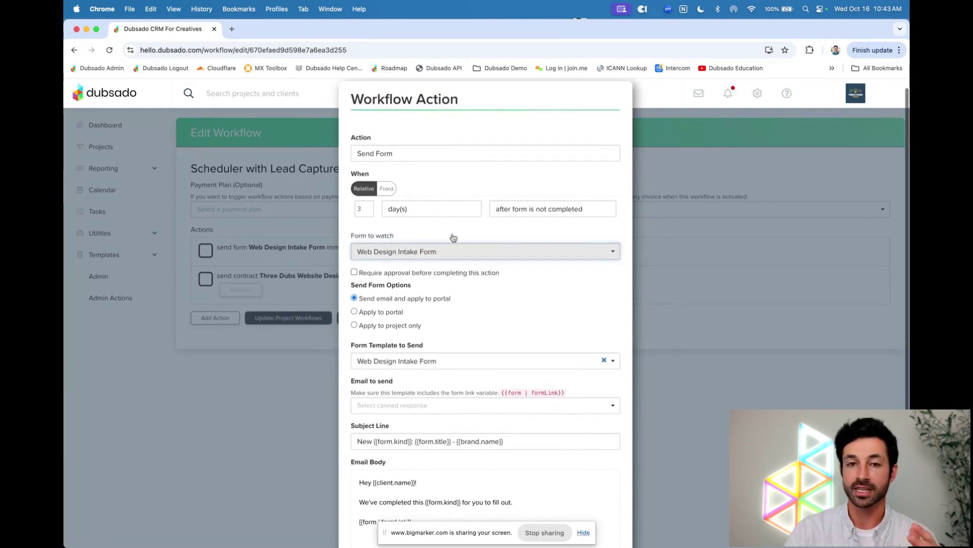
# - Apply the reminder Send Form action and move it above the Send Contract action in the workflow's action list
pyautogui.scroll(-1, 454, 229)
pyautogui.scroll(-5, 507, 355)
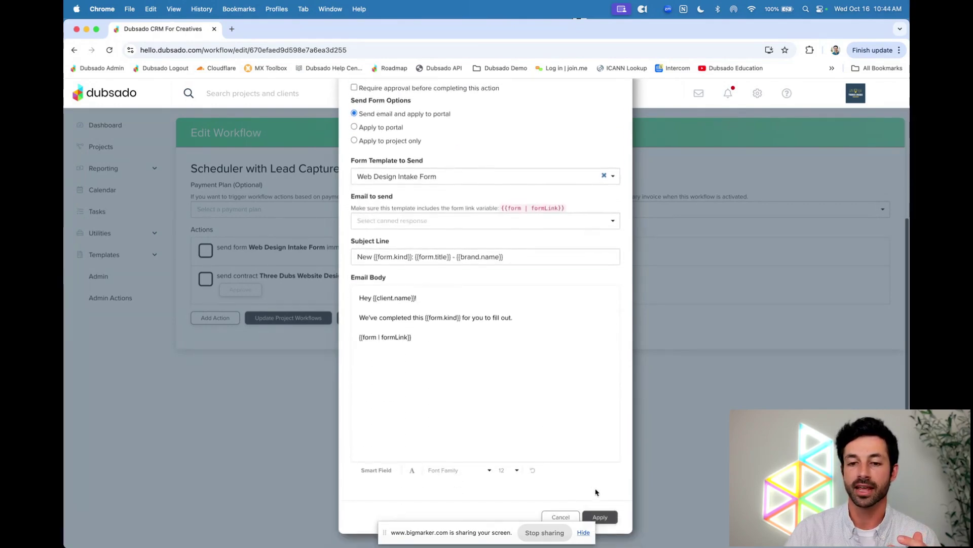
pyautogui.click(601, 516)
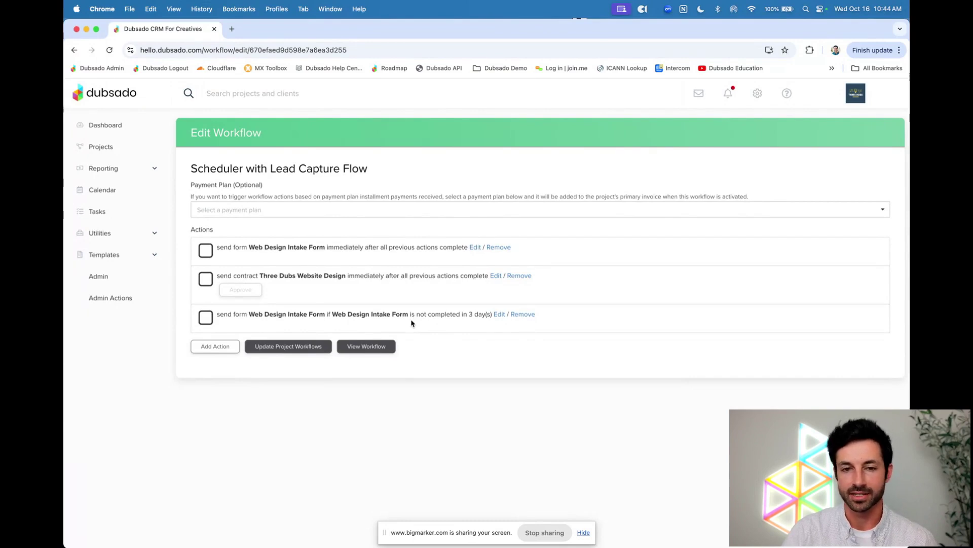
pyautogui.moveTo(411, 323); pyautogui.dragTo(410, 272)
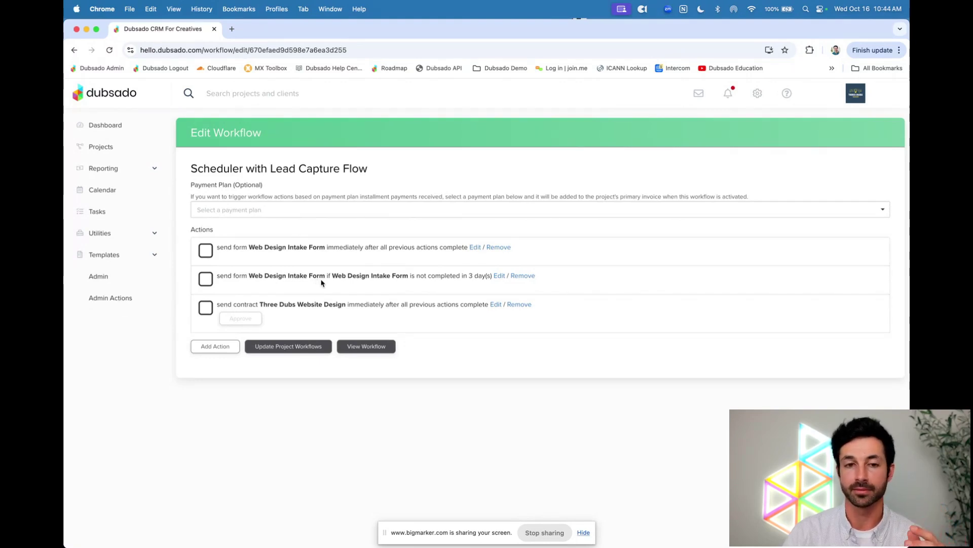
# - Change the Send Contract action's trigger to after form is completed, watching the Web Design Intake Form, and apply the change
pyautogui.click(495, 307)
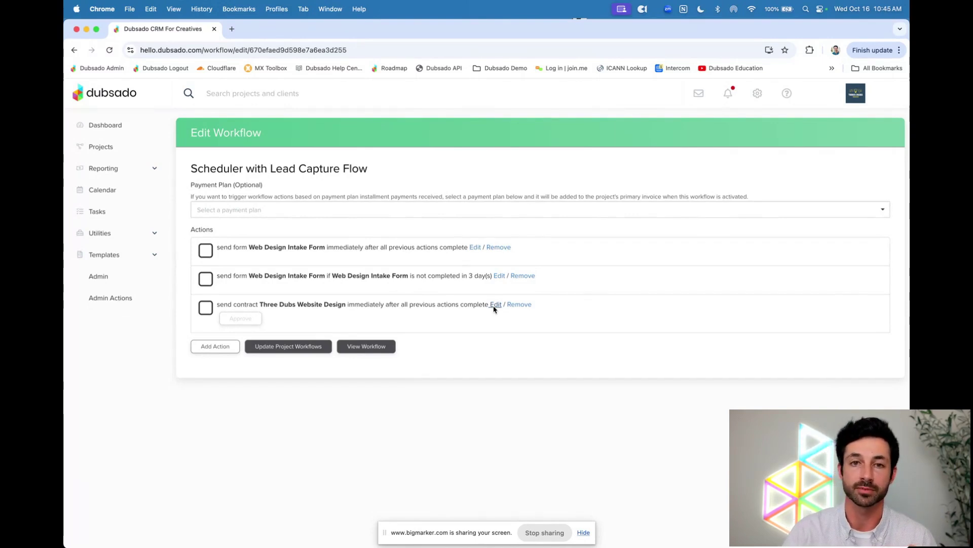
pyautogui.click(494, 305)
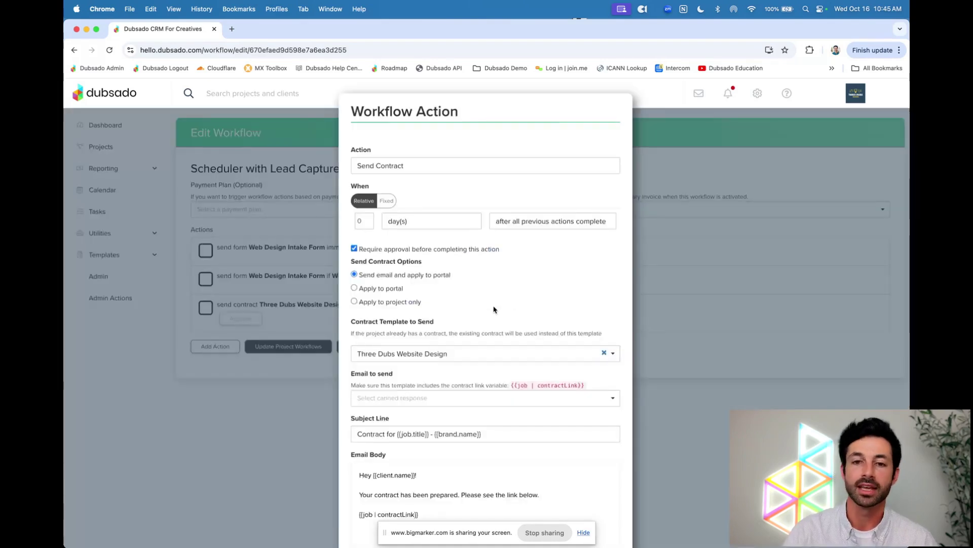
pyautogui.click(524, 226)
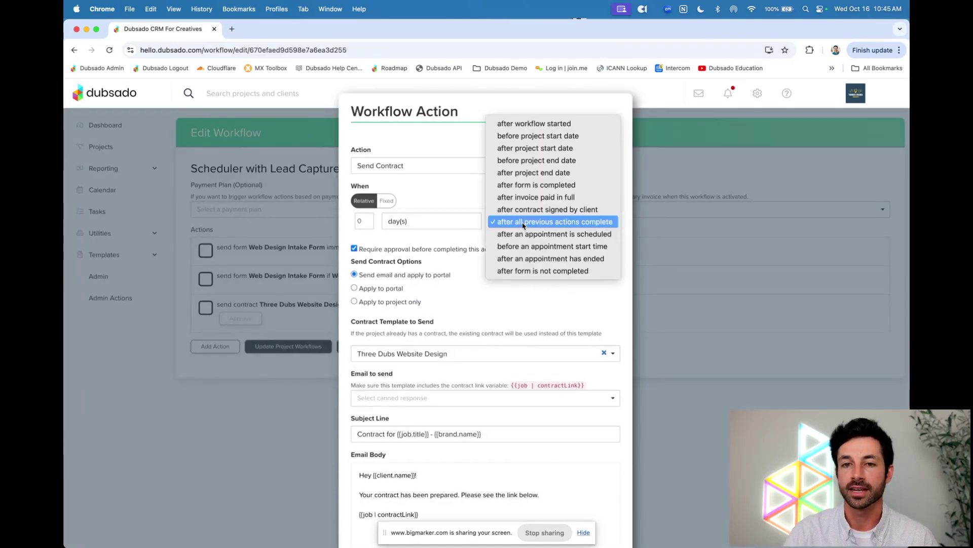
pyautogui.click(523, 192)
pyautogui.click(412, 263)
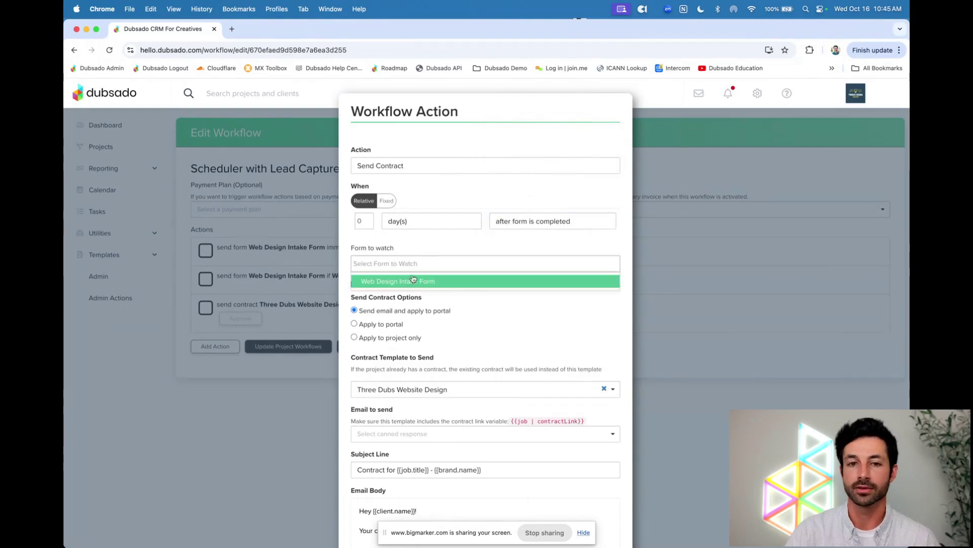
pyautogui.click(402, 283)
pyautogui.scroll(-5, 512, 375)
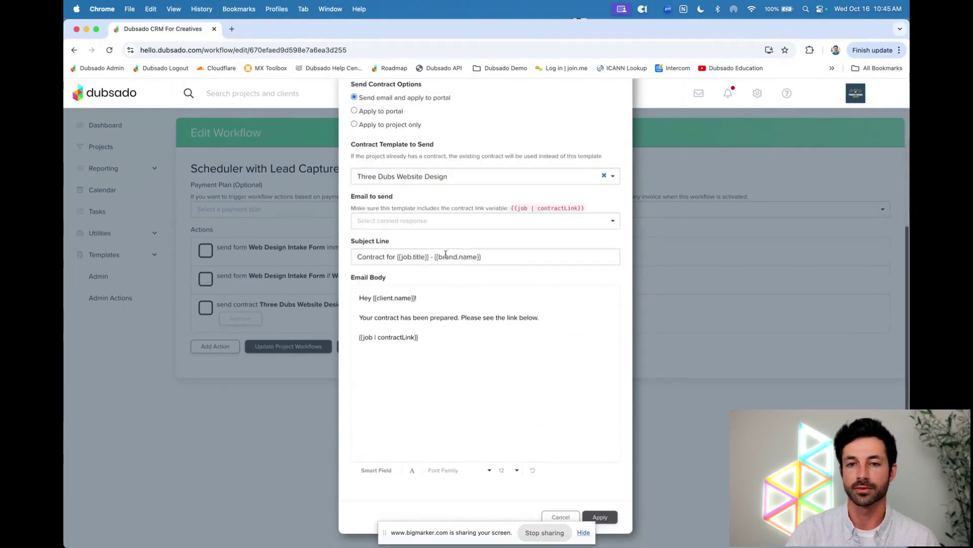
pyautogui.click(600, 516)
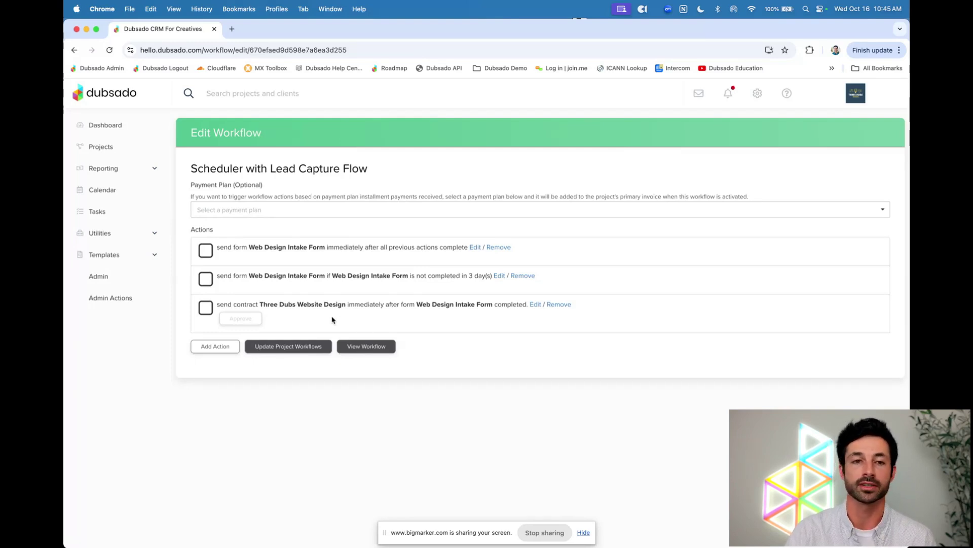
# - Open the Three Dubs Website Design contract template and look at the expiration date options in its form settings
pyautogui.click(108, 257)
pyautogui.click(110, 296)
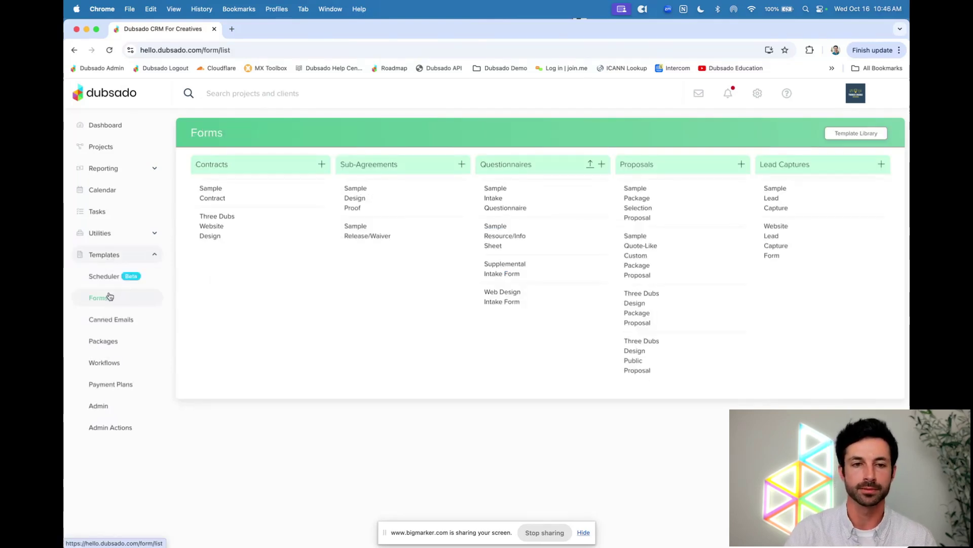
pyautogui.click(214, 222)
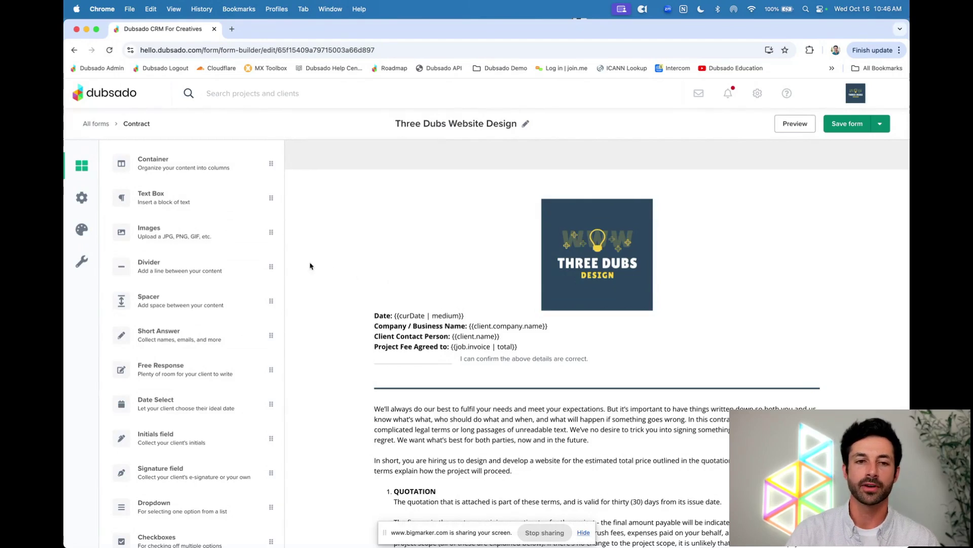
pyautogui.click(84, 200)
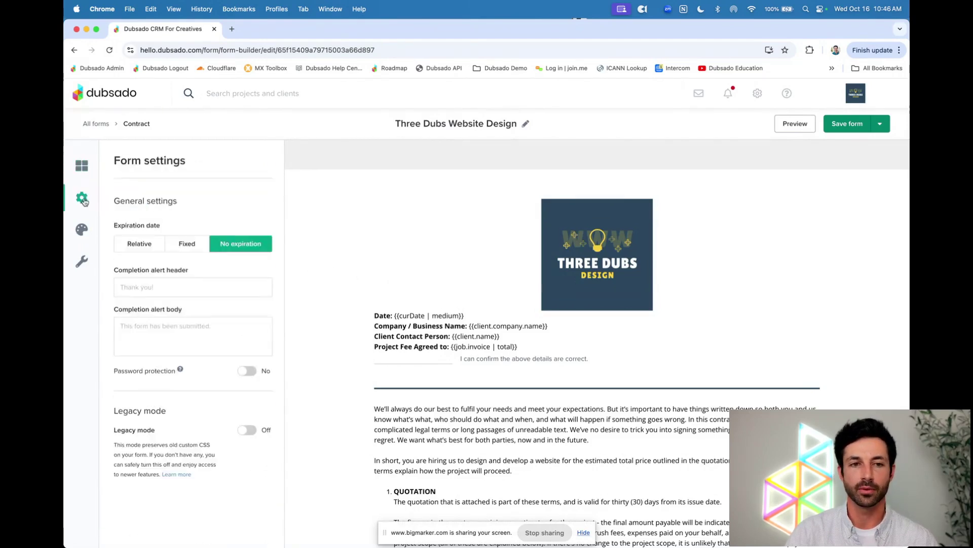
pyautogui.moveTo(115, 201); pyautogui.dragTo(182, 206)
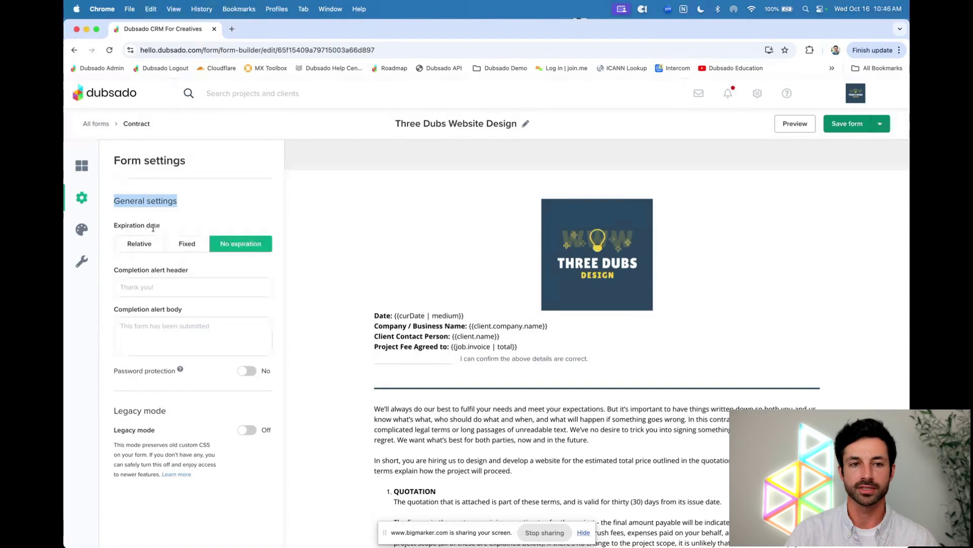
pyautogui.moveTo(115, 228); pyautogui.dragTo(179, 231)
pyautogui.click(207, 219)
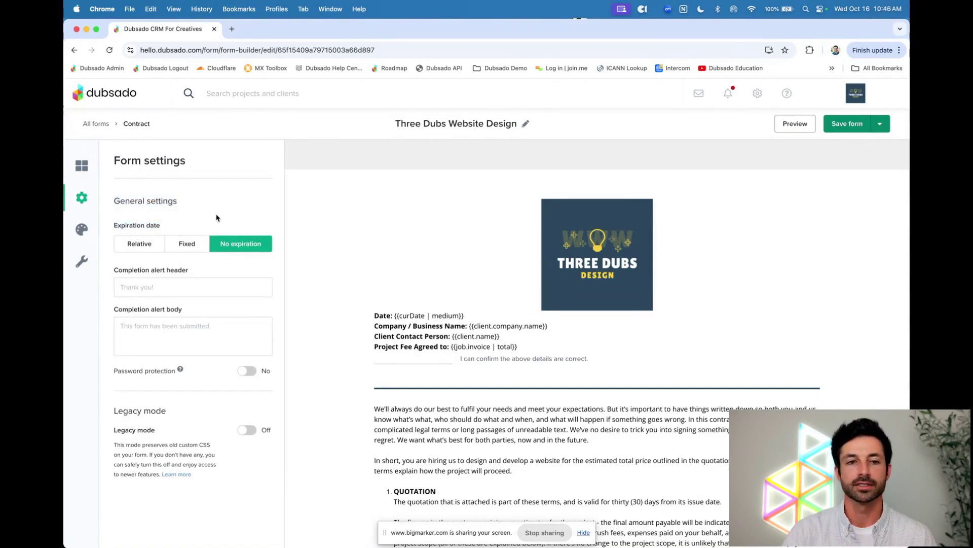
# - Look at the relative expiration options, and set the contract to a fixed expiration date of Nov 01, 2024
pyautogui.click(140, 244)
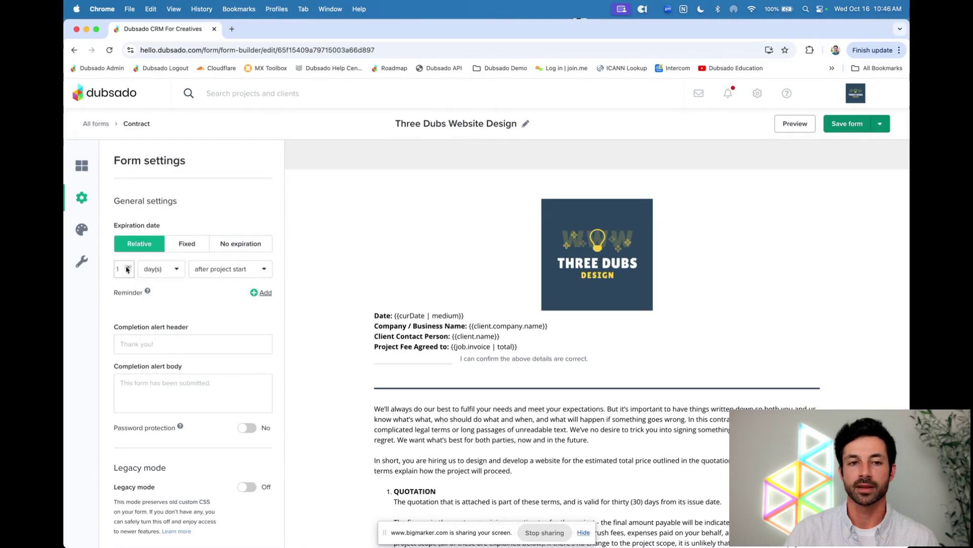
pyautogui.click(204, 274)
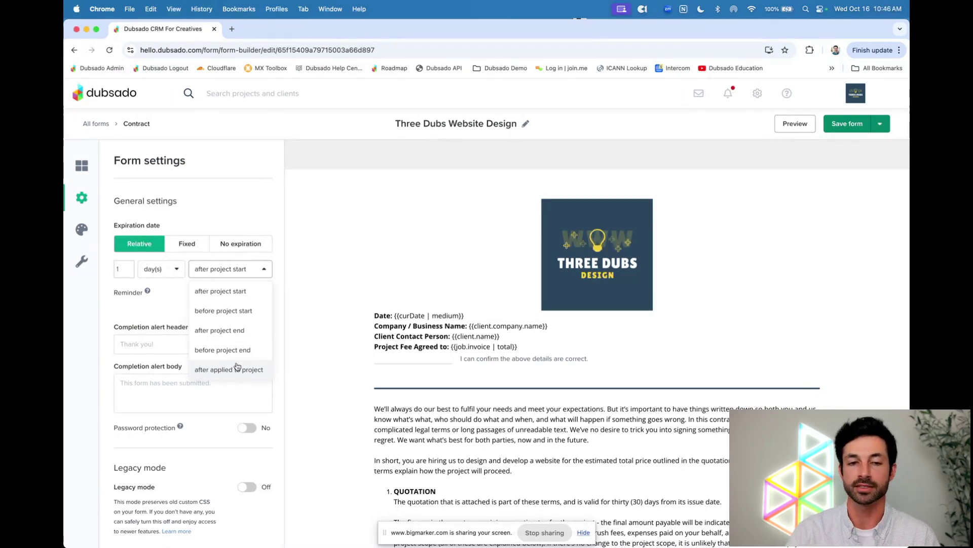
pyautogui.click(184, 247)
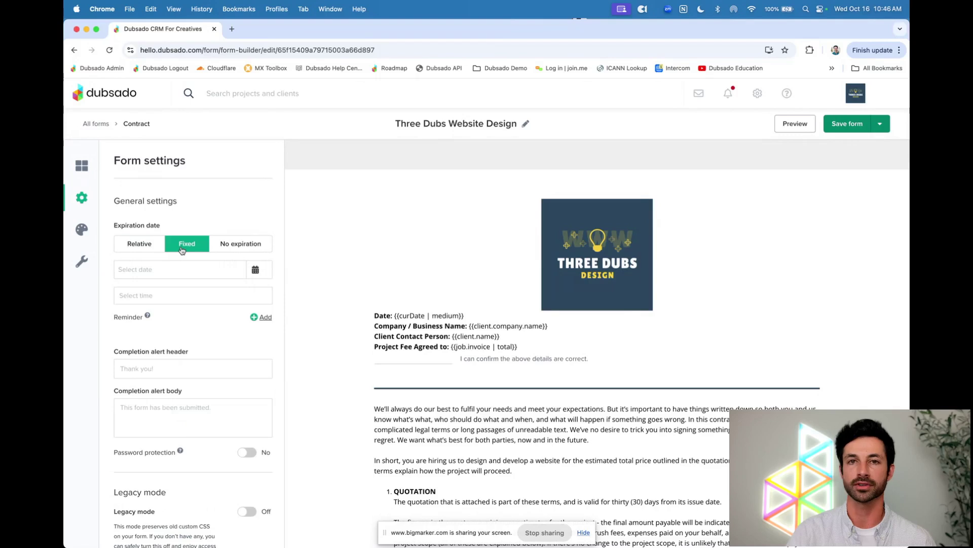
pyautogui.click(255, 270)
pyautogui.click(225, 291)
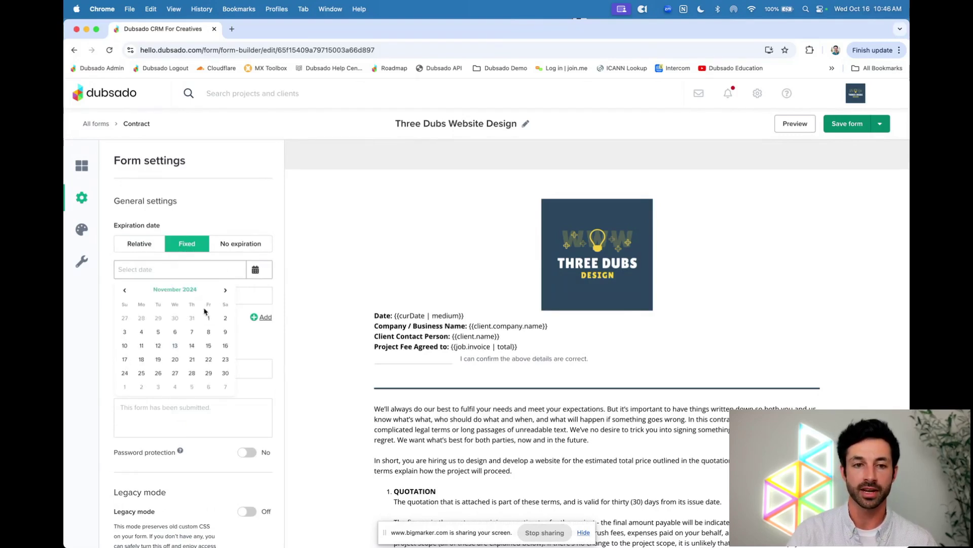
pyautogui.click(209, 318)
pyautogui.click(231, 219)
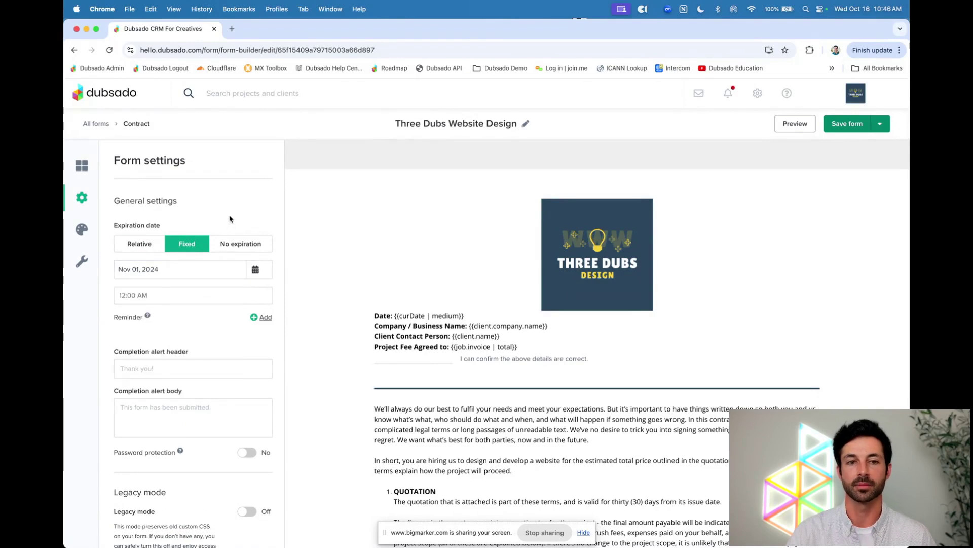
# - Add a reminder 5 days before the contract's expiration date
pyautogui.moveTo(112, 226); pyautogui.dragTo(165, 227)
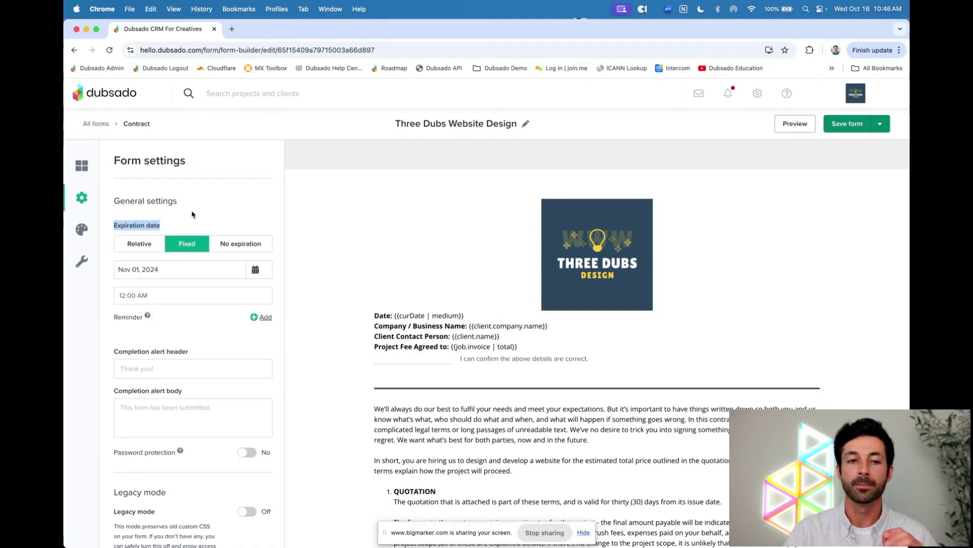
pyautogui.moveTo(113, 317); pyautogui.dragTo(143, 317)
pyautogui.click(258, 318)
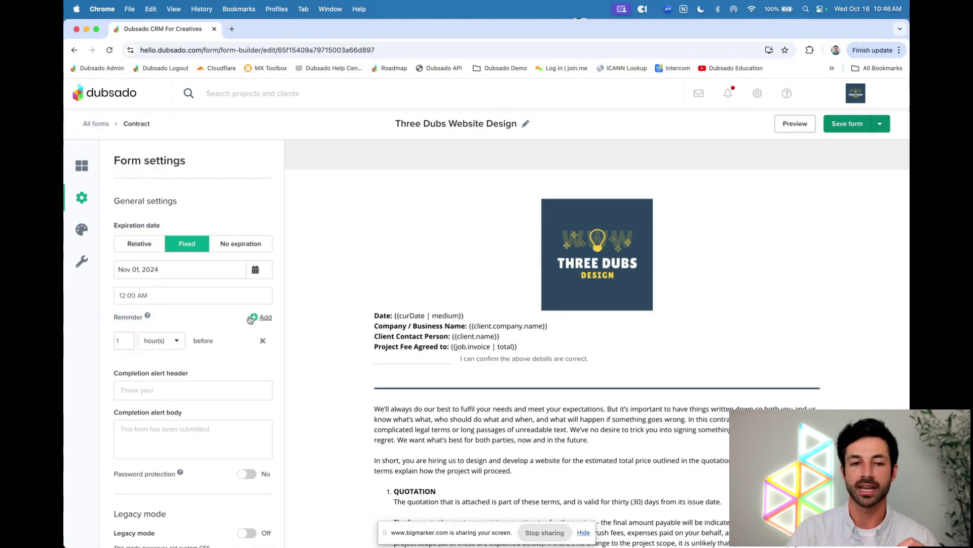
pyautogui.click(129, 338)
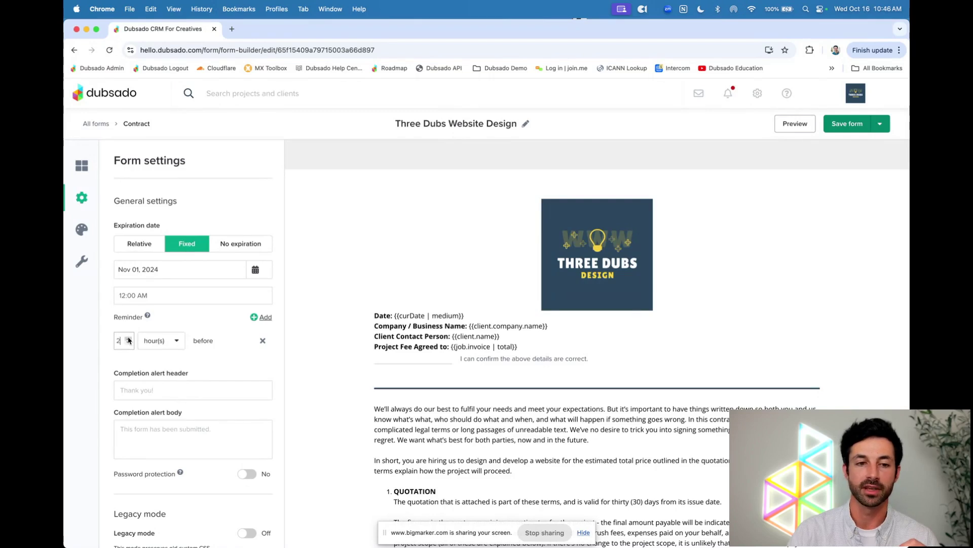
pyautogui.click(129, 339)
pyautogui.click(129, 338)
pyautogui.click(128, 338)
pyautogui.click(160, 340)
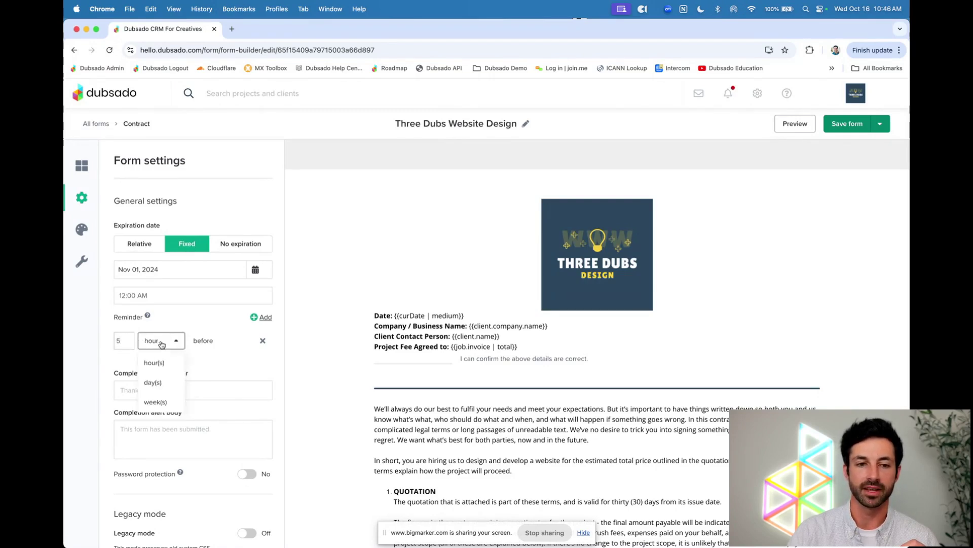
pyautogui.click(158, 380)
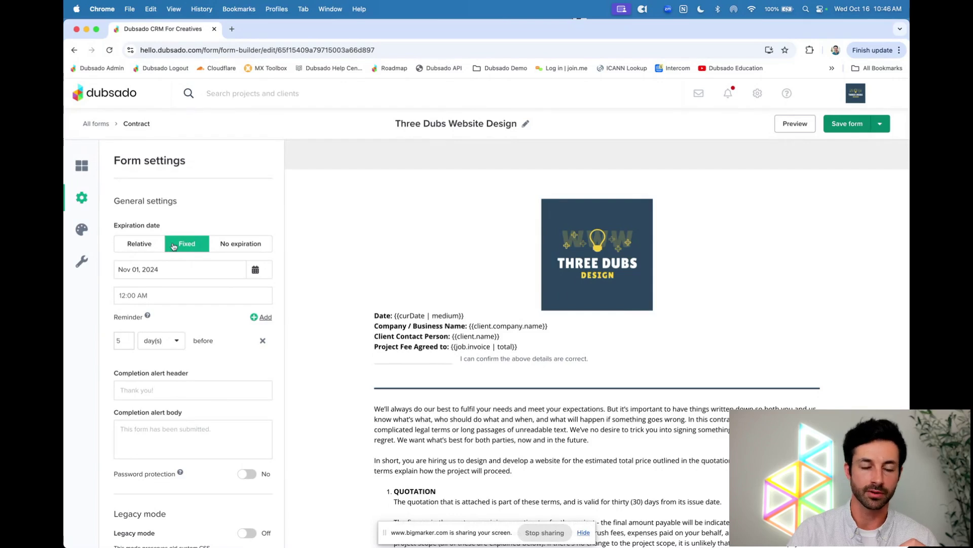
# - Add three more expiration reminders to the contract with their default timing
pyautogui.click(259, 317)
pyautogui.click(255, 319)
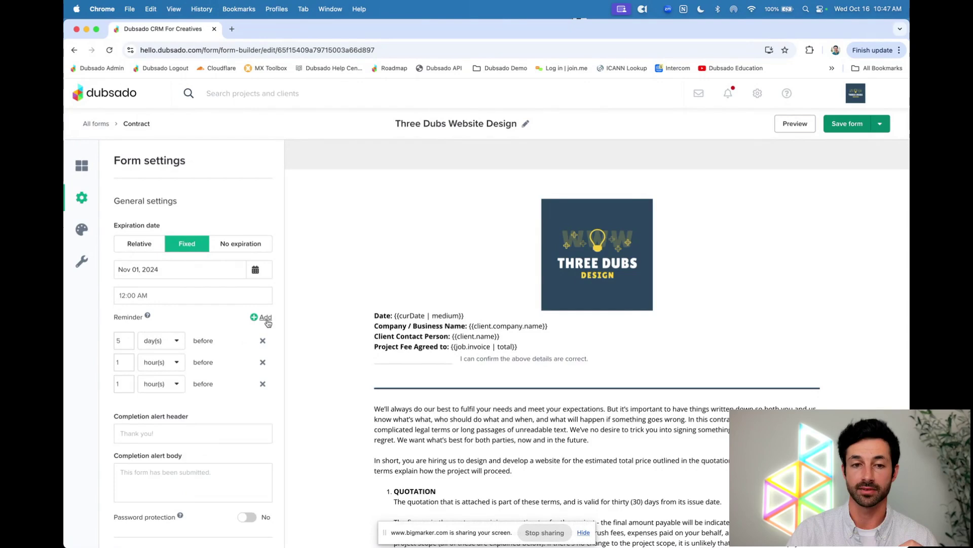
pyautogui.click(264, 317)
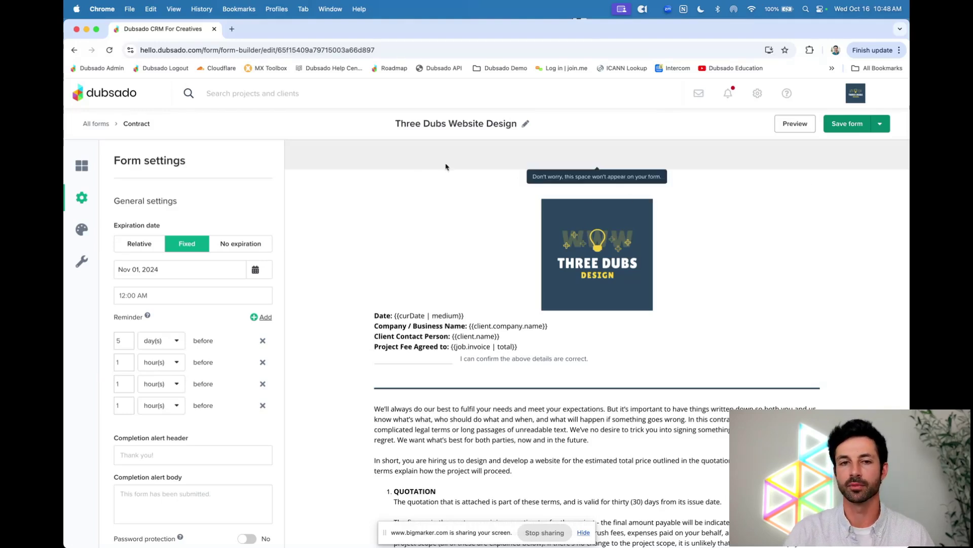
# - Leave the contract template and view the Scheduler with Lead Capture Flow and Public Proposal Flow workflows
pyautogui.click(97, 125)
pyautogui.click(513, 357)
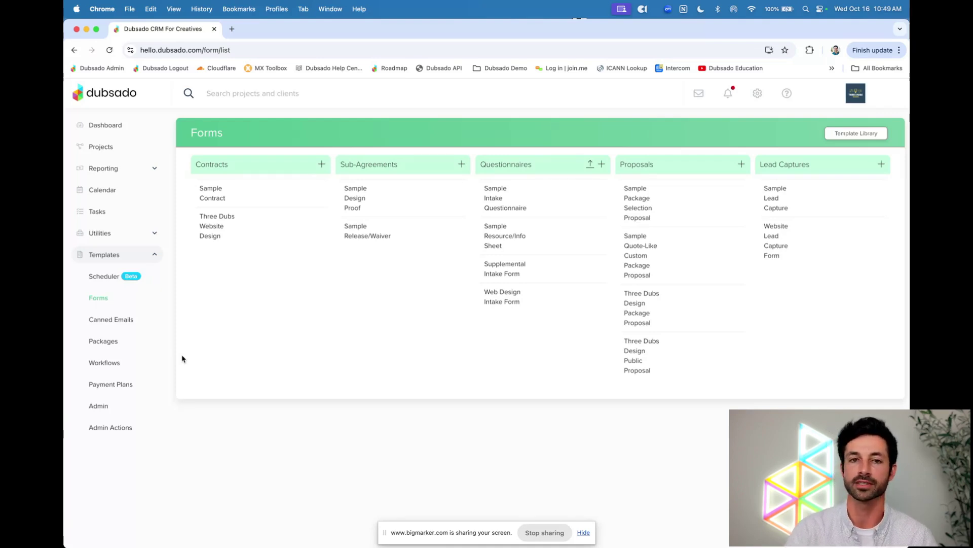
pyautogui.click(106, 362)
pyautogui.click(237, 210)
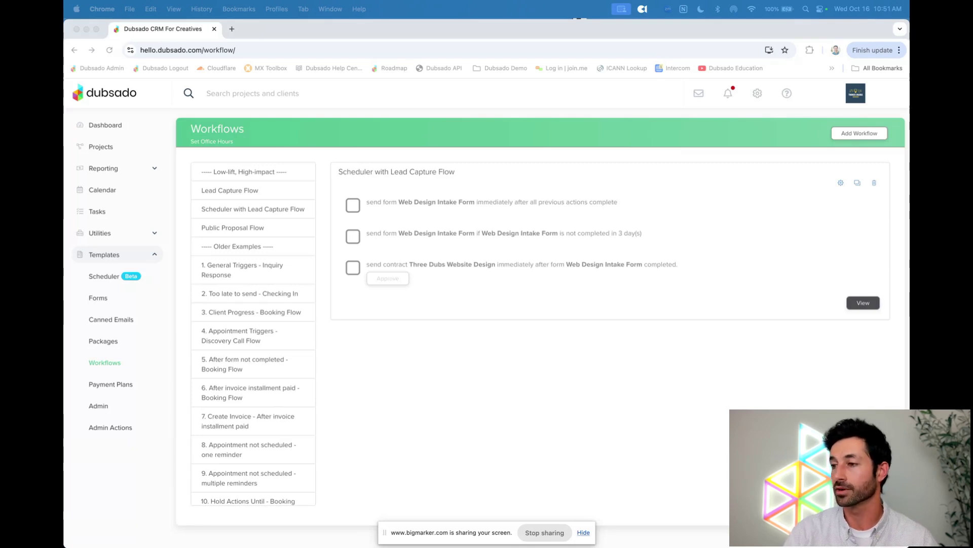
pyautogui.click(560, 313)
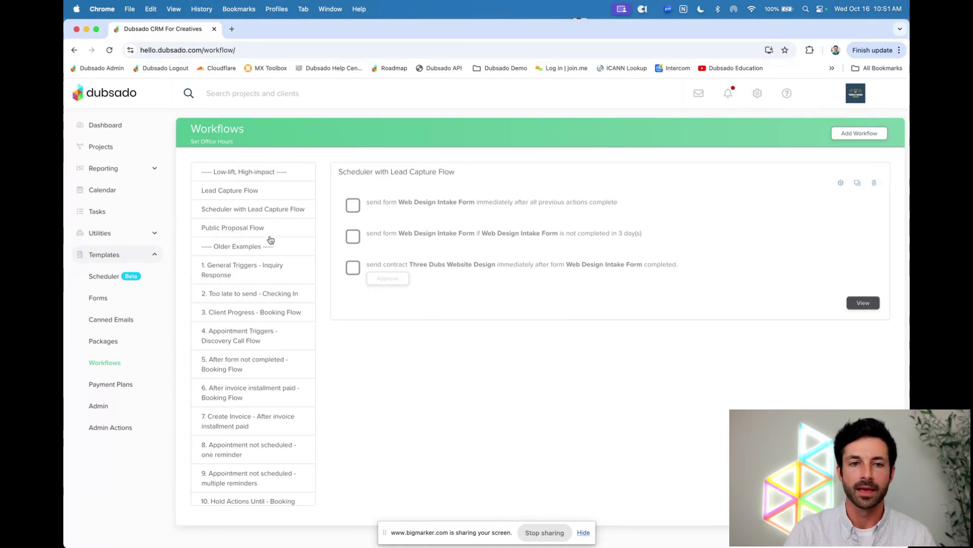
pyautogui.click(255, 231)
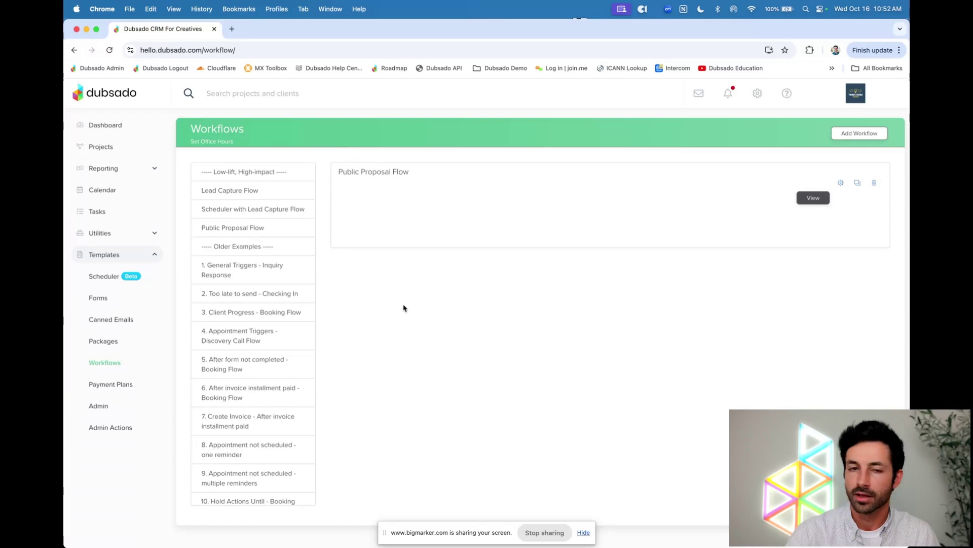
# - Open the Three Dubs Design Package Proposal form template and examine its packages, optional add-ons and request fields
pyautogui.click(109, 305)
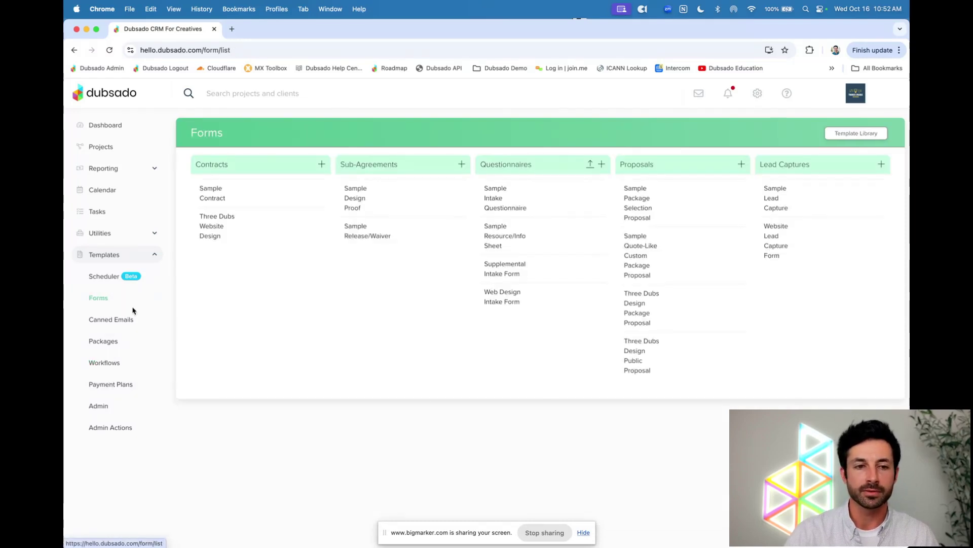
pyautogui.moveTo(660, 169); pyautogui.dragTo(619, 165)
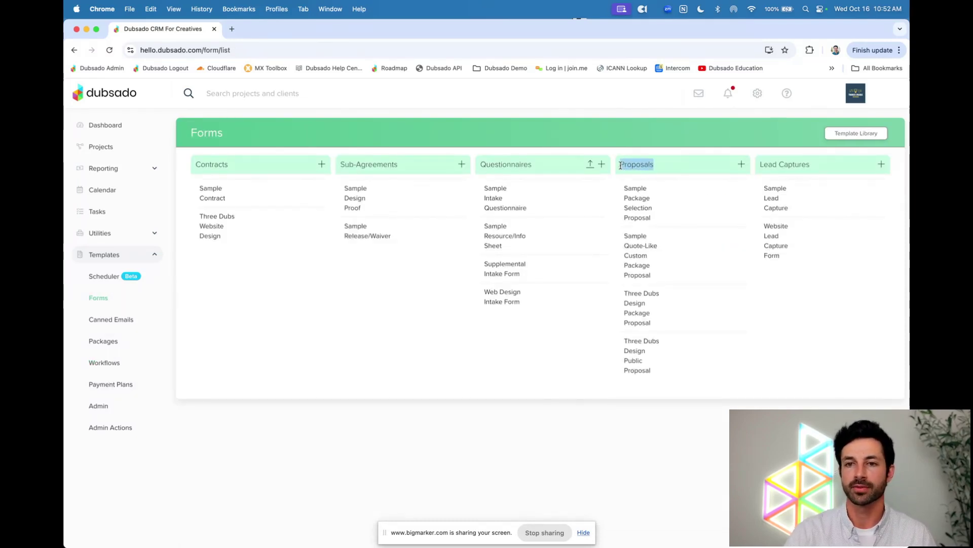
pyautogui.click(631, 303)
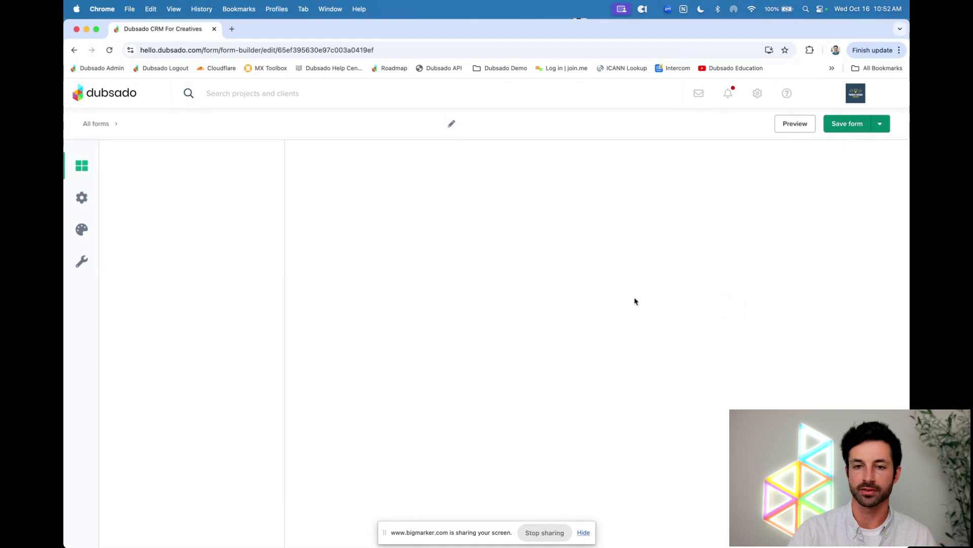
pyautogui.scroll(-5, 552, 290)
pyautogui.scroll(-5, 552, 290)
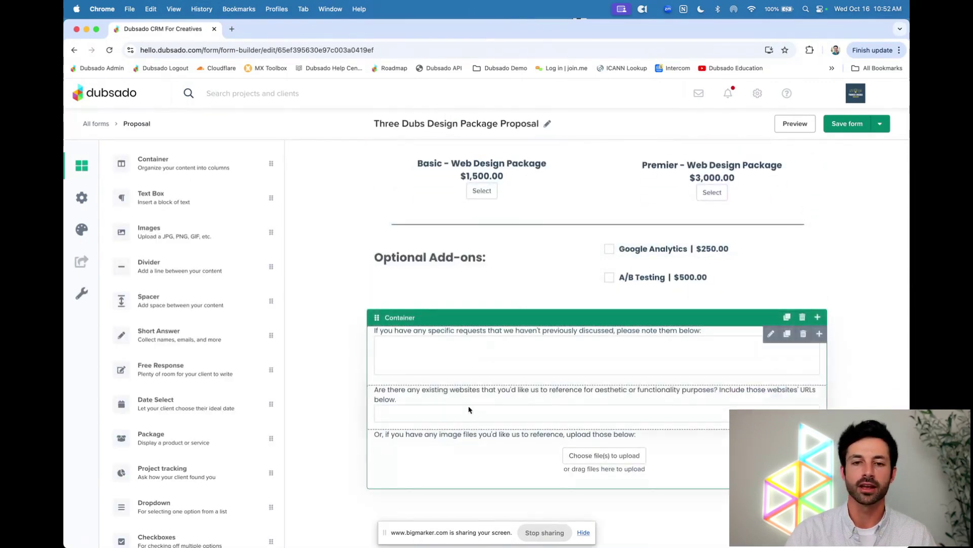
pyautogui.scroll(2, 521, 398)
pyautogui.scroll(5, 522, 398)
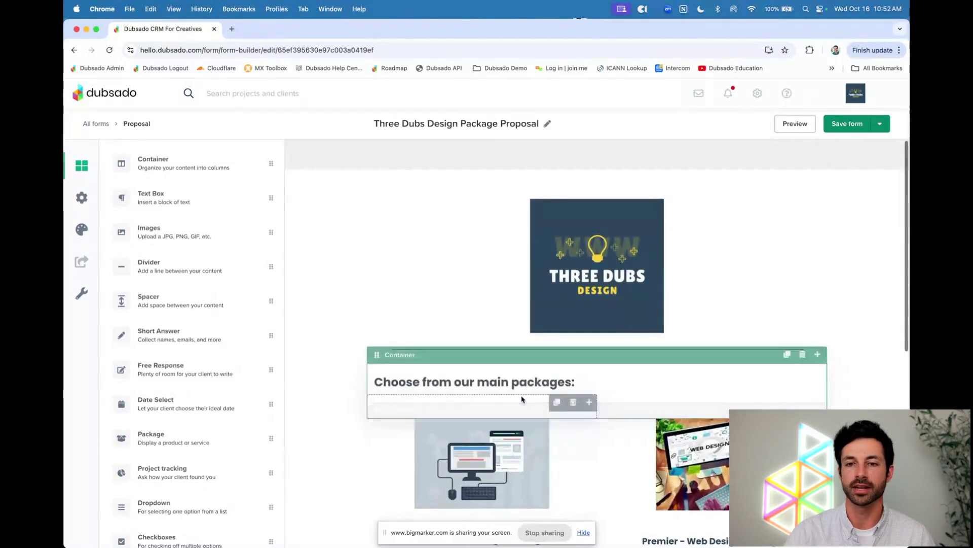
# - Return to the forms list and open the Three Dubs Design Public Proposal template to view its client information fields
pyautogui.click(98, 126)
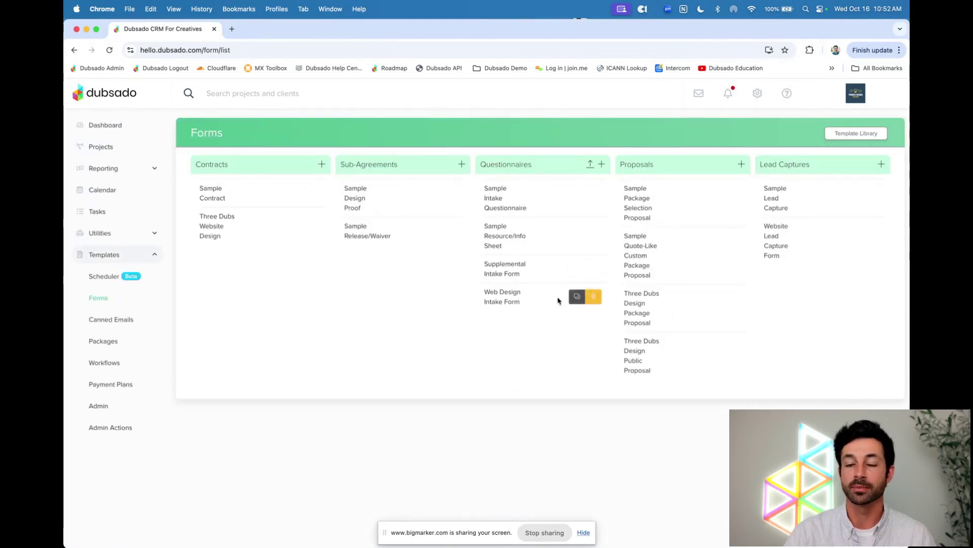
pyautogui.click(627, 344)
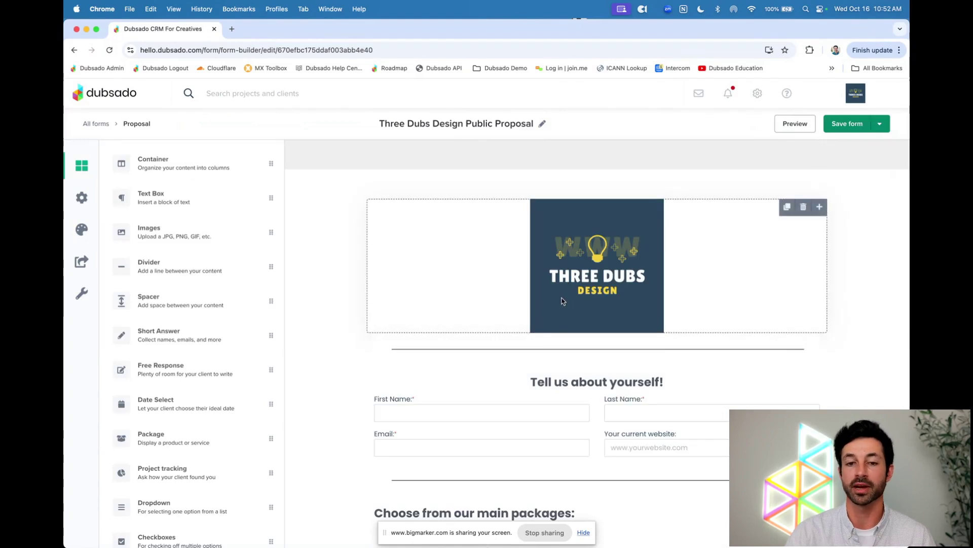
pyautogui.scroll(-3, 563, 304)
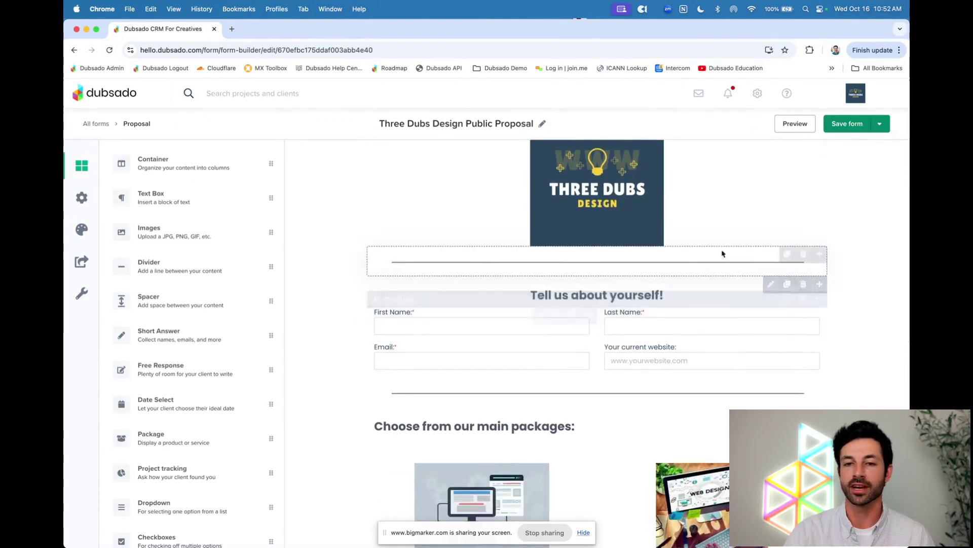
pyautogui.scroll(-1, 847, 266)
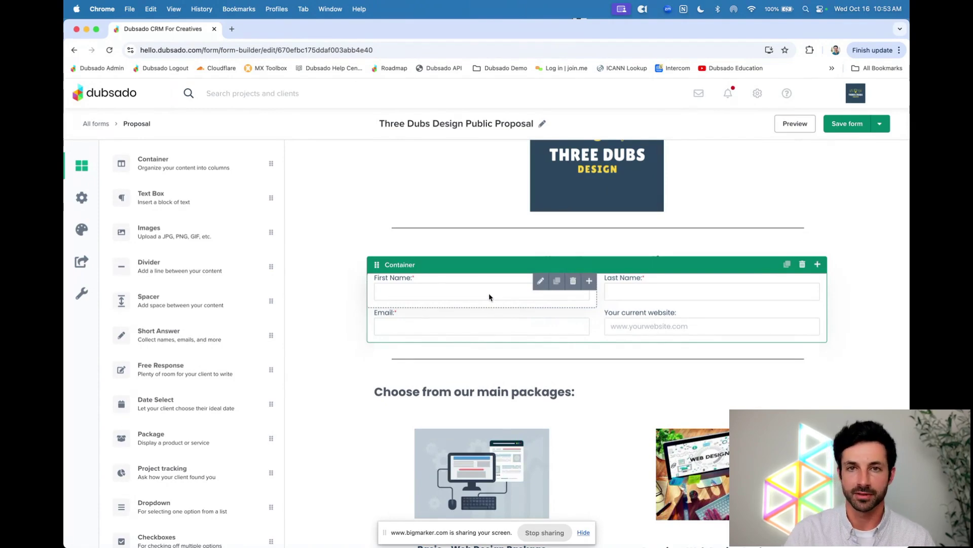
# - Check the field mapping of the First Name, Last Name and Email questions and review the rest of the proposal form
pyautogui.click(489, 297)
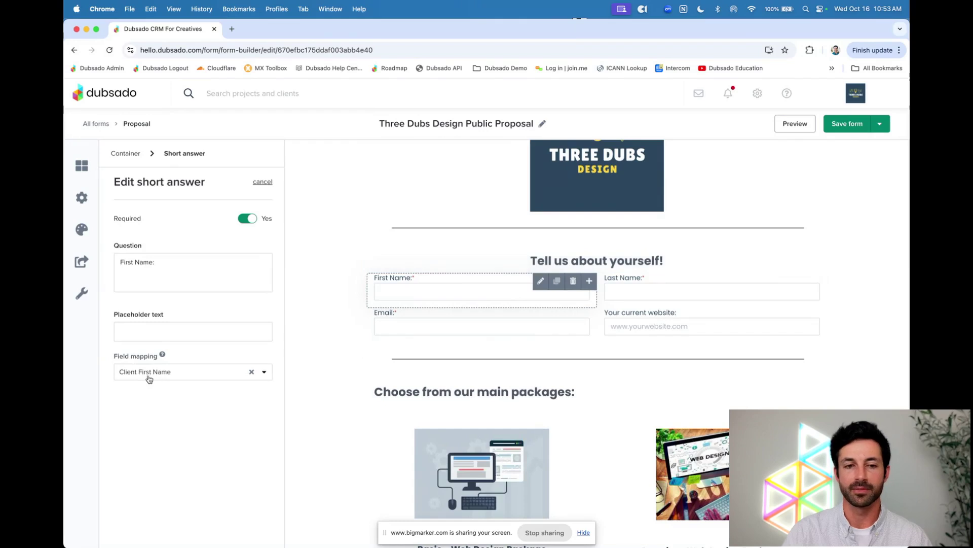
pyautogui.click(620, 298)
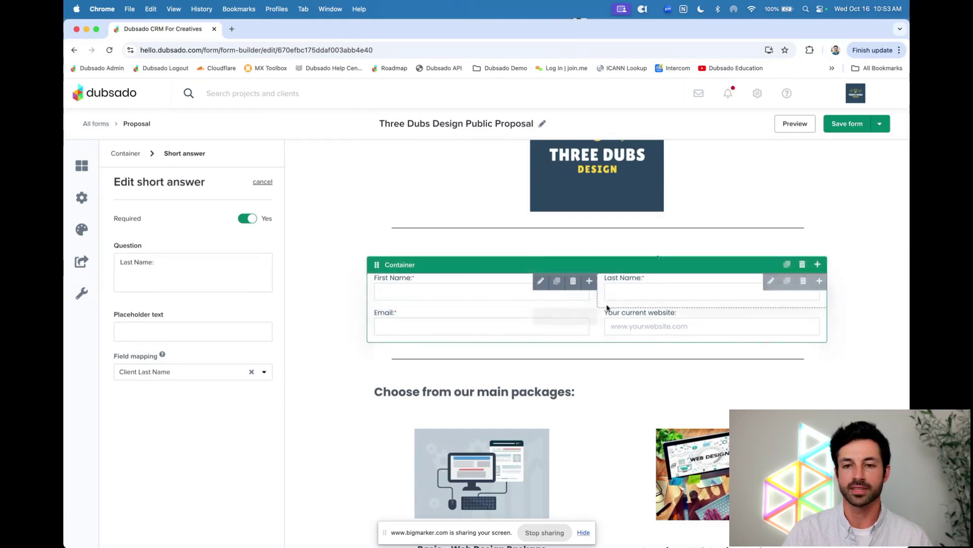
pyautogui.click(489, 326)
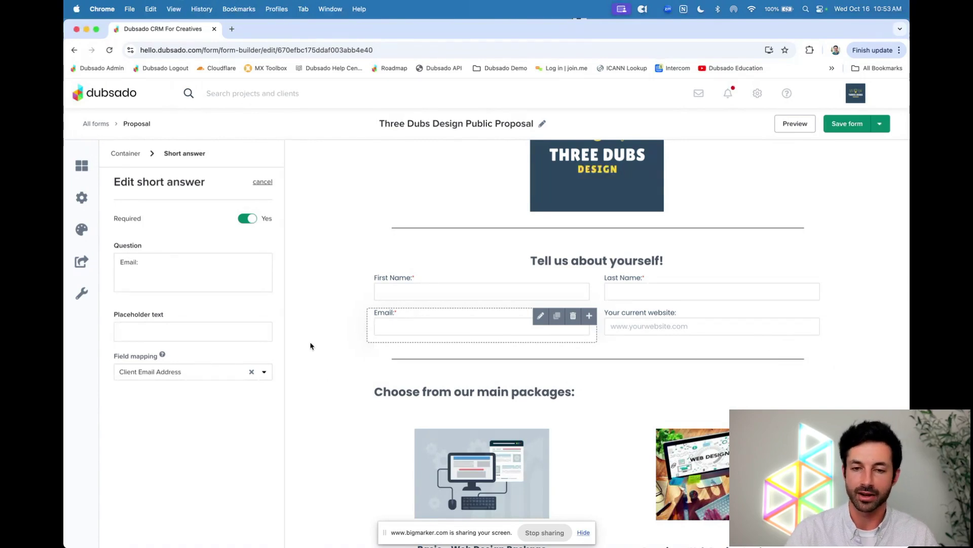
pyautogui.scroll(-1, 312, 345)
pyautogui.scroll(-10, 624, 305)
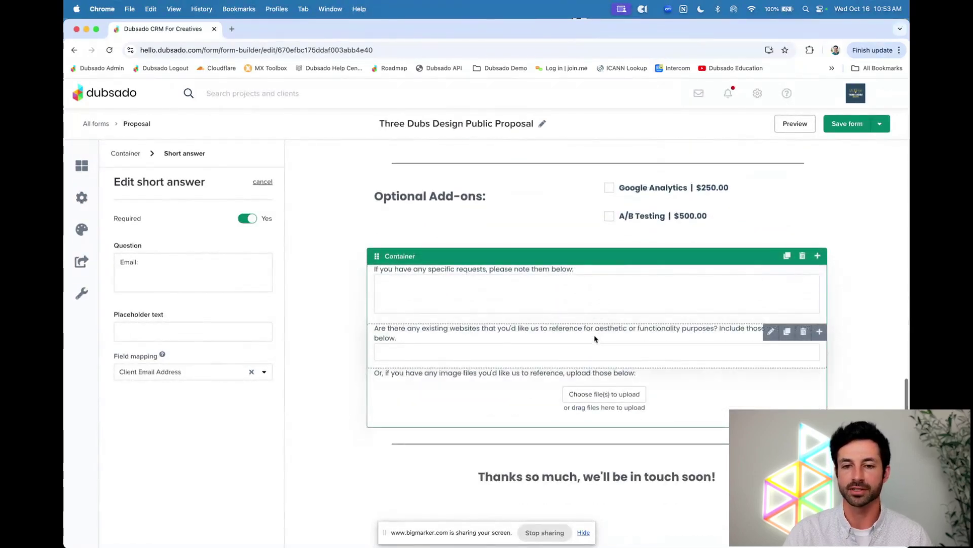
pyautogui.scroll(7, 593, 350)
pyautogui.scroll(10, 589, 360)
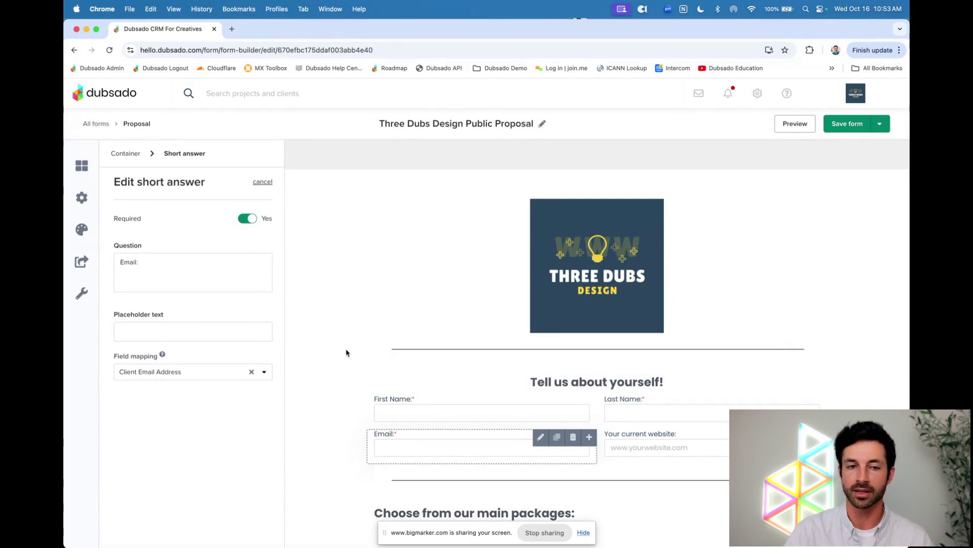
# - Open the public proposal's form settings and examine the public proposal options, including creating a new project on completion
pyautogui.click(83, 198)
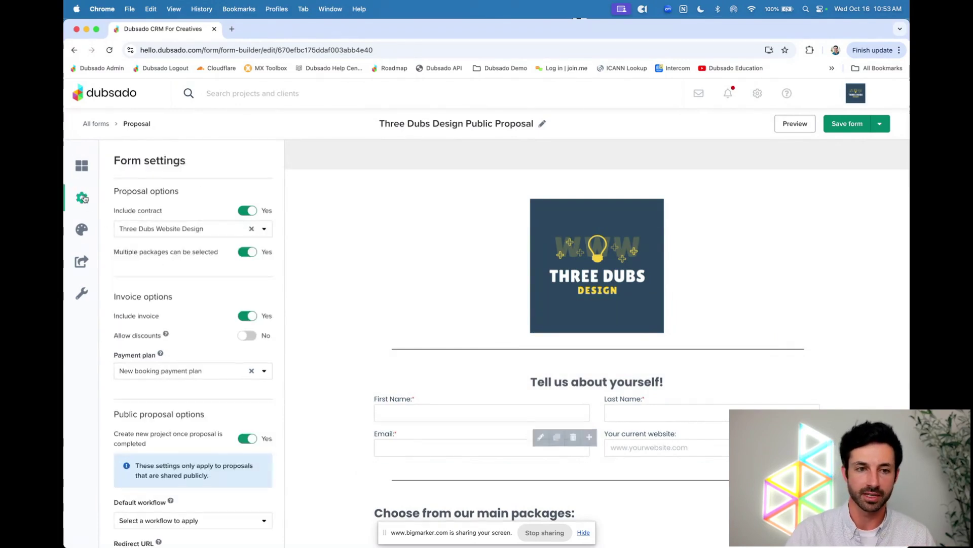
pyautogui.scroll(-2, 133, 402)
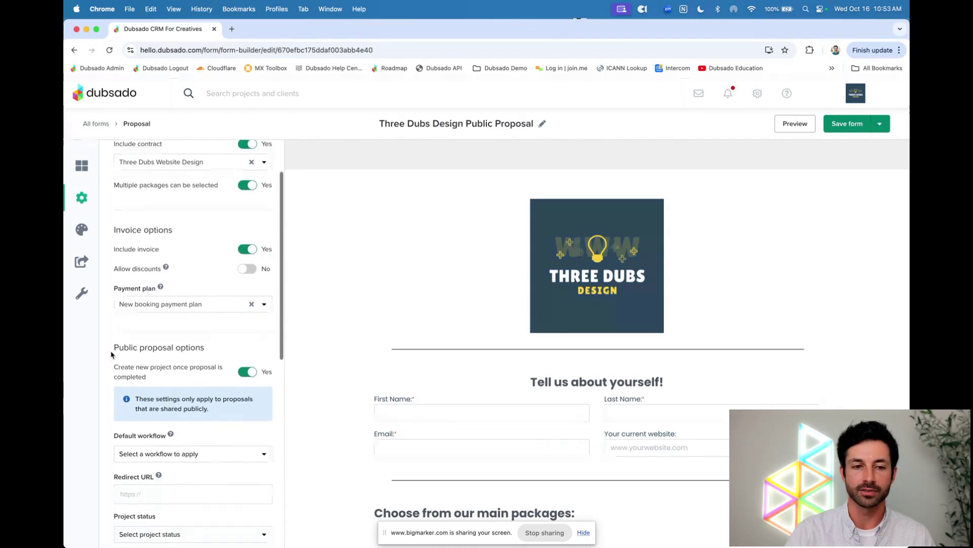
pyautogui.moveTo(114, 349); pyautogui.dragTo(208, 349)
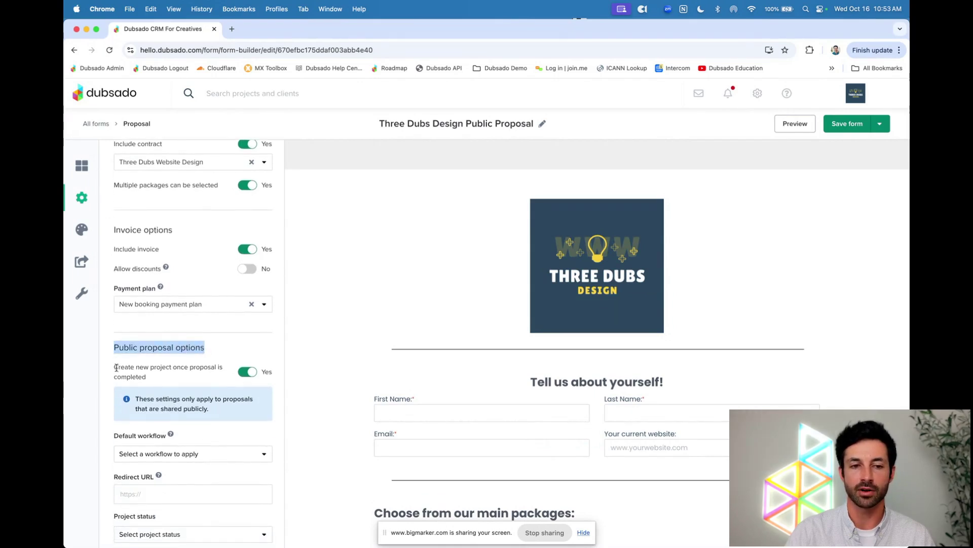
pyautogui.moveTo(114, 366); pyautogui.dragTo(150, 377)
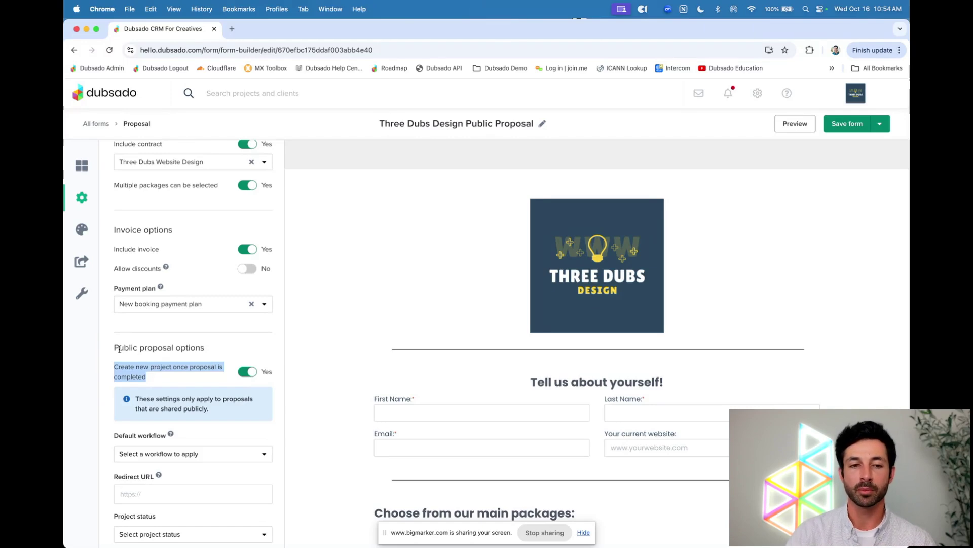
pyautogui.moveTo(114, 348); pyautogui.dragTo(206, 352)
pyautogui.scroll(-3, 218, 352)
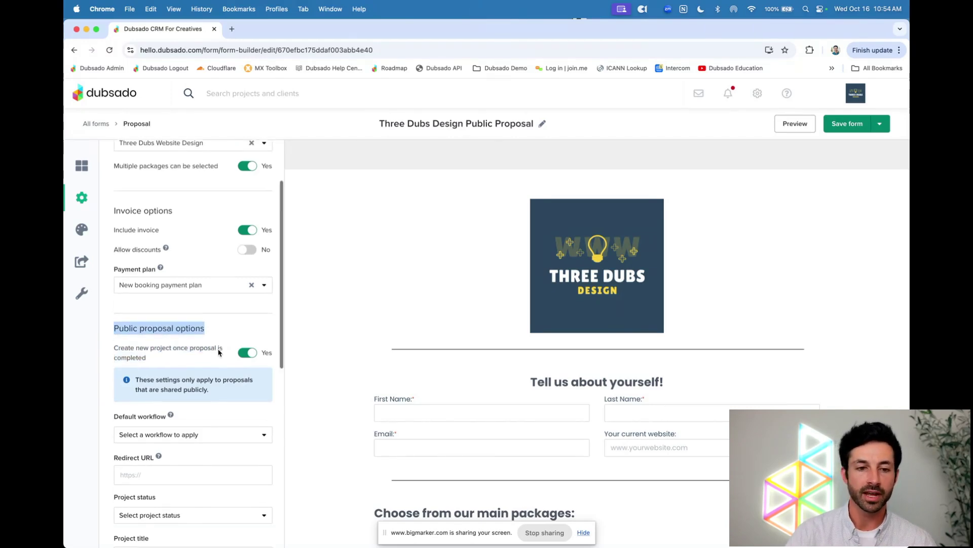
# - Look through the available default workflows for the public proposal, down to Public Proposal Flow, without choosing one
pyautogui.moveTo(114, 359); pyautogui.dragTo(171, 359)
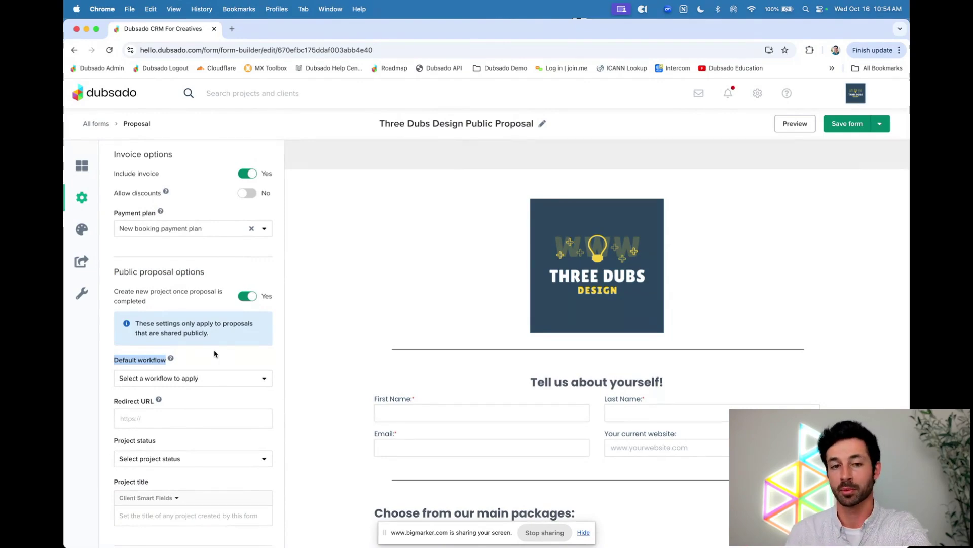
pyautogui.click(213, 378)
pyautogui.scroll(-5, 213, 408)
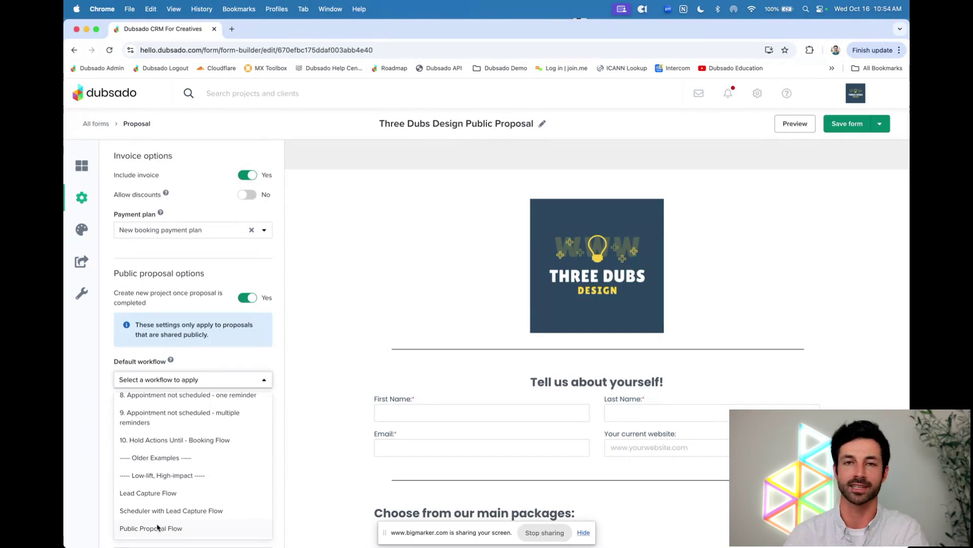
pyautogui.click(311, 377)
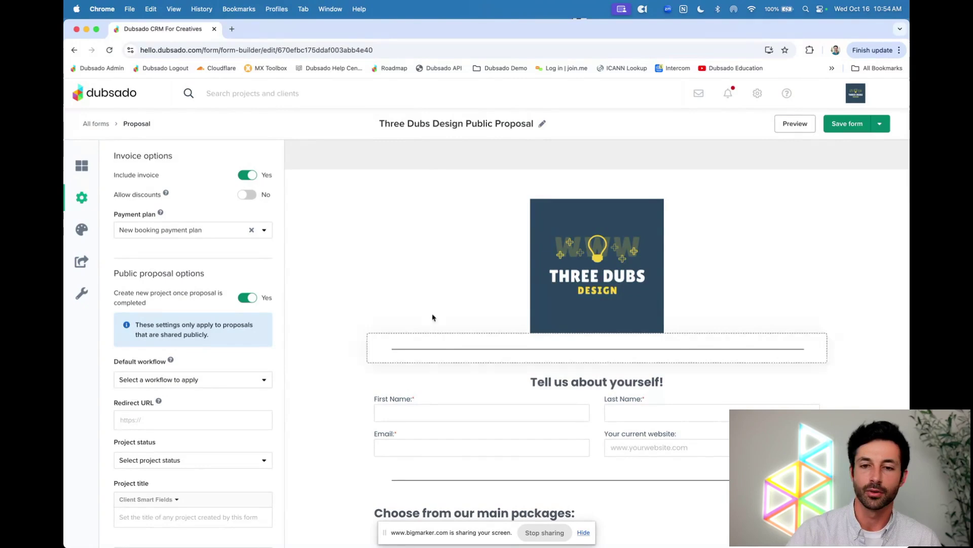
# - Leave the proposal form and open the Public Proposal Flow workflow
pyautogui.click(91, 127)
pyautogui.click(505, 357)
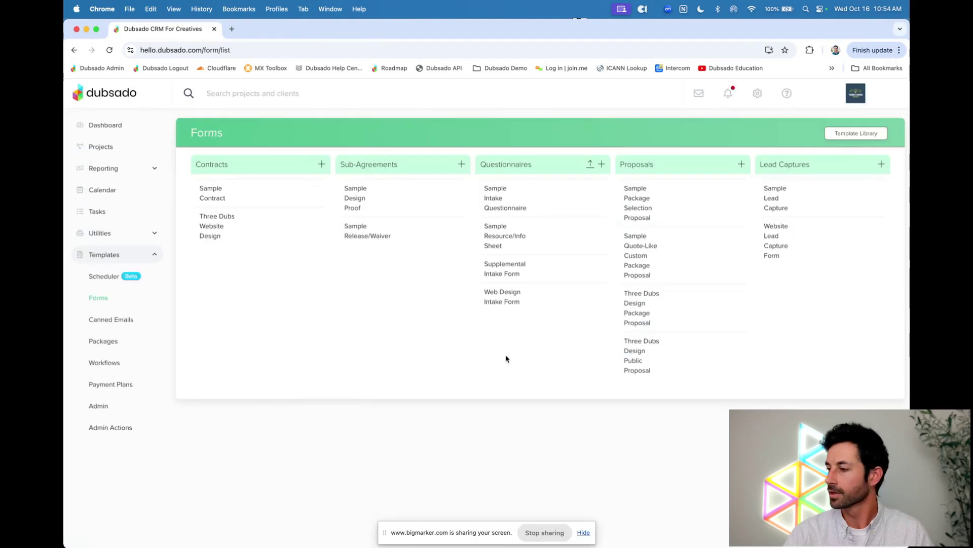
pyautogui.click(151, 368)
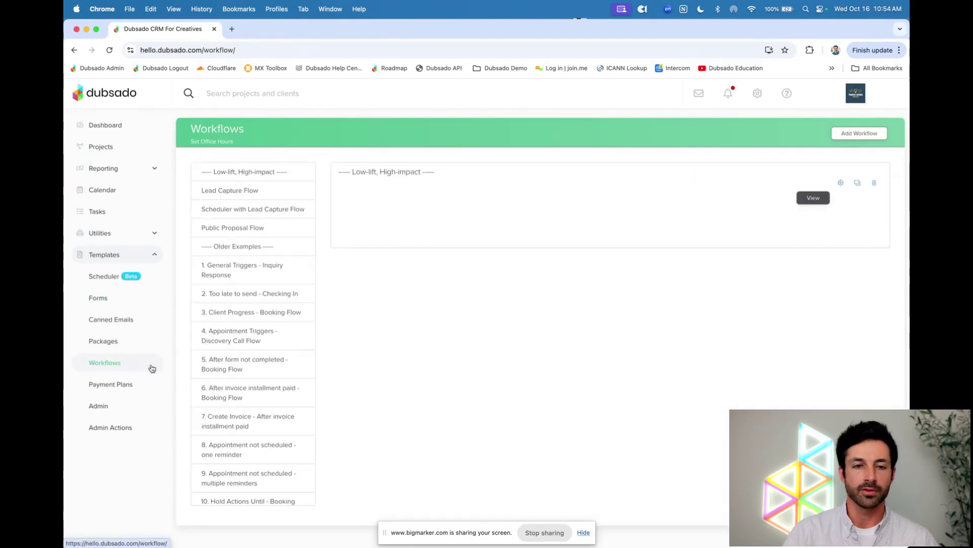
pyautogui.click(227, 229)
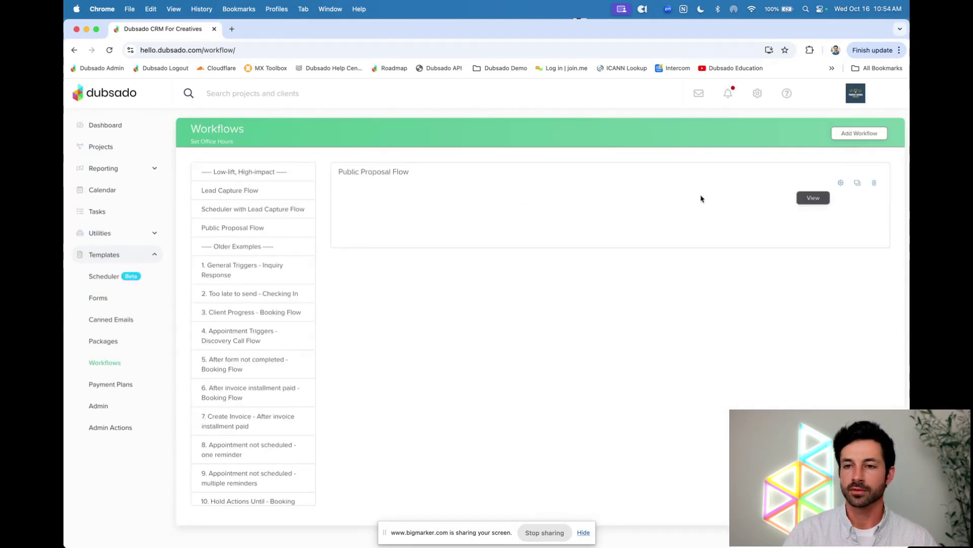
pyautogui.click(816, 195)
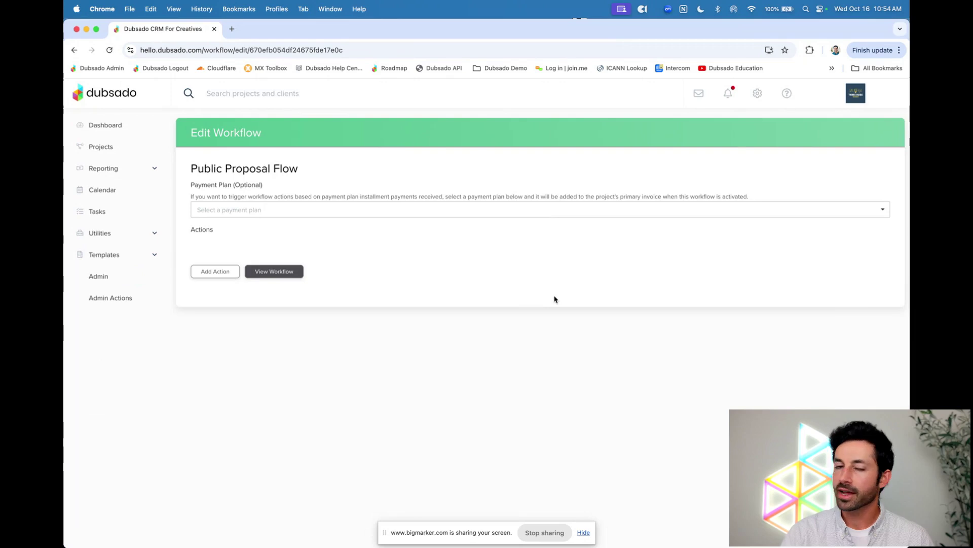
# - Reopen the Three Dubs Design Public Proposal template and show its form settings
pyautogui.click(81, 261)
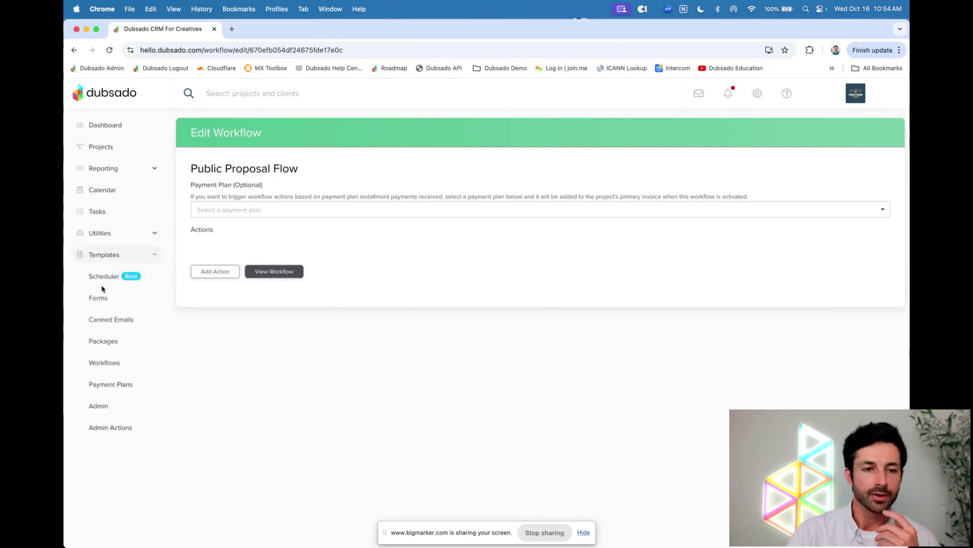
pyautogui.click(98, 298)
pyautogui.click(626, 344)
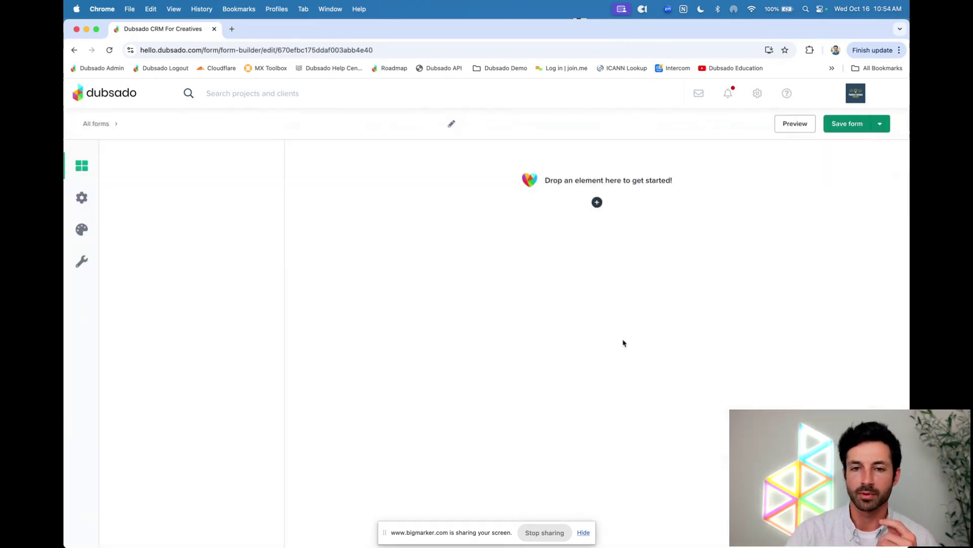
pyautogui.click(82, 199)
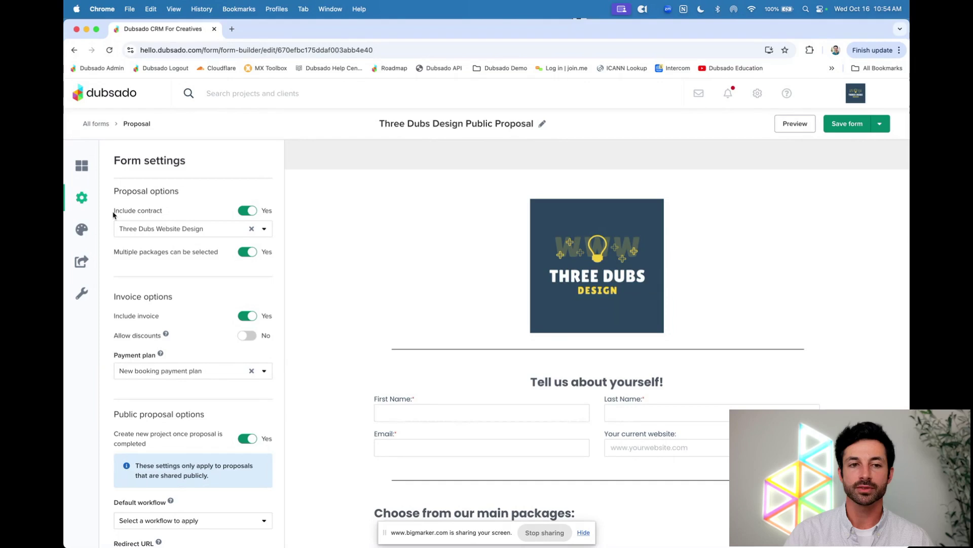
# - Review the proposal's contract, invoice and multiple package selection settings alongside its packages and optional add-ons
pyautogui.moveTo(113, 210); pyautogui.dragTo(163, 217)
pyautogui.moveTo(111, 319); pyautogui.dragTo(170, 318)
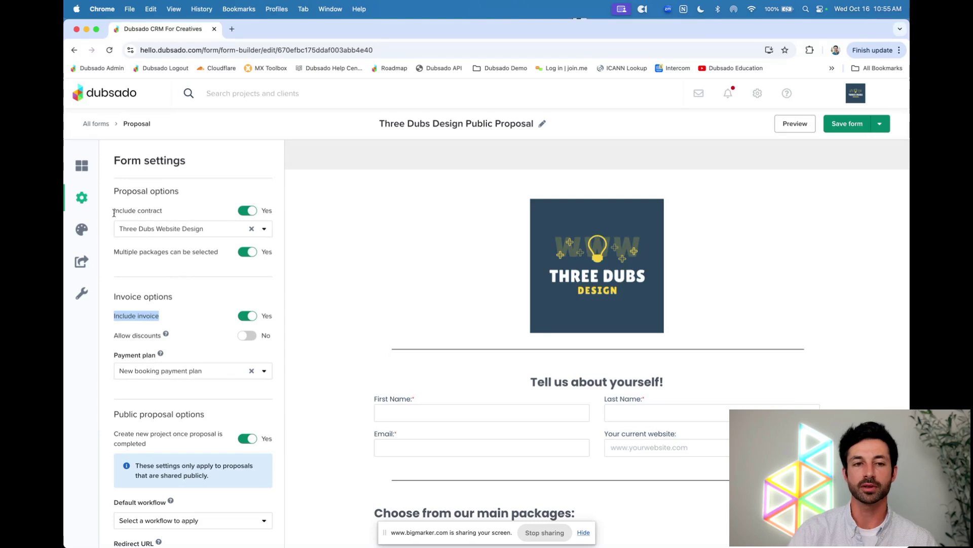
pyautogui.moveTo(113, 212); pyautogui.dragTo(167, 212)
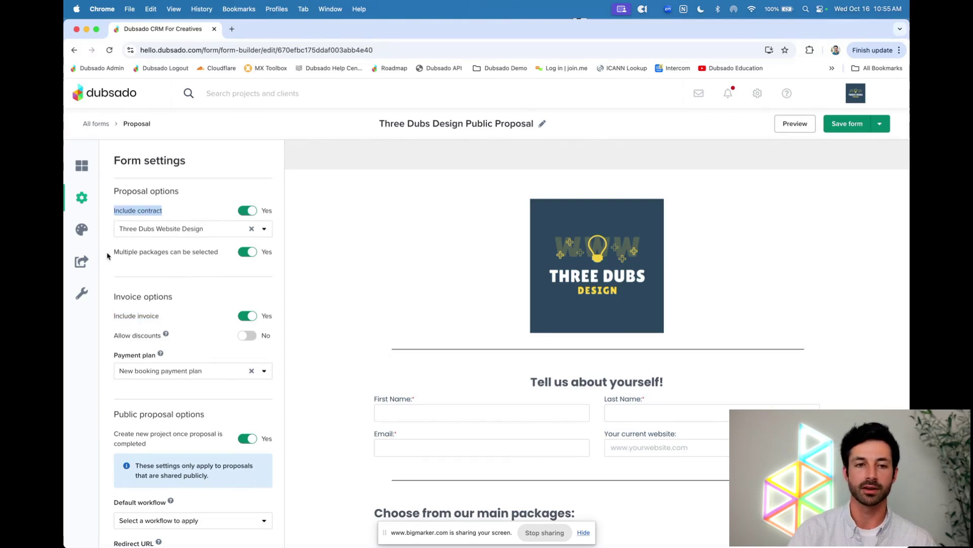
pyautogui.moveTo(114, 252); pyautogui.dragTo(217, 252)
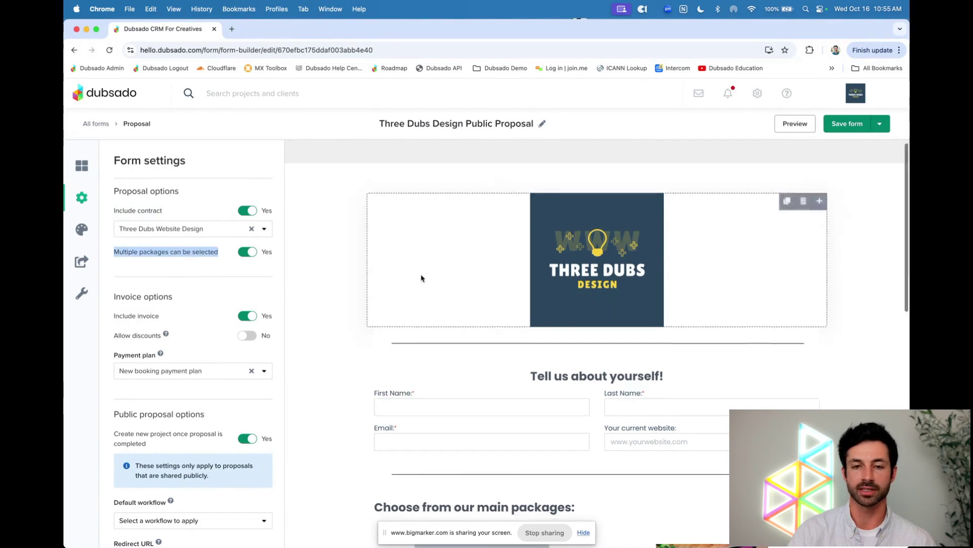
pyautogui.scroll(-10, 421, 276)
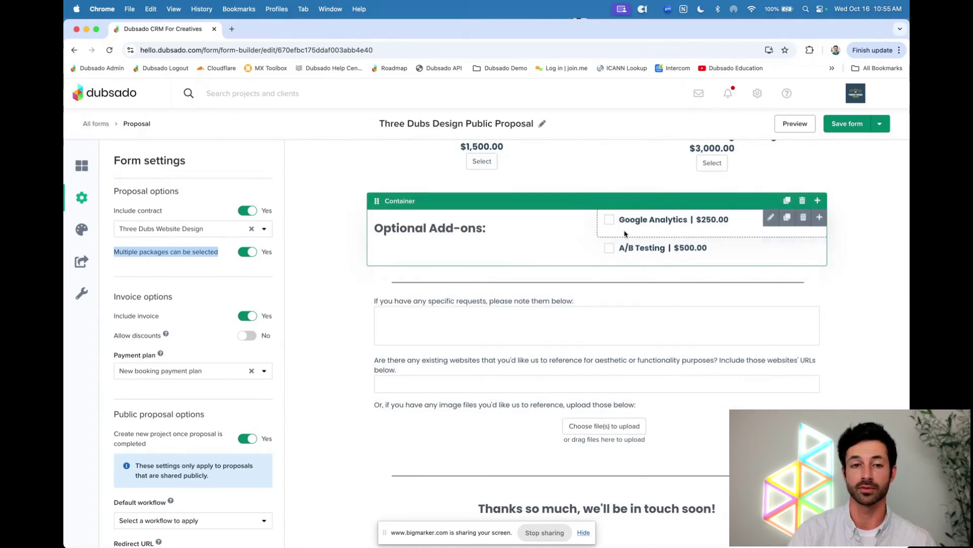
pyautogui.scroll(1, 558, 253)
pyautogui.click(141, 303)
pyautogui.moveTo(113, 304); pyautogui.dragTo(172, 298)
pyautogui.moveTo(115, 316); pyautogui.dragTo(165, 319)
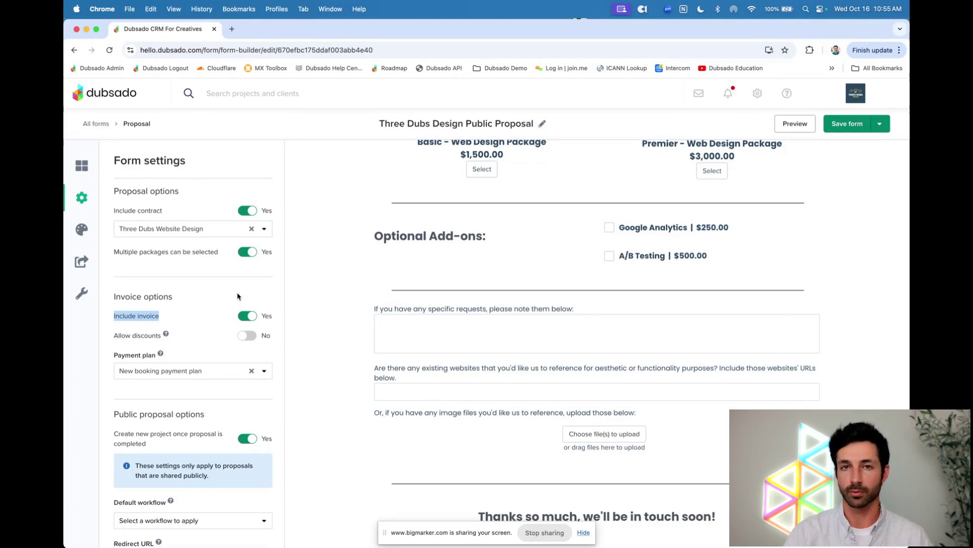
# - Turn off Include invoice for the public proposal and switch it back on
pyautogui.click(246, 316)
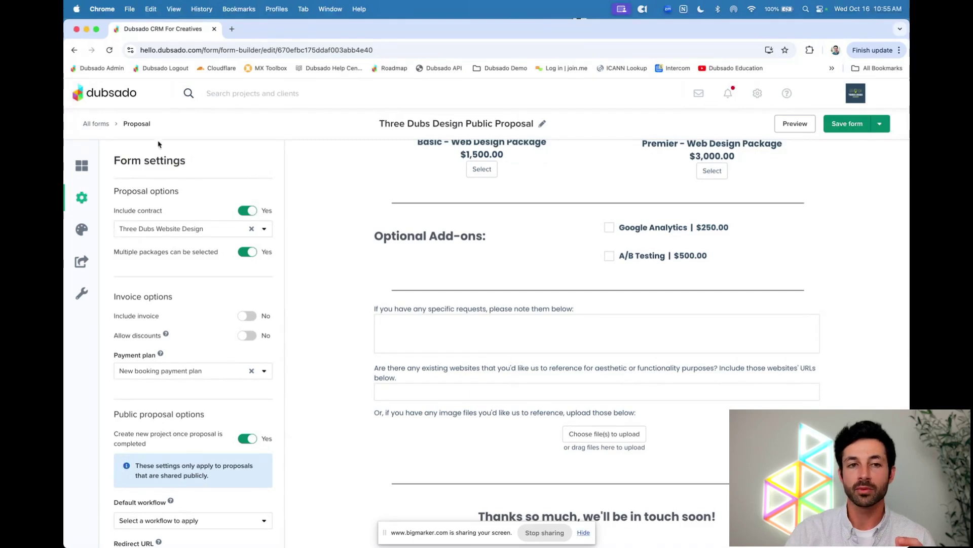
pyautogui.moveTo(151, 124); pyautogui.dragTo(123, 125)
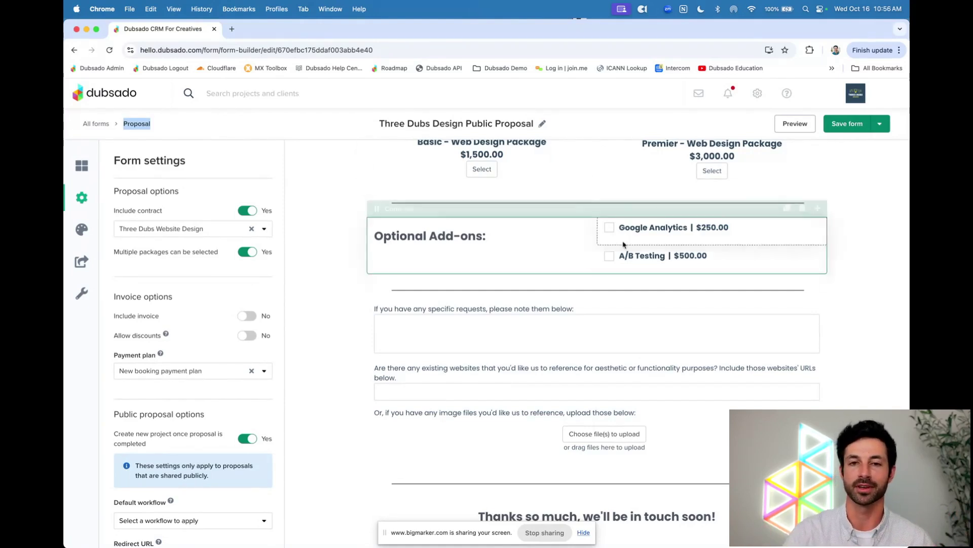
pyautogui.scroll(2, 623, 245)
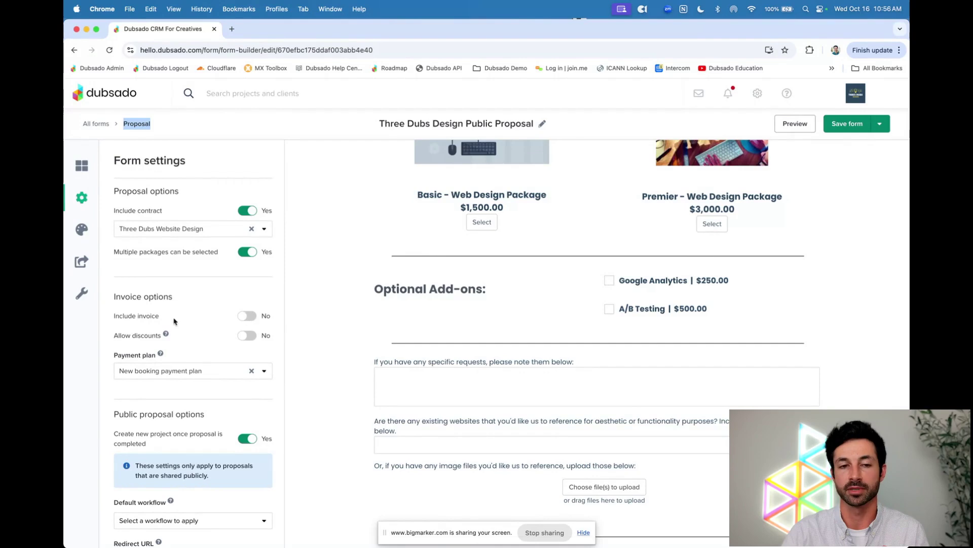
pyautogui.click(241, 317)
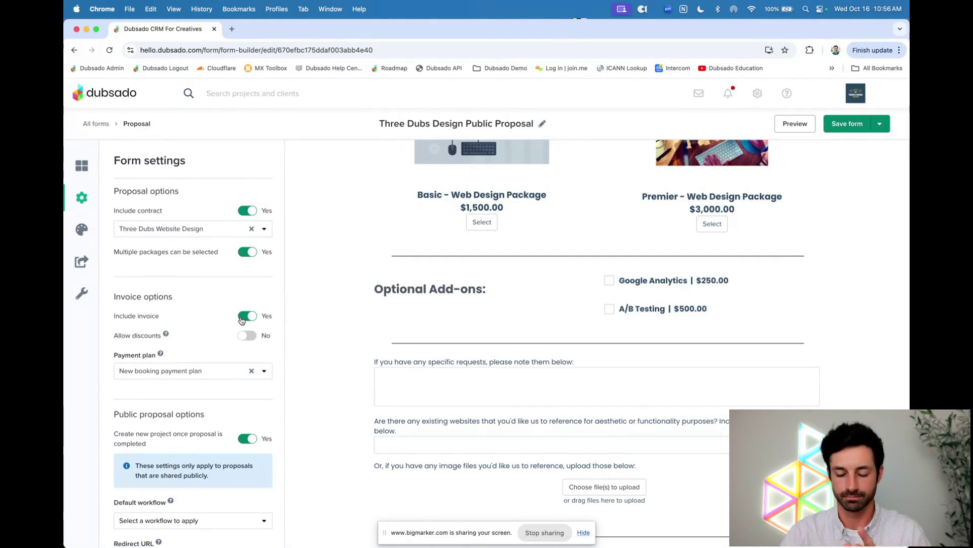
# - Leave the public proposal form, discarding its changes, and open the Public Proposal Flow workflow for editing
pyautogui.scroll(10, 395, 218)
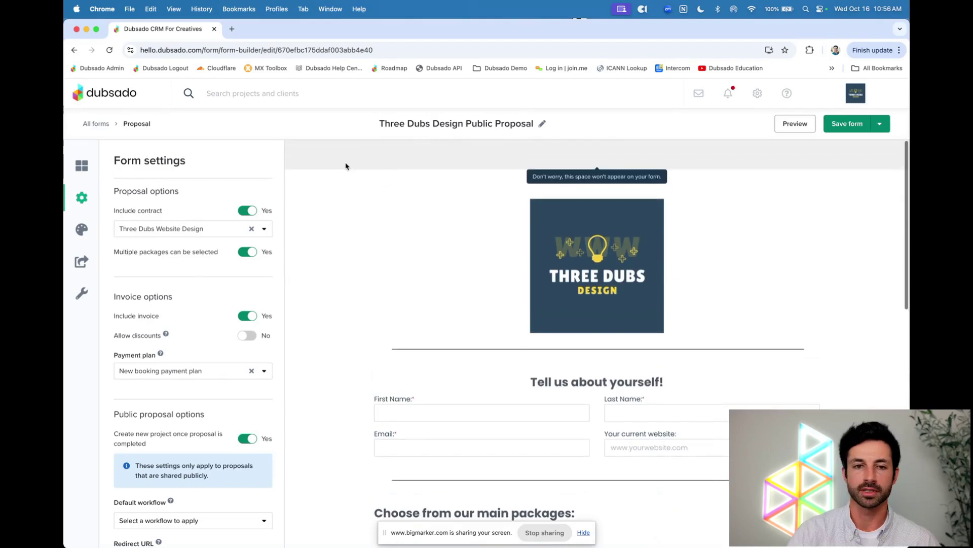
pyautogui.click(87, 127)
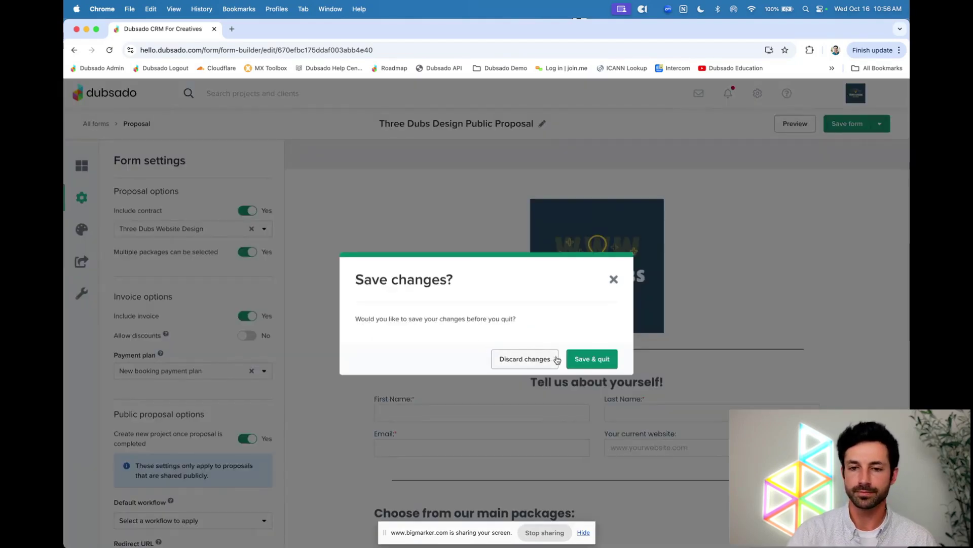
pyautogui.click(532, 362)
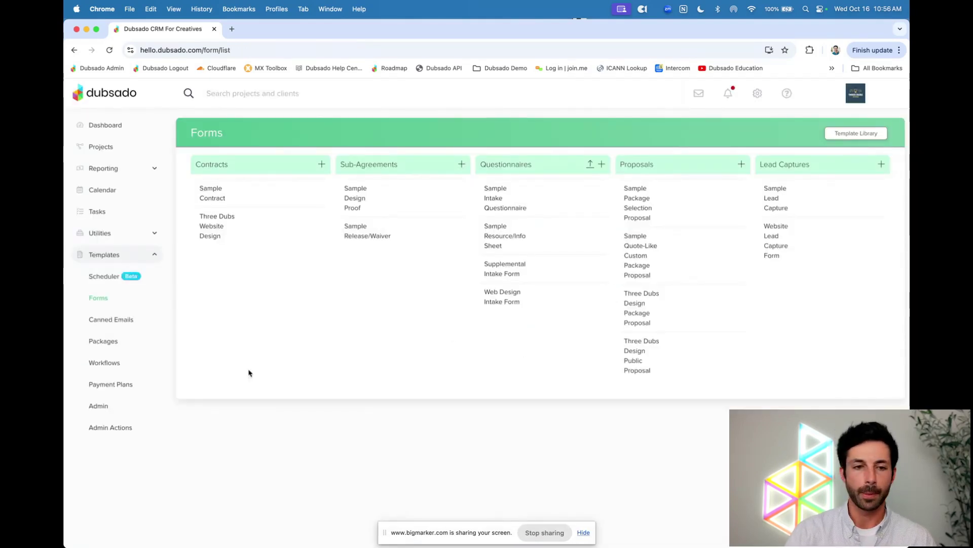
pyautogui.click(129, 362)
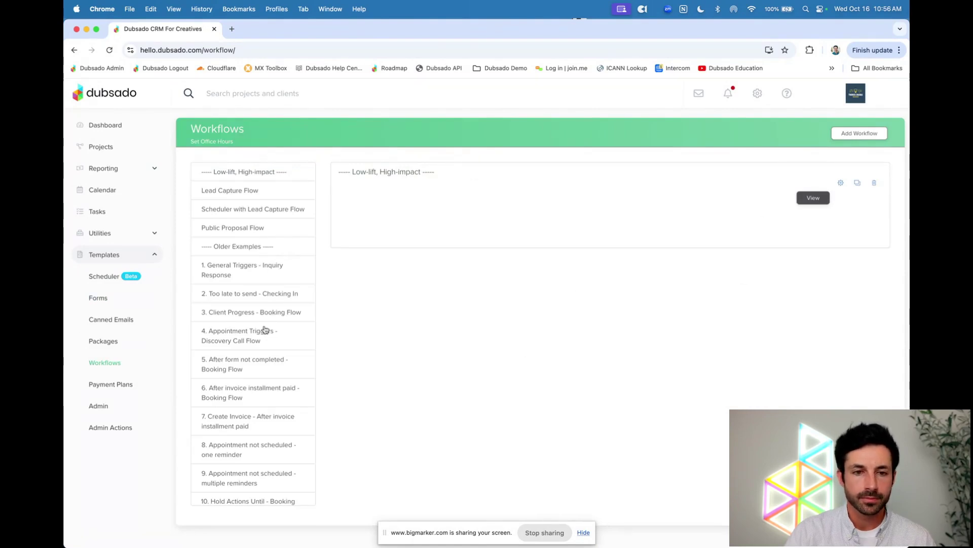
pyautogui.click(250, 227)
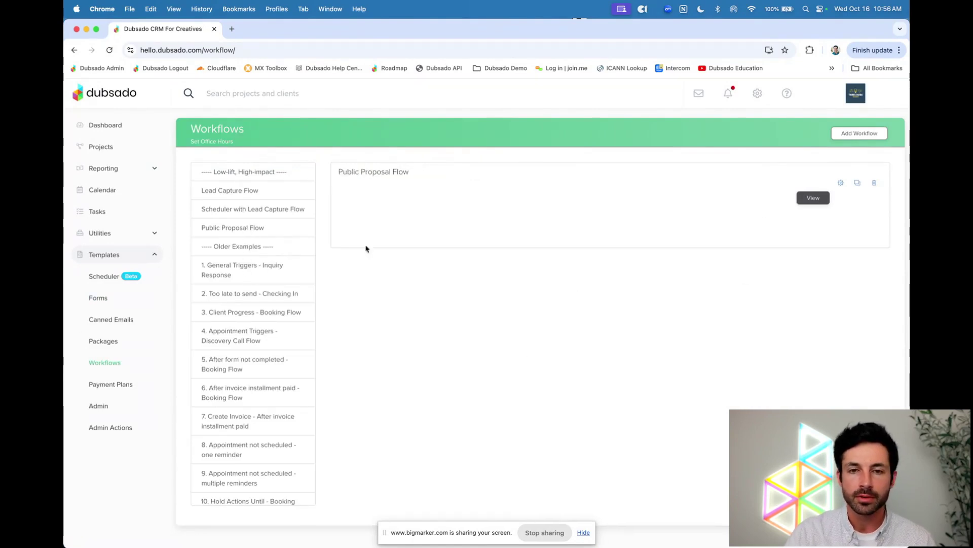
pyautogui.click(840, 184)
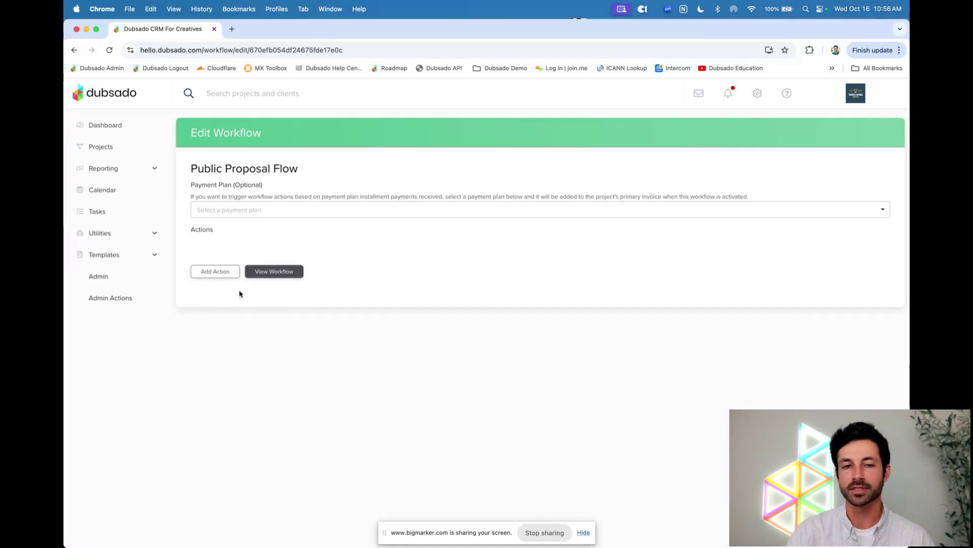
# - Add a Change Project Status action that sets the job status to Contract Signed after all previous actions complete
pyautogui.click(214, 271)
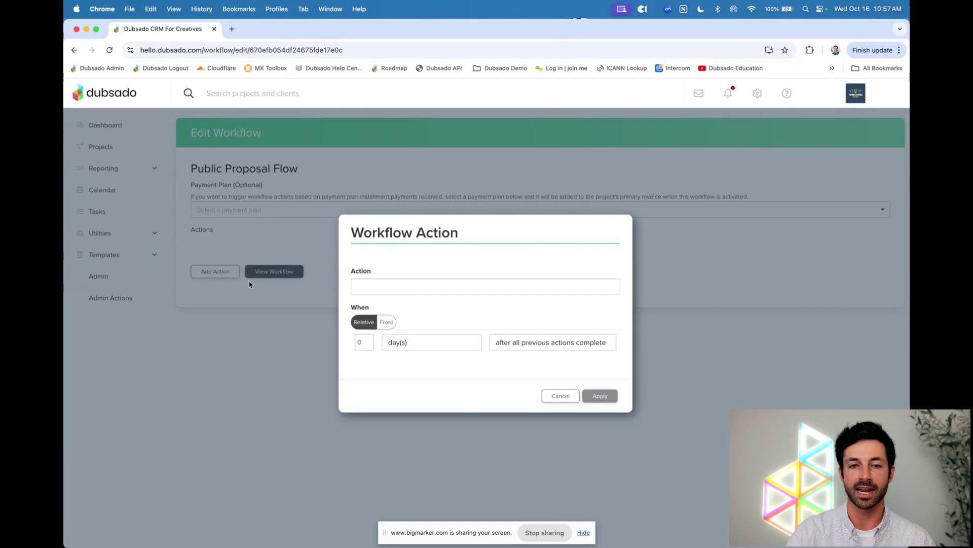
pyautogui.click(380, 288)
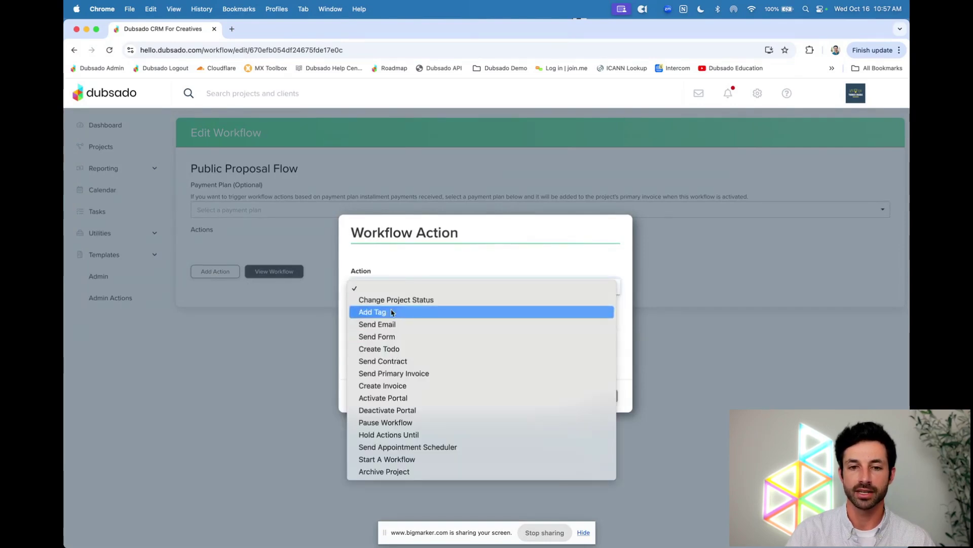
pyautogui.click(394, 304)
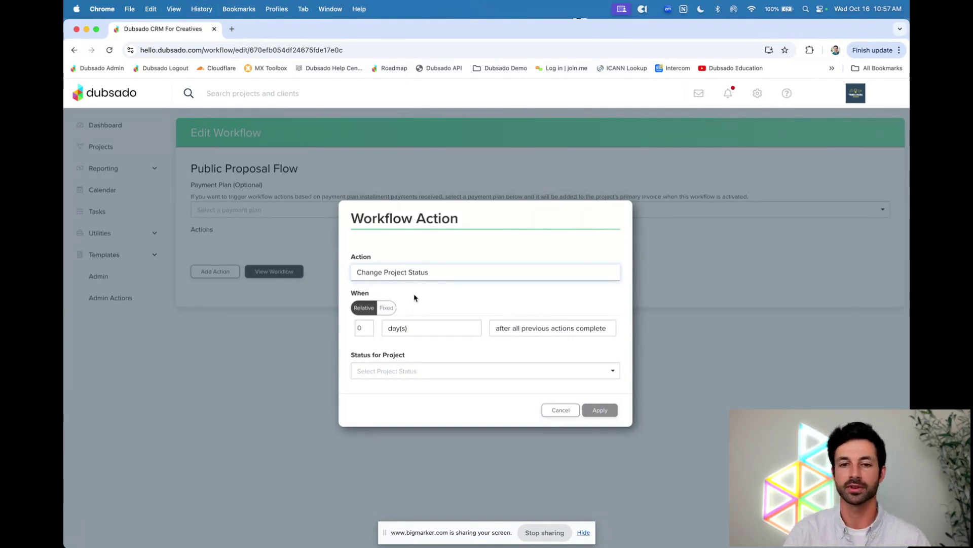
pyautogui.click(399, 370)
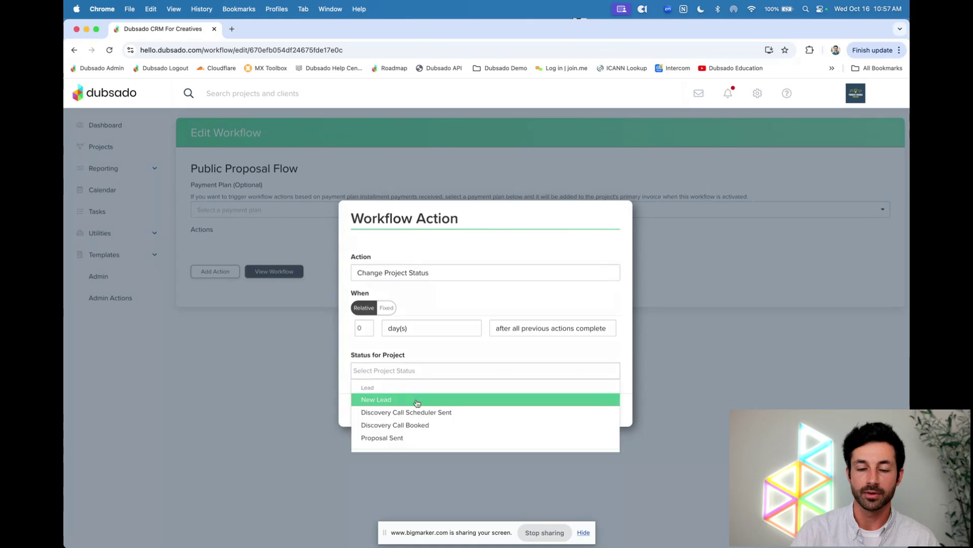
pyautogui.scroll(-3, 419, 412)
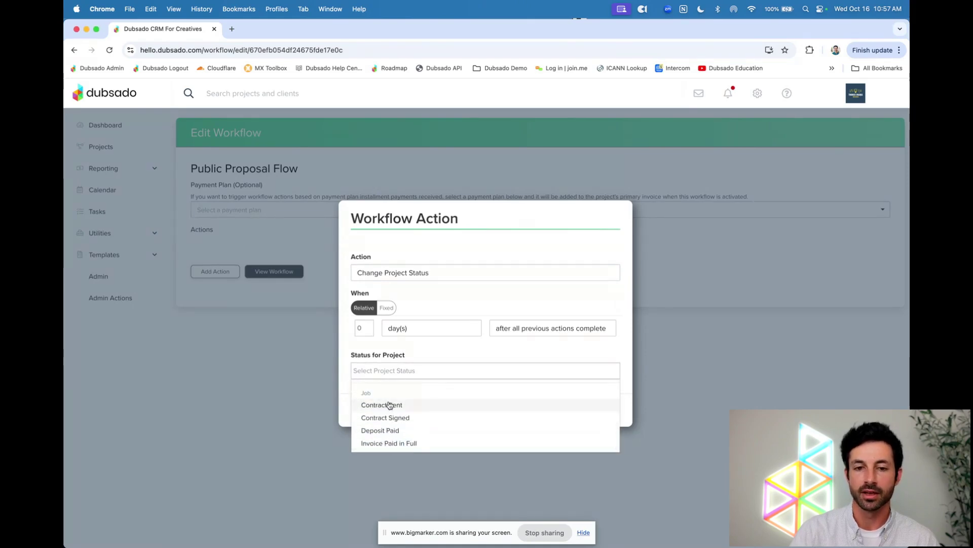
pyautogui.click(392, 420)
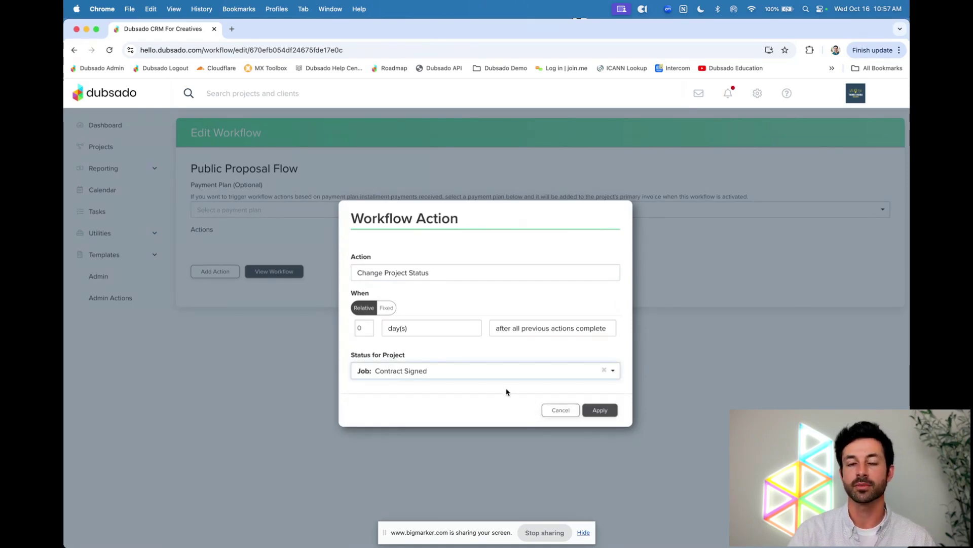
pyautogui.click(604, 412)
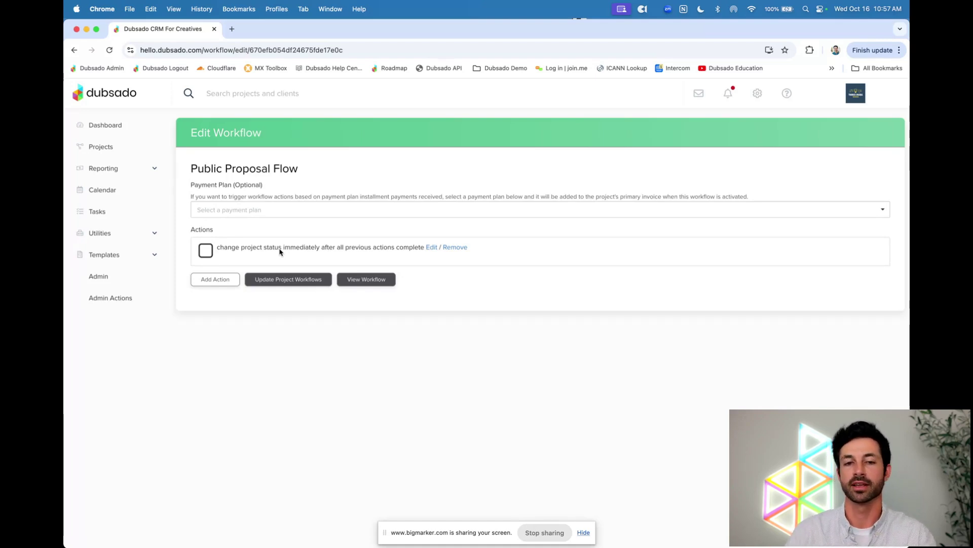
# - Add a second Change Project Status action that sets the job status to Invoice Paid in Full after the invoice is paid in full
pyautogui.click(226, 279)
pyautogui.click(355, 288)
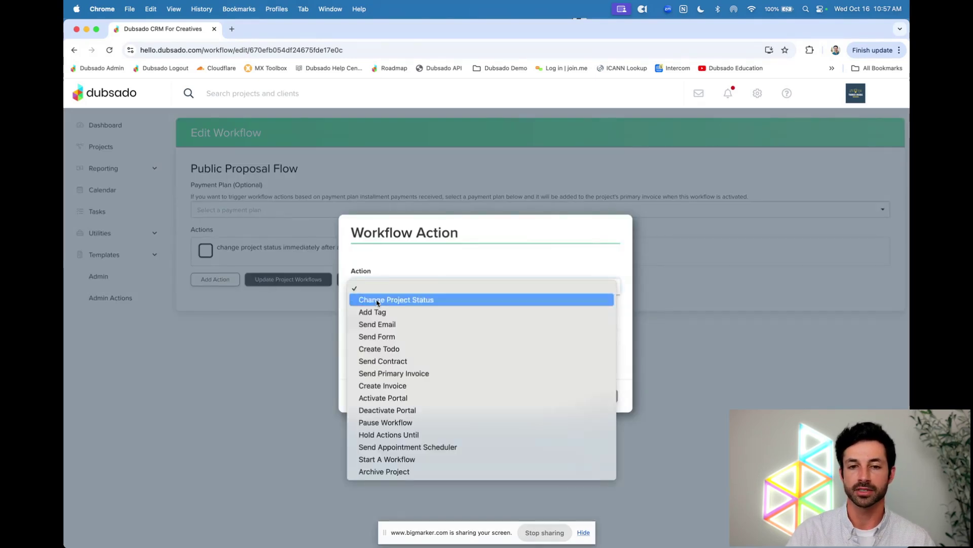
pyautogui.click(377, 300)
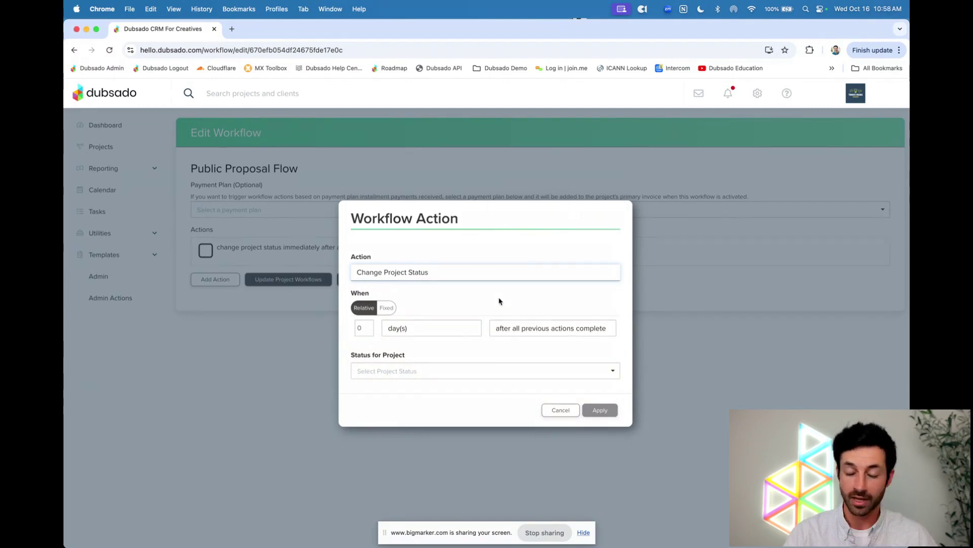
pyautogui.click(509, 328)
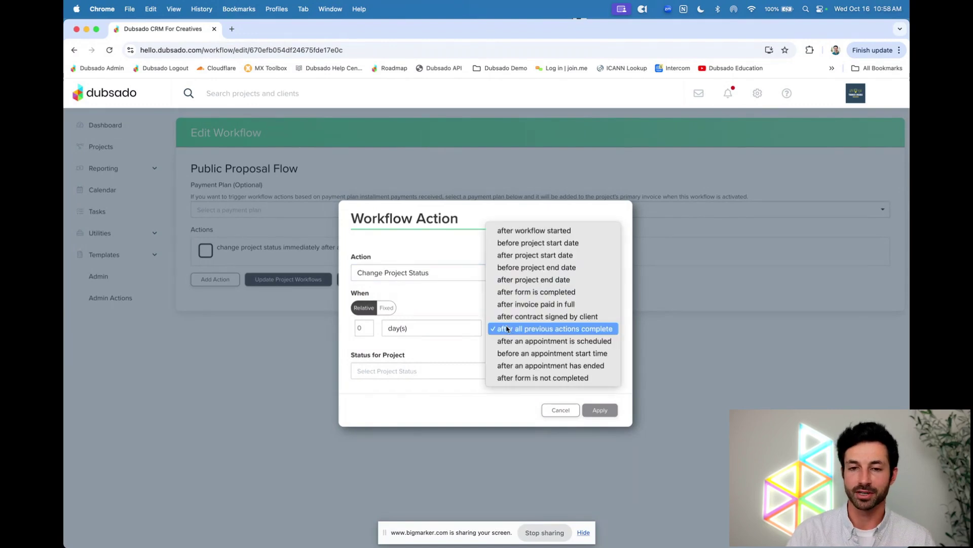
pyautogui.click(523, 305)
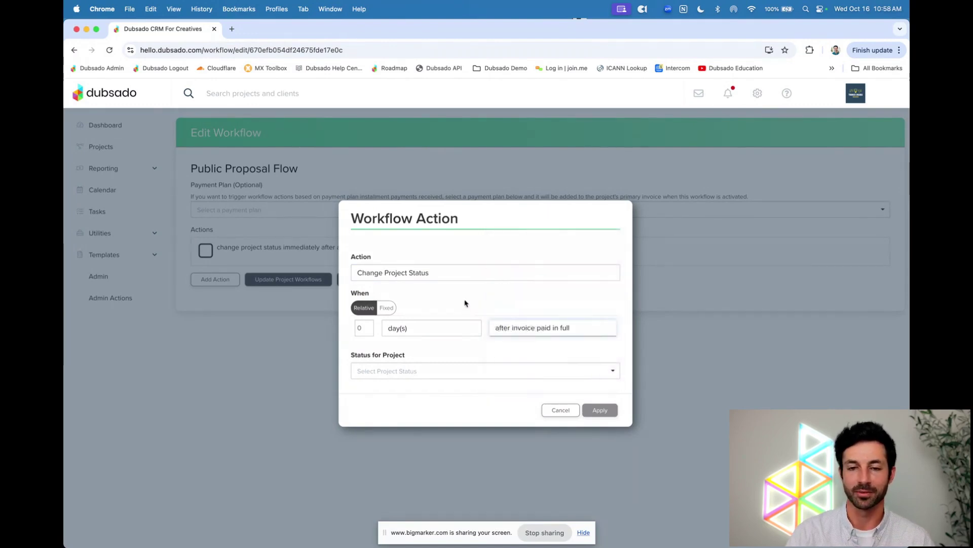
pyautogui.click(397, 370)
pyautogui.scroll(-3, 406, 424)
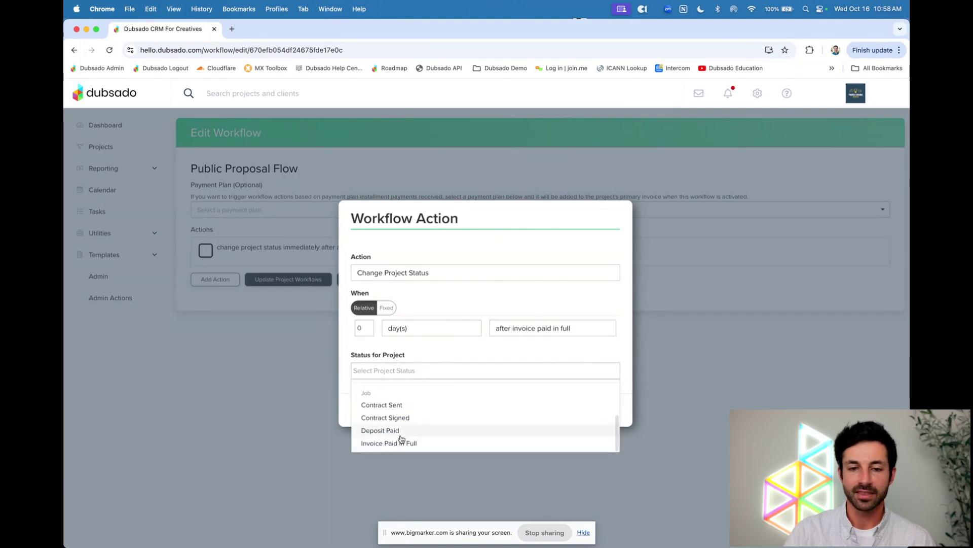
pyautogui.click(404, 442)
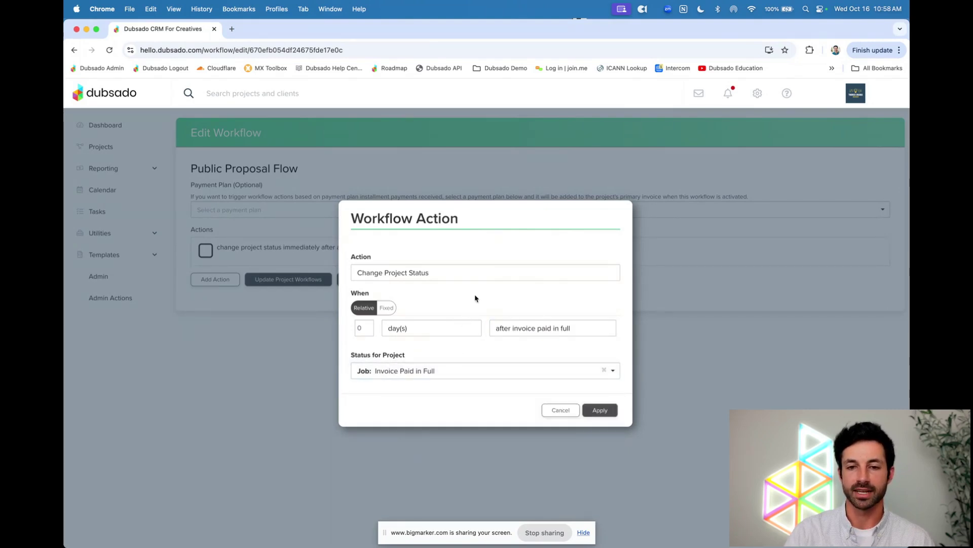
pyautogui.click(598, 410)
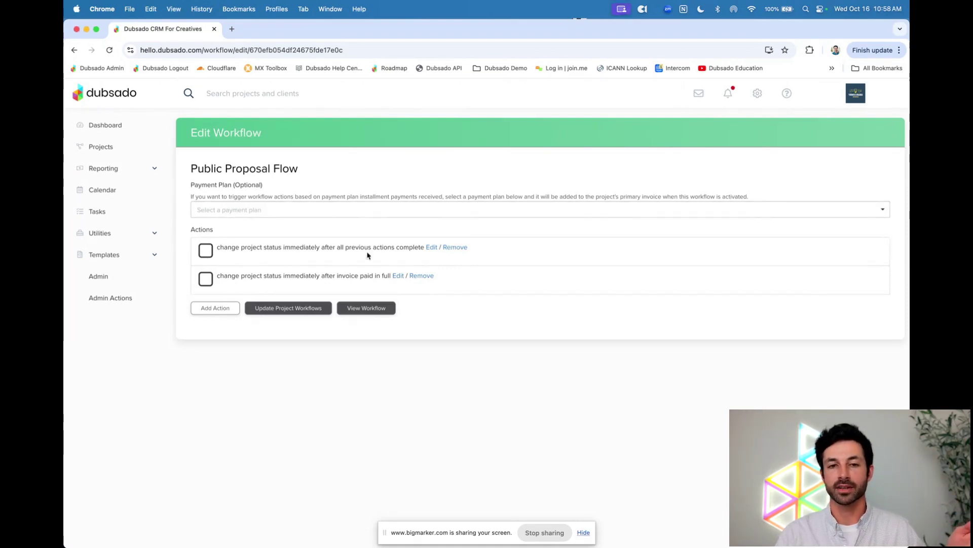
# - Review the trigger and project status settings of both Change Project Status actions in the workflow
pyautogui.click(431, 248)
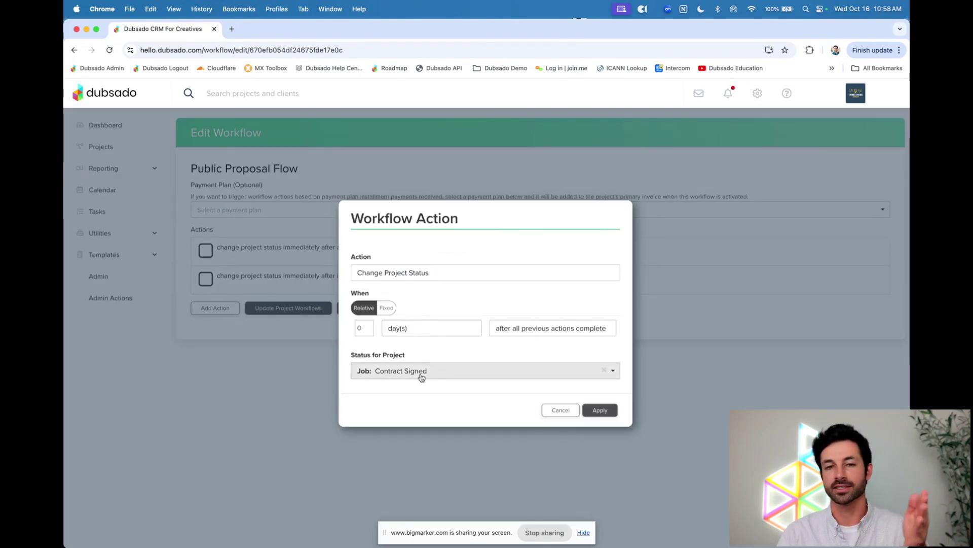
pyautogui.click(546, 410)
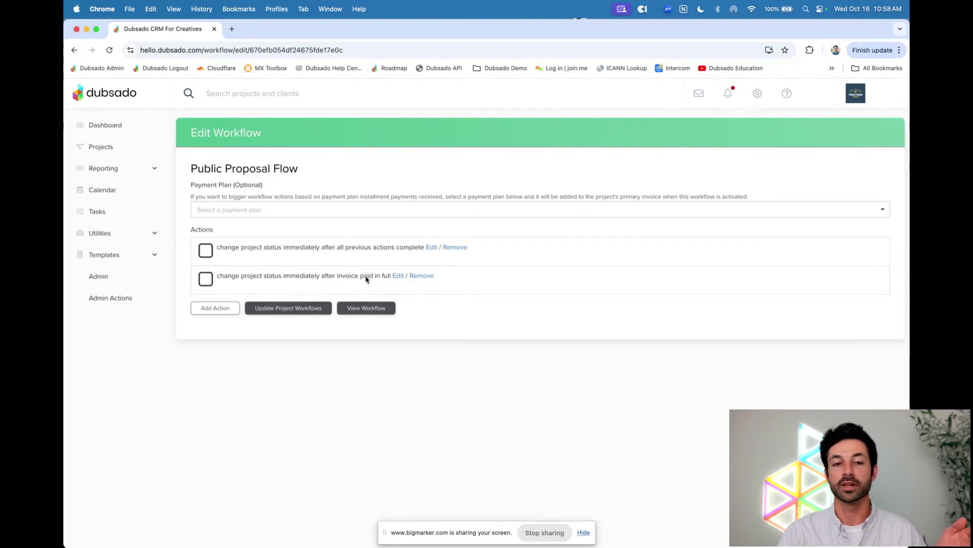
pyautogui.click(397, 276)
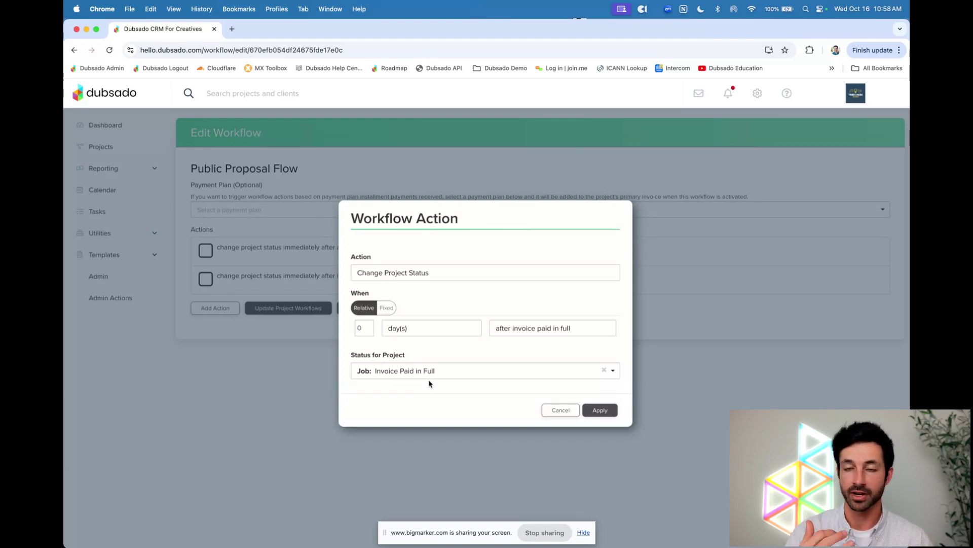
pyautogui.click(599, 409)
# - Add a Send Appointment Scheduler action using the Design Session template, triggered after all previous actions complete, with email sent and applied to portal
pyautogui.click(215, 308)
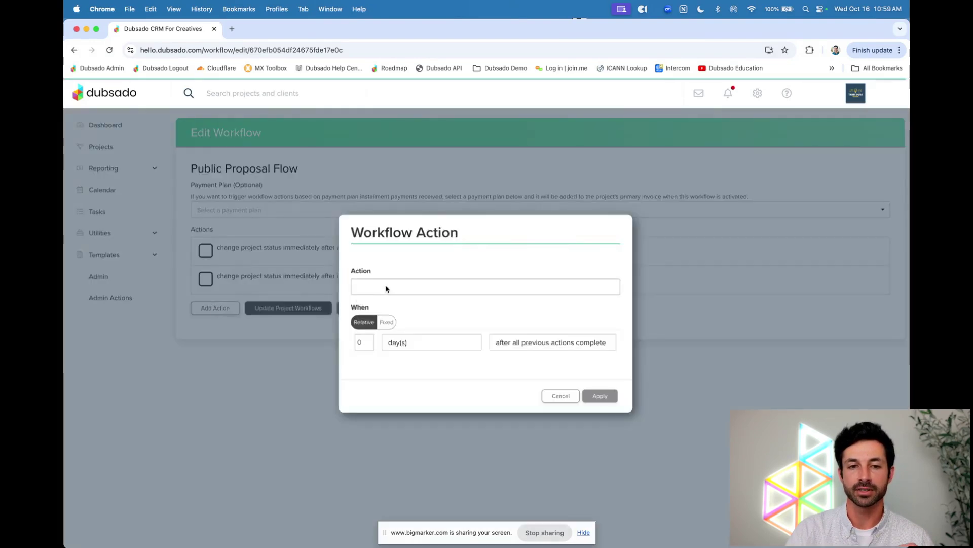
pyautogui.click(385, 287)
pyautogui.click(425, 447)
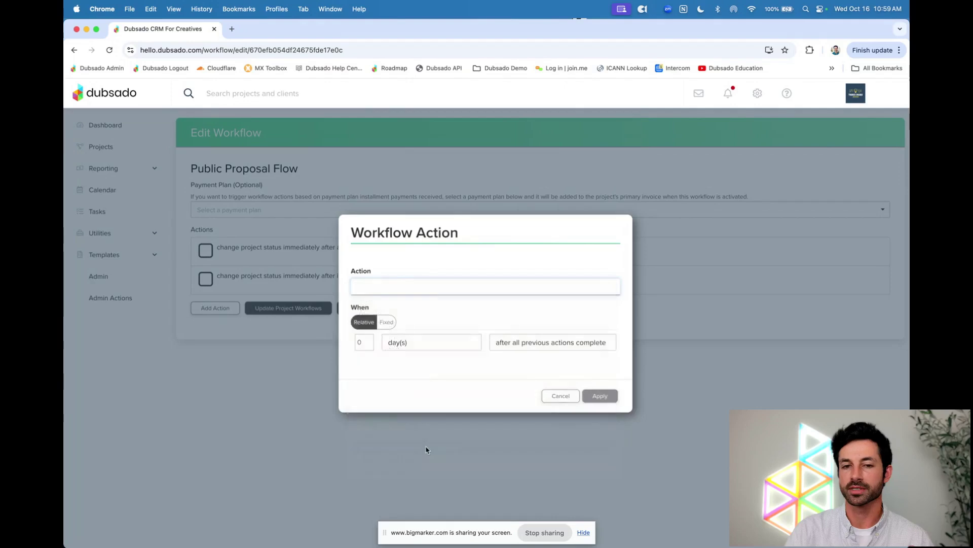
pyautogui.click(404, 314)
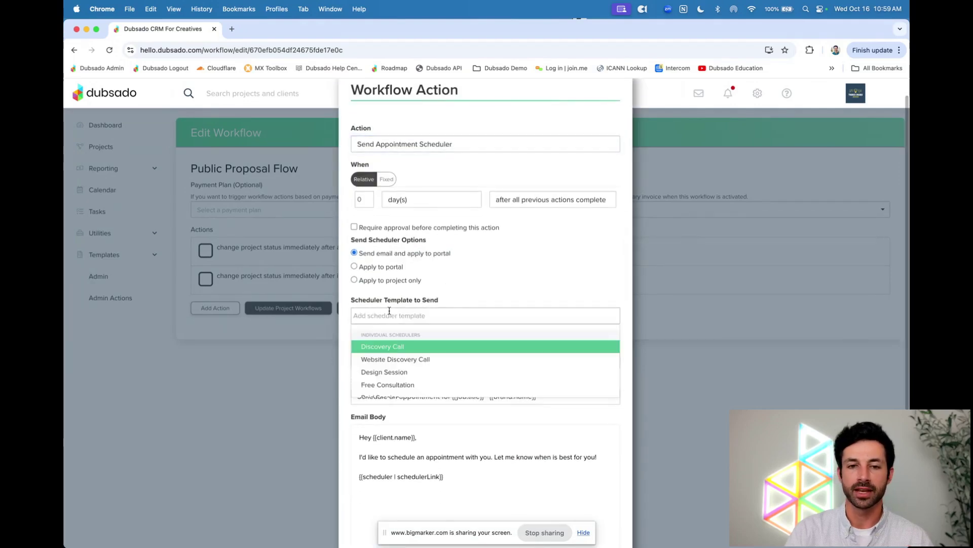
pyautogui.scroll(-1, 401, 368)
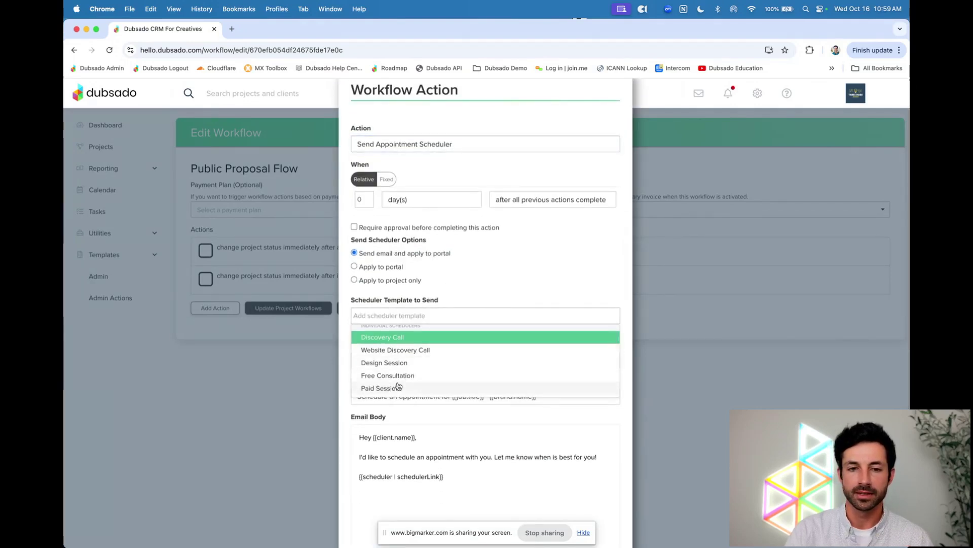
pyautogui.click(397, 363)
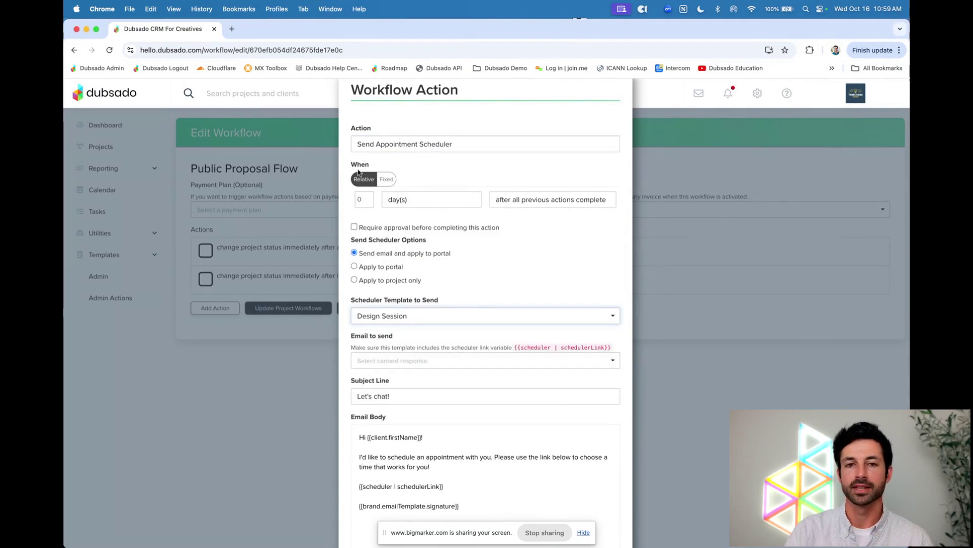
pyautogui.doubleClick(353, 167)
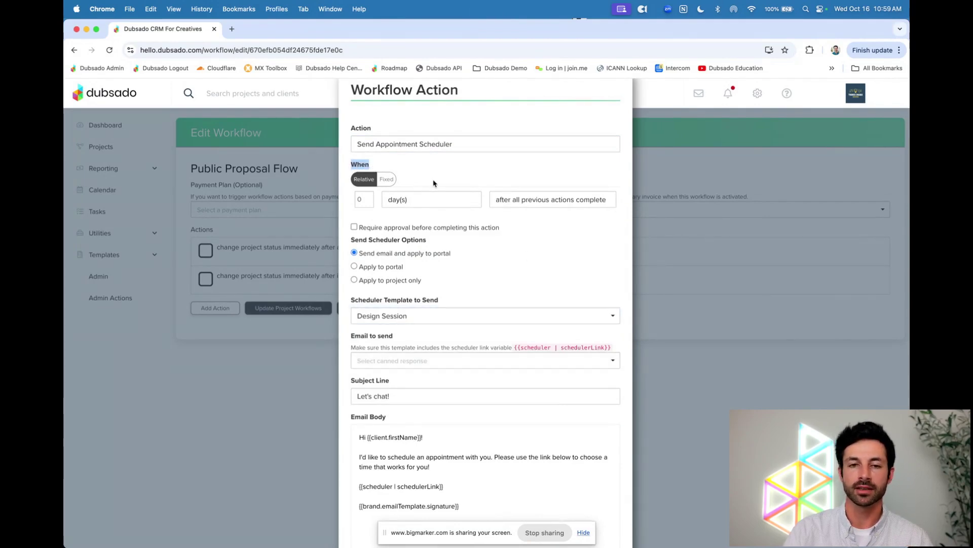
pyautogui.click(525, 201)
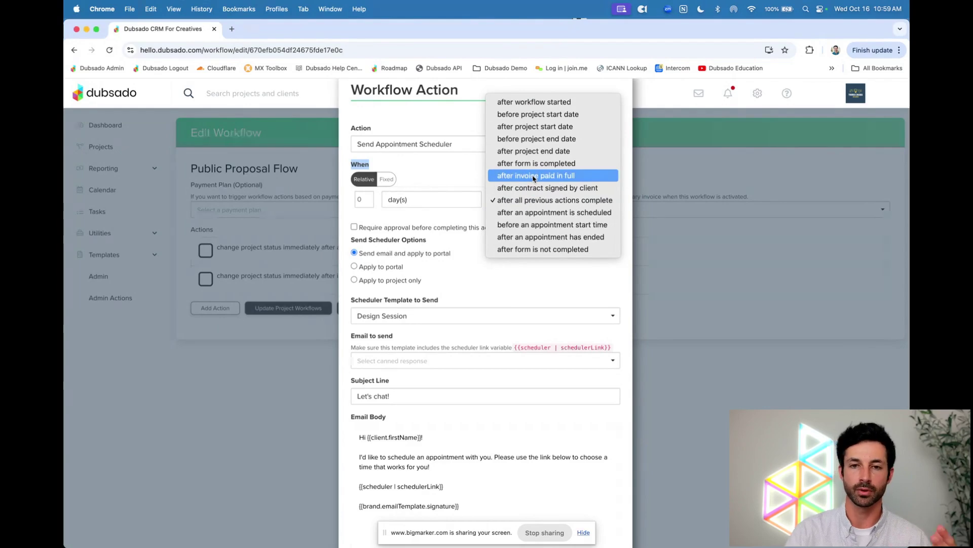
pyautogui.click(542, 203)
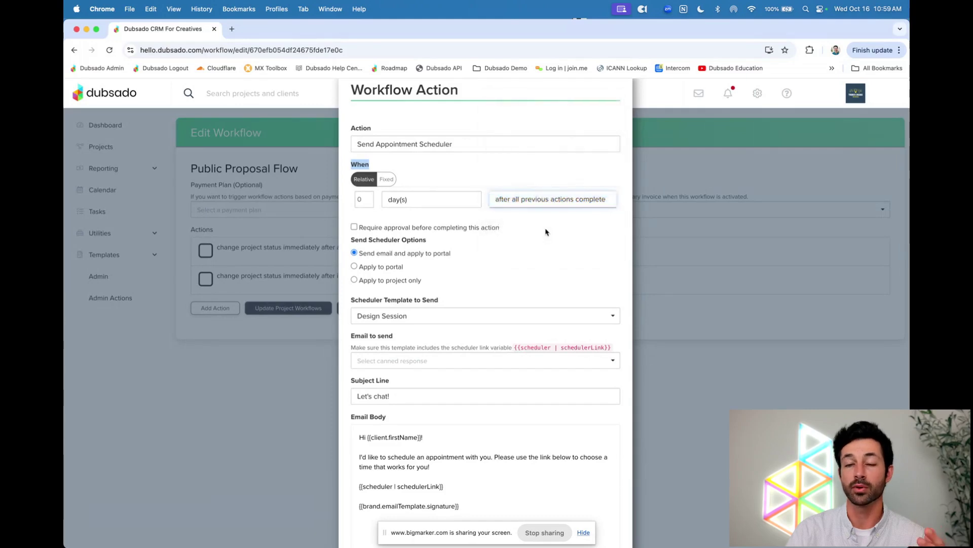
pyautogui.scroll(-5, 545, 231)
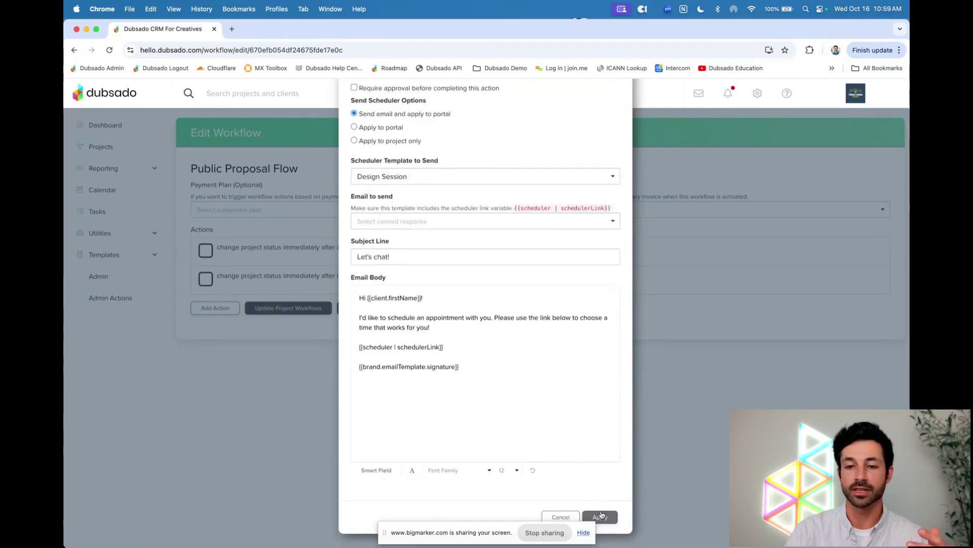
pyautogui.click(601, 515)
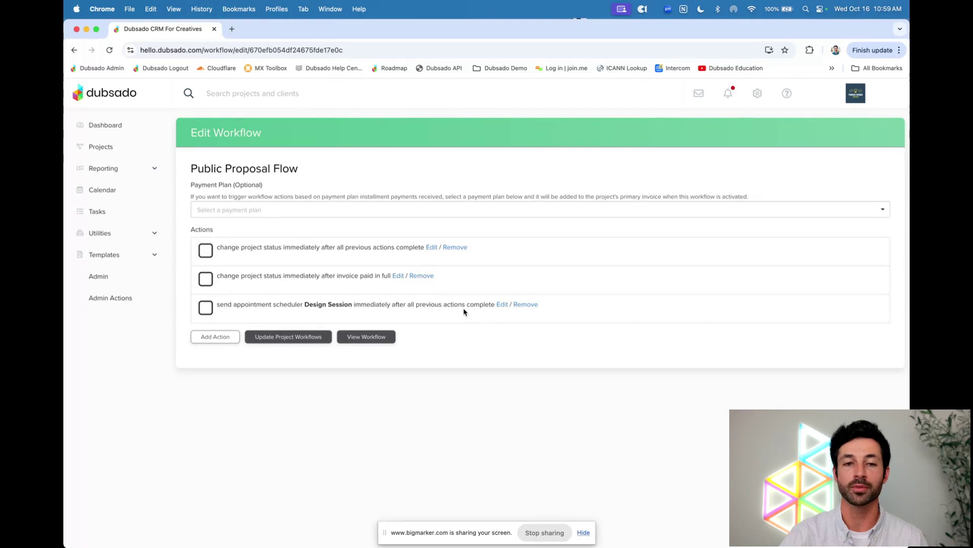
# - Open the projects list and examine its Leads and Jobs status groups
pyautogui.click(100, 146)
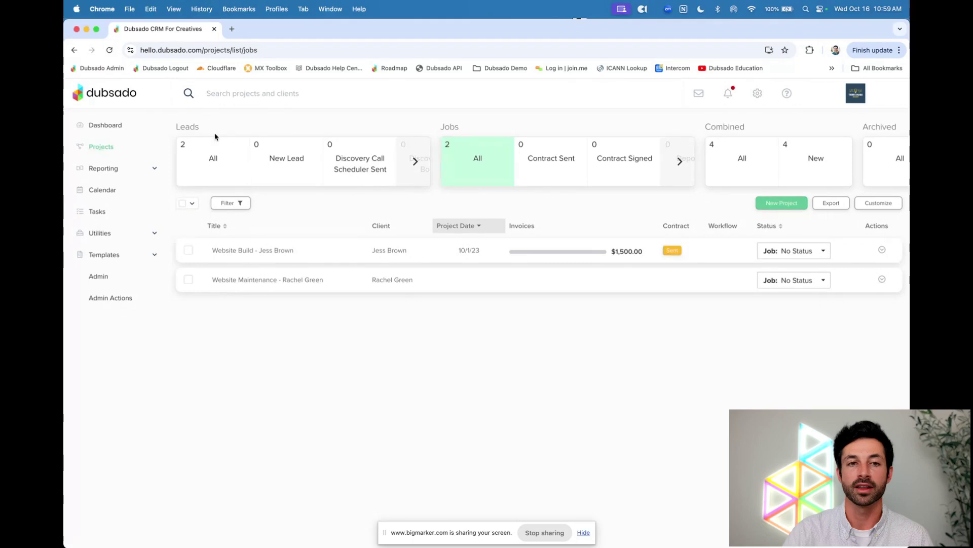
pyautogui.moveTo(200, 127); pyautogui.dragTo(179, 128)
pyautogui.moveTo(476, 132); pyautogui.dragTo(438, 127)
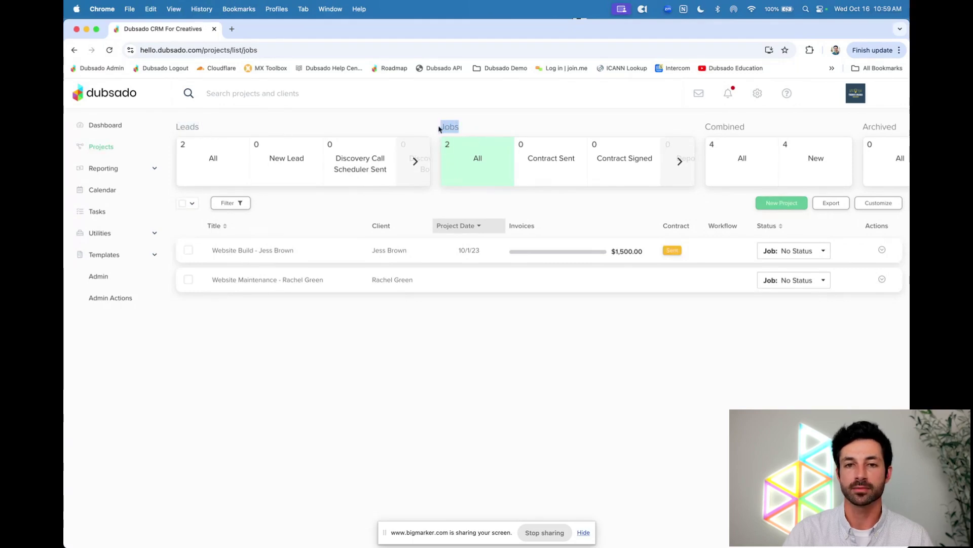
# - Expand the Leads and Jobs status groups, examine their statuses, and list the jobs under Invoice Paid in Full
pyautogui.click(418, 162)
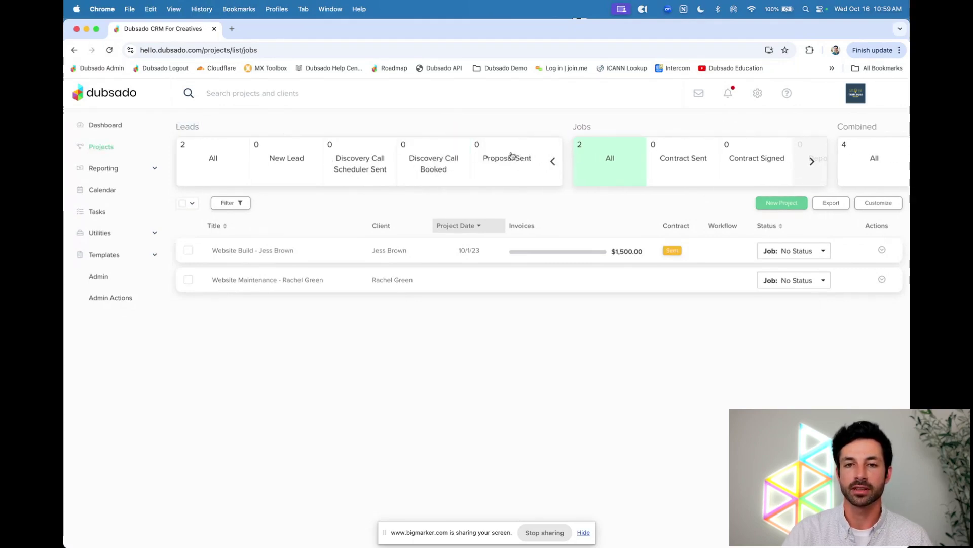
pyautogui.hscroll(3, 592, 162)
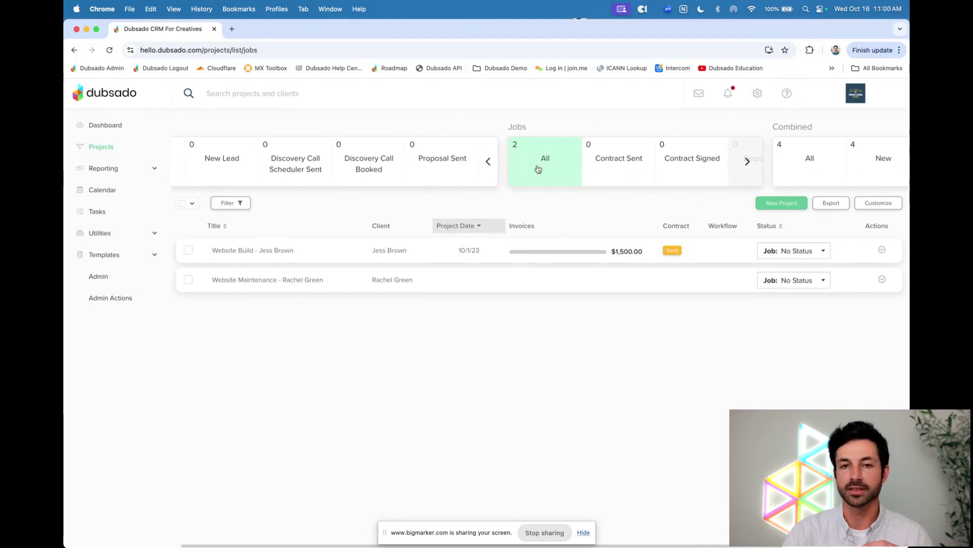
pyautogui.hscroll(1, 581, 166)
pyautogui.hscroll(1, 608, 162)
pyautogui.click(714, 160)
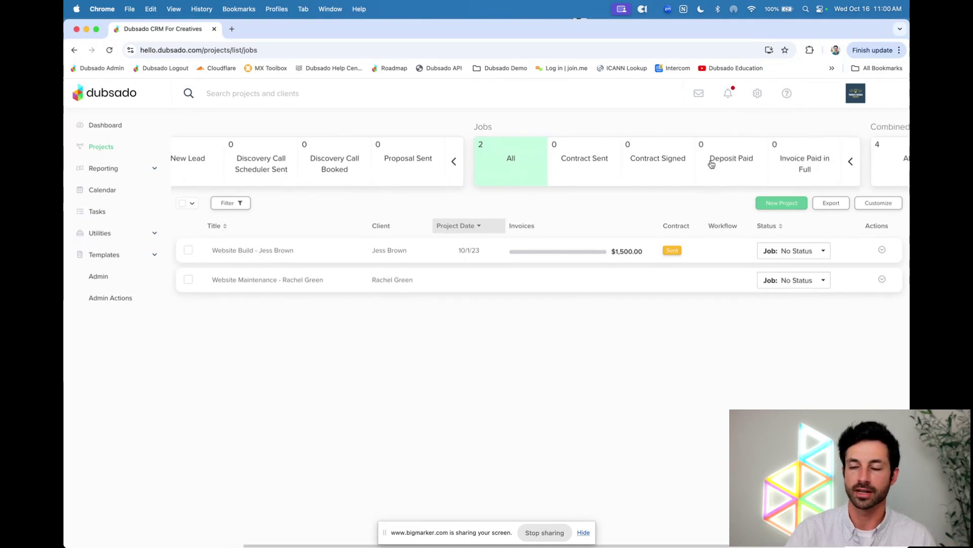
pyautogui.hscroll(3, 722, 165)
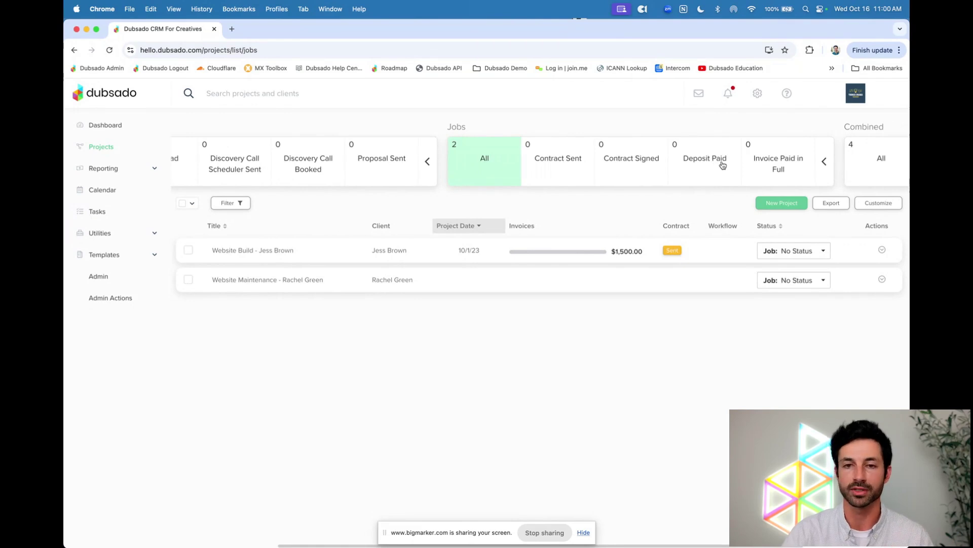
pyautogui.click(757, 180)
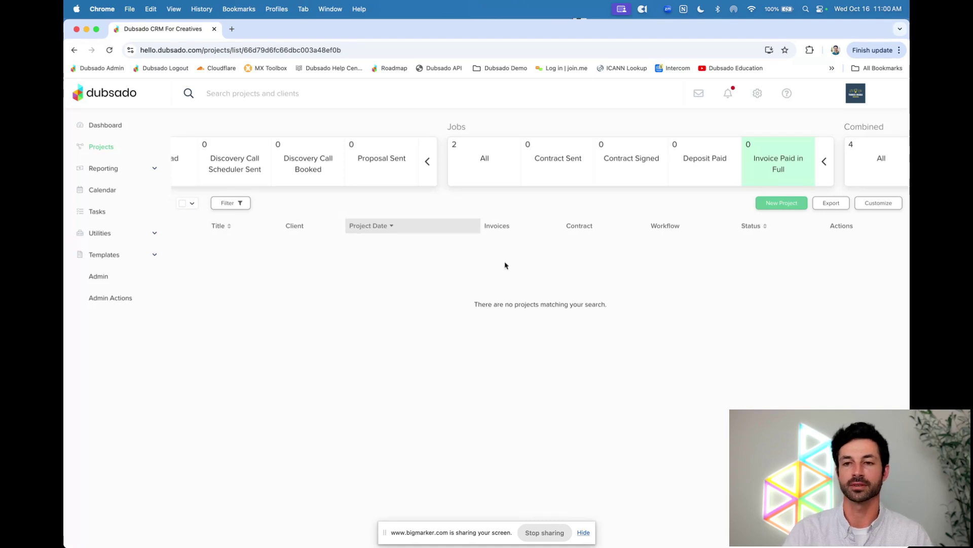
pyautogui.hscroll(-3, 379, 158)
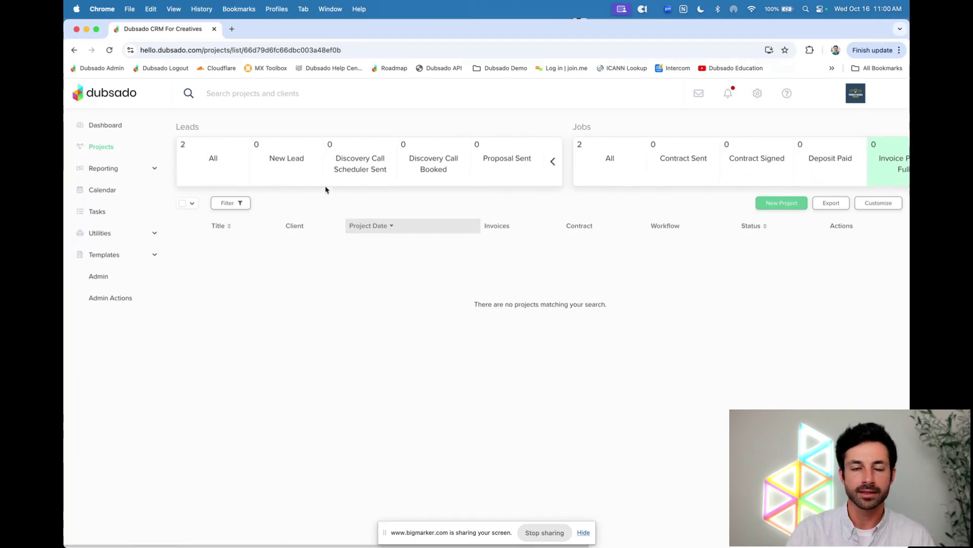
# - Open the General Sample proposal for editing from the forms of the Website Build lead dated 8/30/24
pyautogui.click(232, 169)
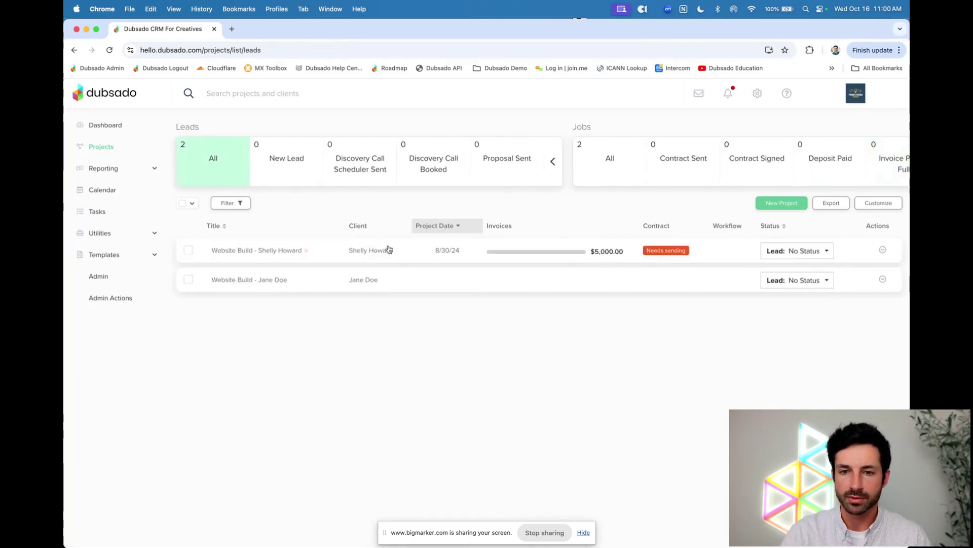
pyautogui.click(353, 253)
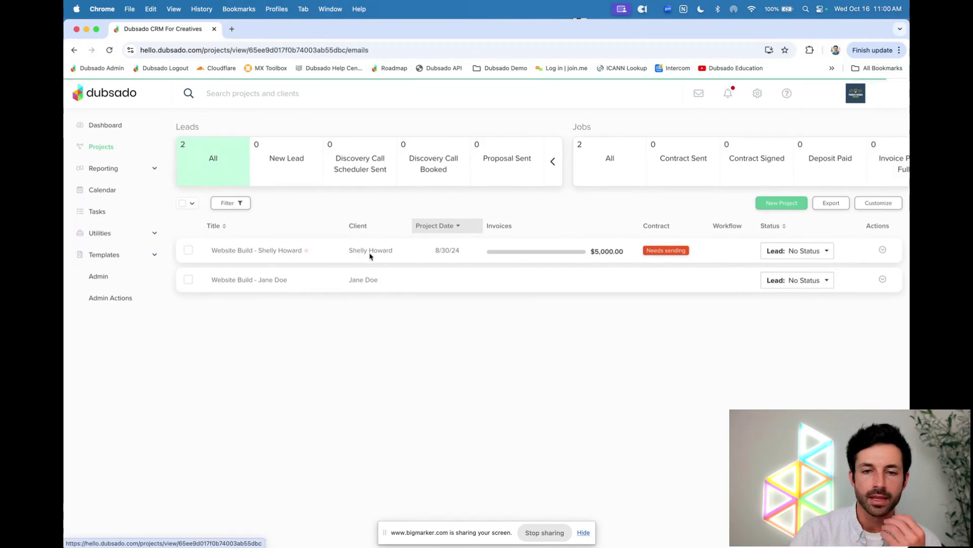
pyautogui.click(437, 130)
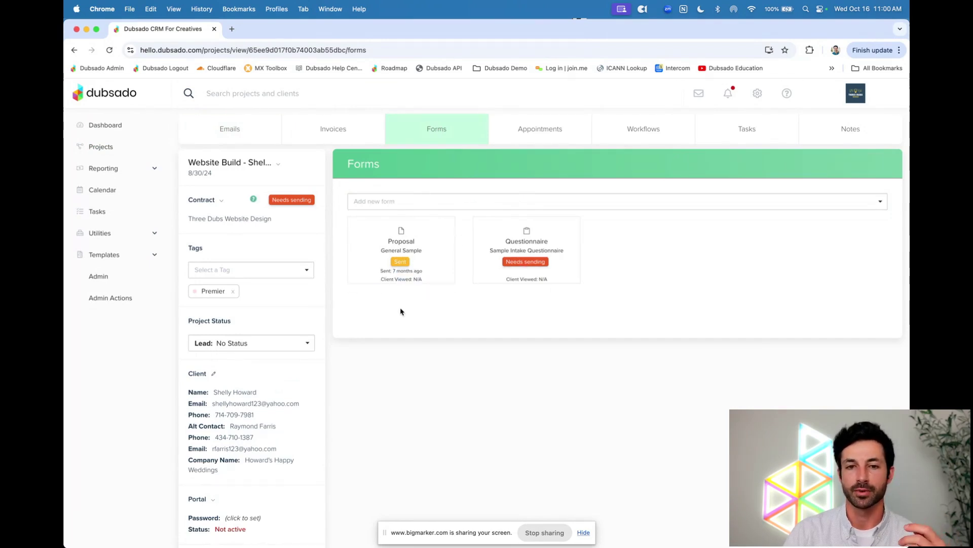
pyautogui.moveTo(400, 277)
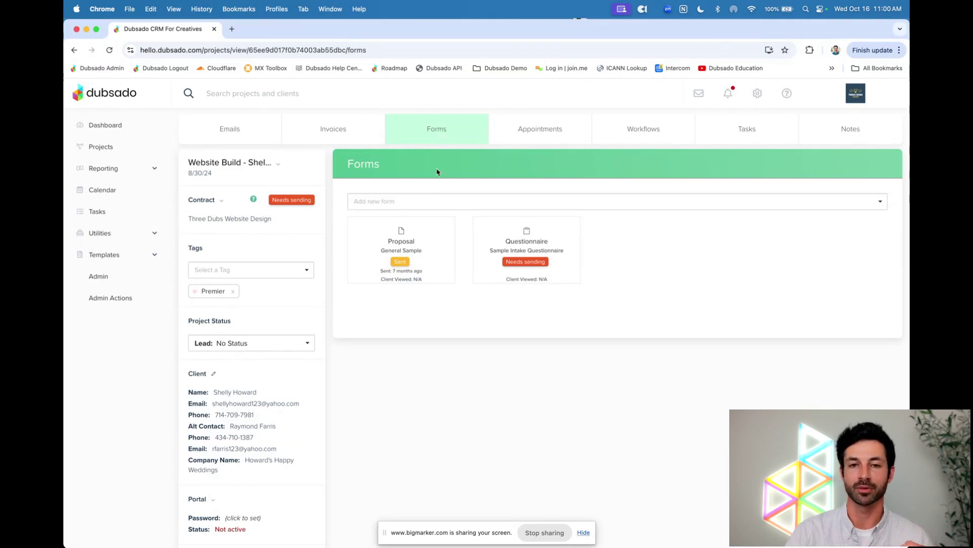
pyautogui.moveTo(348, 275)
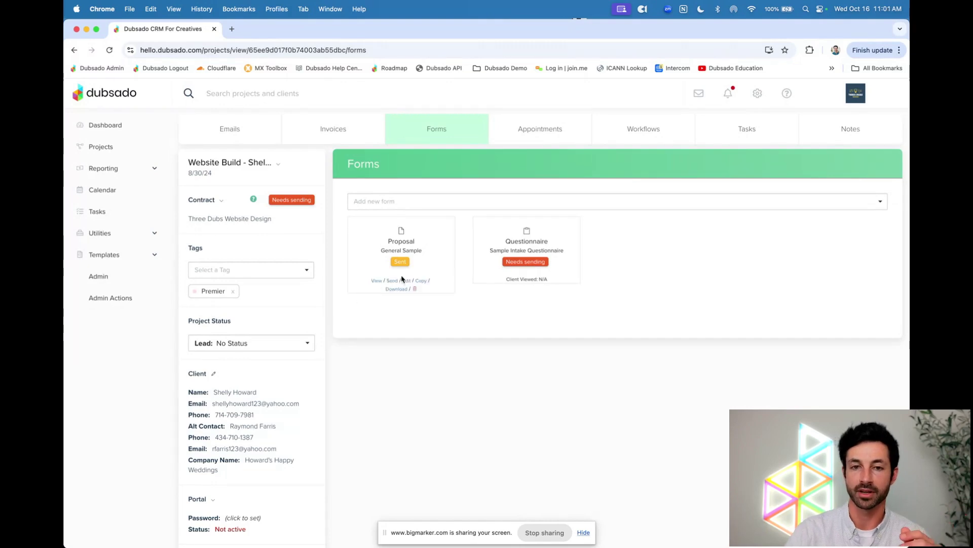
pyautogui.click(406, 281)
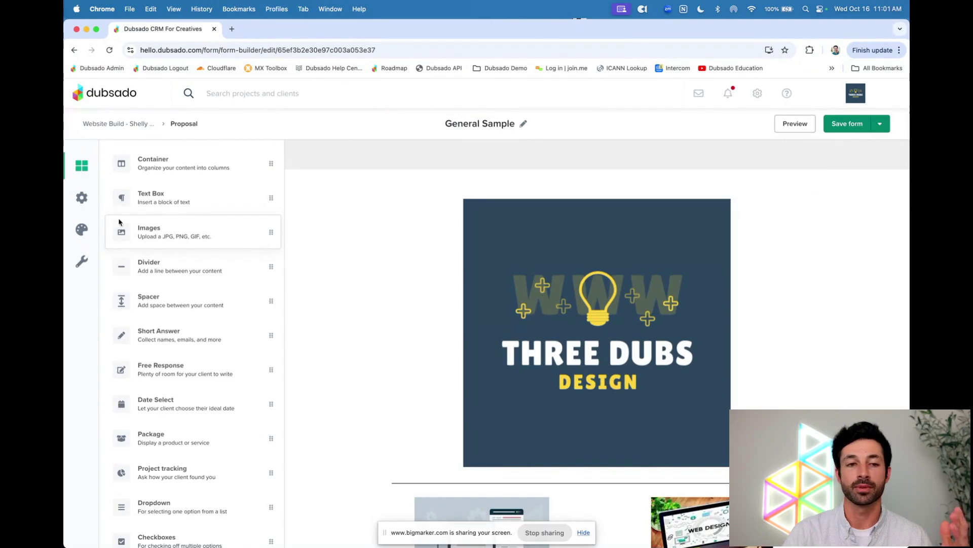
# - Examine the proposal's form settings and the timing options for a relative expiration date
pyautogui.click(82, 197)
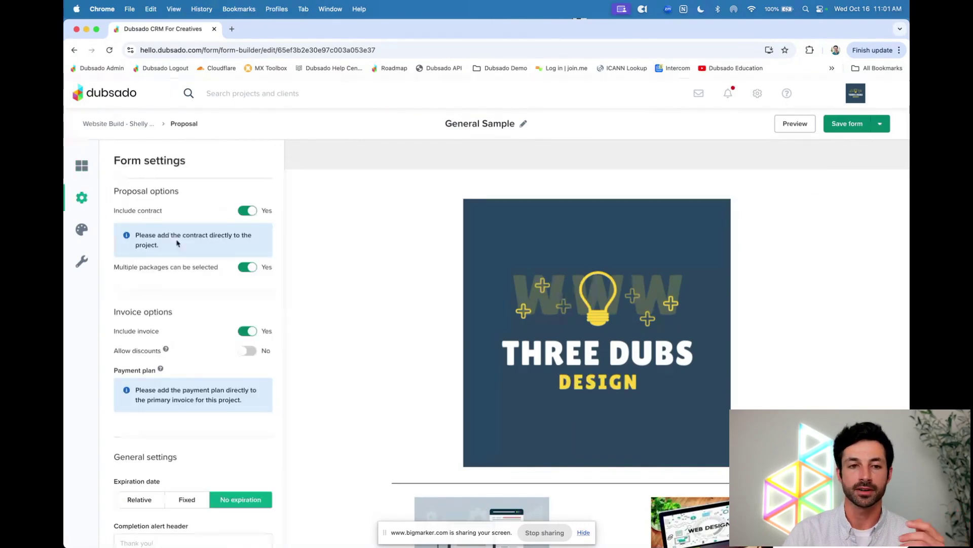
pyautogui.scroll(-5, 164, 226)
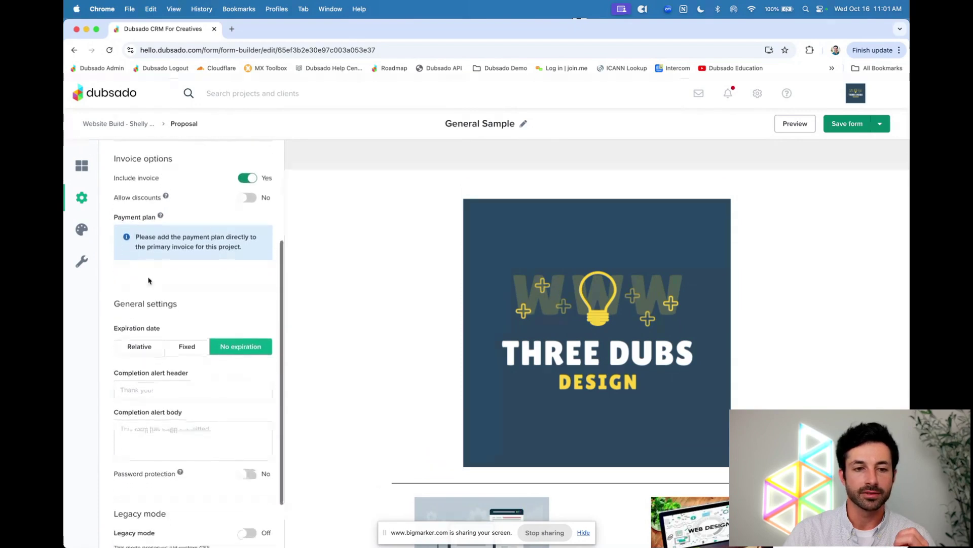
pyautogui.moveTo(114, 321); pyautogui.dragTo(168, 320)
pyautogui.scroll(-2, 168, 320)
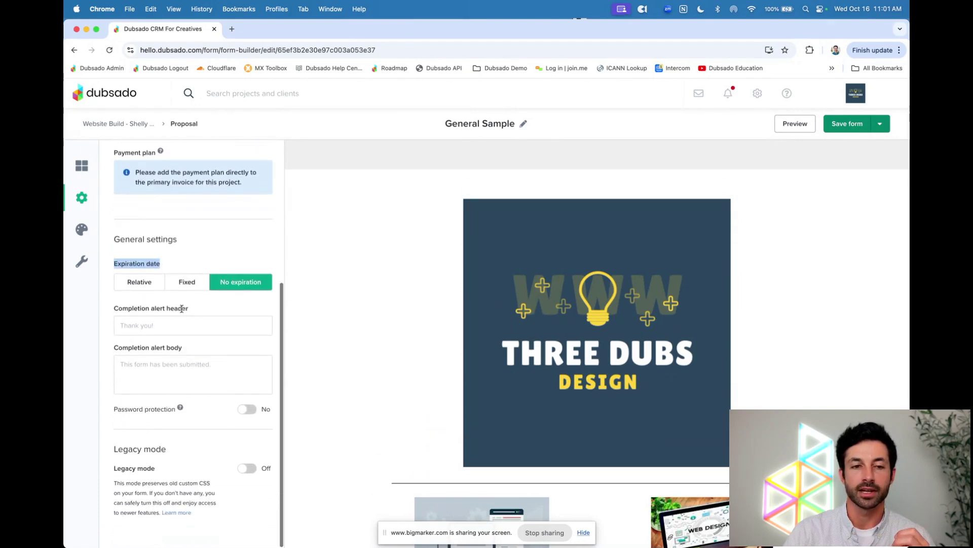
pyautogui.click(162, 290)
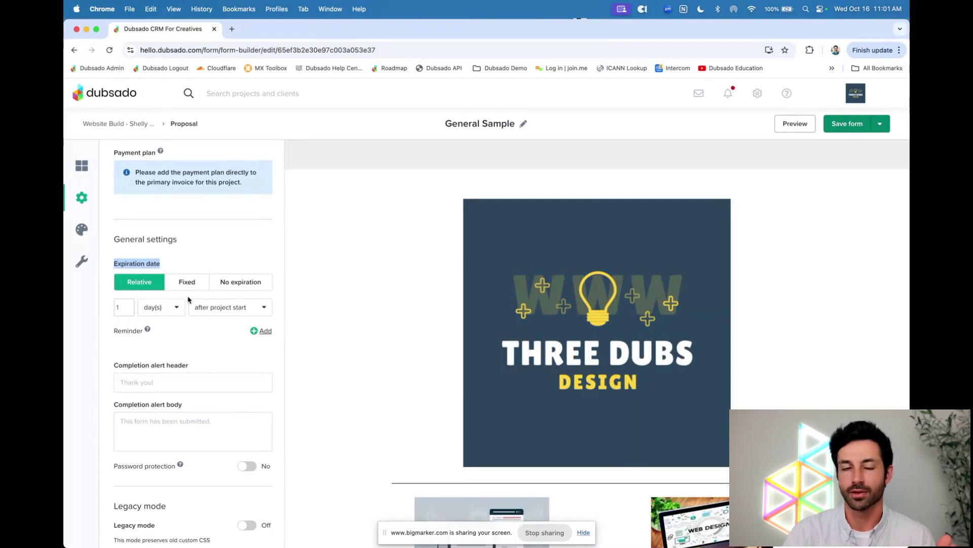
pyautogui.click(220, 307)
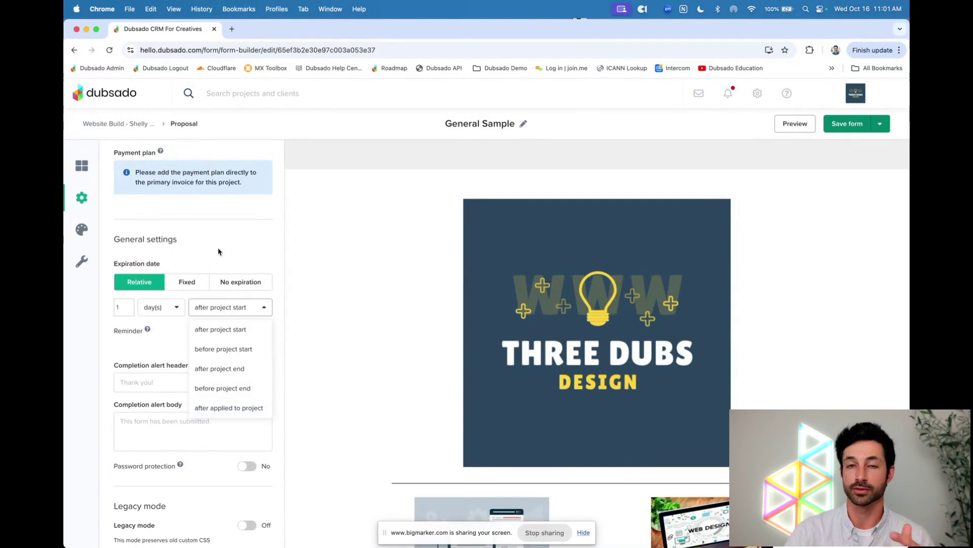
pyautogui.click(195, 274)
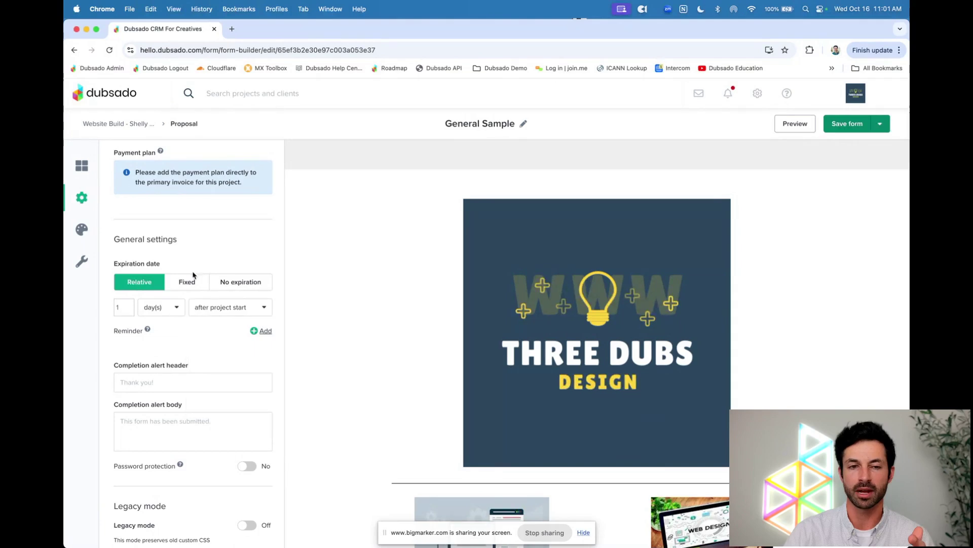
# - Give the proposal a fixed expiration date of Oct 23, 2024
pyautogui.click(195, 282)
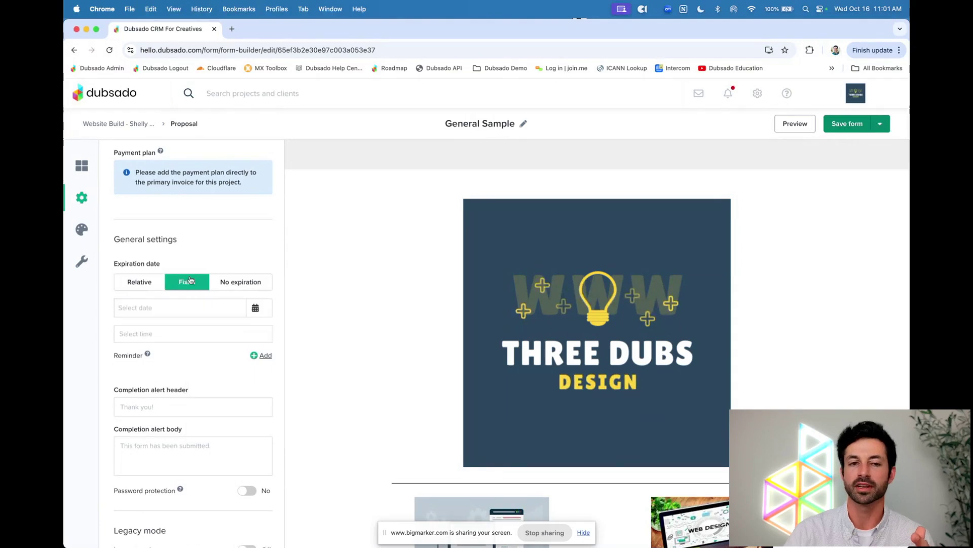
pyautogui.click(256, 308)
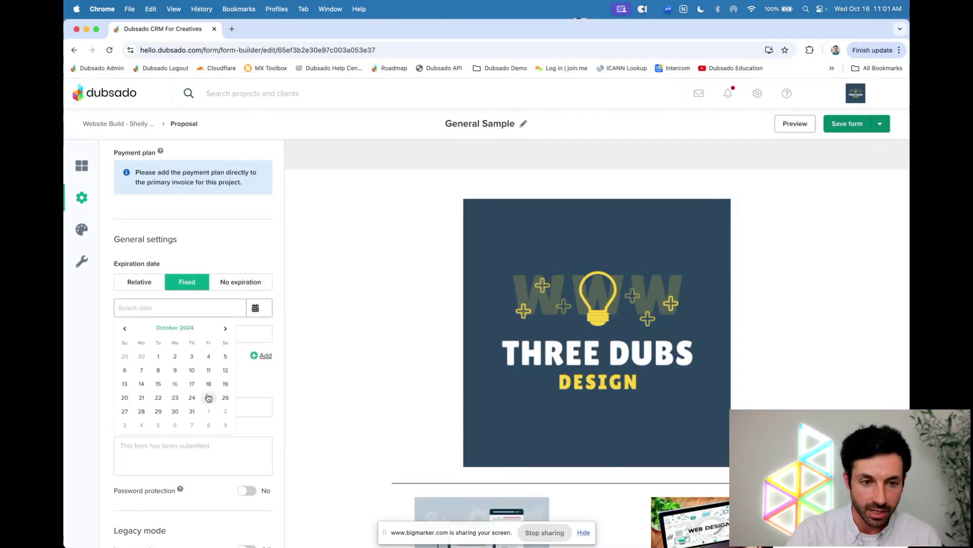
pyautogui.click(175, 397)
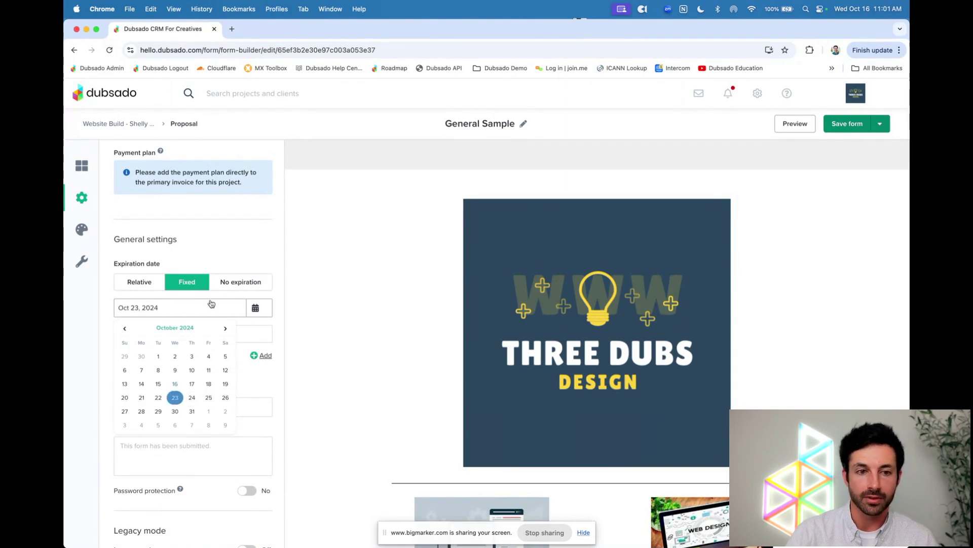
pyautogui.click(238, 259)
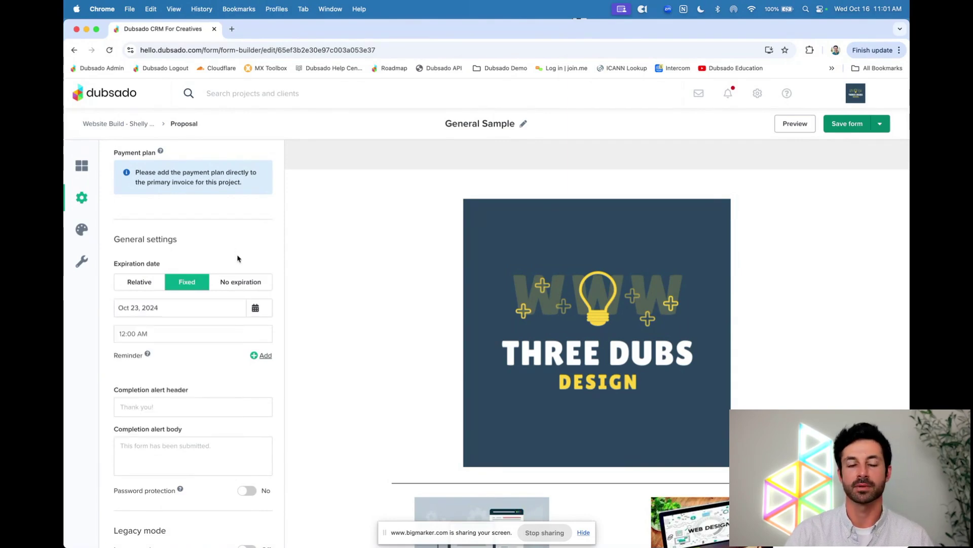
# - Add a reminder 5 days before the proposal expires, and leave the form builder, discarding the changes
pyautogui.click(266, 356)
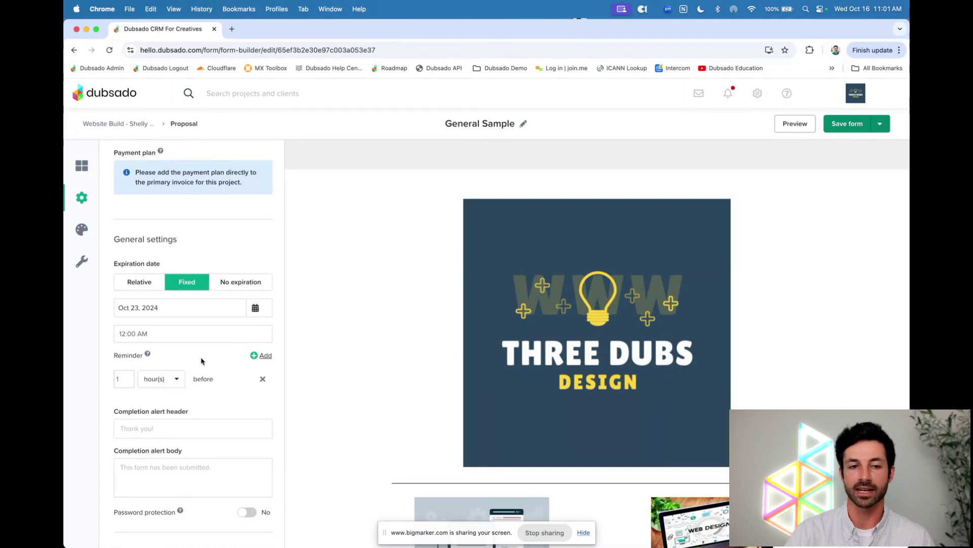
pyautogui.scroll(1, 202, 359)
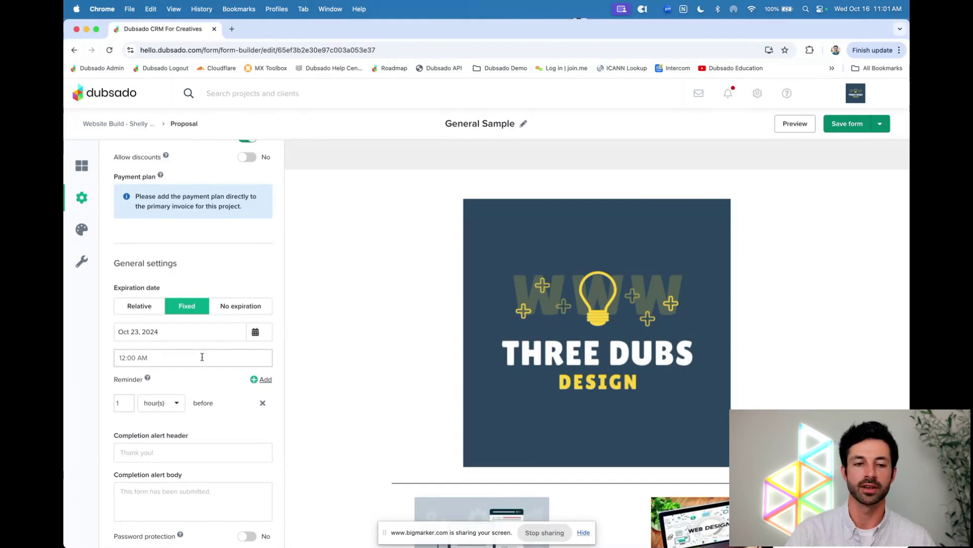
pyautogui.moveTo(113, 379); pyautogui.dragTo(168, 379)
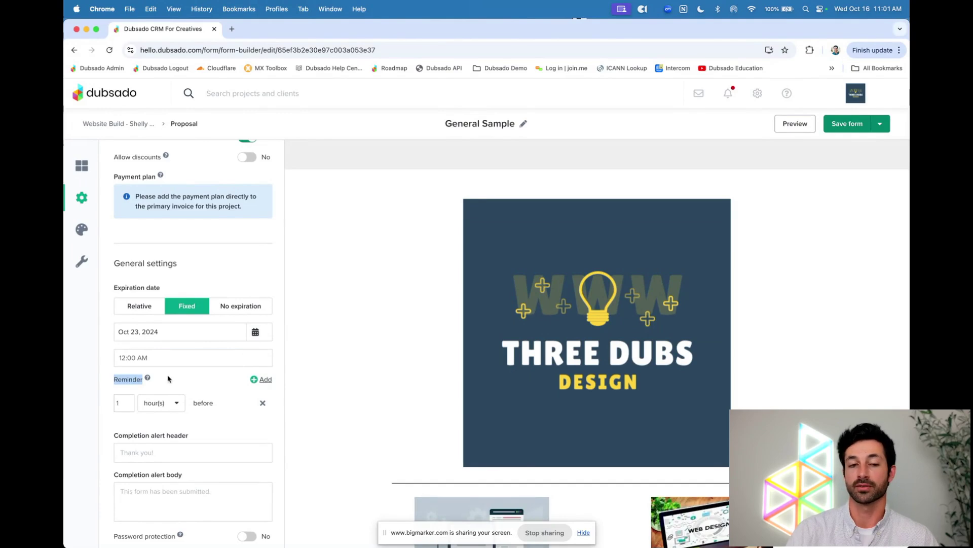
pyautogui.doubleClick(126, 403)
pyautogui.write('5')
pyautogui.click(152, 403)
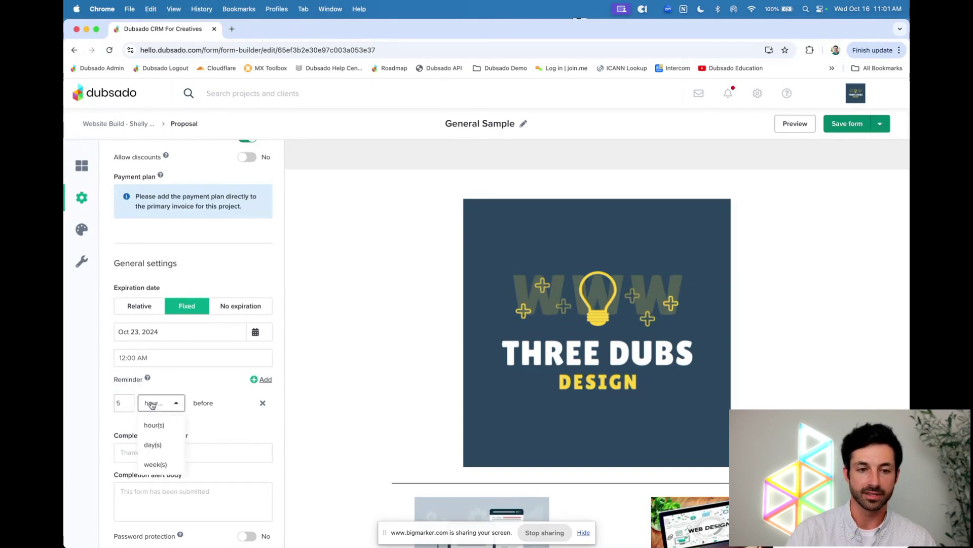
pyautogui.click(159, 444)
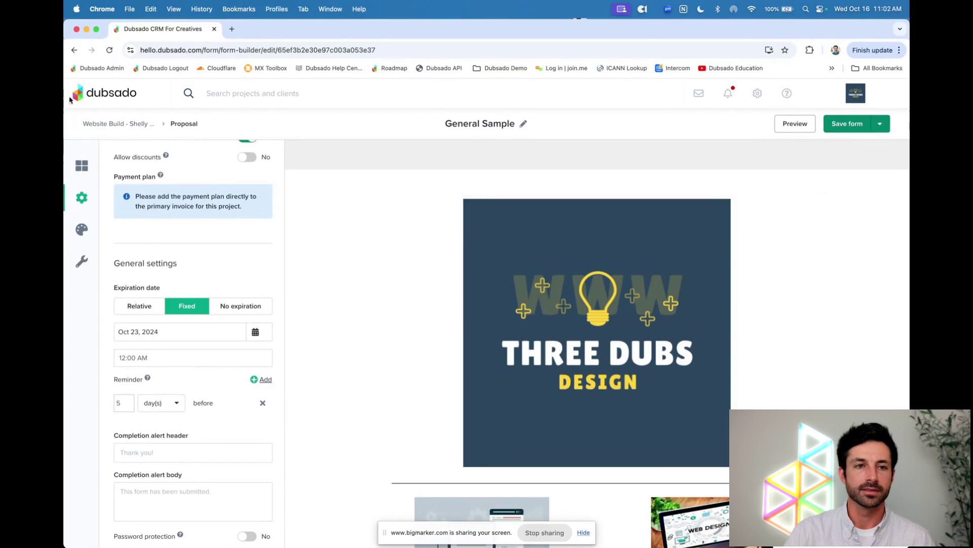
pyautogui.click(100, 123)
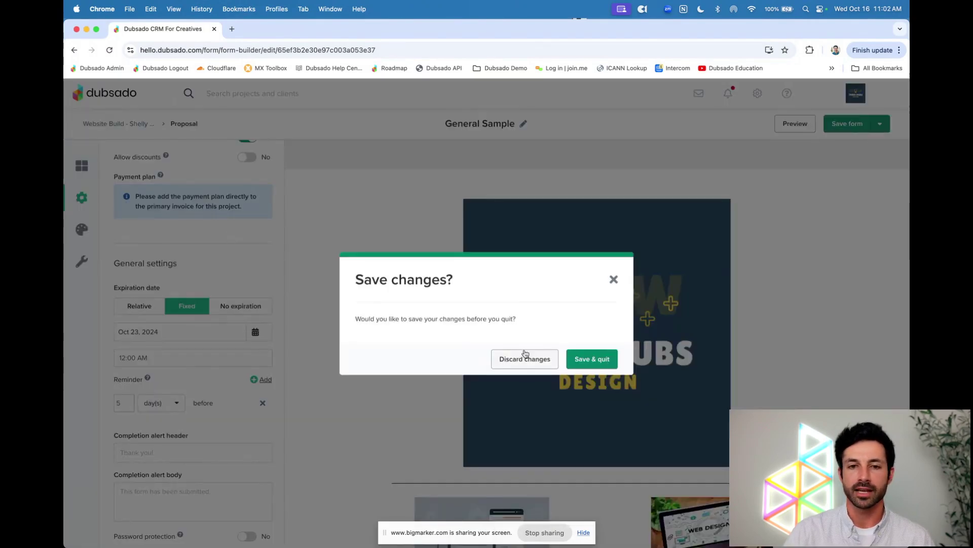
pyautogui.click(494, 363)
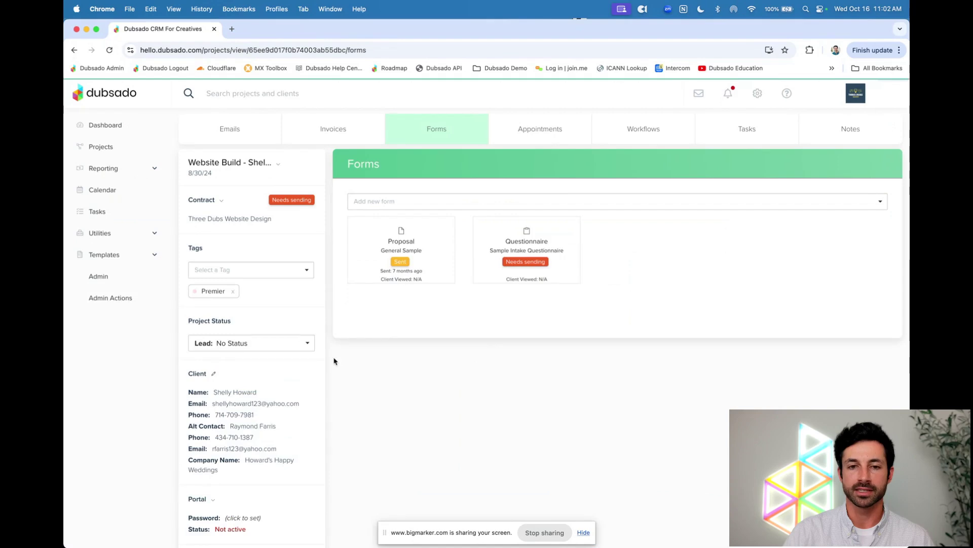
# - Open the Public Proposal Flow workflow template for editing, and view the blank settings for a new action without adding it
pyautogui.click(104, 255)
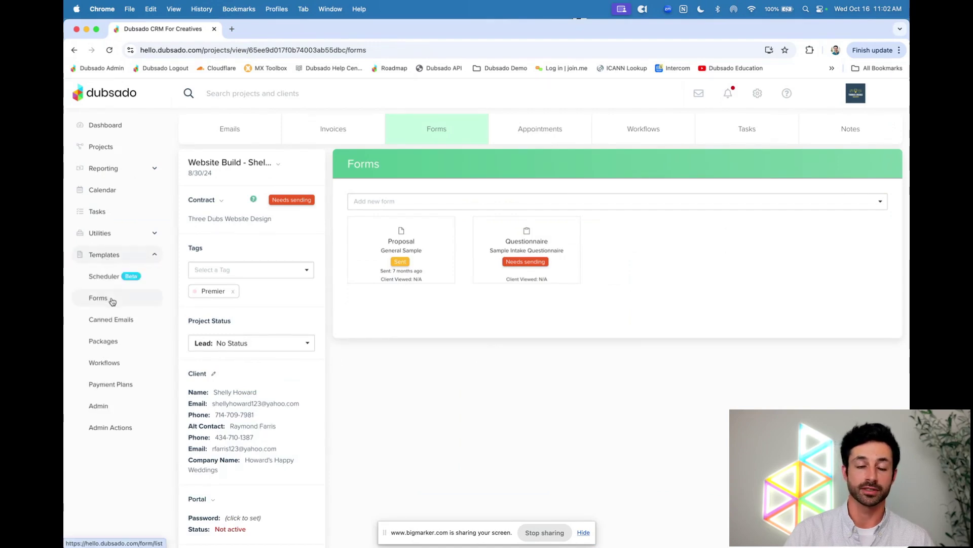
pyautogui.click(108, 361)
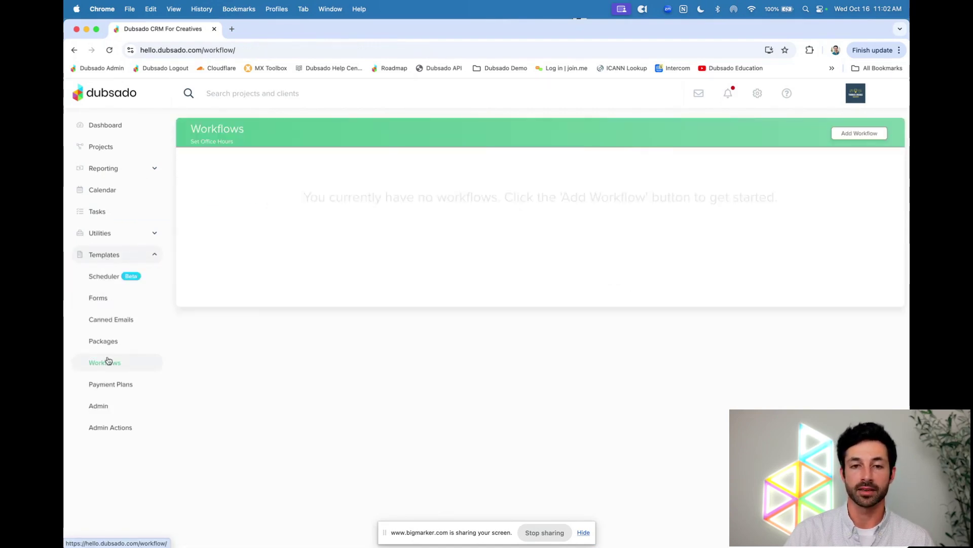
pyautogui.click(246, 229)
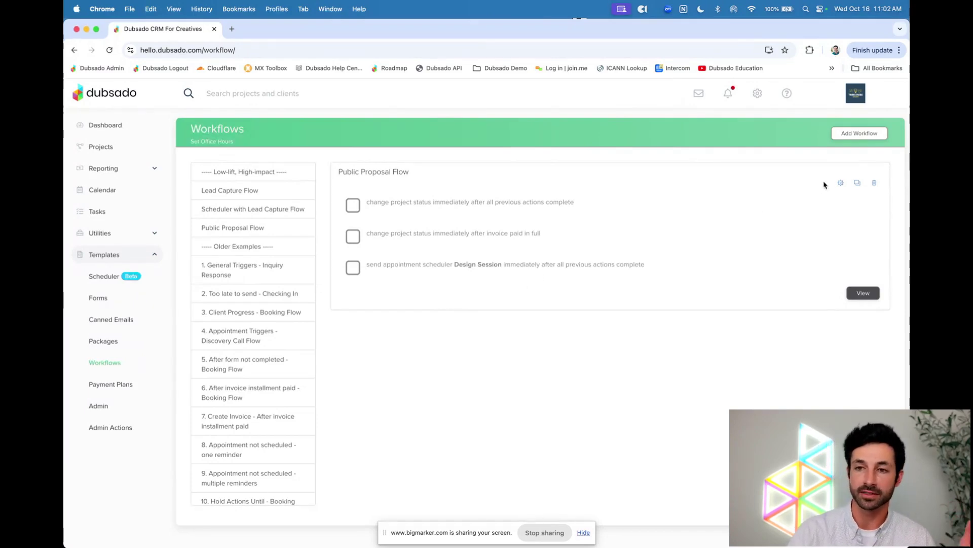
pyautogui.click(840, 182)
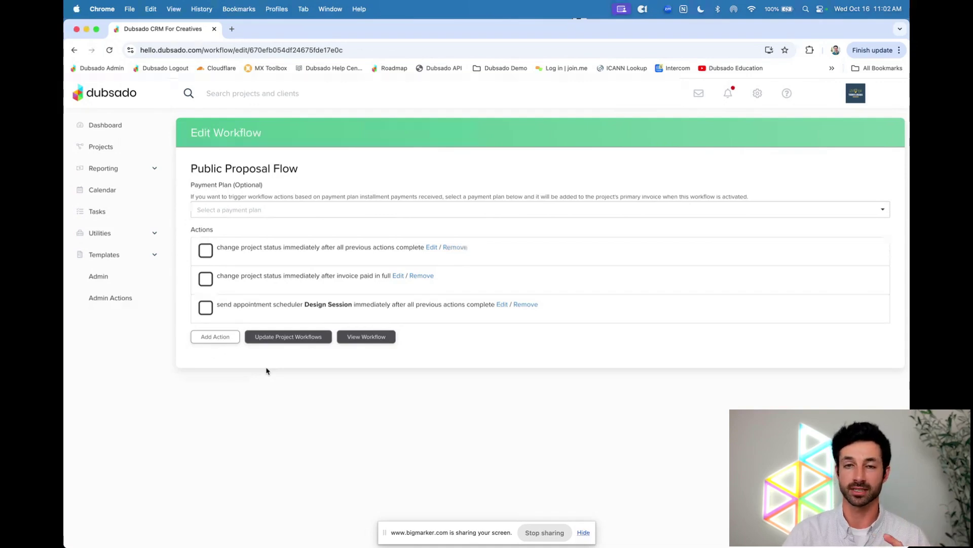
pyautogui.click(215, 338)
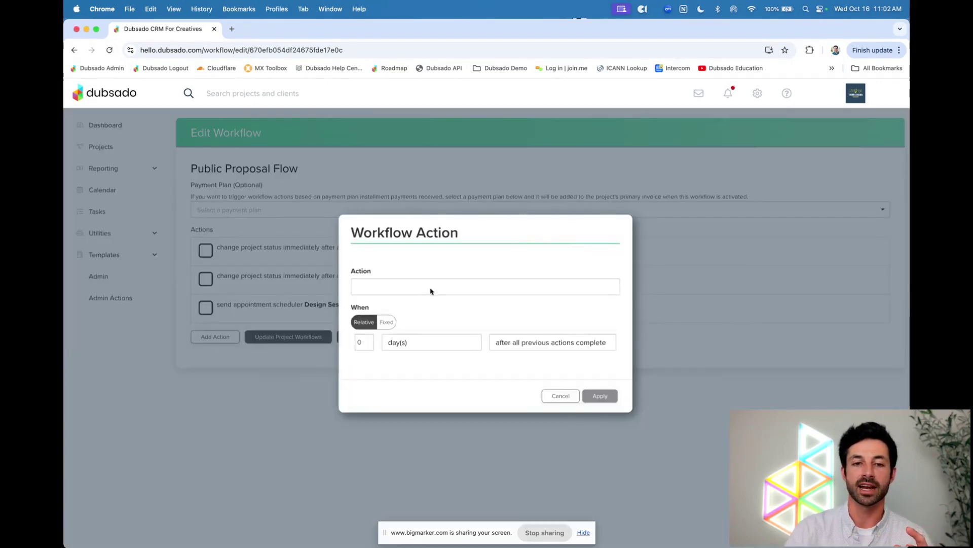
pyautogui.click(551, 396)
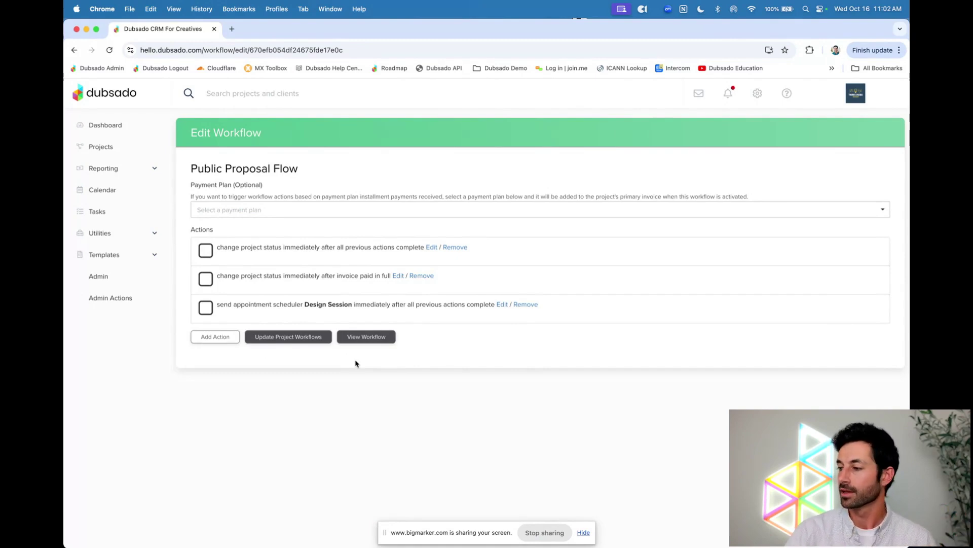
# - Reopen the Public Proposal Flow workflow template for editing, and start a new action of the type Start A Workflow with relative timing
pyautogui.click(138, 260)
pyautogui.click(116, 363)
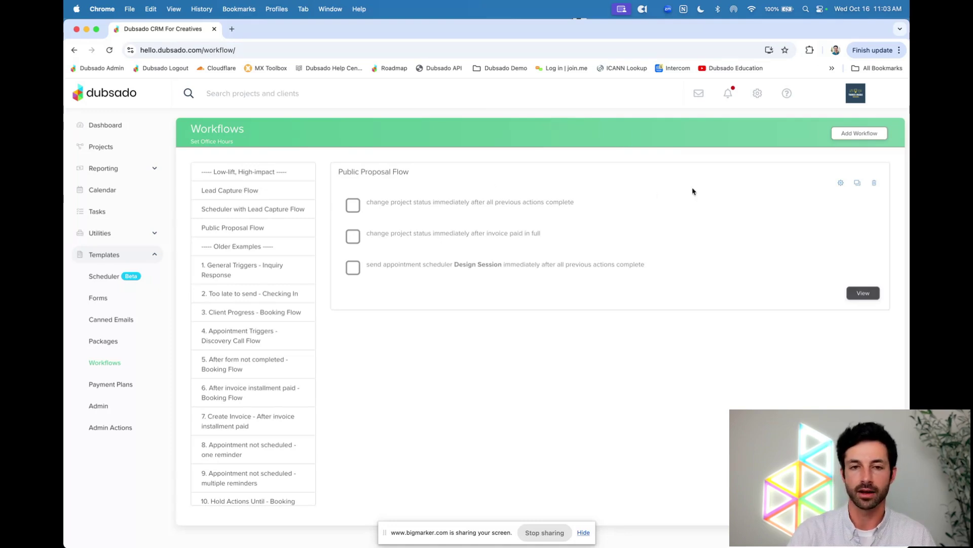
pyautogui.click(841, 184)
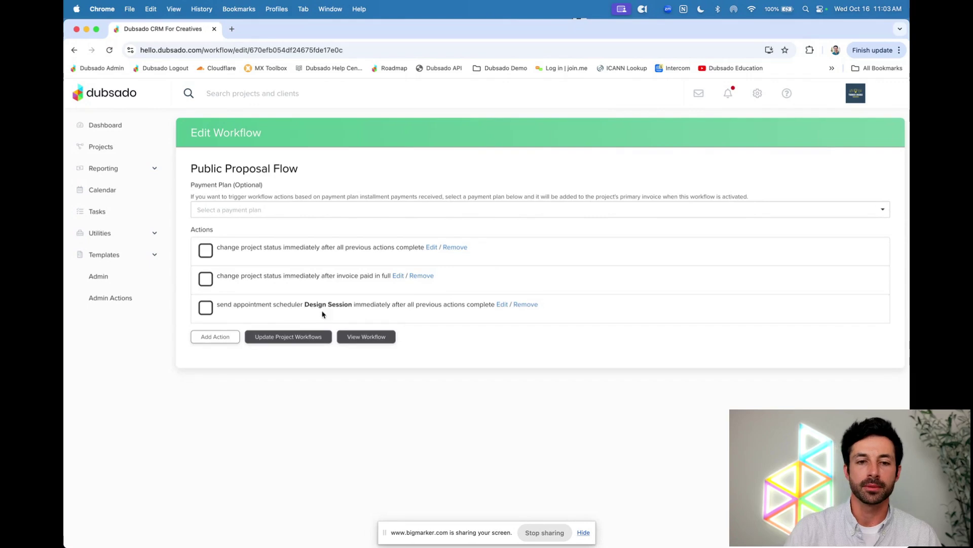
pyautogui.click(226, 337)
pyautogui.click(384, 291)
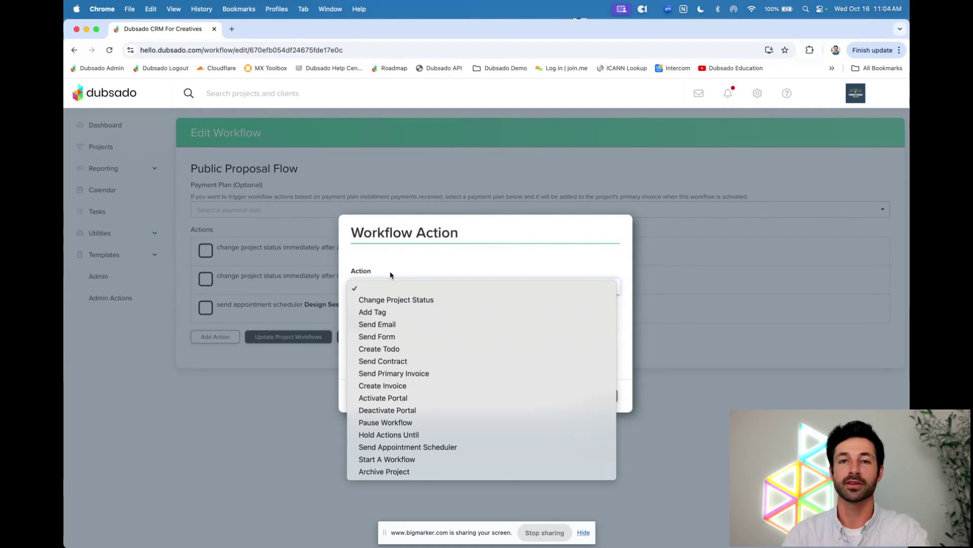
pyautogui.click(406, 459)
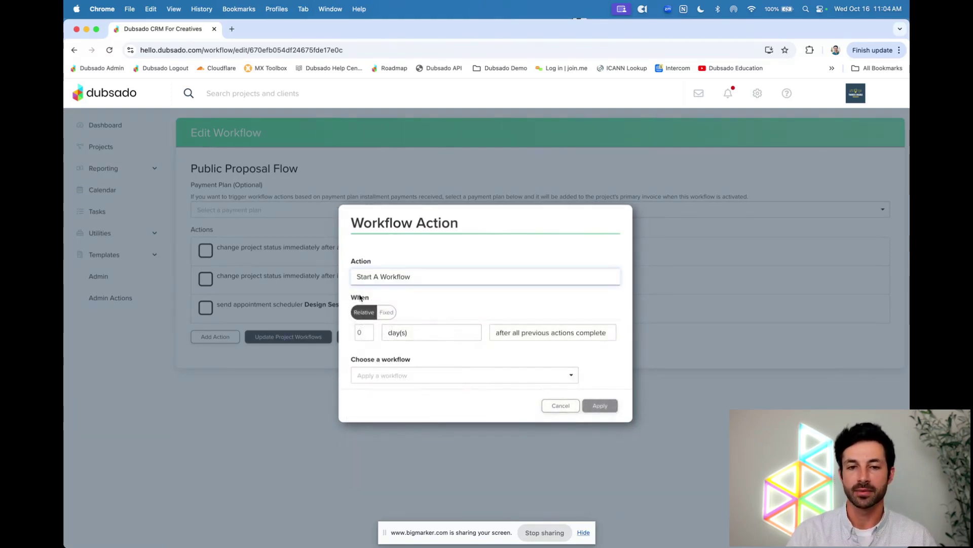
pyautogui.moveTo(352, 299); pyautogui.dragTo(366, 299)
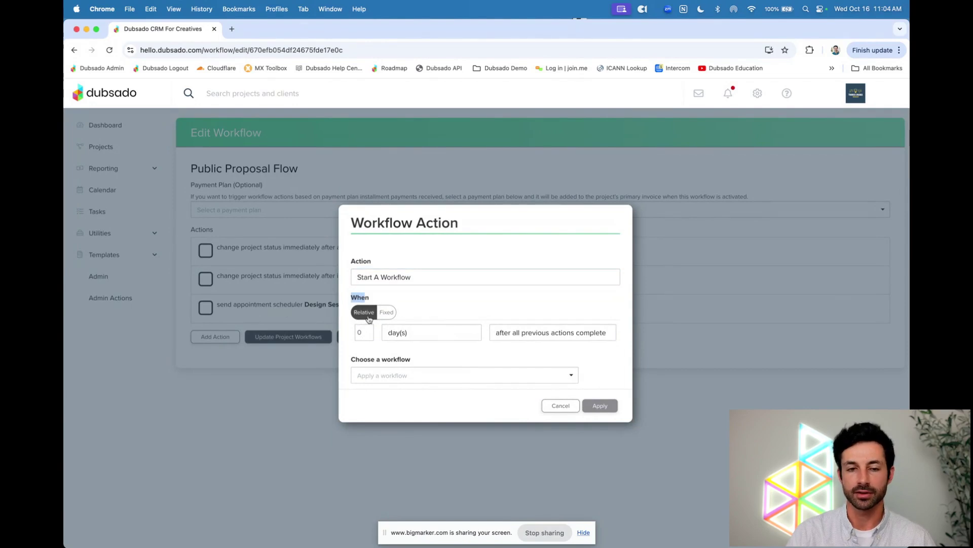
pyautogui.click(425, 312)
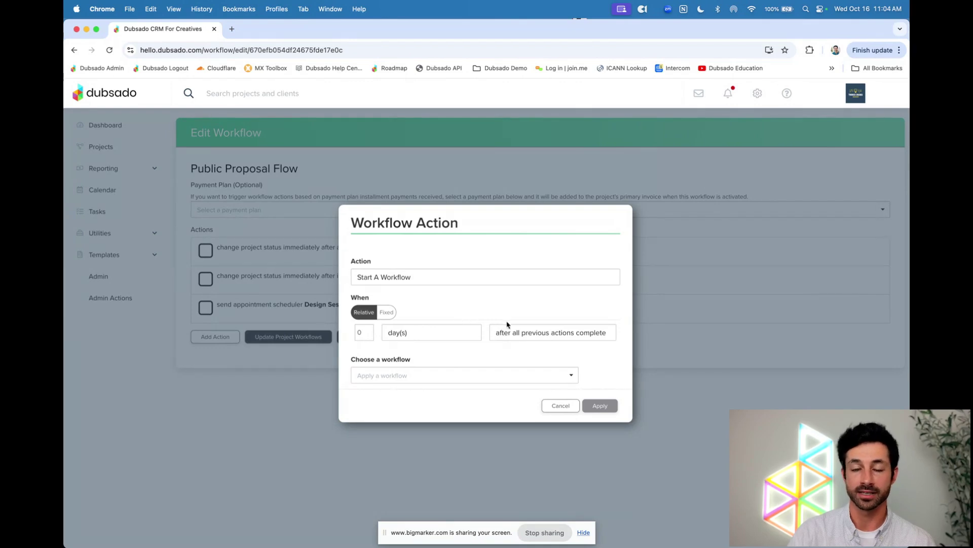
# - Trigger the new action after an appointment is scheduled, with Design Session as the scheduler to watch
pyautogui.click(545, 336)
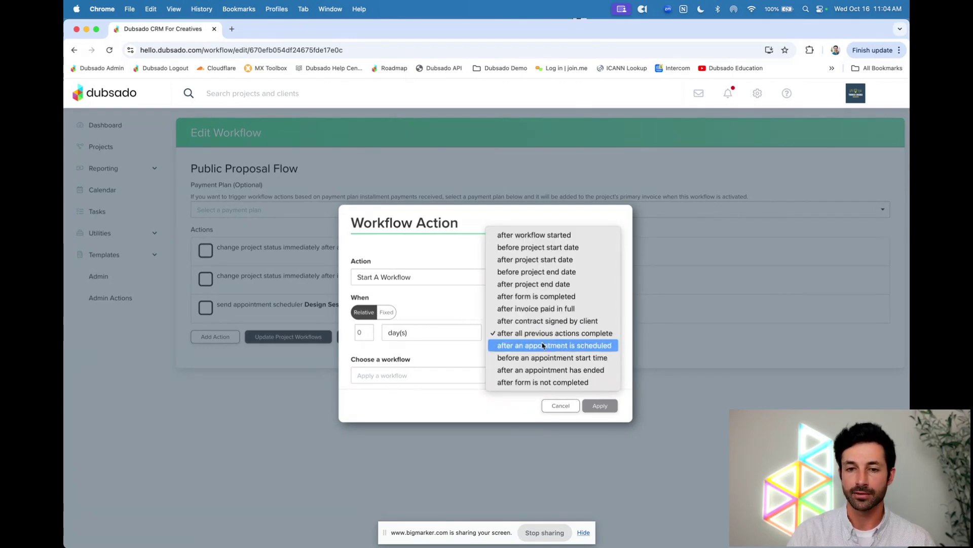
pyautogui.click(543, 346)
pyautogui.moveTo(351, 341); pyautogui.dragTo(415, 345)
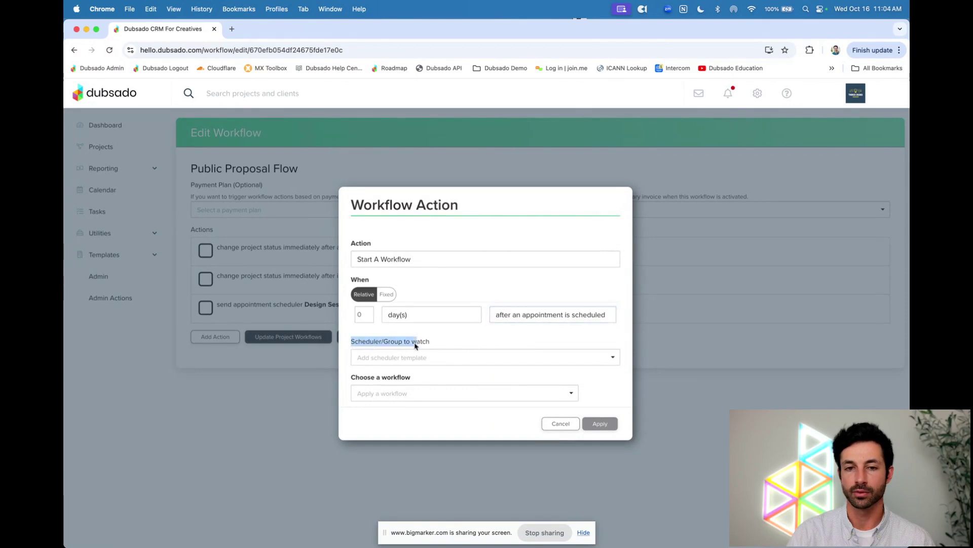
pyautogui.click(434, 357)
pyautogui.click(424, 388)
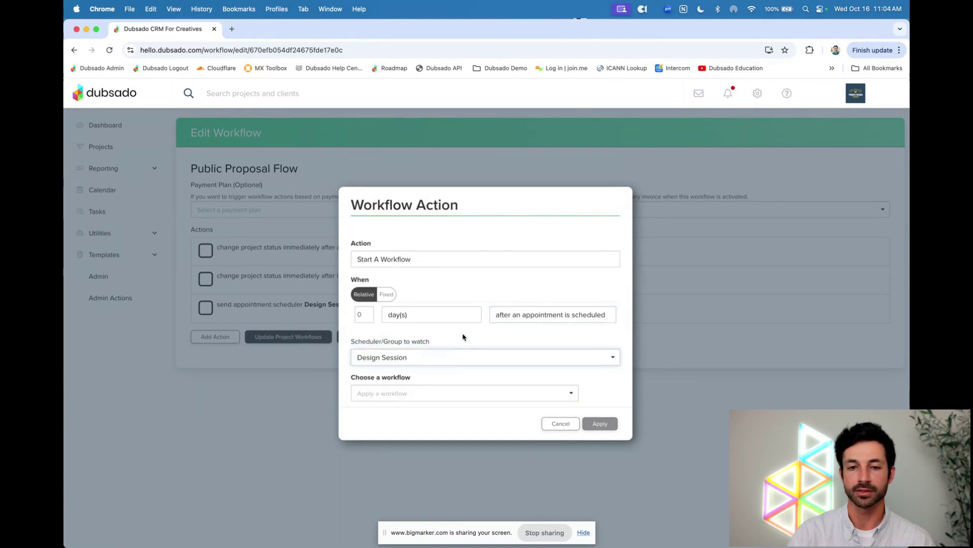
# - Choose 10. Hold Actions Until - Booking Flow as the workflow to start, and add the action to the Public Proposal Flow
pyautogui.click(434, 394)
pyautogui.scroll(-2, 432, 424)
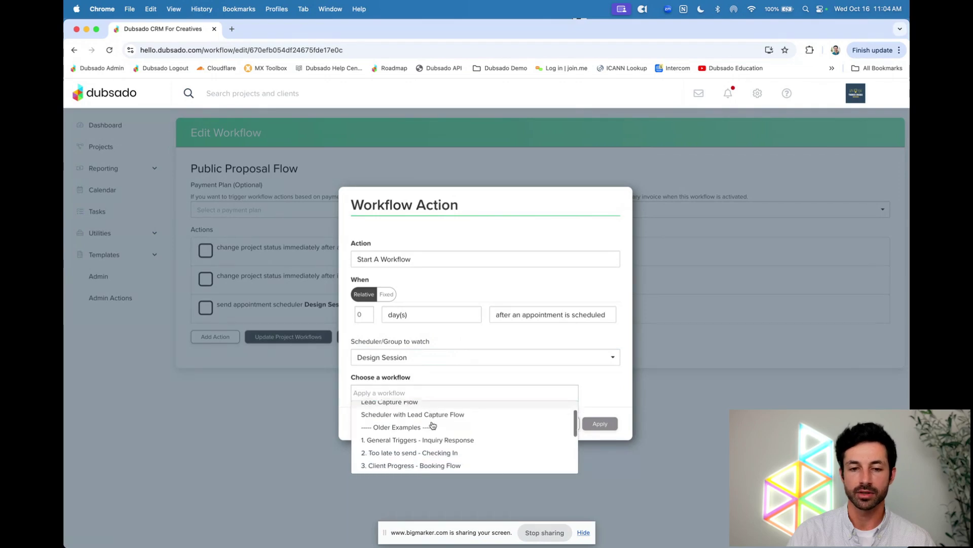
pyautogui.scroll(-3, 432, 425)
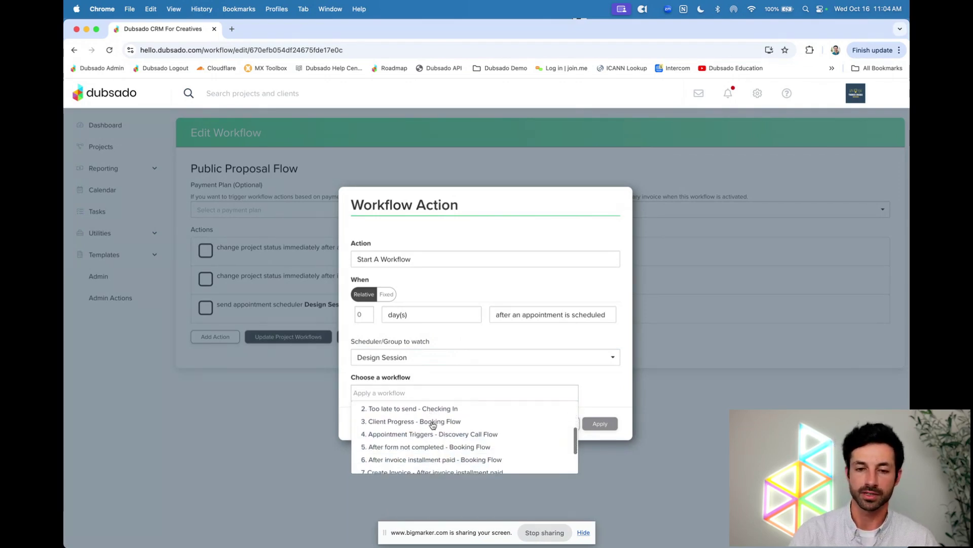
pyautogui.scroll(-1, 436, 438)
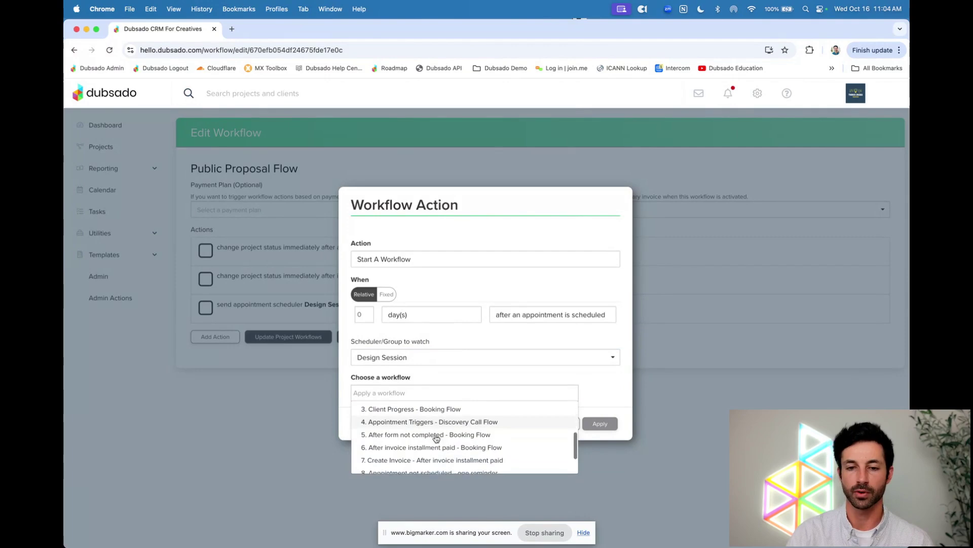
pyautogui.scroll(-2, 436, 439)
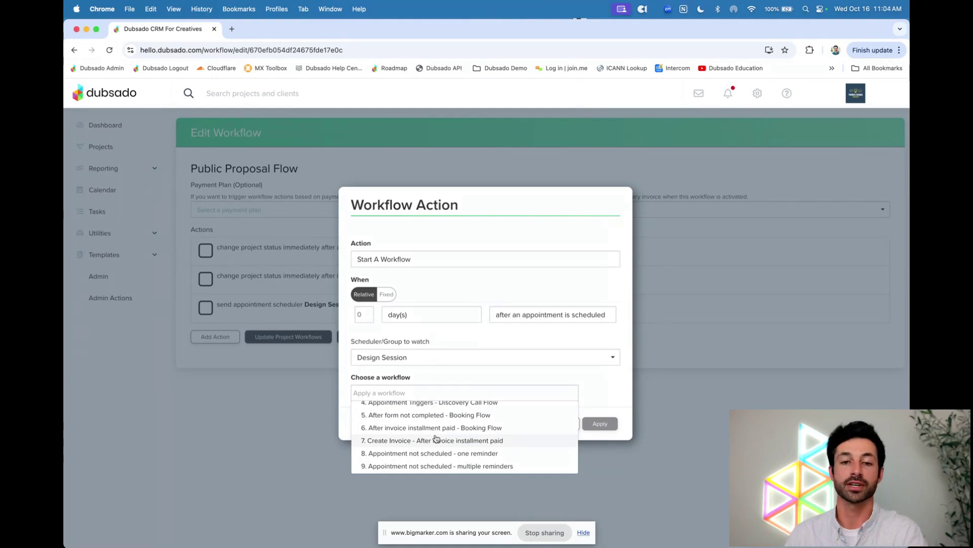
pyautogui.scroll(-1, 436, 438)
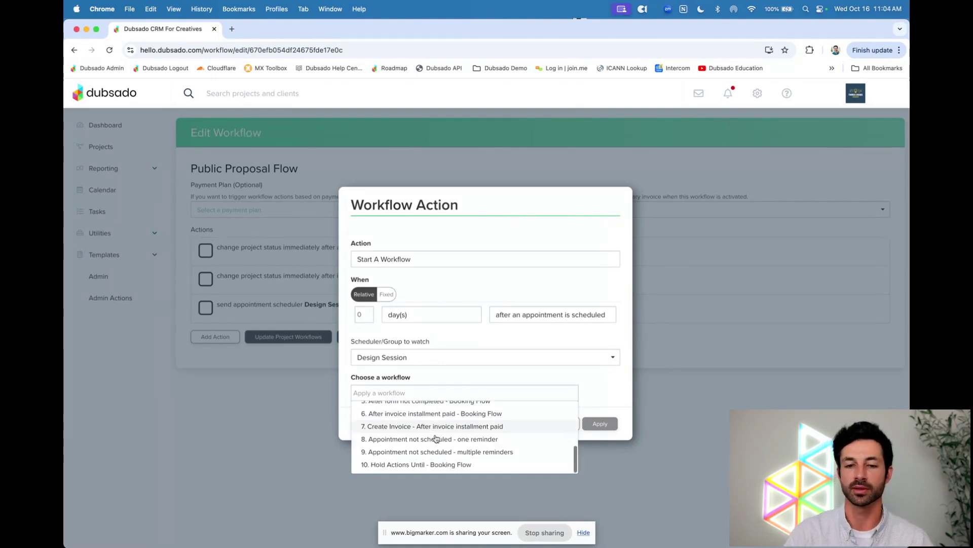
pyautogui.click(435, 464)
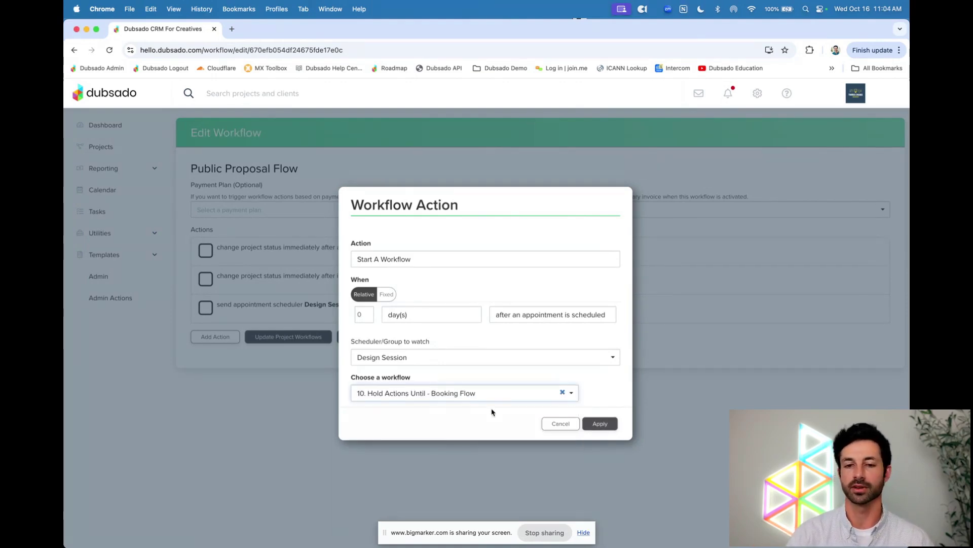
pyautogui.click(594, 424)
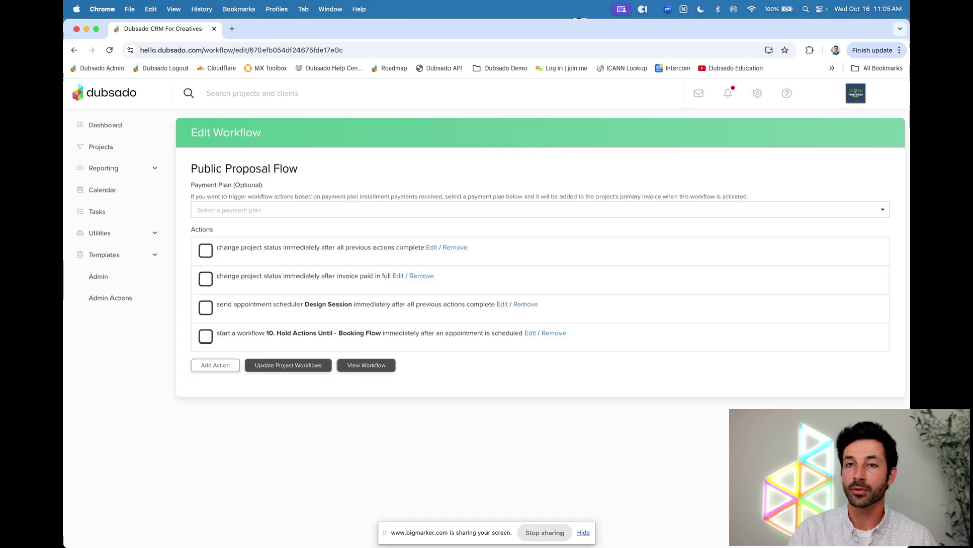
# - View the support messenger's home screen, and close it again
pyautogui.click(888, 525)
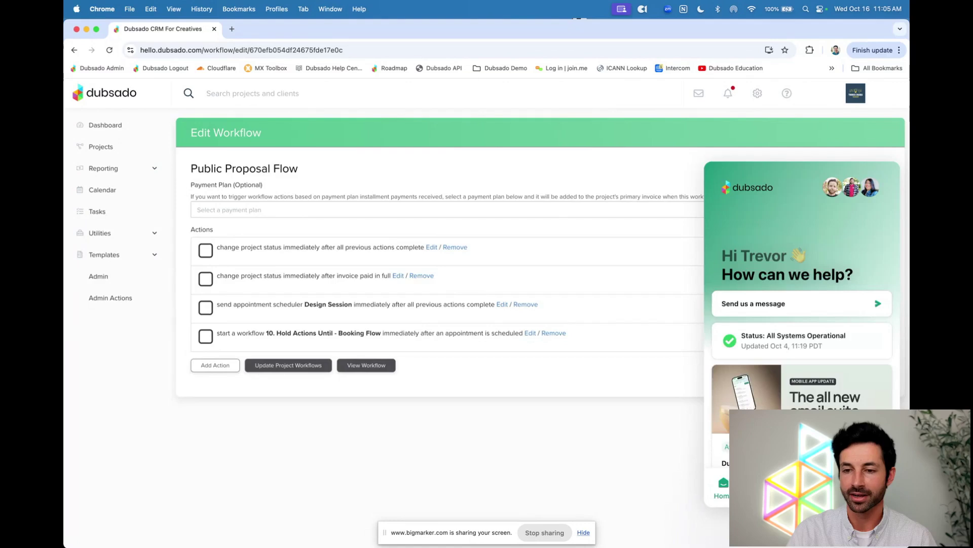
pyautogui.click(889, 526)
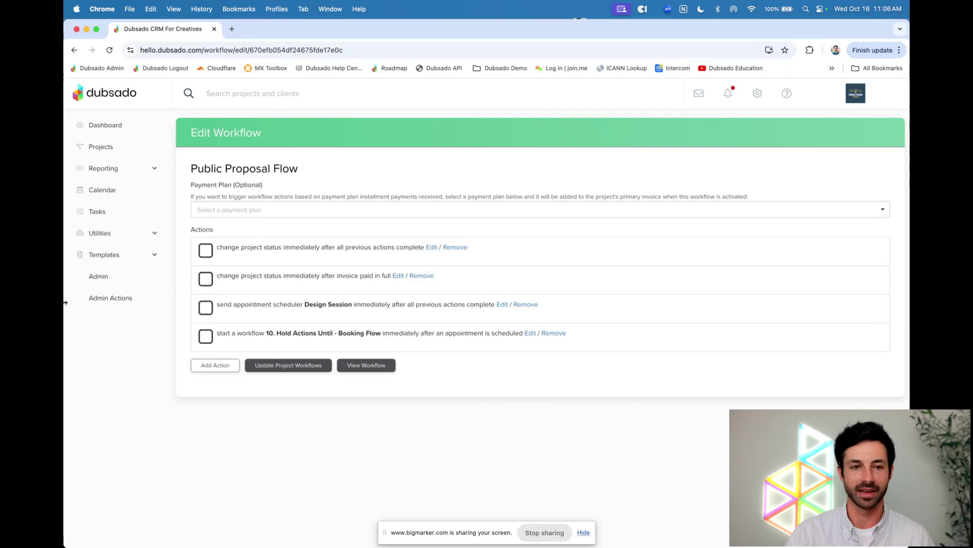
# - Return to the workflow templates and view the actions of the Lead Capture Flow
pyautogui.click(113, 256)
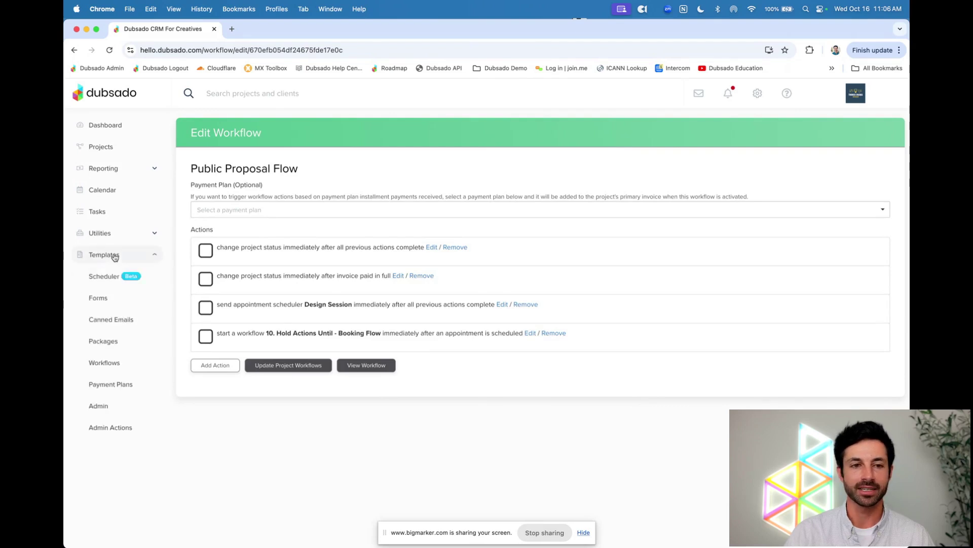
pyautogui.click(113, 362)
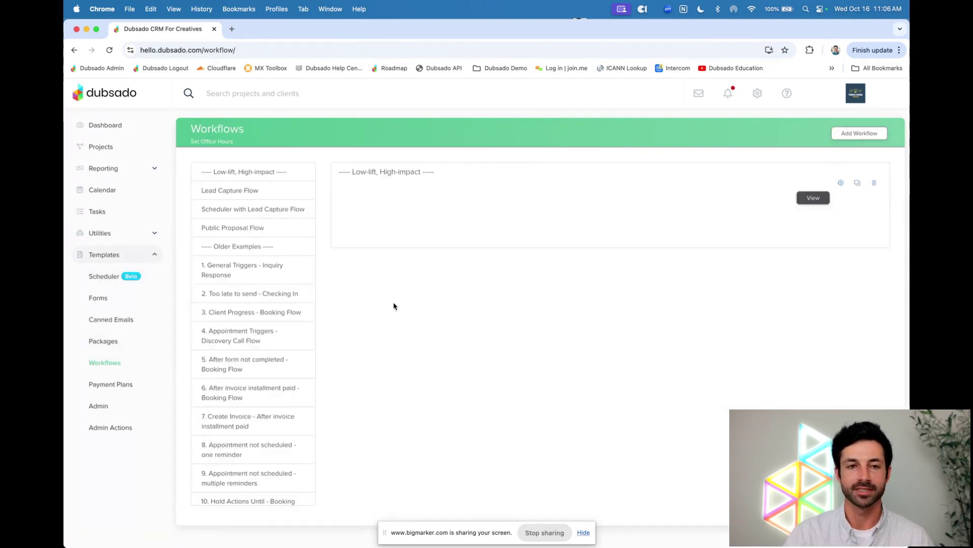
pyautogui.click(259, 191)
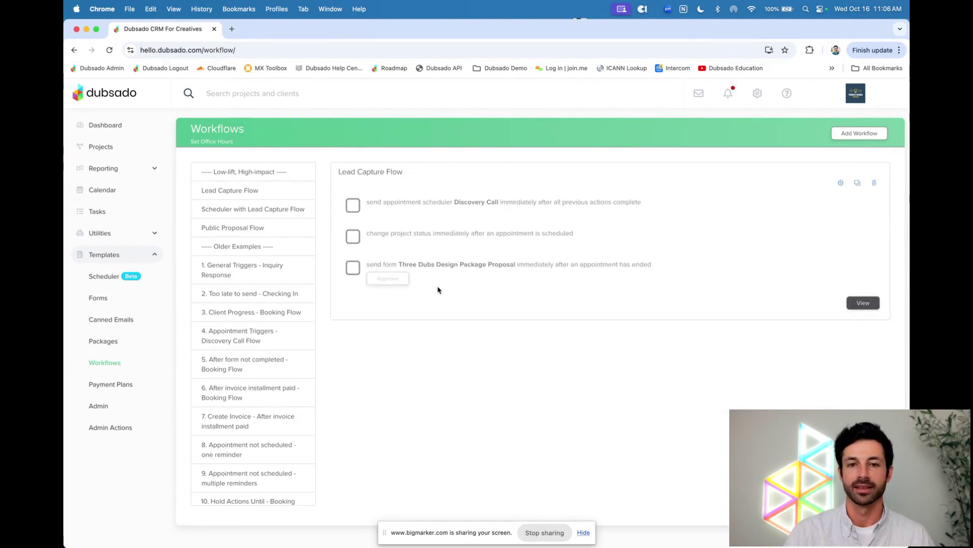